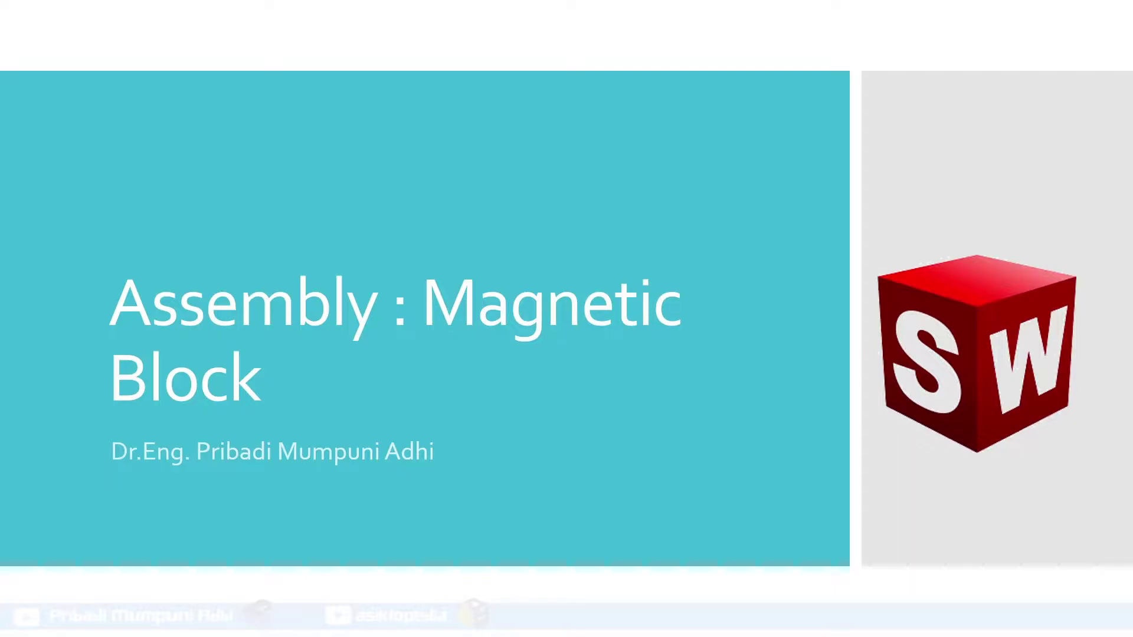
# - Advance to the 'Apa yang akan dilakukan' slide and reveal the two-configurations bullet
pyautogui.click(673, 276)
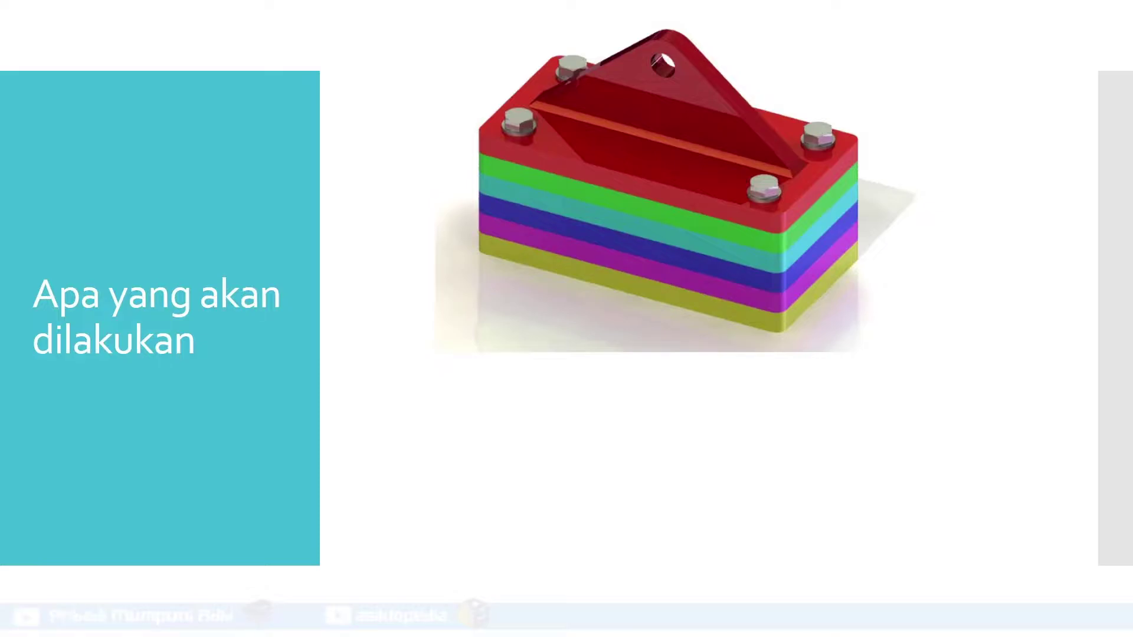
pyautogui.press('Right')
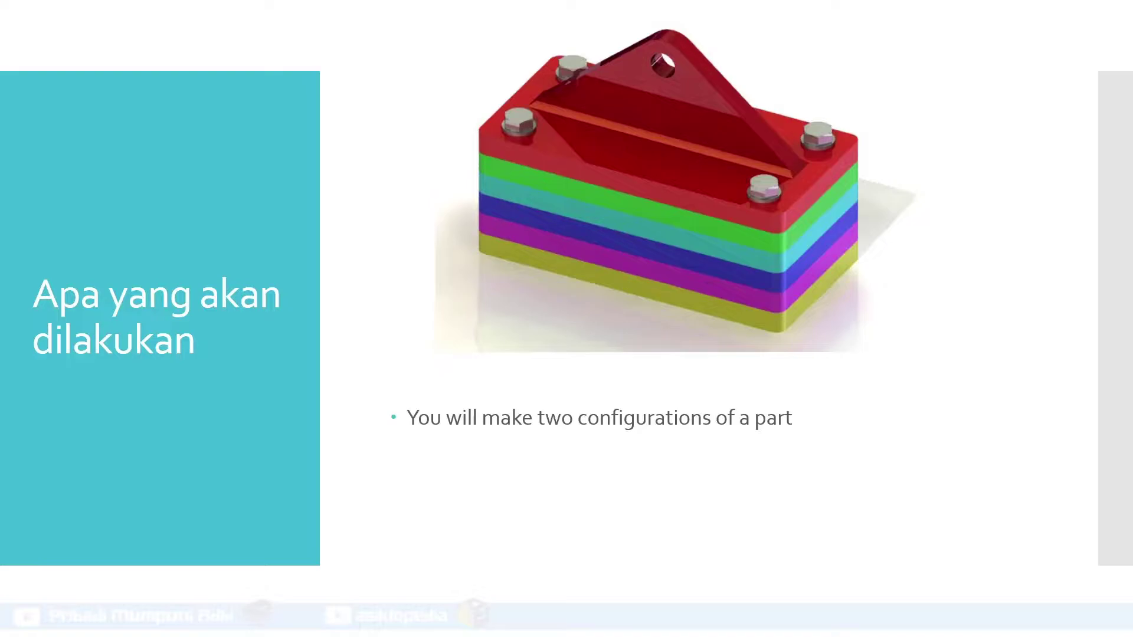
# - Reveal the welding bullet, then move on to the 'Magnetic Block – Slab type 1' slide
pyautogui.press('Right')
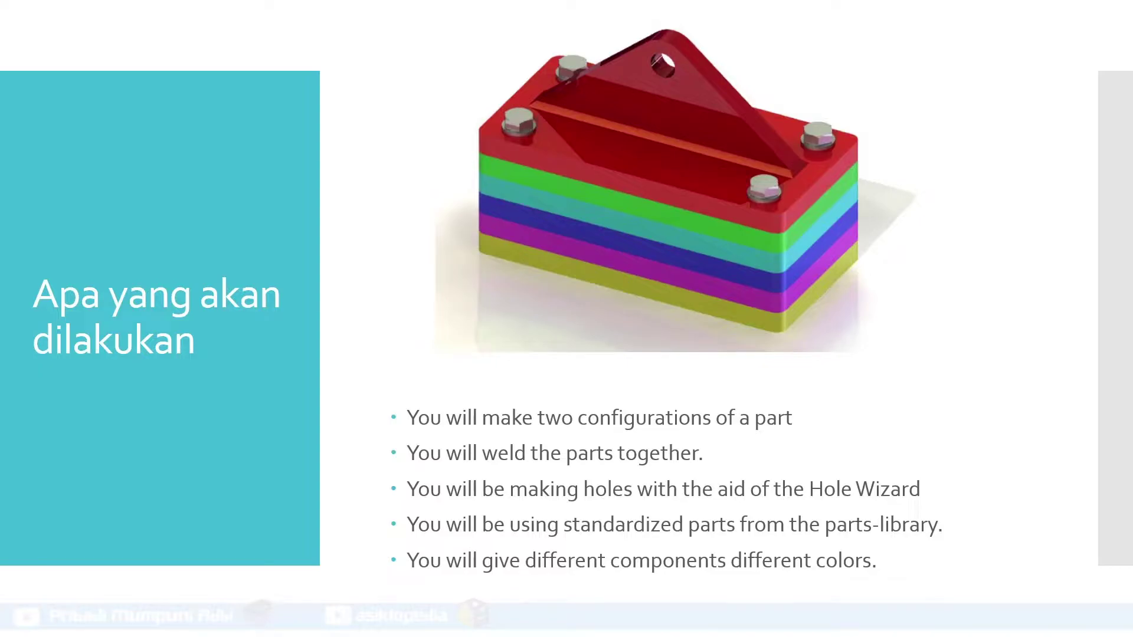
pyautogui.press('Right')
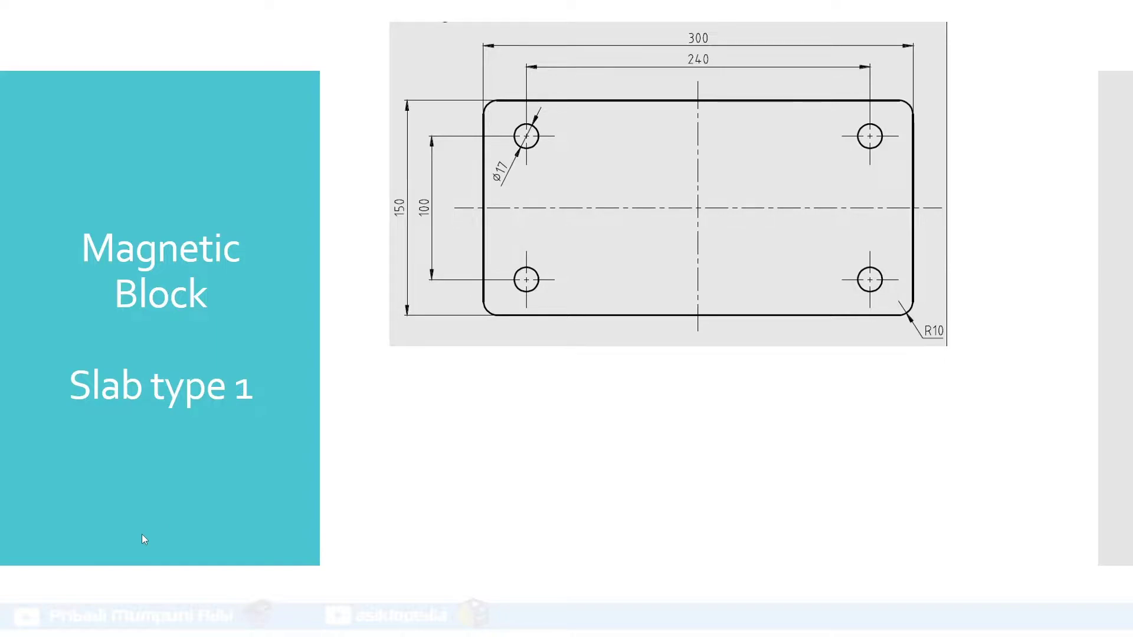
# - Reveal the material, 10 mm corner-rounding and Ø17 hole bullets, using the laser pointer
pyautogui.click(356, 529)
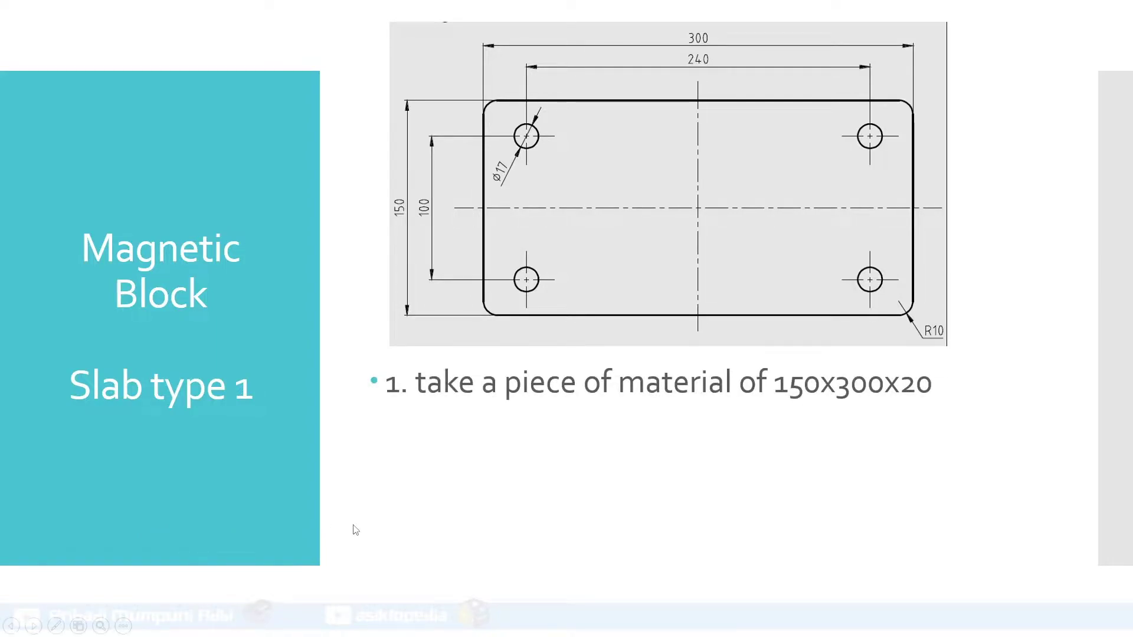
pyautogui.click(55, 624)
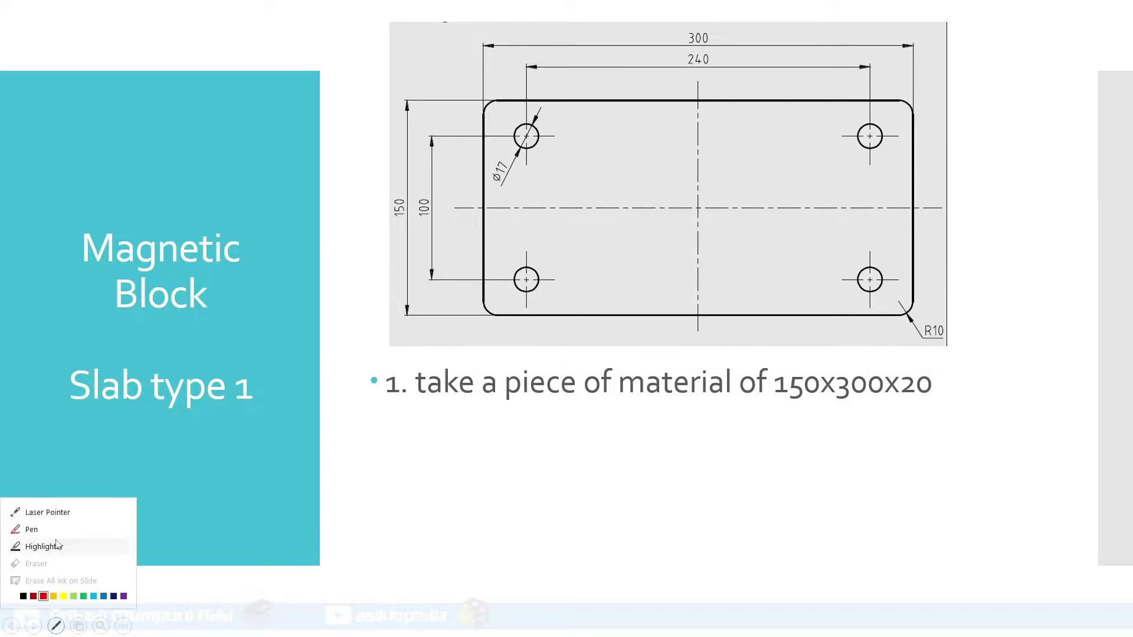
pyautogui.click(47, 508)
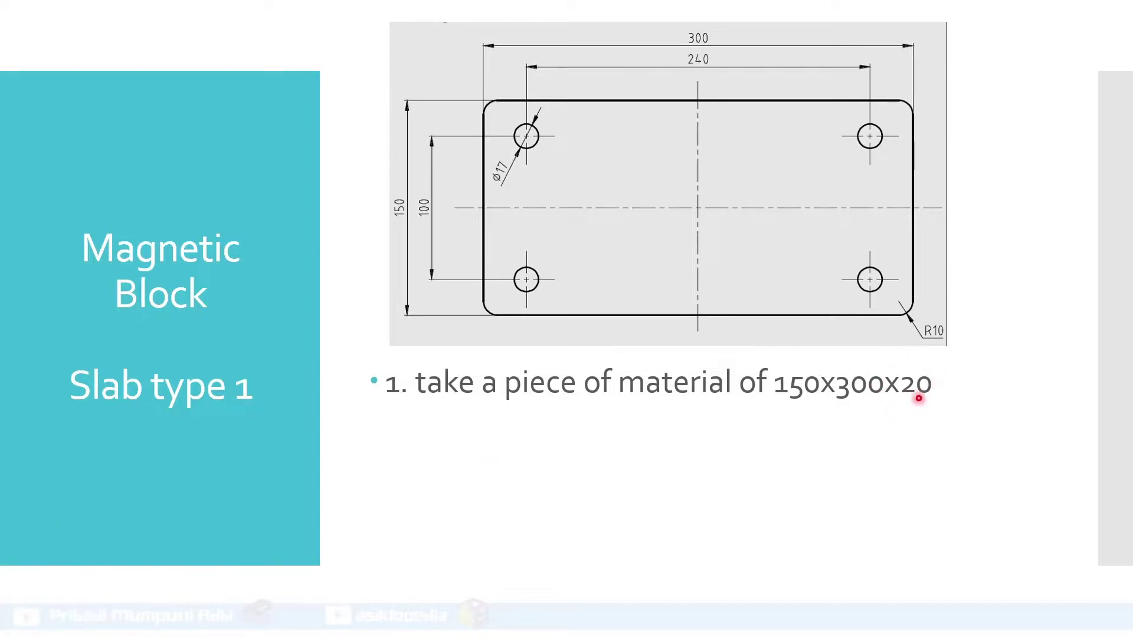
pyautogui.press('Right')
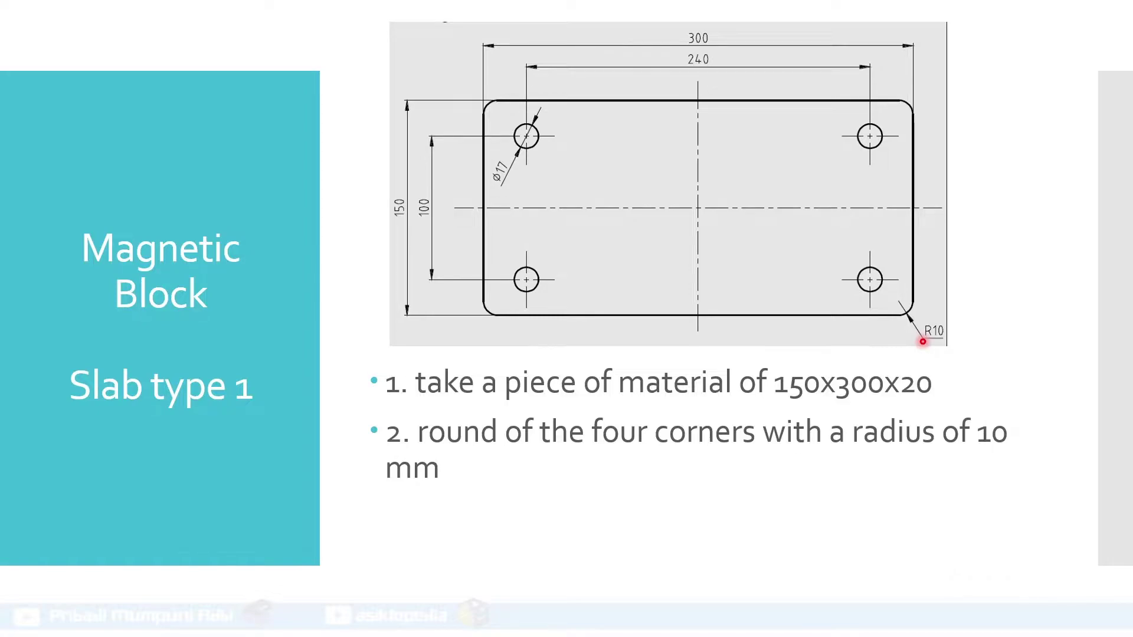
pyautogui.press('Right')
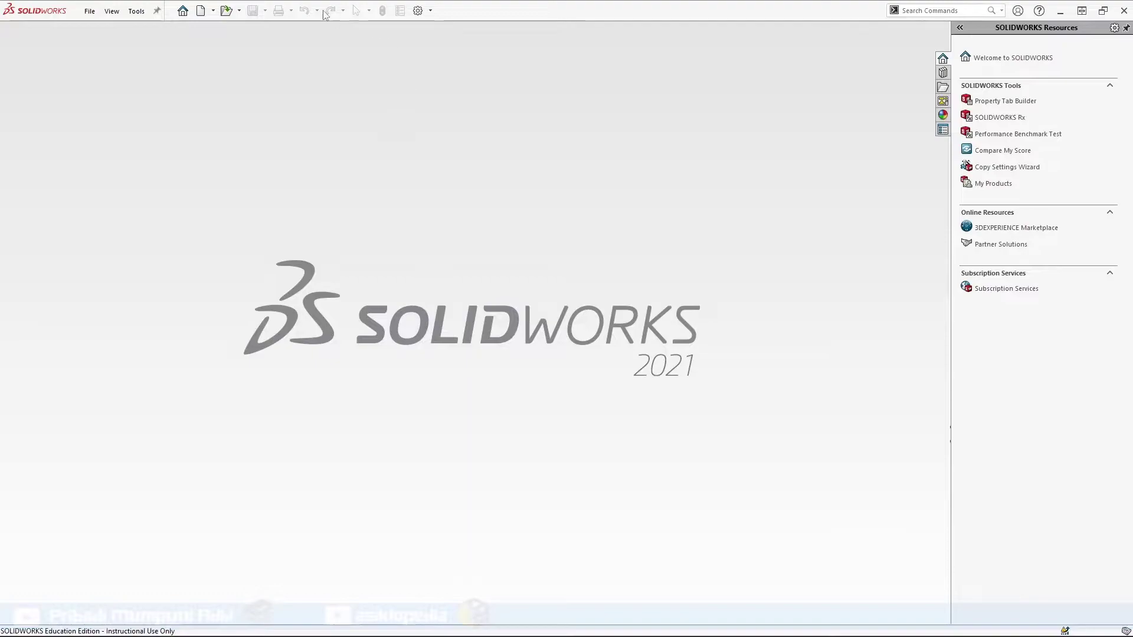
# - Create a new part and sketch a centre rectangle from the origin on the Top Plane
pyautogui.click(201, 12)
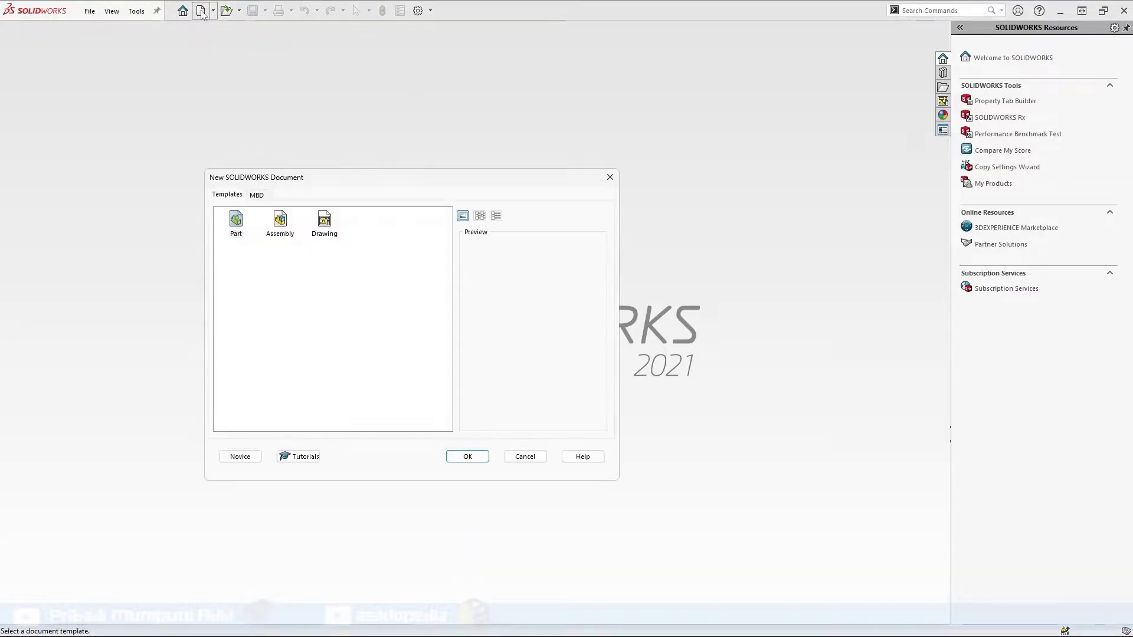
pyautogui.click(236, 221)
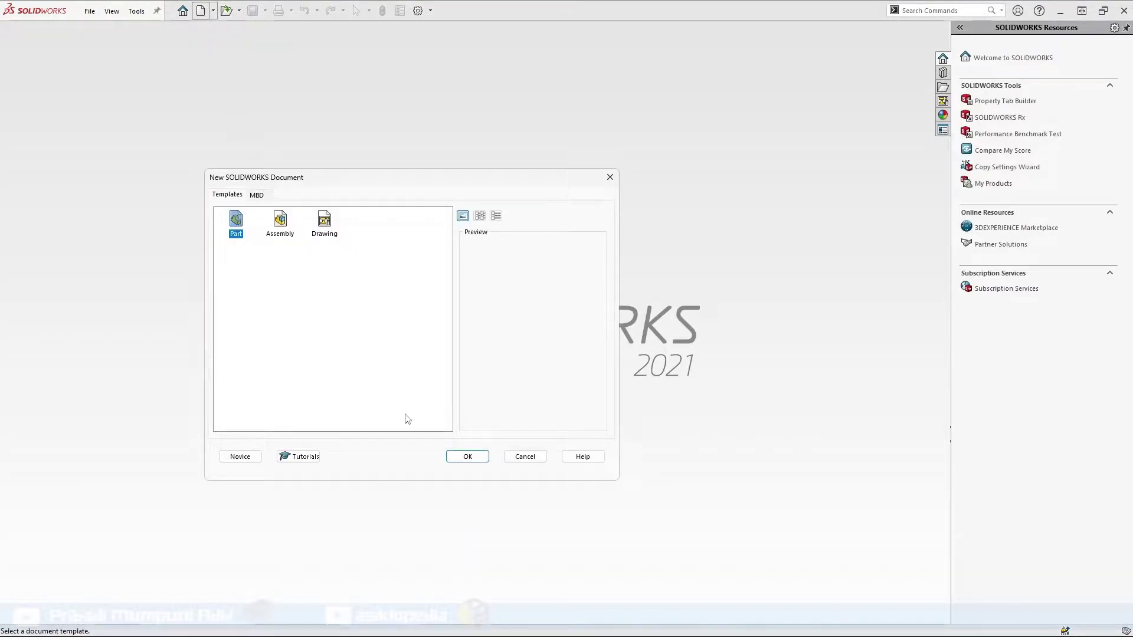
pyautogui.click(452, 458)
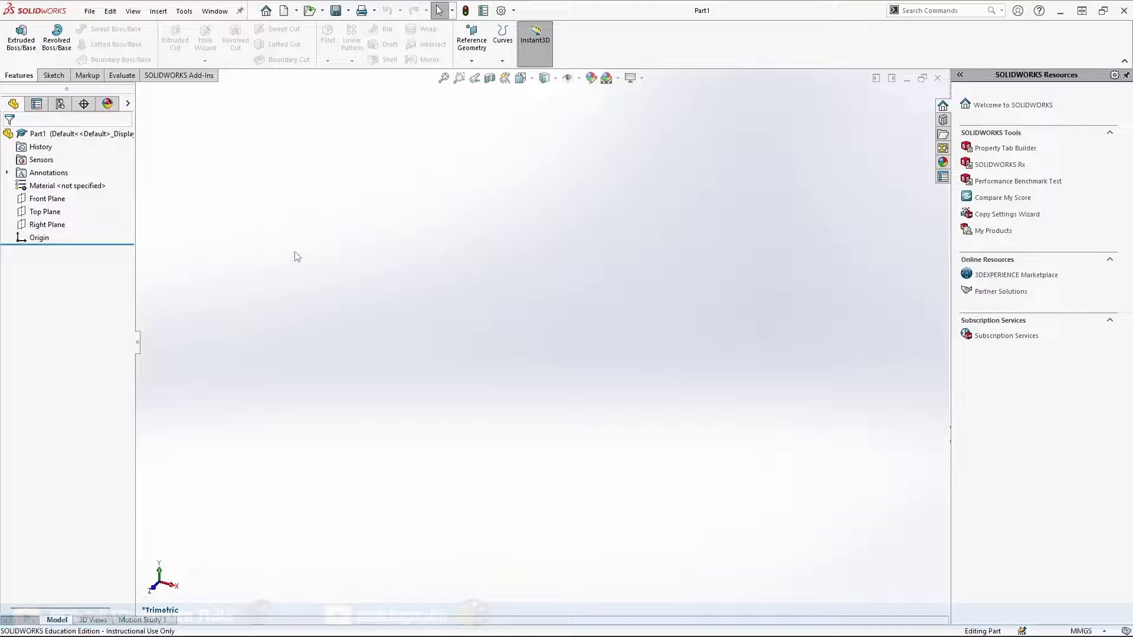
pyautogui.click(45, 209)
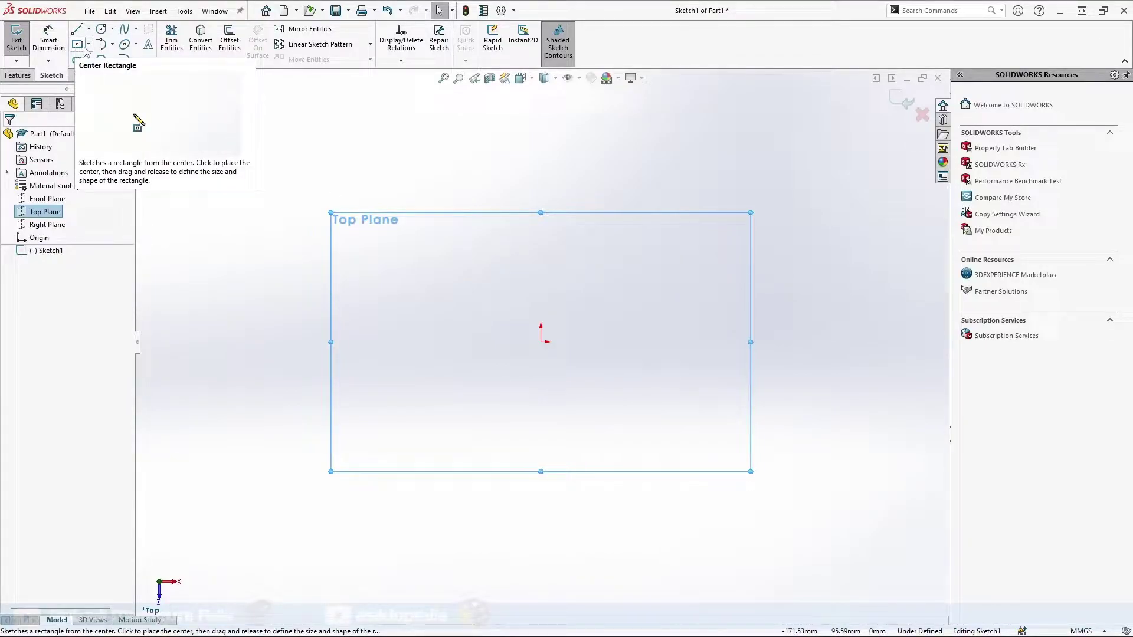
pyautogui.click(89, 47)
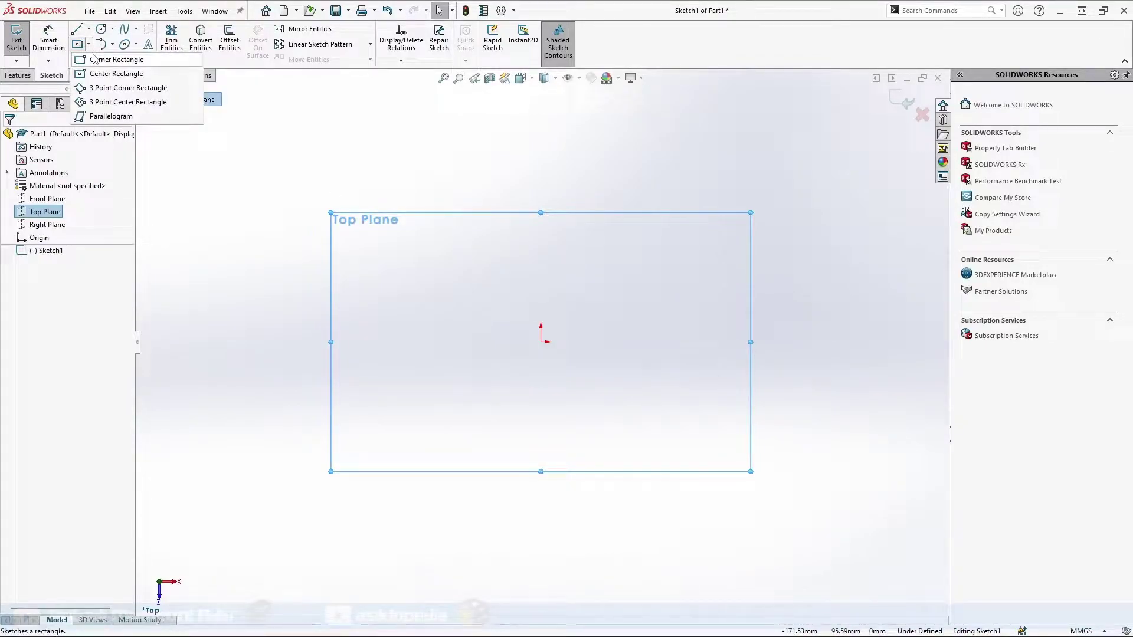
pyautogui.click(100, 73)
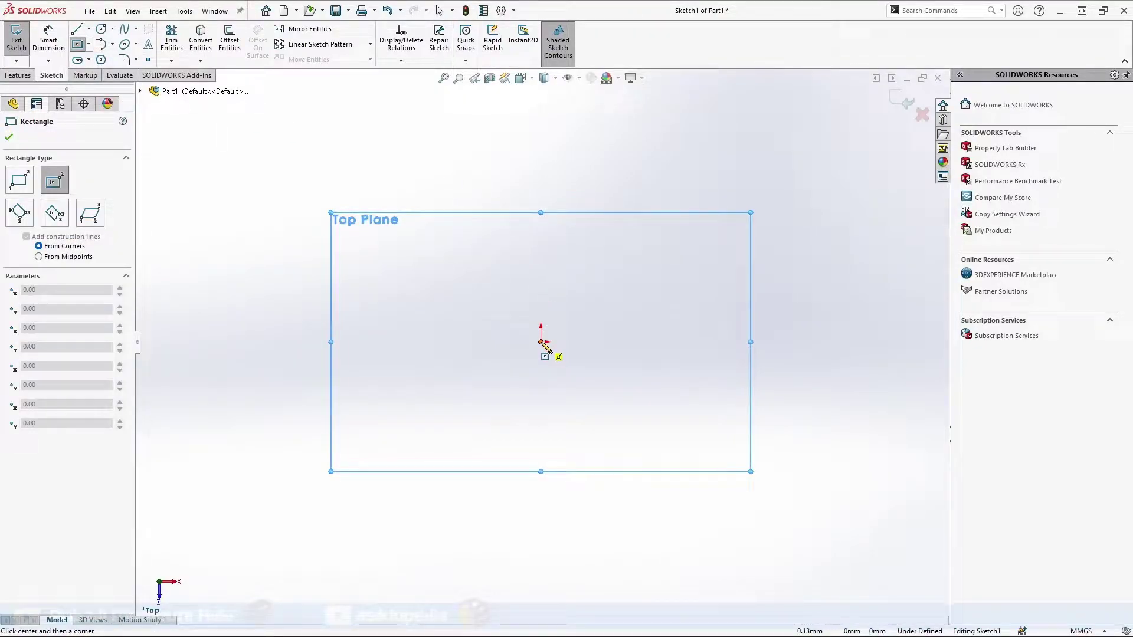
pyautogui.click(540, 342)
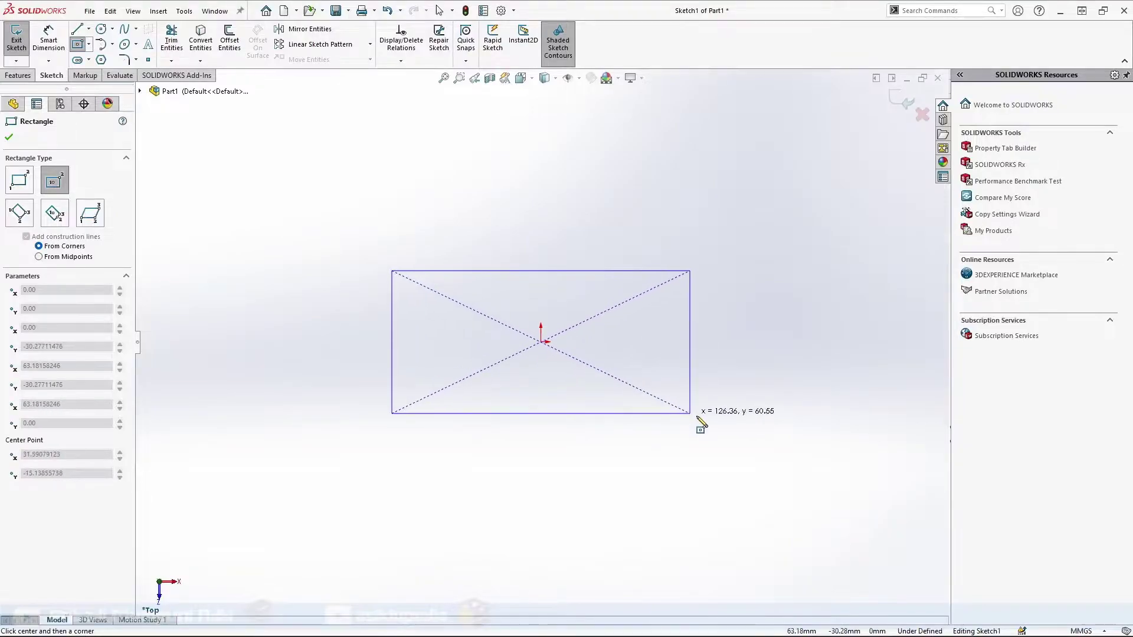
# - Dimension the rectangle 300 mm wide and 150 mm high
pyautogui.press('d')
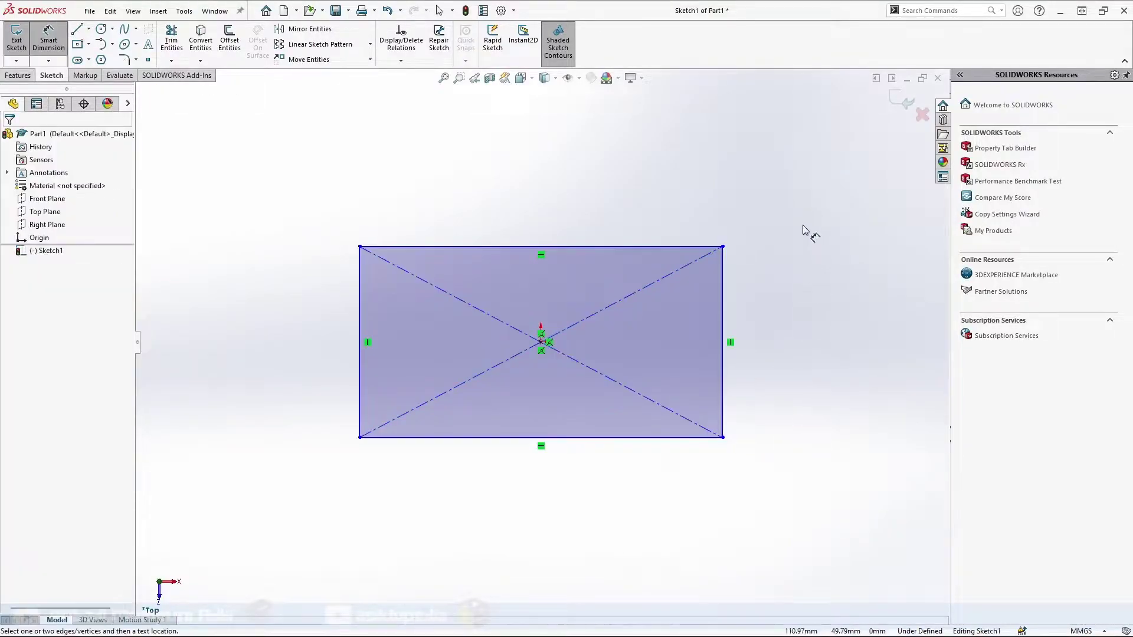
pyautogui.click(632, 246)
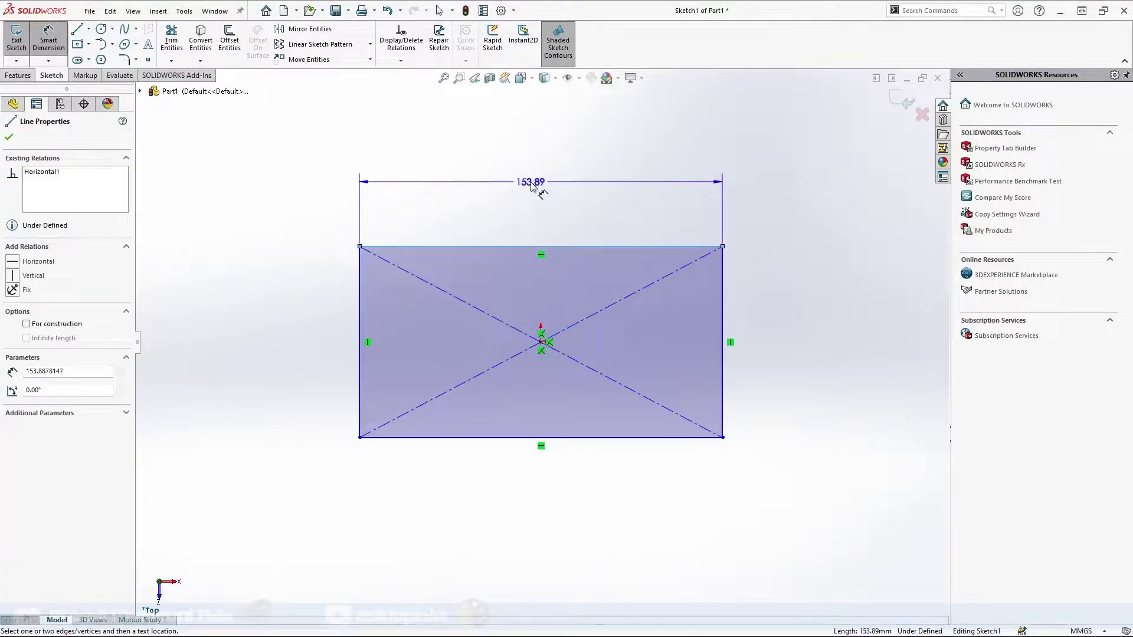
pyautogui.click(548, 182)
pyautogui.write('300')
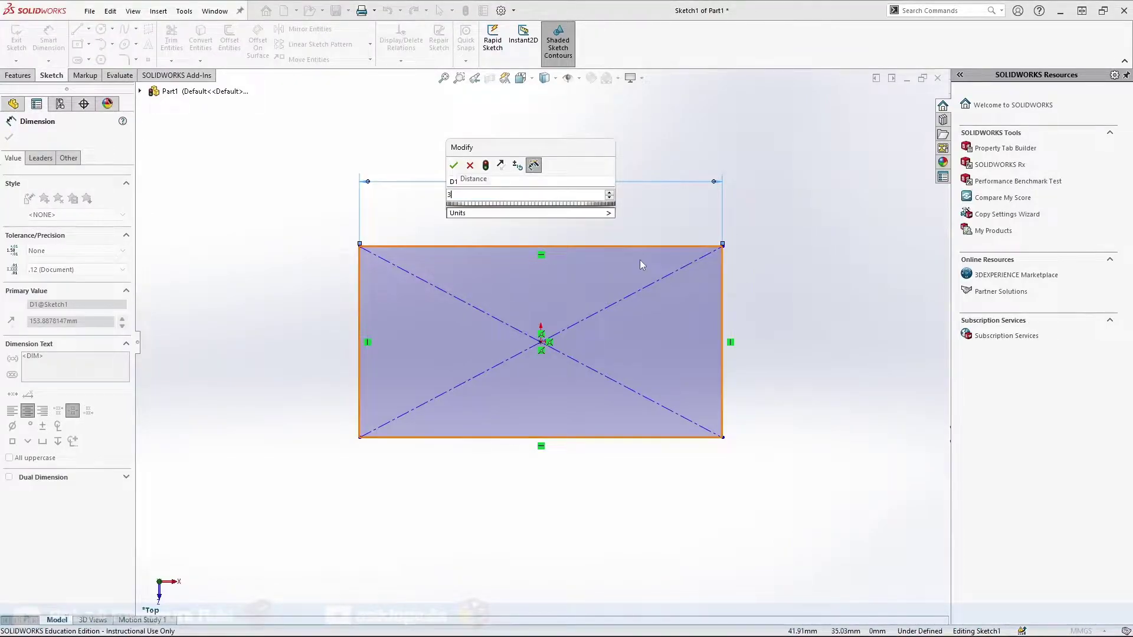
pyautogui.press('Return')
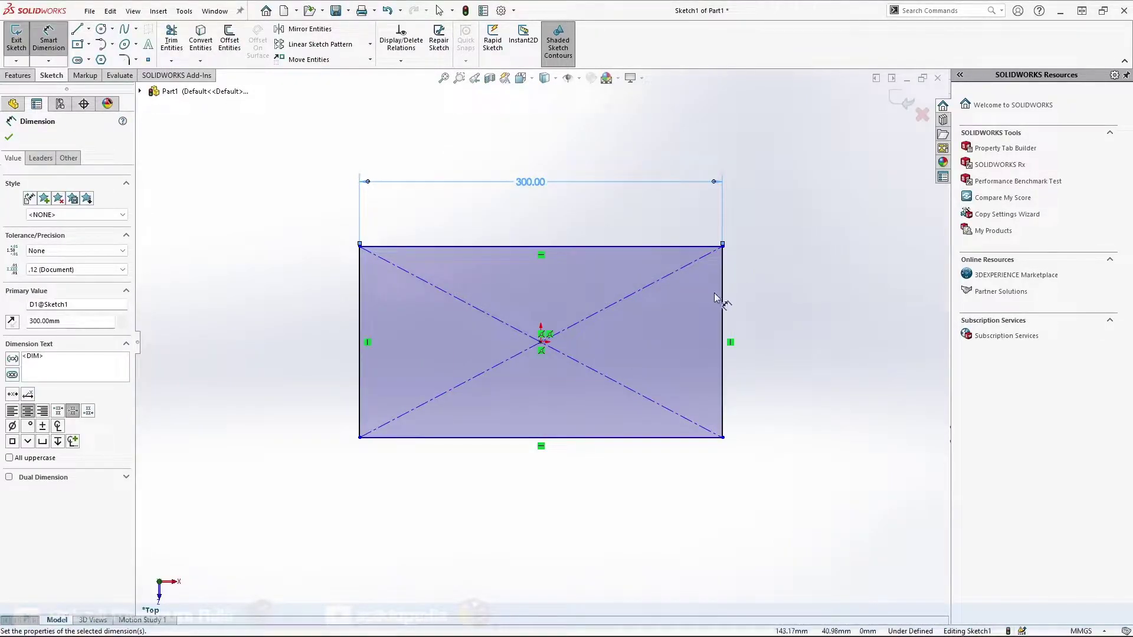
pyautogui.click(725, 301)
pyautogui.click(767, 348)
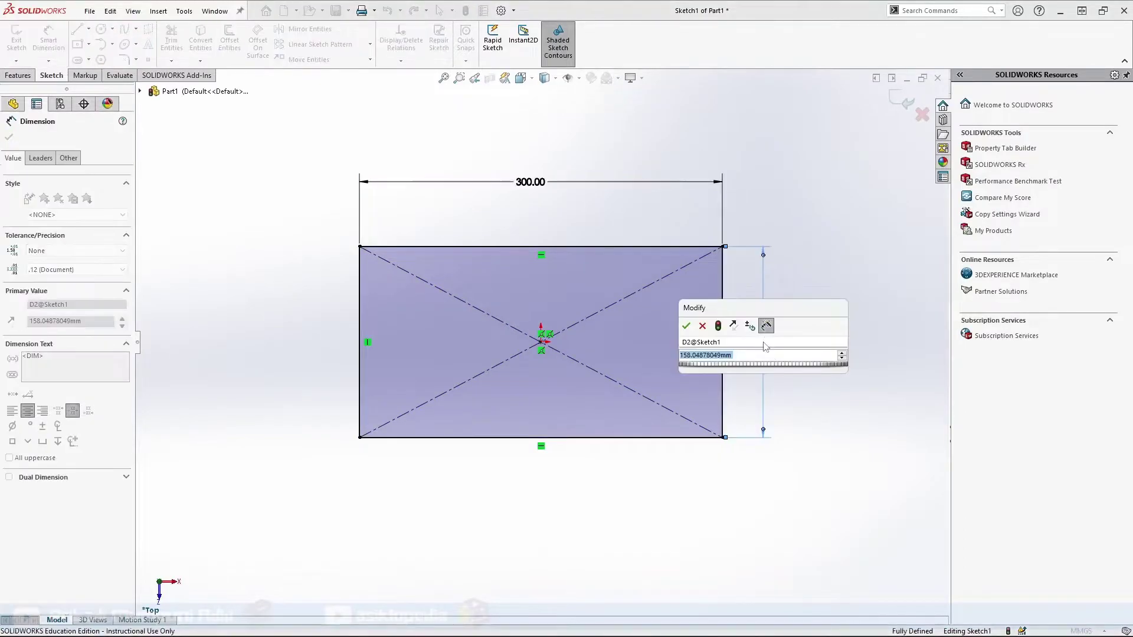
pyautogui.write('150')
pyautogui.press('Return')
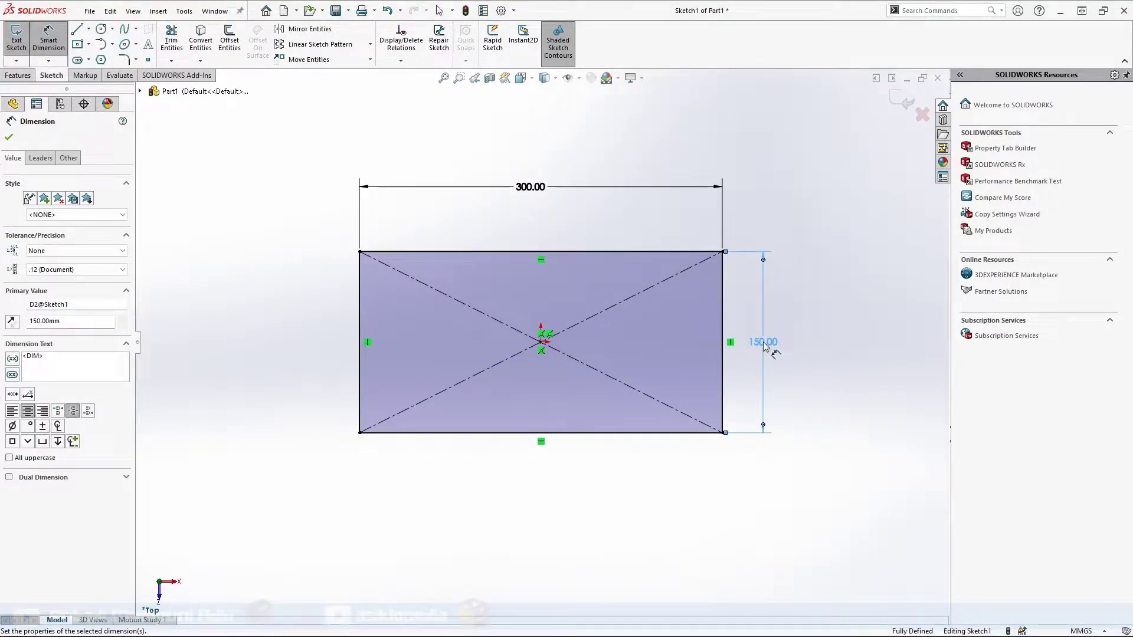
pyautogui.press('Escape')
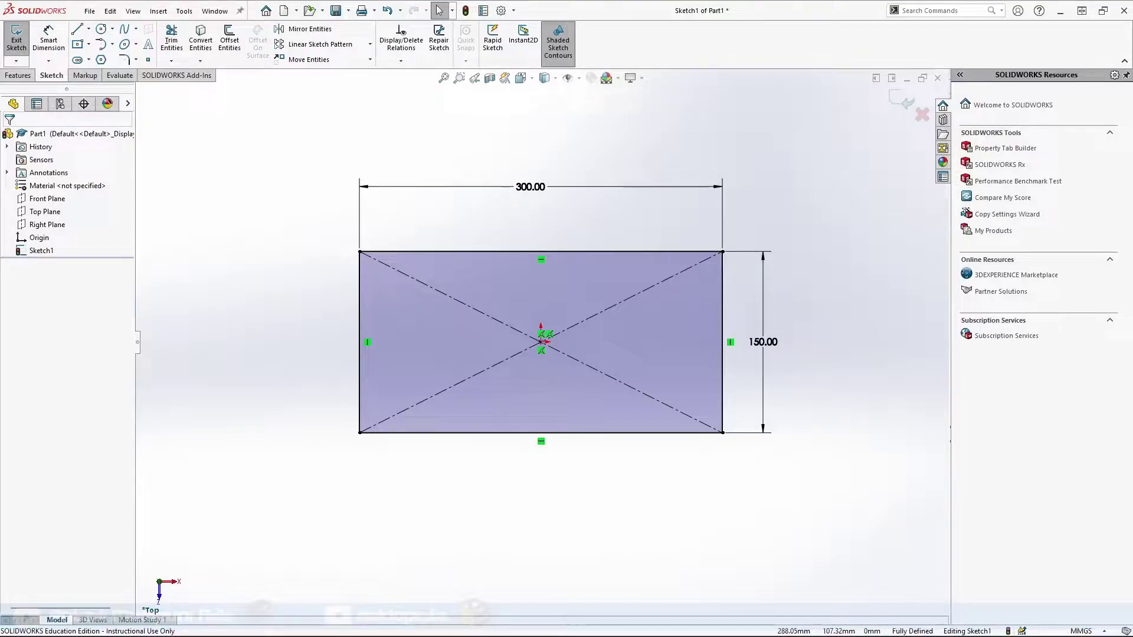
pyautogui.click(18, 75)
# - Extrude the 300 × 150 rectangle to a 20 mm depth as Boss-Extrude1
pyautogui.click(22, 52)
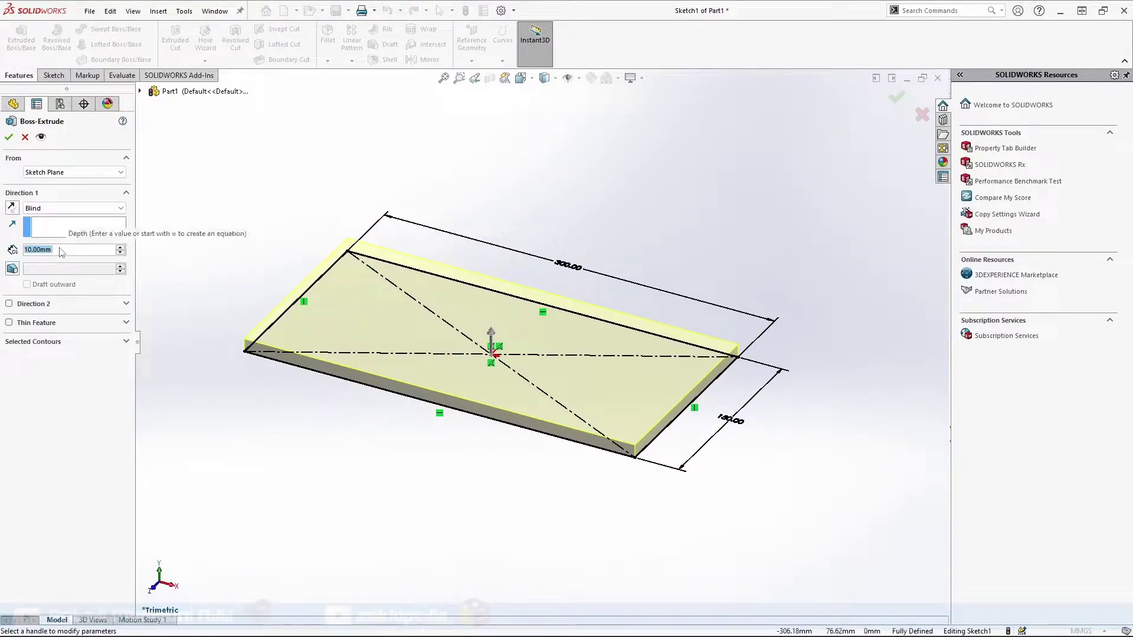
pyautogui.write('20')
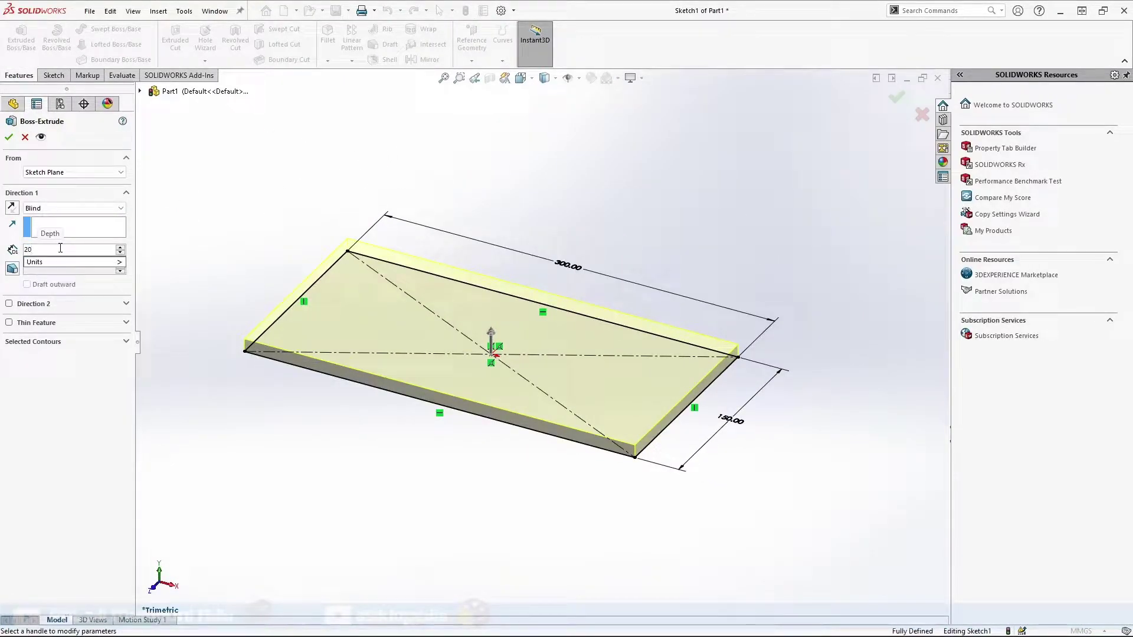
pyautogui.press('Return')
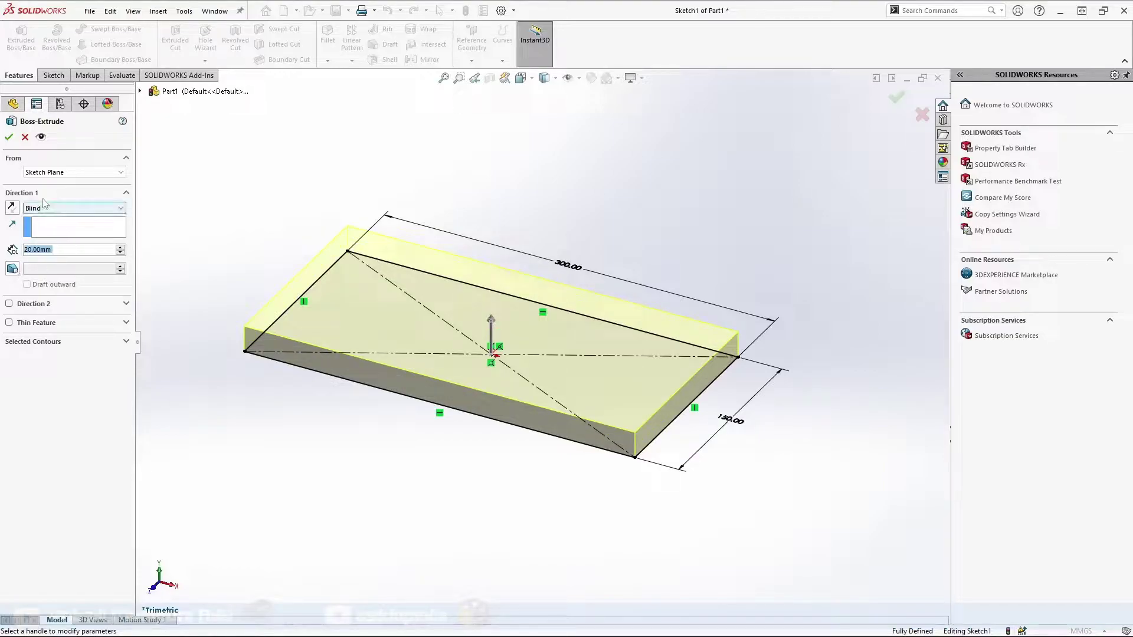
pyautogui.click(9, 136)
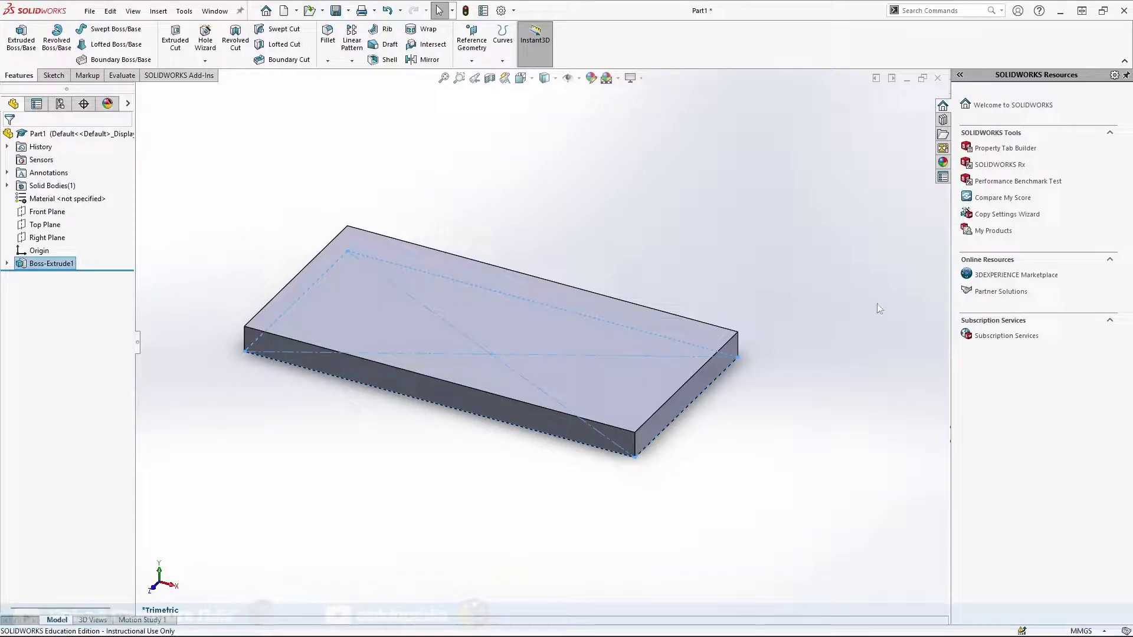
# - Apply a 10 mm fillet to the four vertical corner edges, viewed in isometric
pyautogui.click(326, 35)
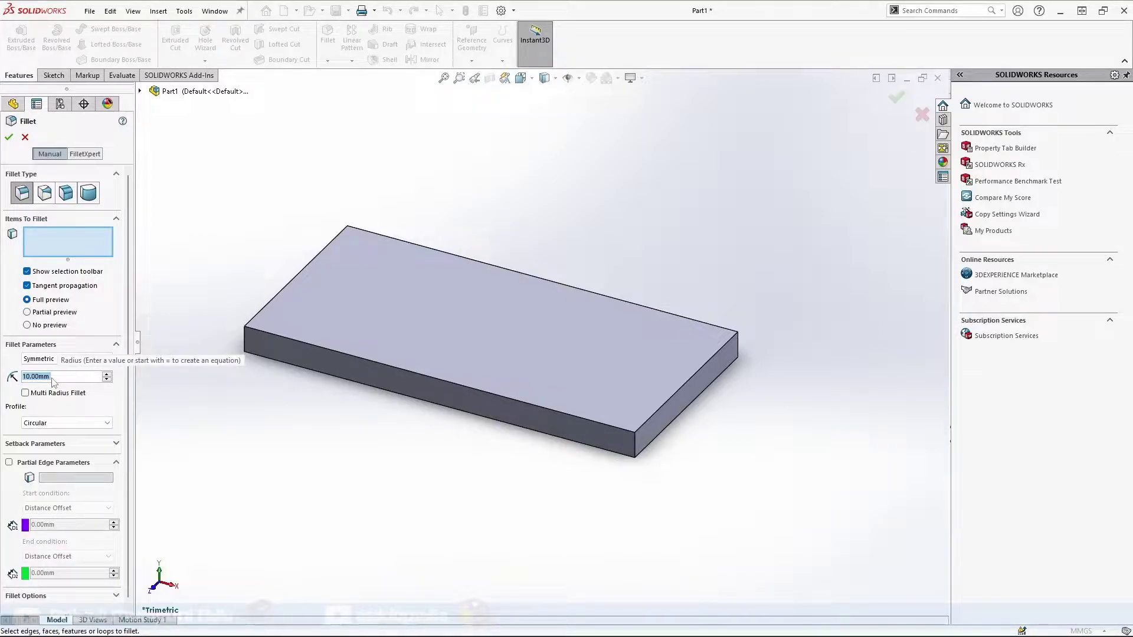
pyautogui.click(635, 447)
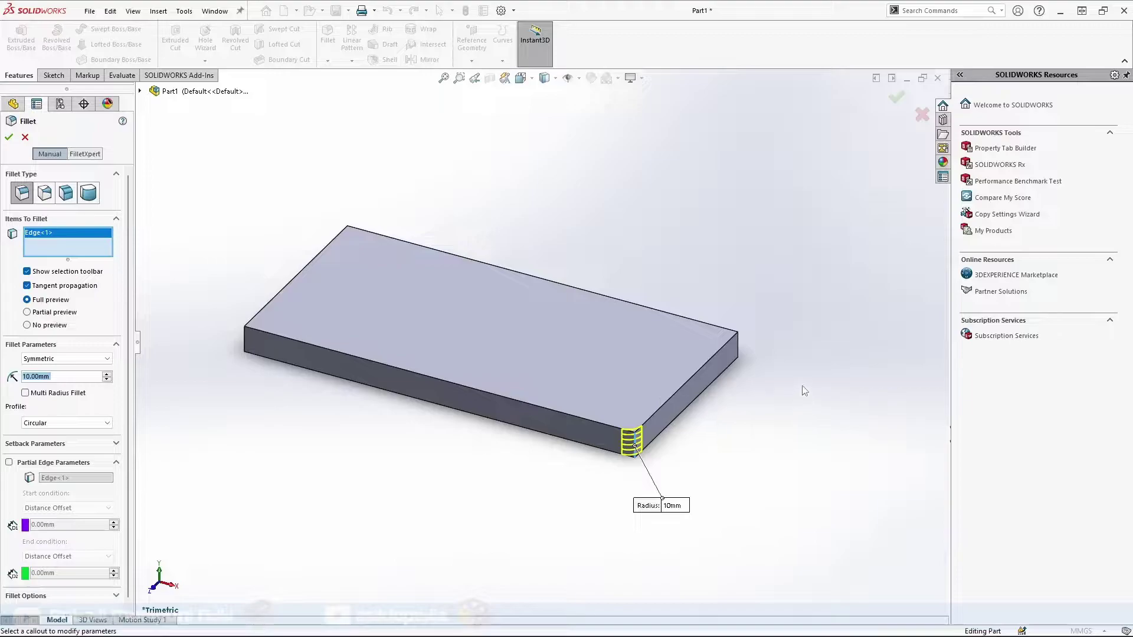
pyautogui.click(243, 336)
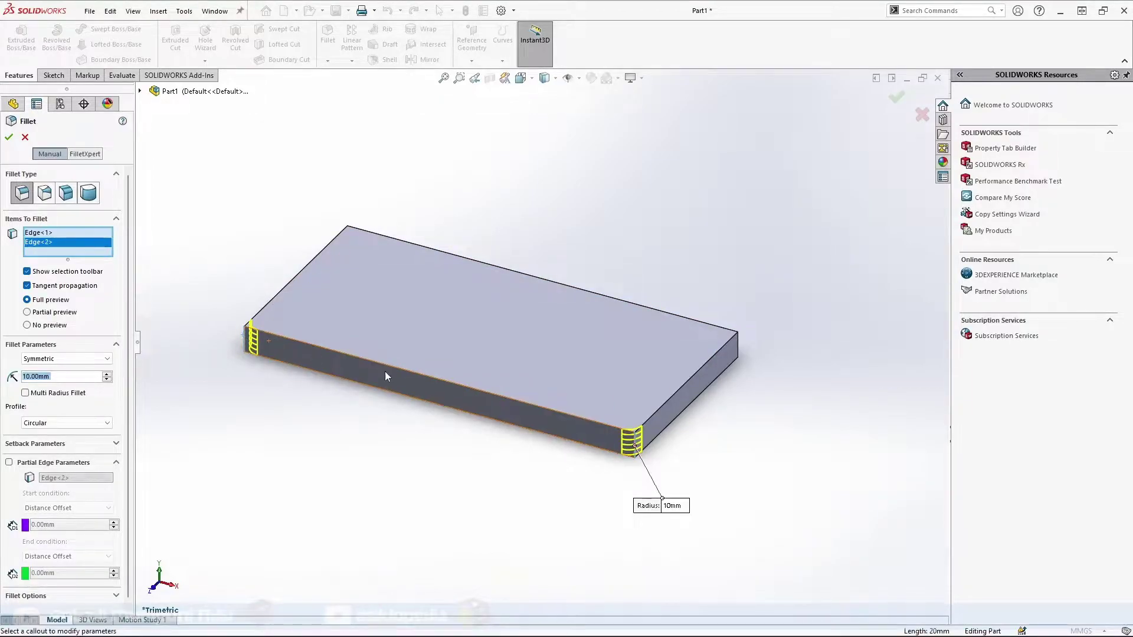
pyautogui.click(736, 350)
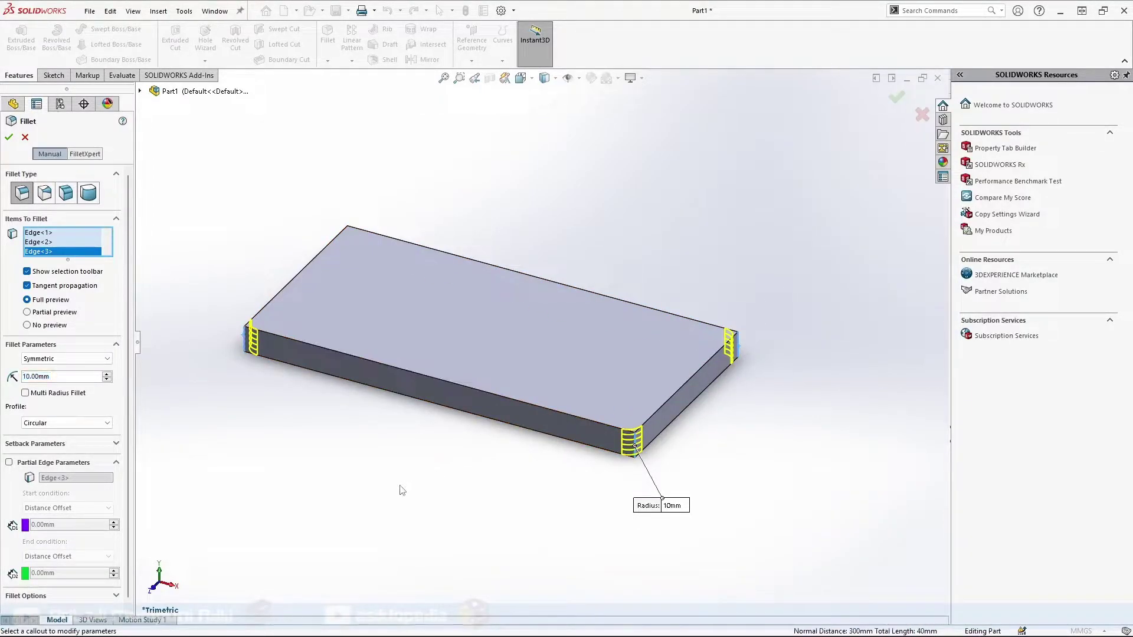
pyautogui.moveTo(635, 416)
pyautogui.mouseDown(button='middle')
pyautogui.moveTo(508, 516)
pyautogui.moveTo(531, 566)
pyautogui.mouseUp(button='middle')
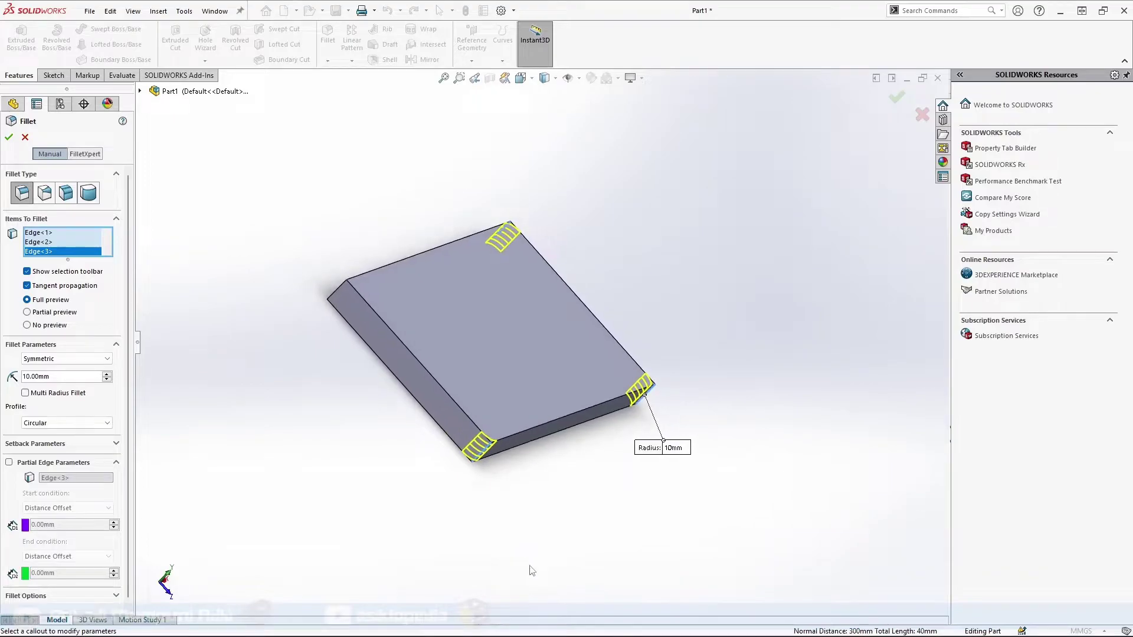
pyautogui.click(336, 289)
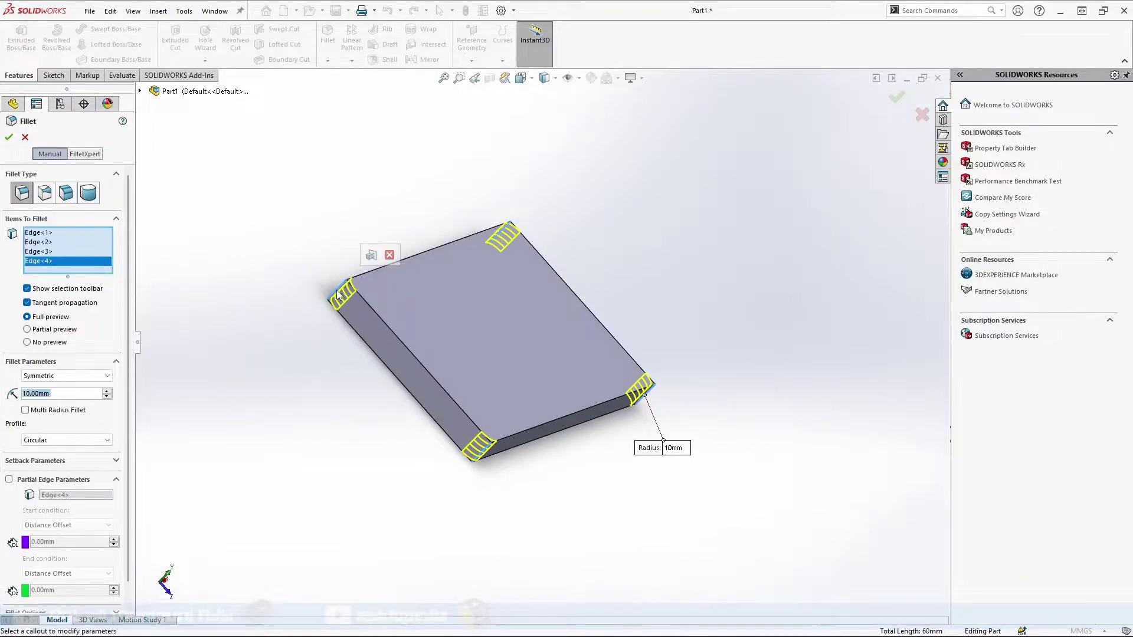
pyautogui.click(8, 139)
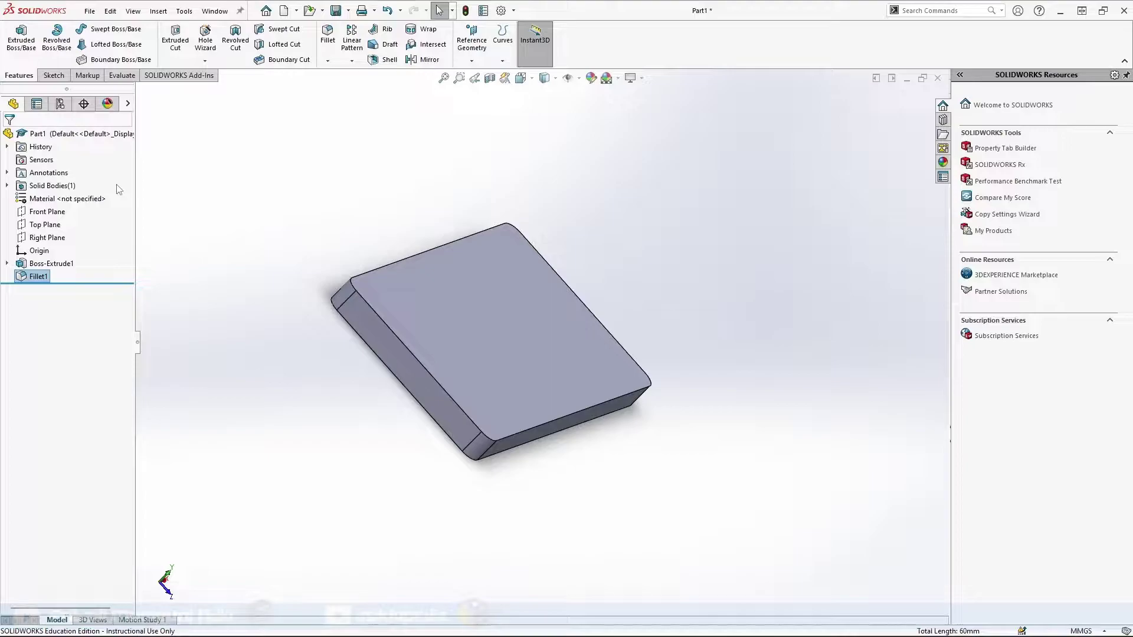
pyautogui.hotkey('ctrl', '7')
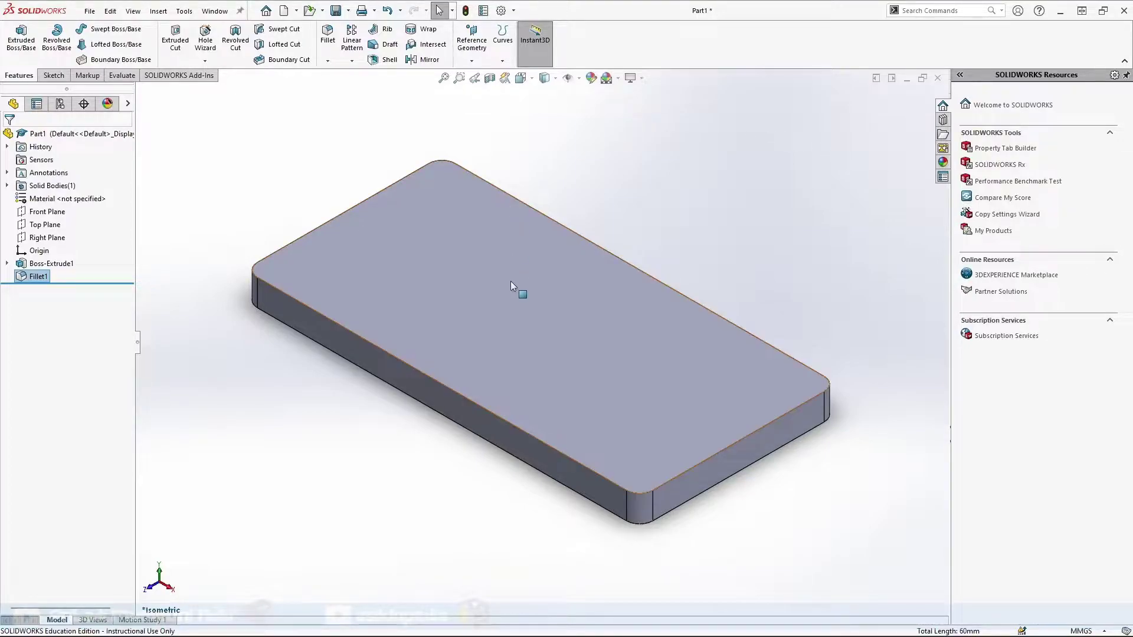
# - Sketch a centre rectangle from the origin on the slab's top face
pyautogui.click(520, 317)
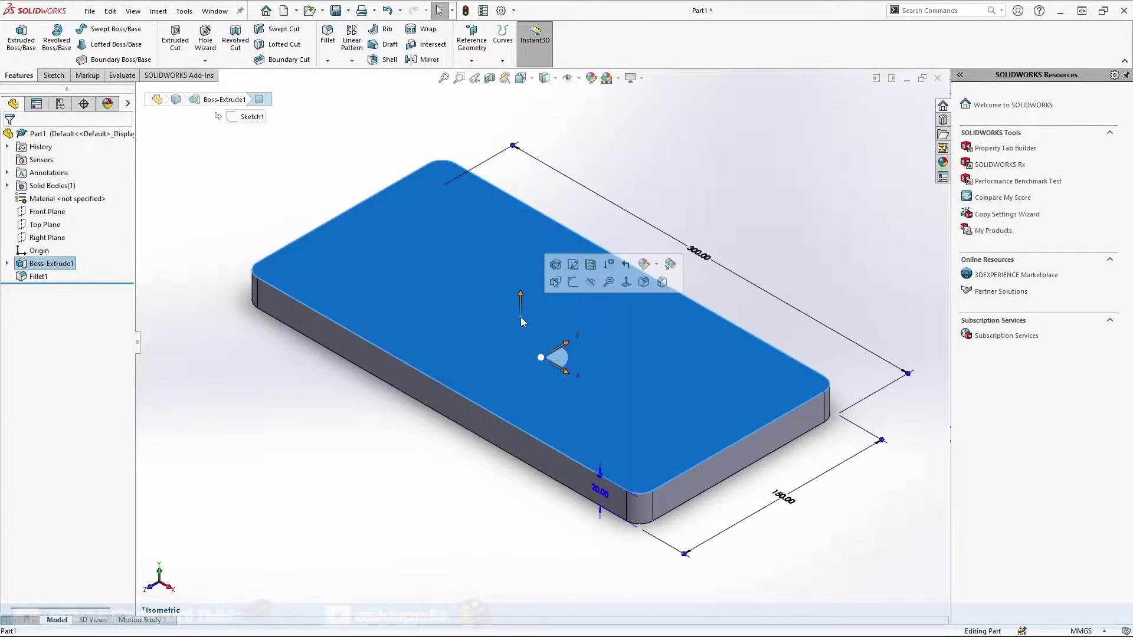
pyautogui.click(572, 282)
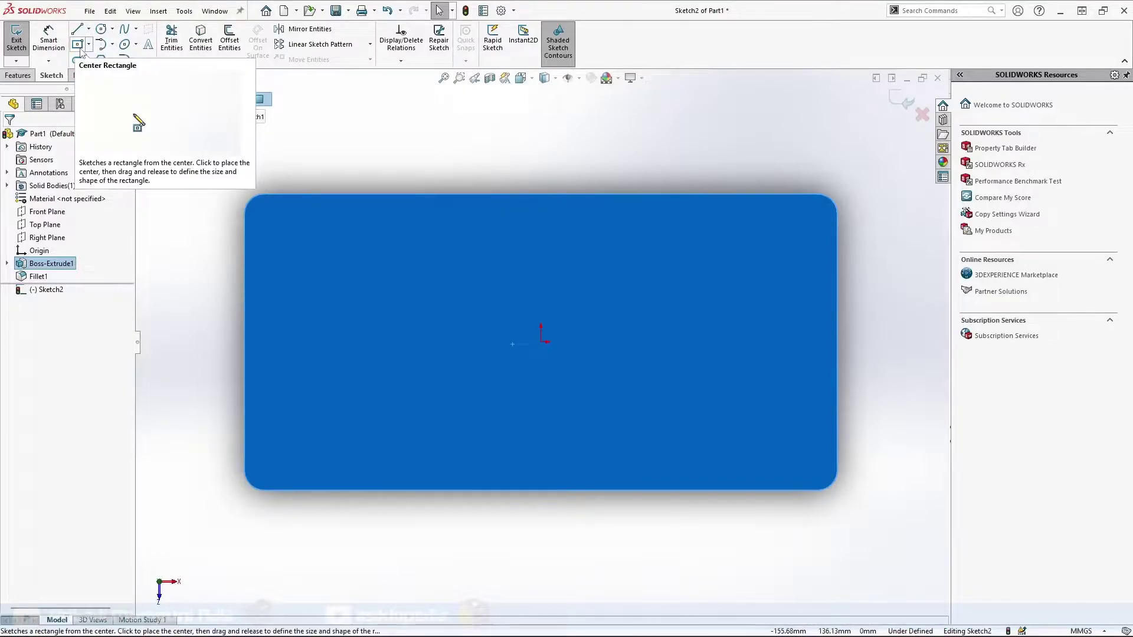
pyautogui.click(79, 47)
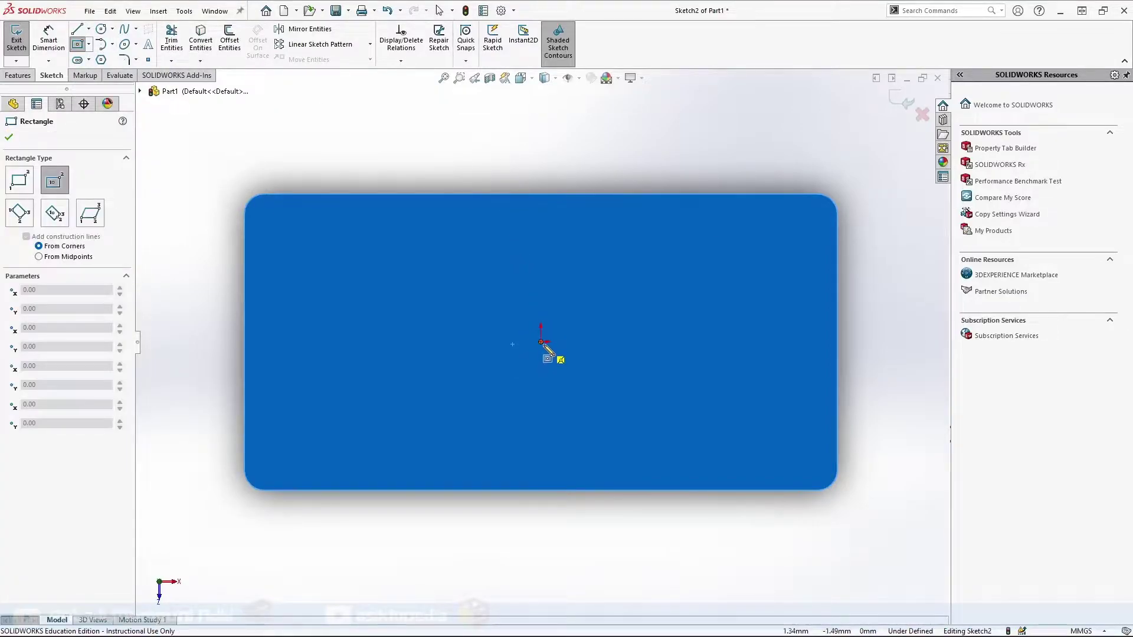
pyautogui.click(541, 341)
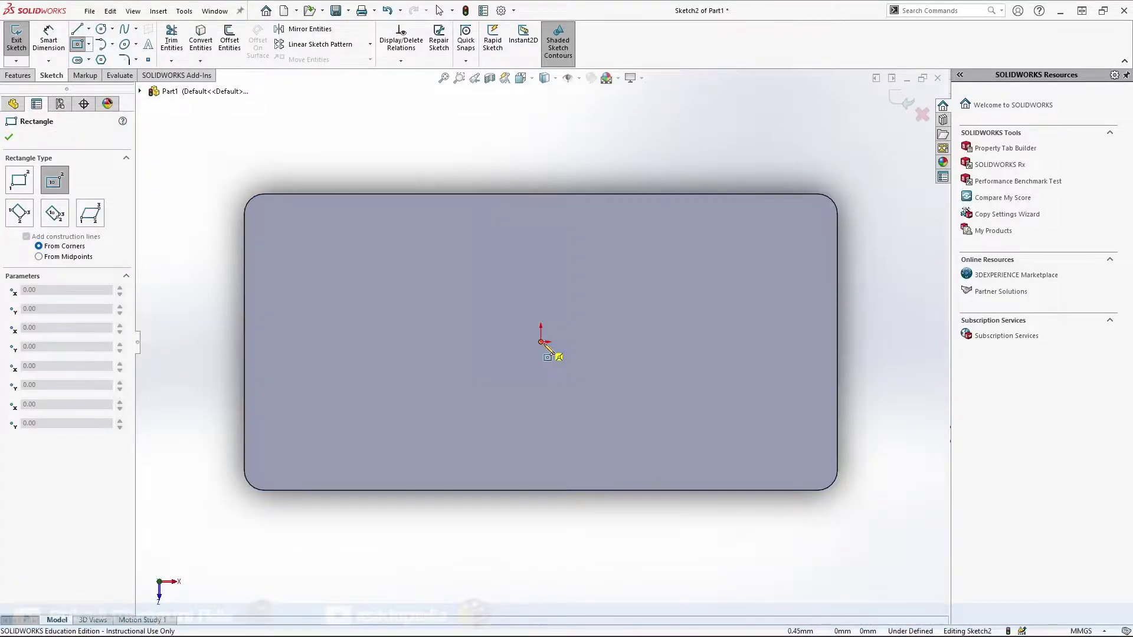
pyautogui.click(784, 437)
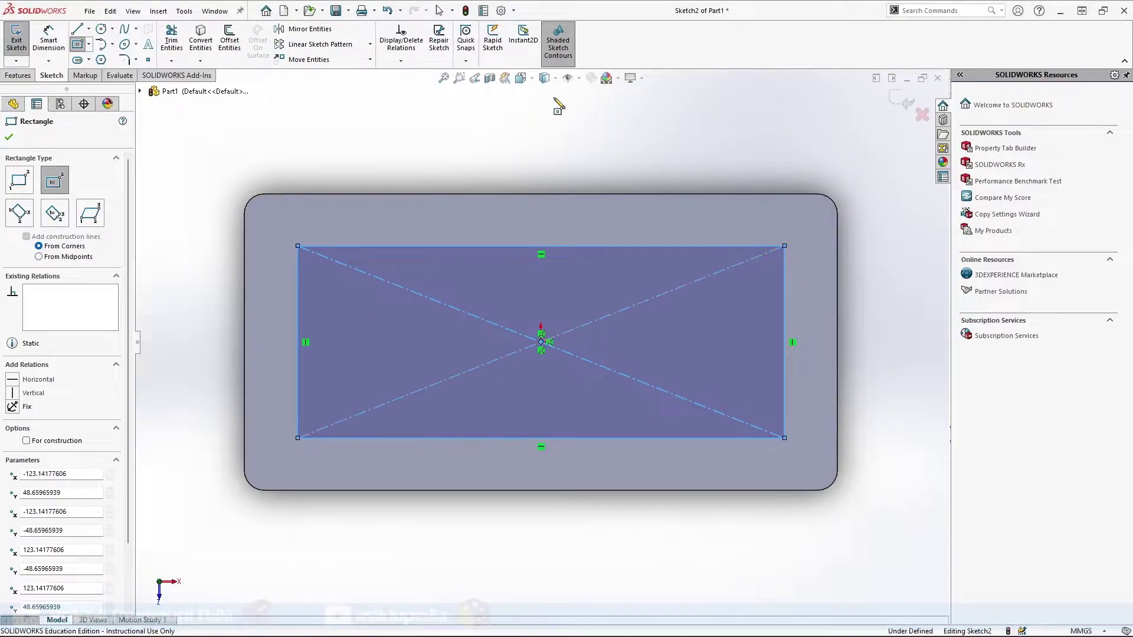
# - Dimension the rectangle 240 mm wide by 100 mm high and exit the sketch
pyautogui.click(48, 30)
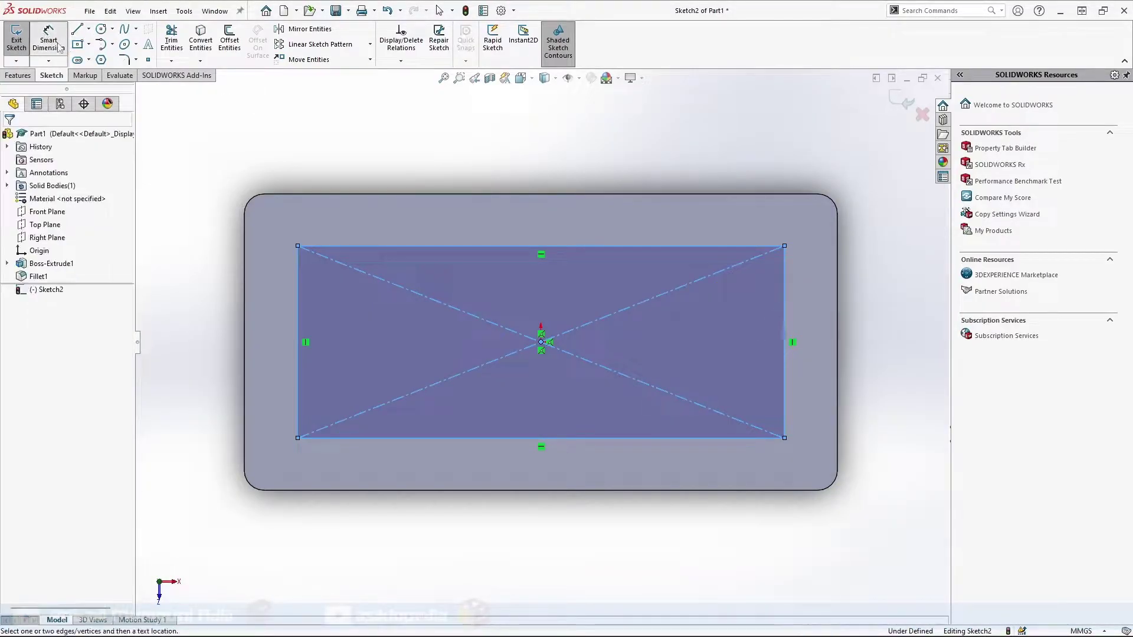
pyautogui.click(528, 245)
pyautogui.click(528, 168)
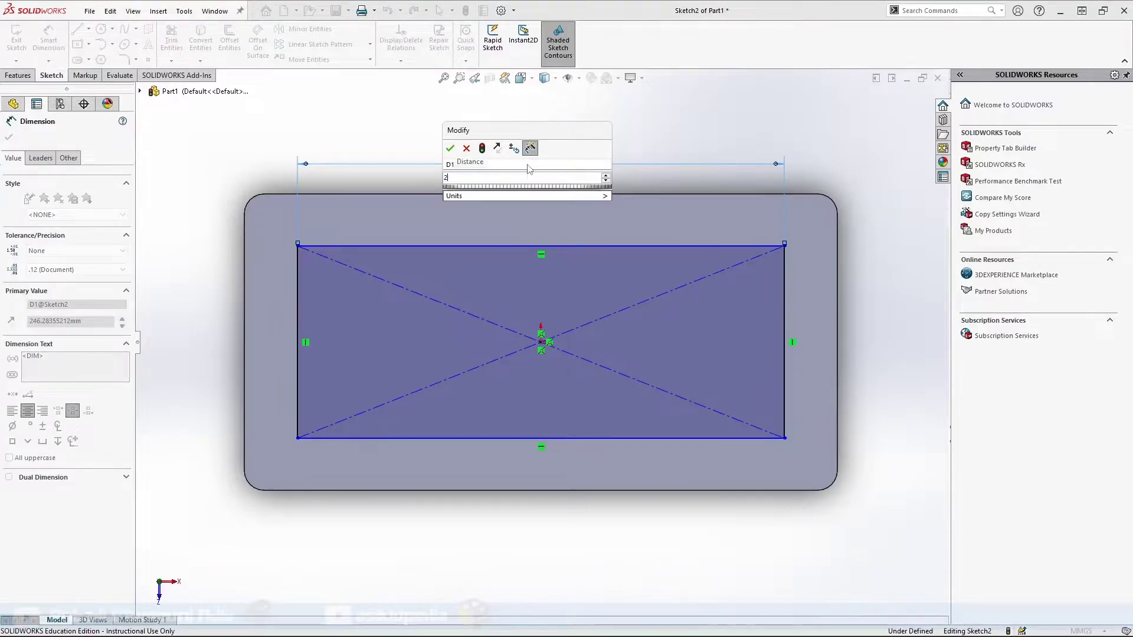
pyautogui.write('240')
pyautogui.press('Return')
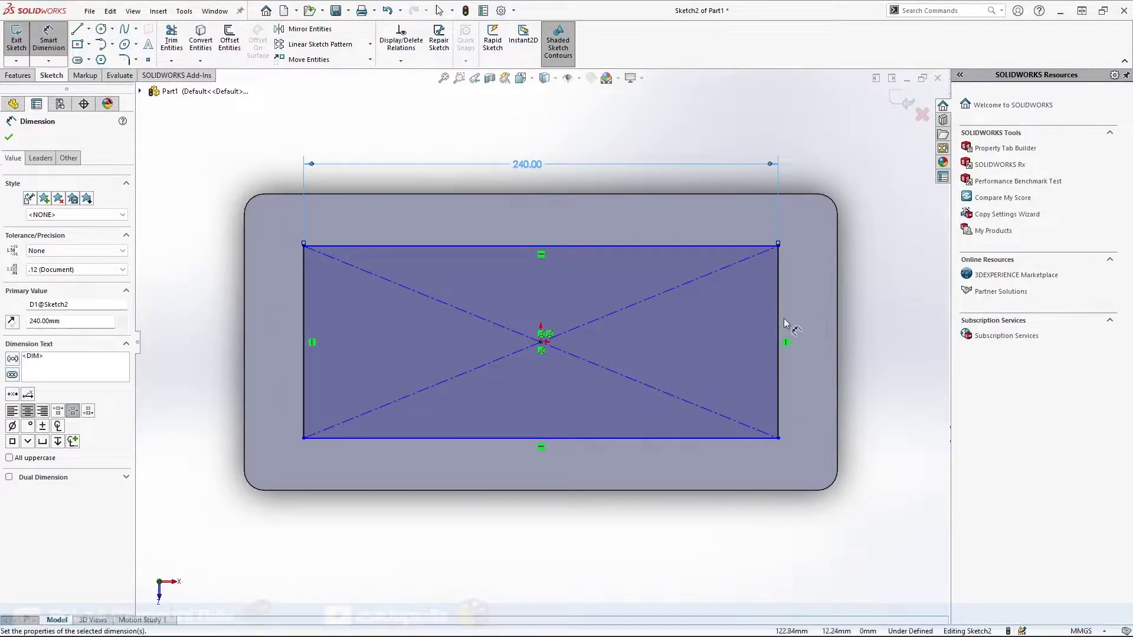
pyautogui.click(778, 319)
pyautogui.click(886, 345)
pyautogui.write('10')
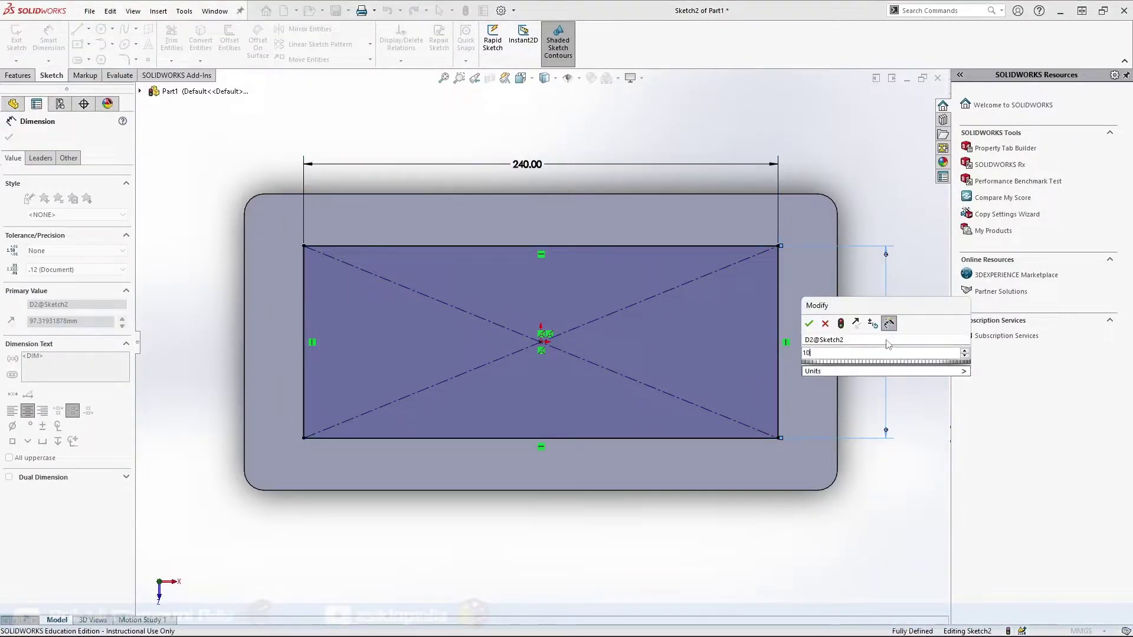
pyautogui.write('0')
pyautogui.press('Return')
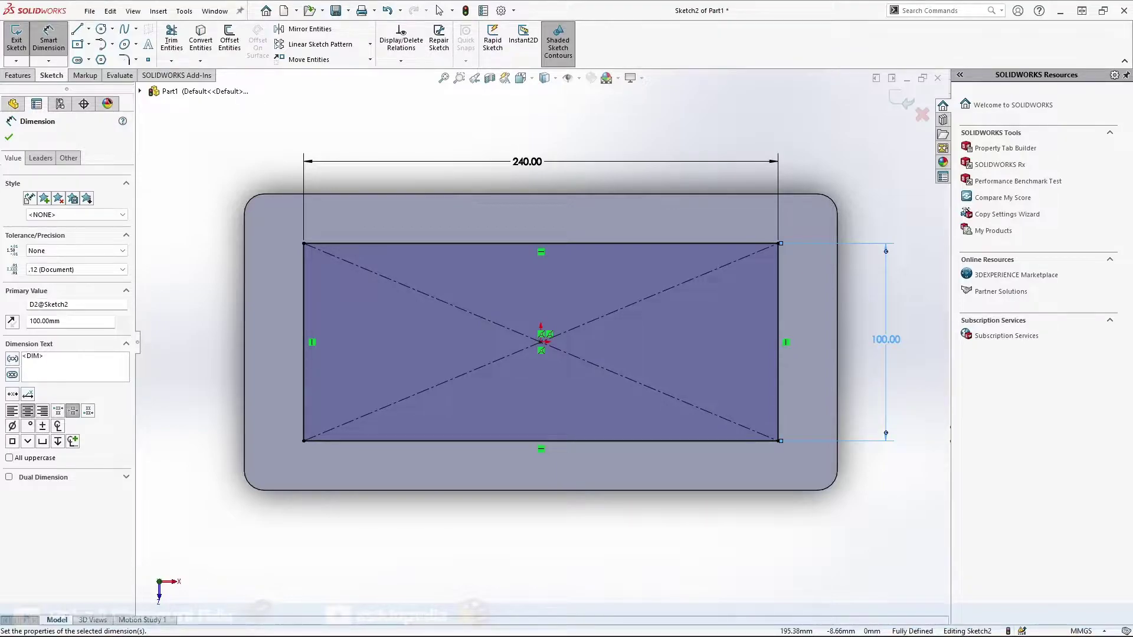
pyautogui.press('Escape')
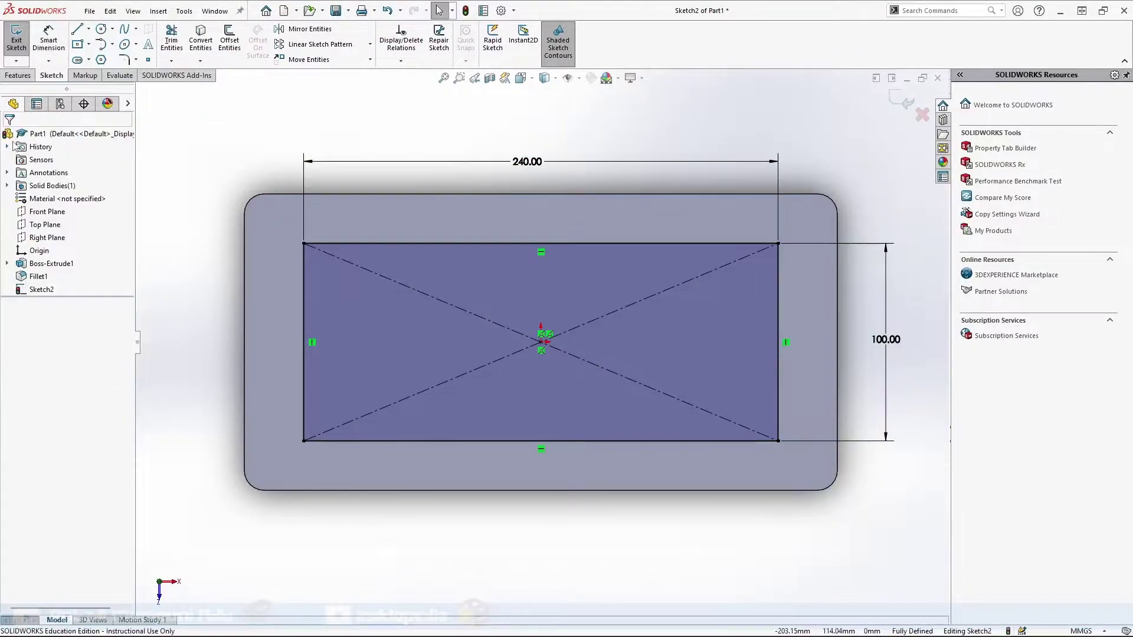
pyautogui.click(16, 38)
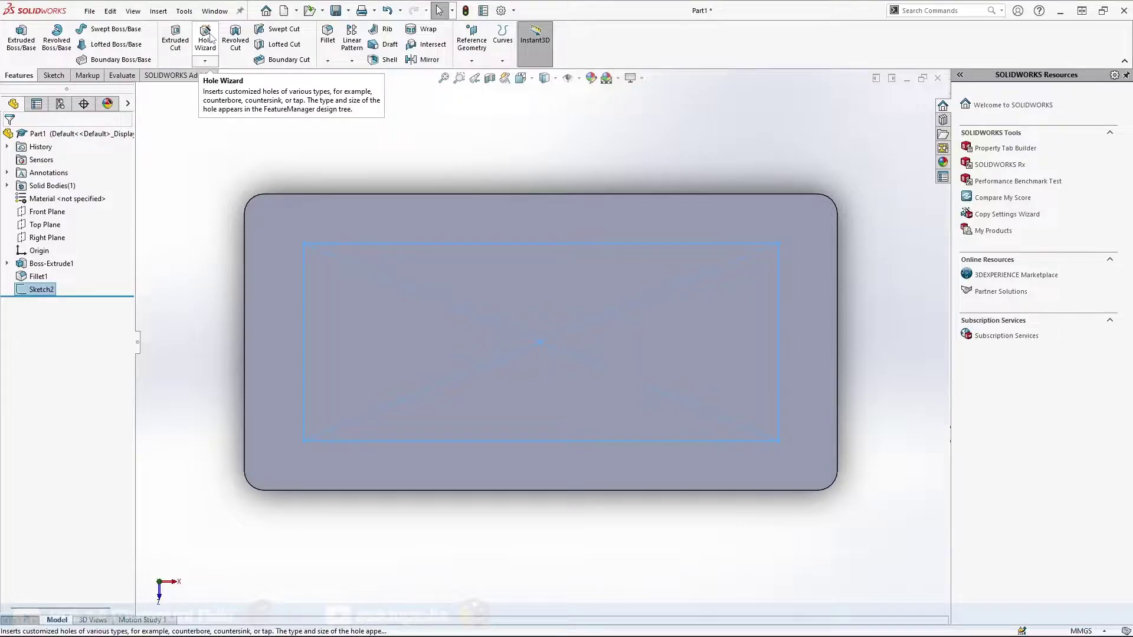
# - Set up a Hole Wizard plain Hole with the Drill sizes type
pyautogui.click(210, 37)
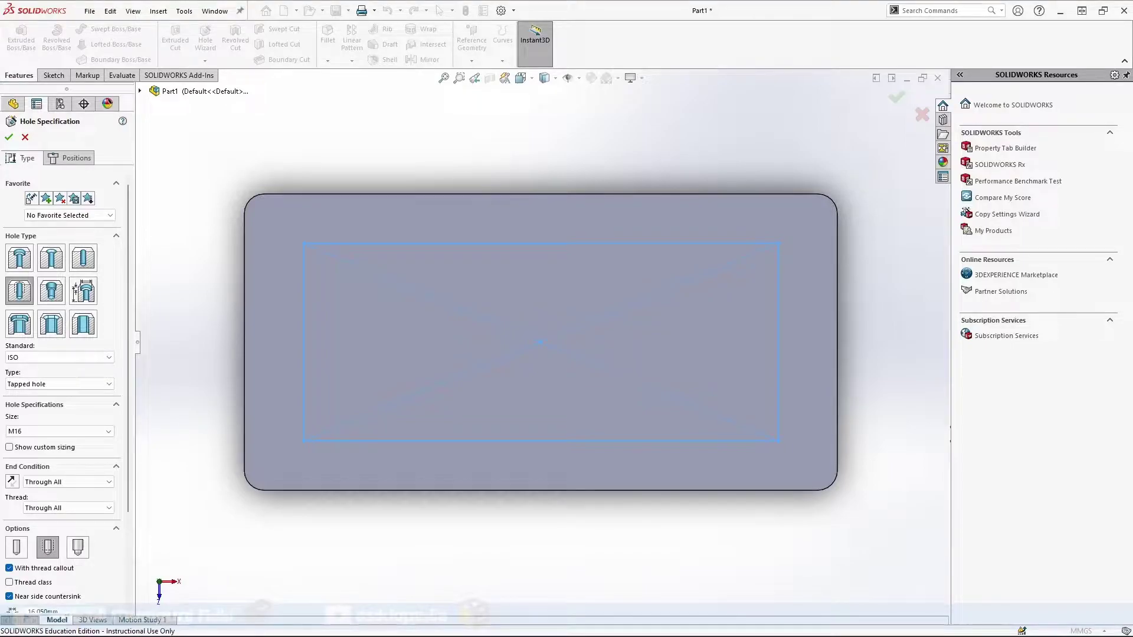
pyautogui.click(86, 261)
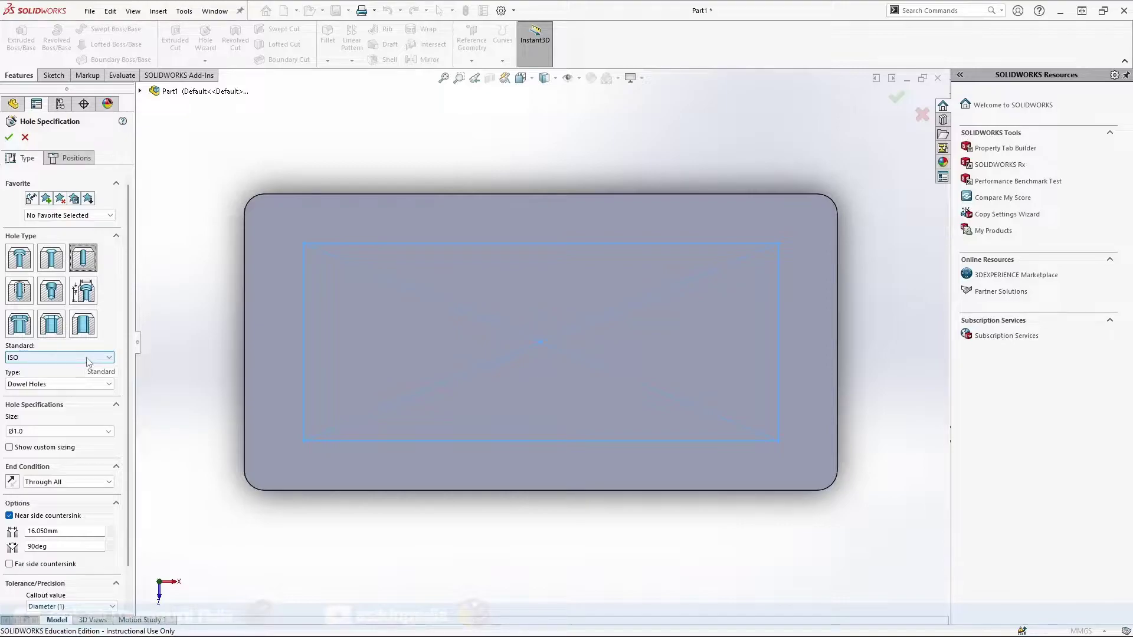
pyautogui.click(90, 388)
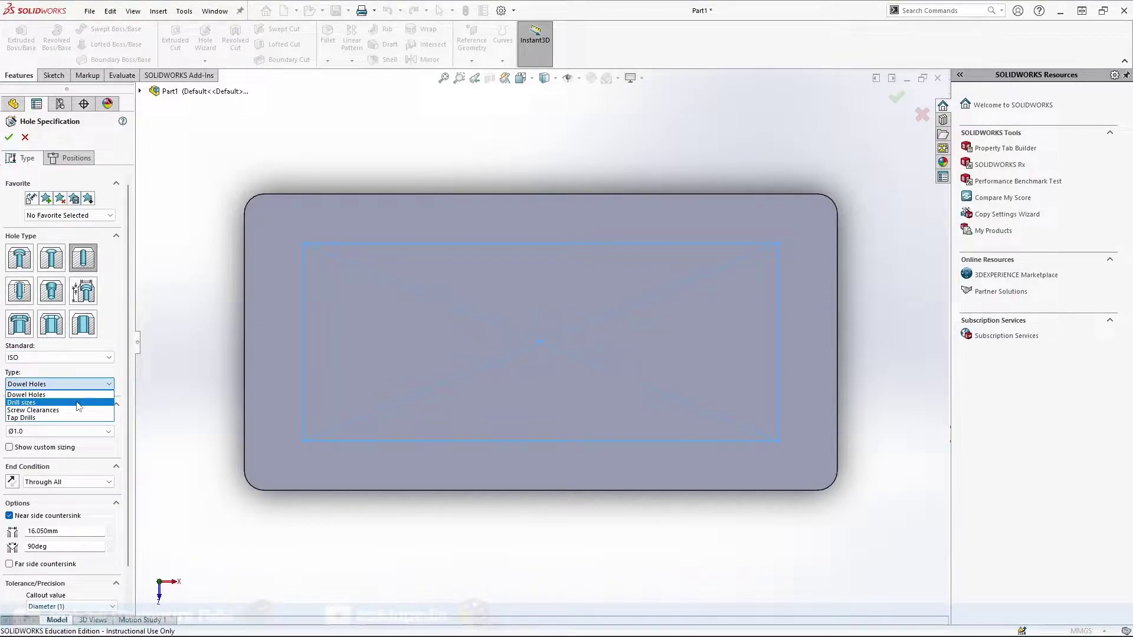
pyautogui.click(79, 403)
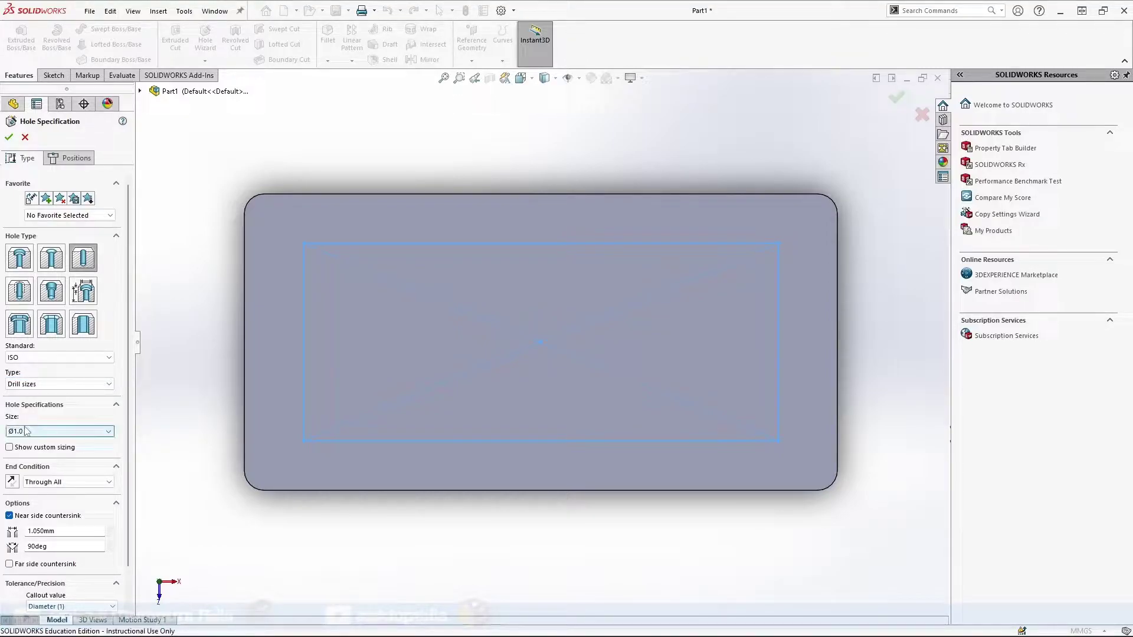
# - Choose the Ø17.0 hole size, cut Through All
pyautogui.click(101, 436)
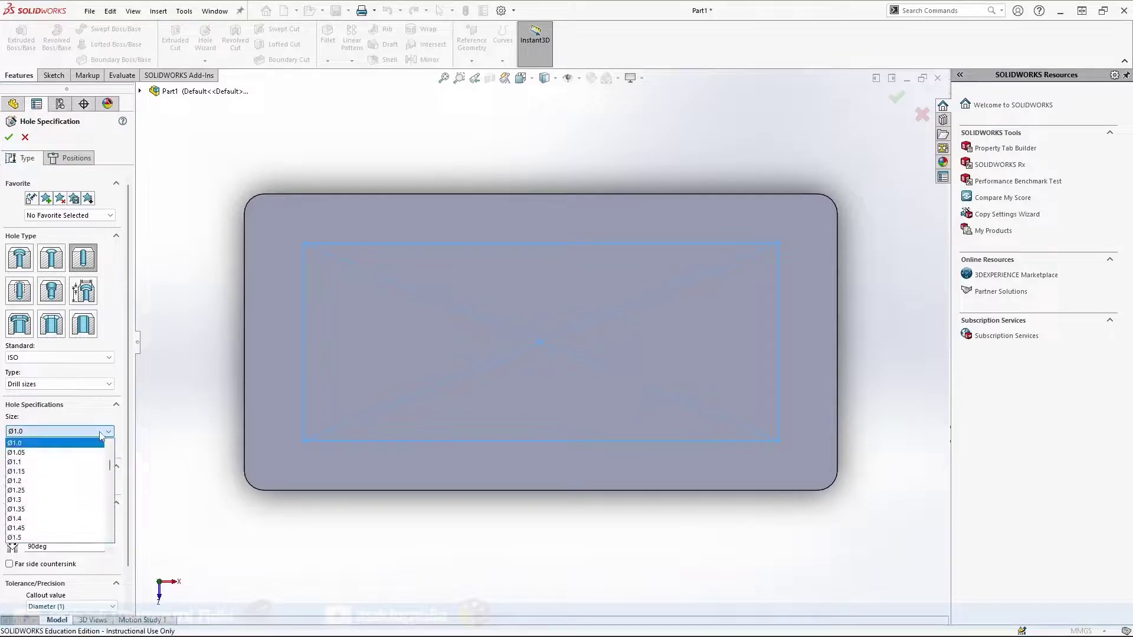
pyautogui.scroll(-3, 61, 463)
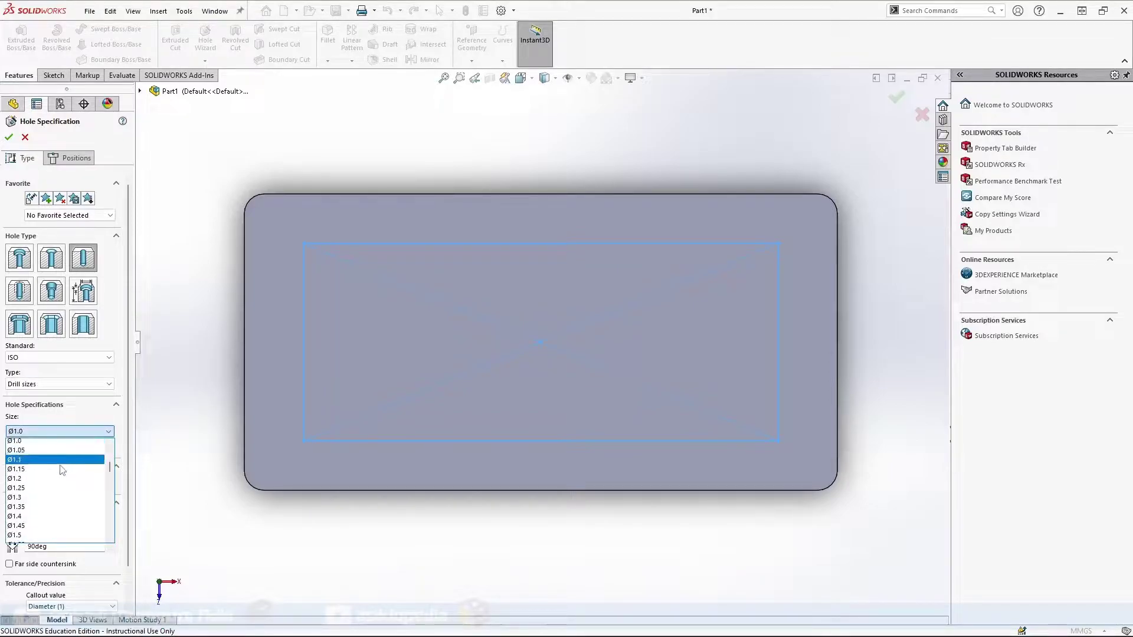
pyautogui.scroll(-3, 62, 468)
pyautogui.scroll(-2, 61, 469)
pyautogui.scroll(-2, 62, 470)
pyautogui.scroll(-4, 62, 470)
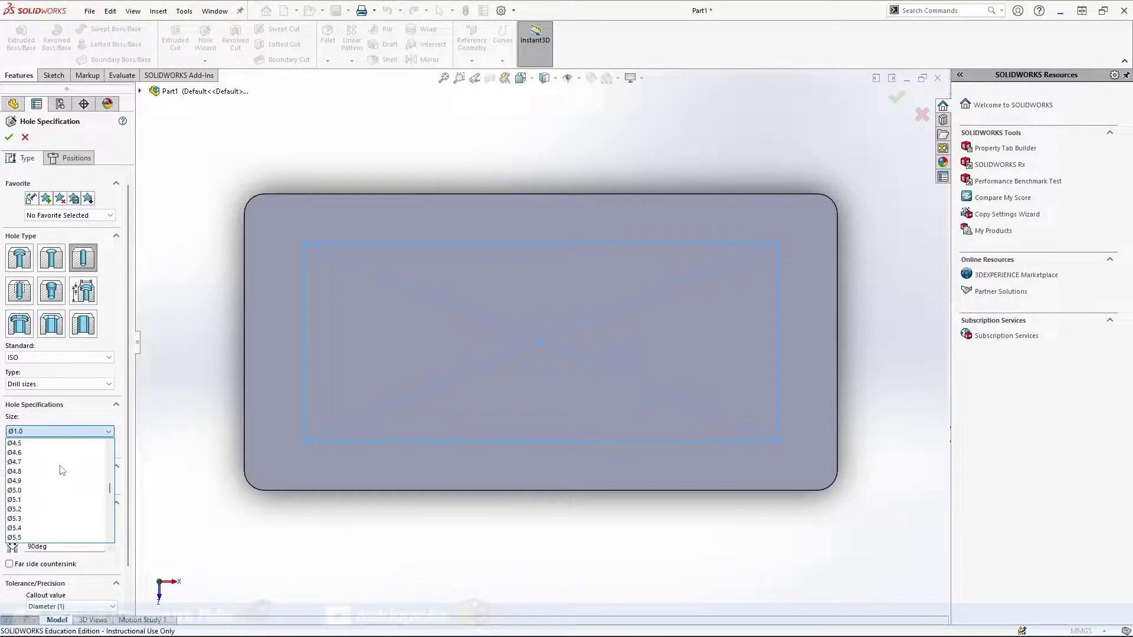
pyautogui.scroll(-4, 63, 470)
pyautogui.scroll(-5, 63, 470)
pyautogui.scroll(-5, 63, 470)
pyautogui.scroll(-2, 62, 470)
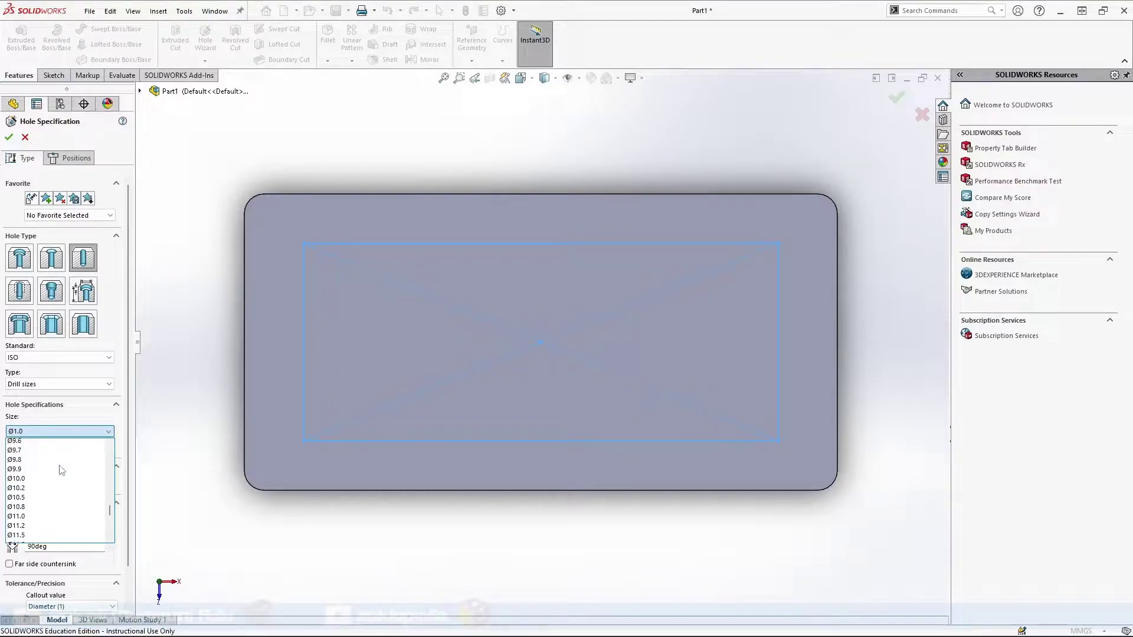
pyautogui.scroll(-2, 62, 470)
pyautogui.scroll(-2, 63, 470)
pyautogui.scroll(-2, 62, 471)
pyautogui.scroll(-3, 62, 470)
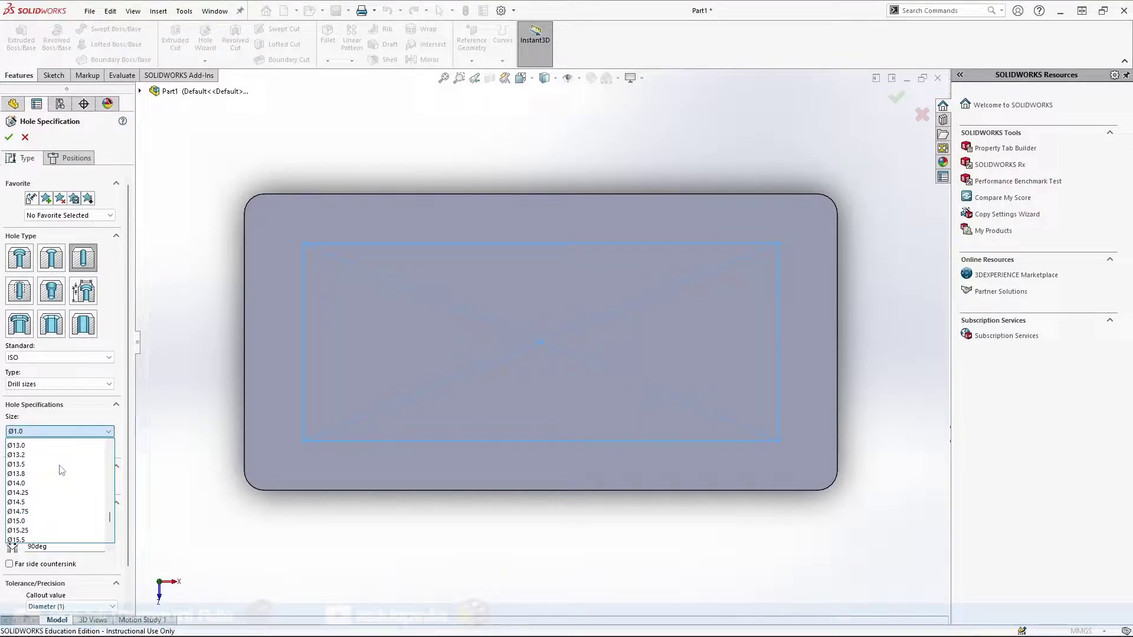
pyautogui.scroll(-3, 61, 471)
pyautogui.scroll(-3, 60, 470)
pyautogui.scroll(-2, 60, 471)
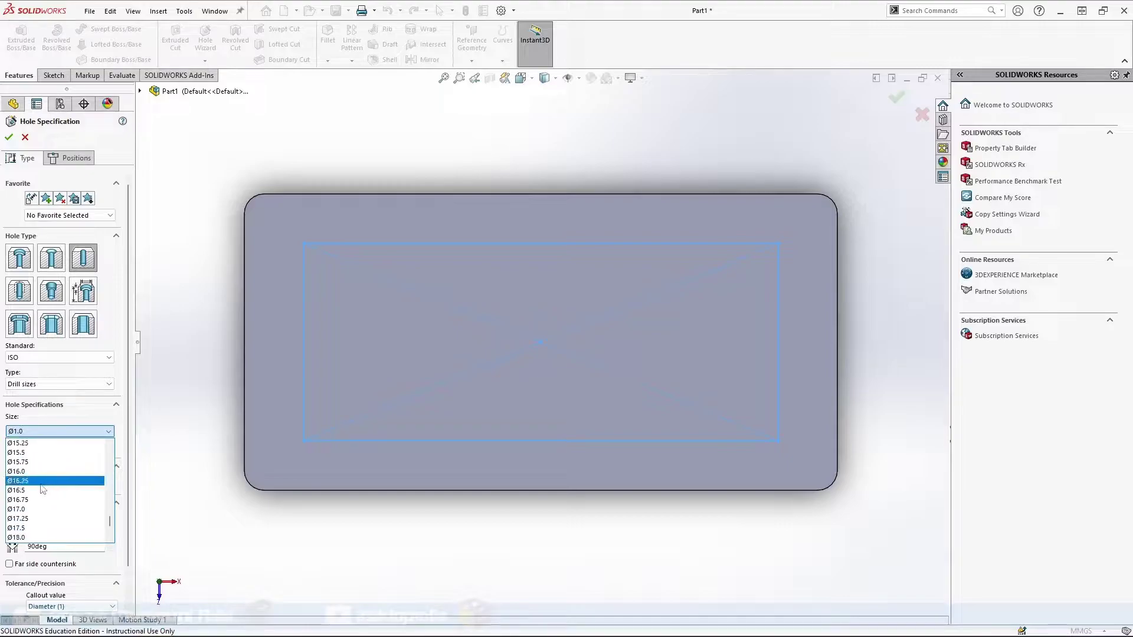
pyautogui.click(26, 510)
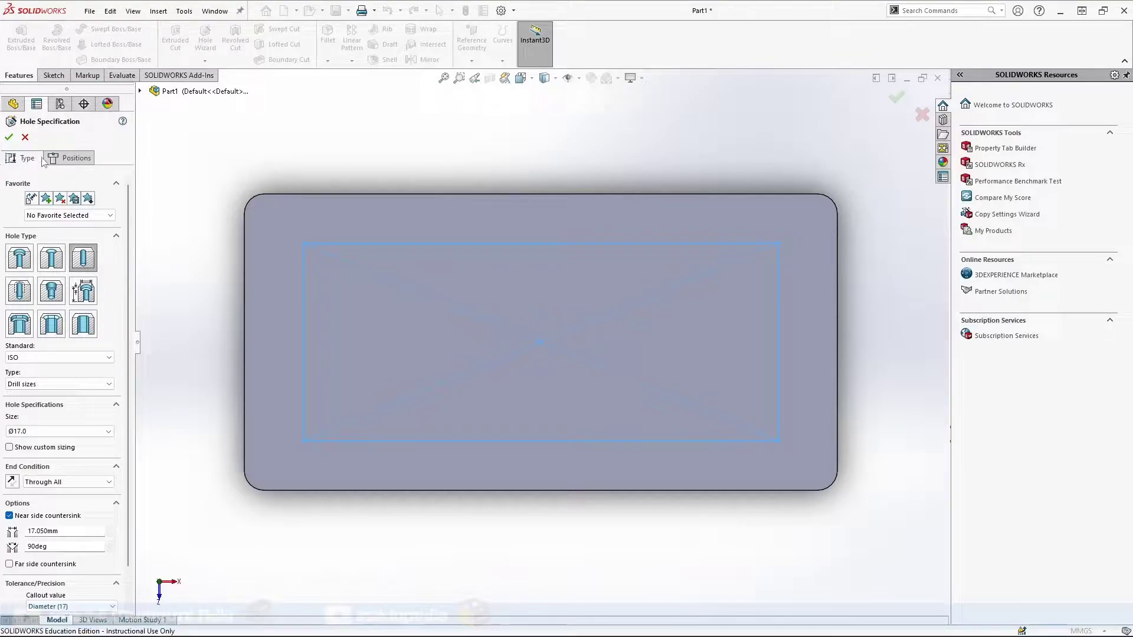
# - Place the Ø17 holes at the four corners of the 240 × 100 rectangle on the top face
pyautogui.click(66, 162)
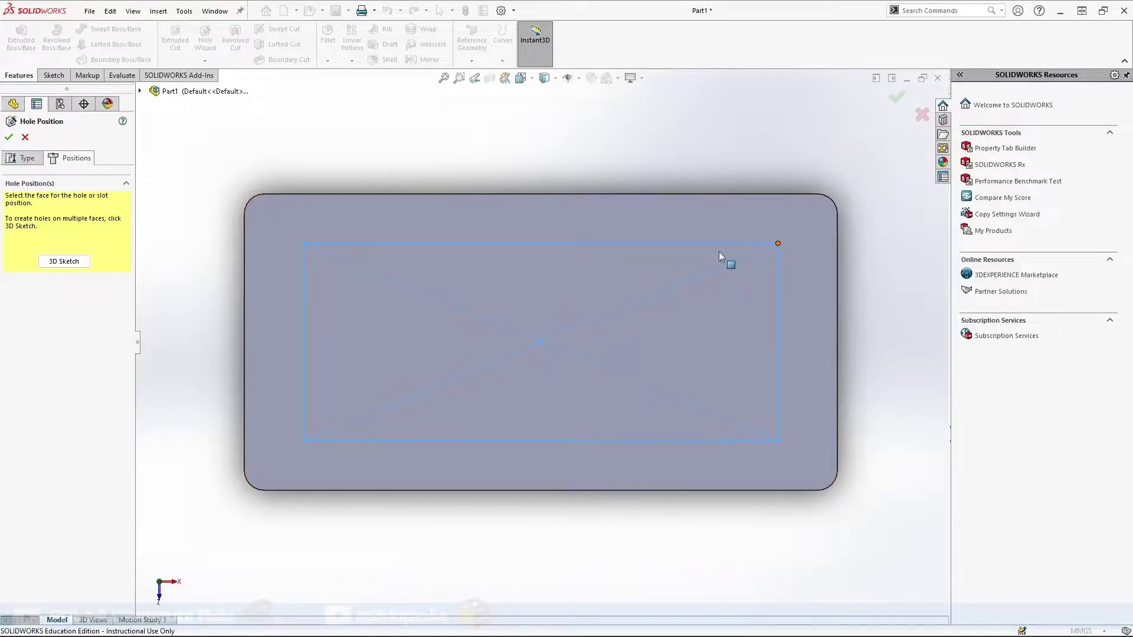
pyautogui.click(502, 228)
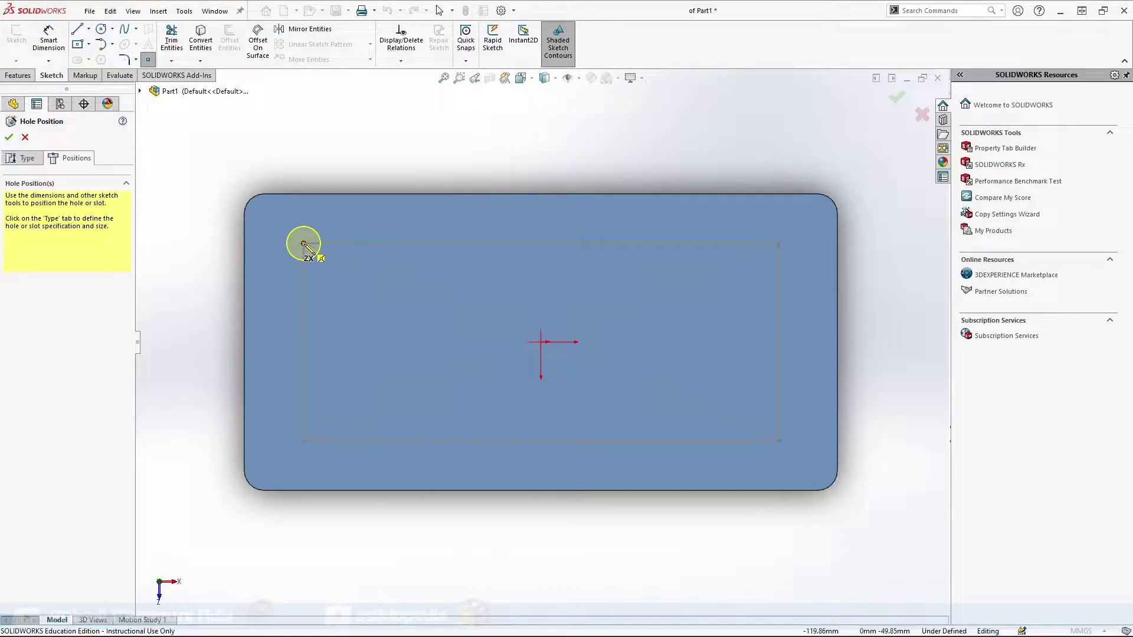
pyautogui.click(304, 243)
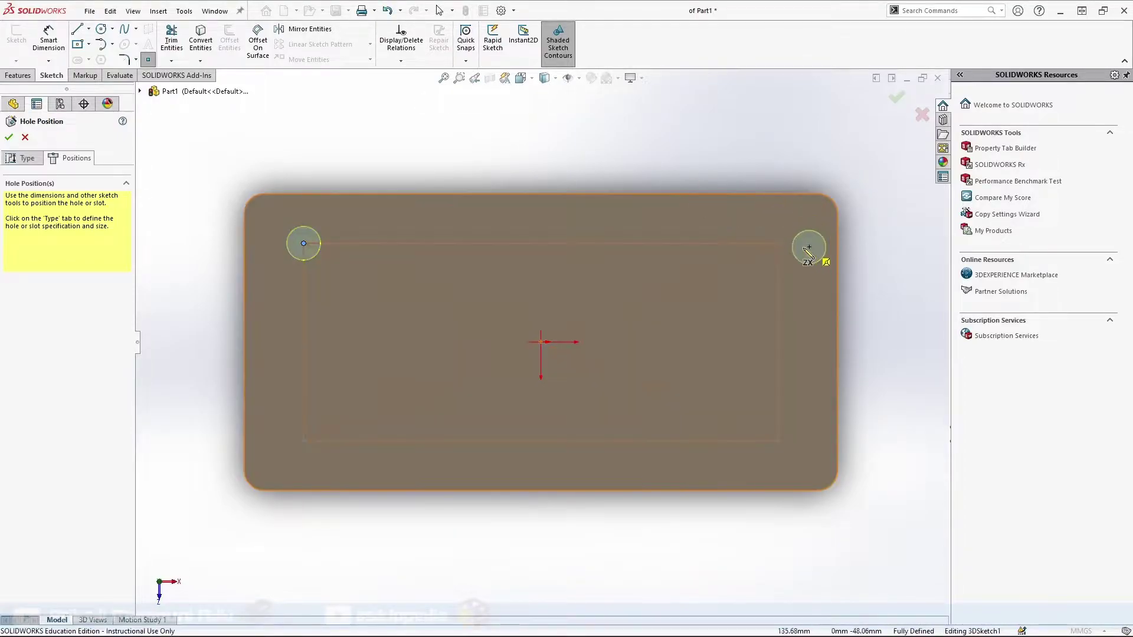
pyautogui.click(778, 245)
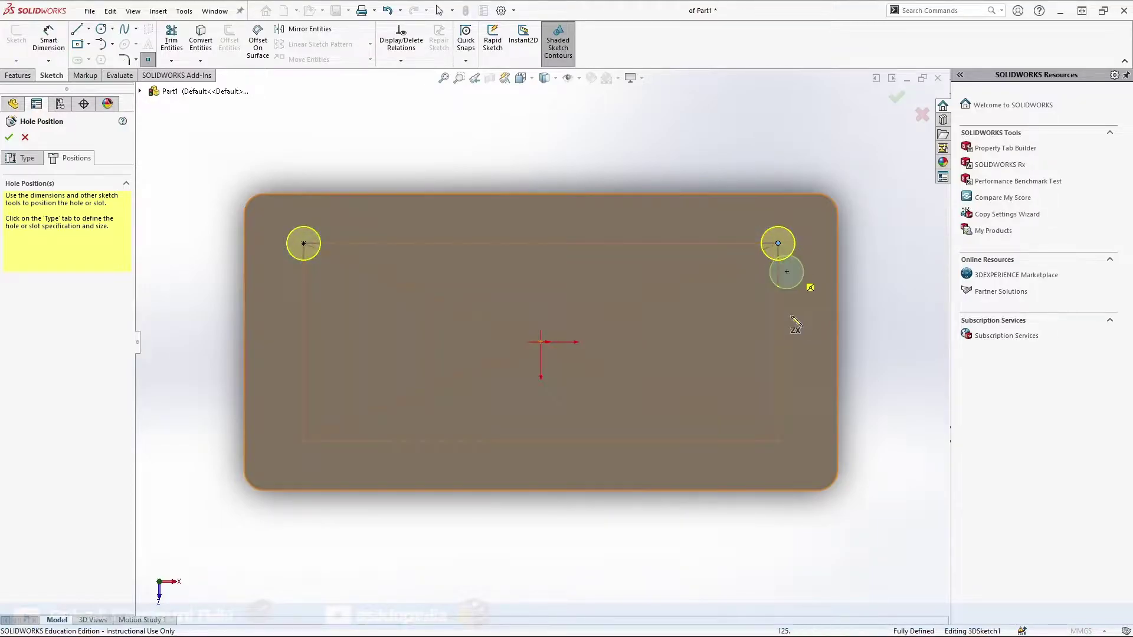
pyautogui.click(778, 441)
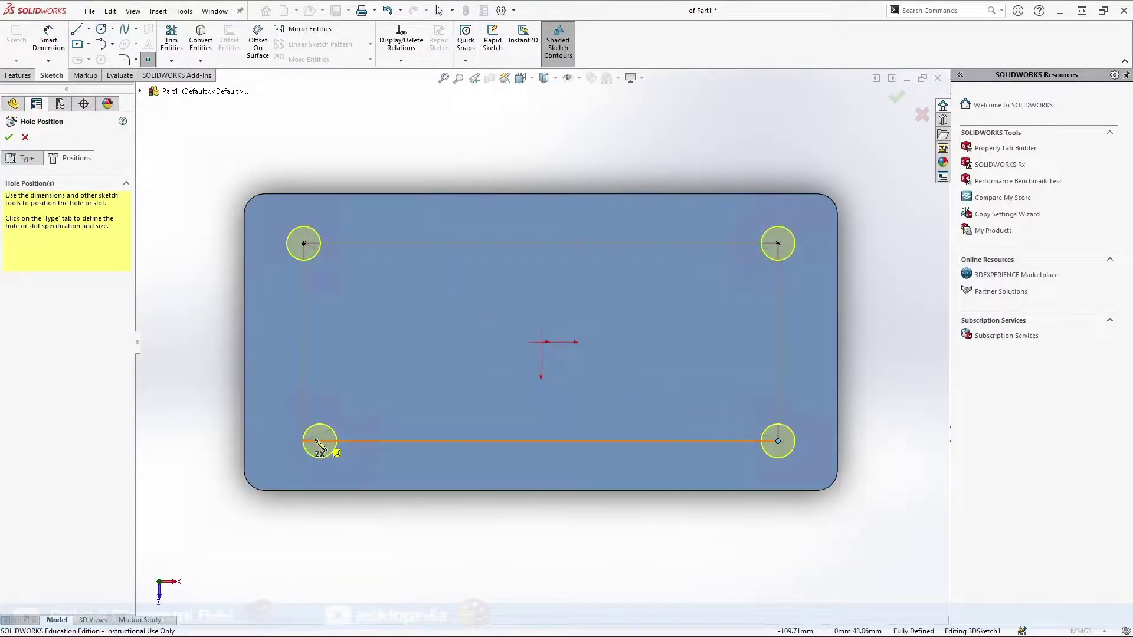
pyautogui.click(304, 442)
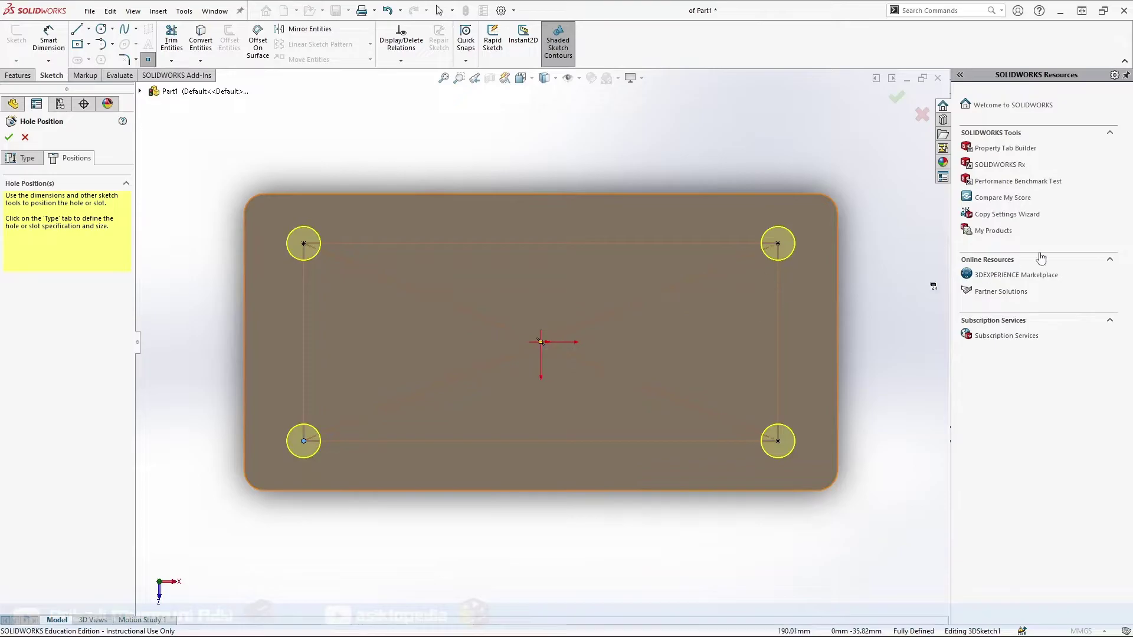
pyautogui.click(8, 138)
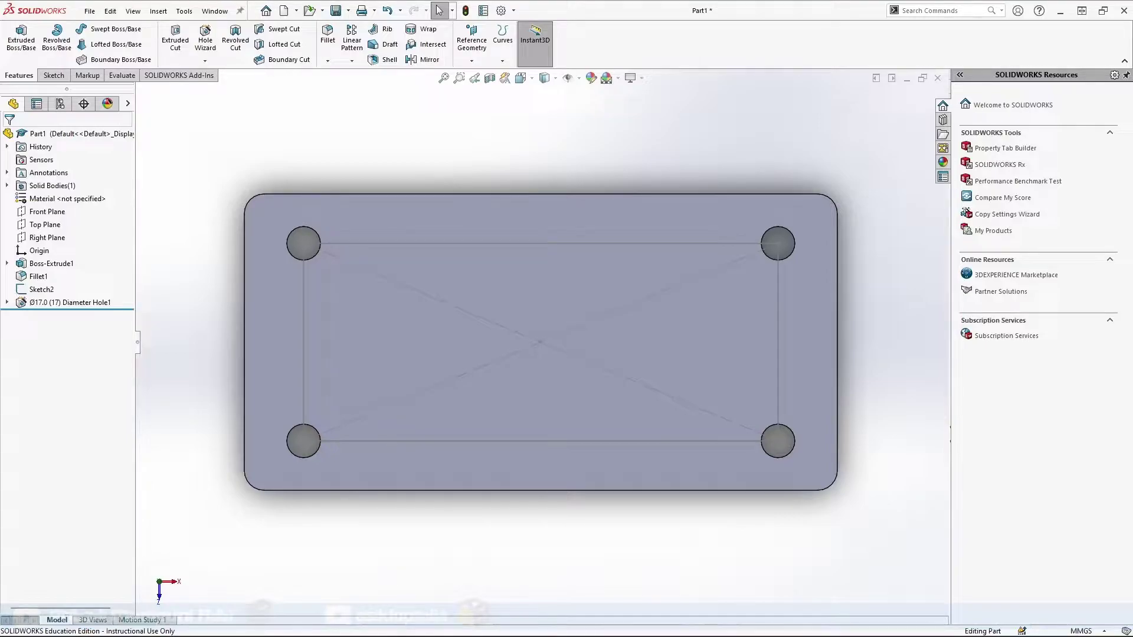
pyautogui.hotkey('ctrl', '7')
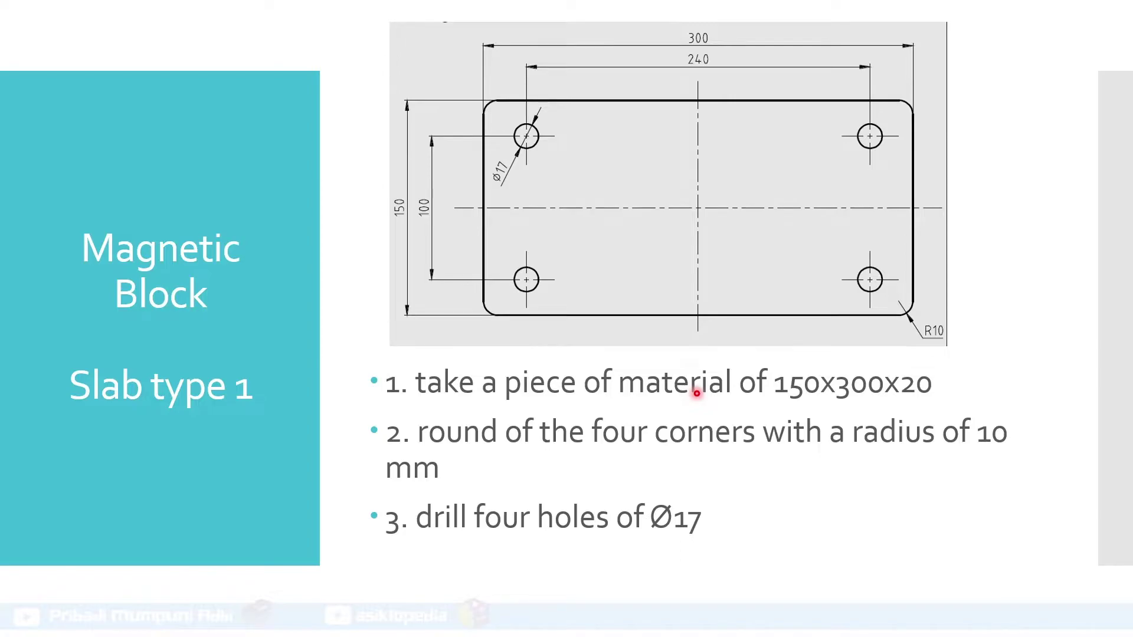
# - Advance the presentation to the Slab type 2 slide
pyautogui.press('Right')
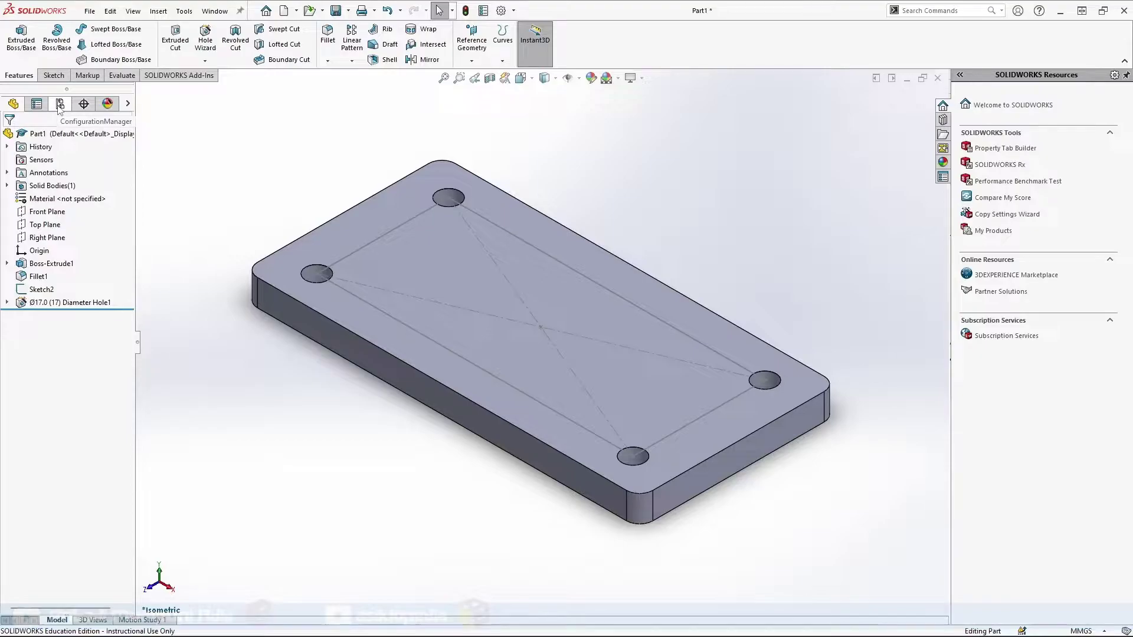
# - Rename the part's Default configuration to Holes
pyautogui.click(59, 108)
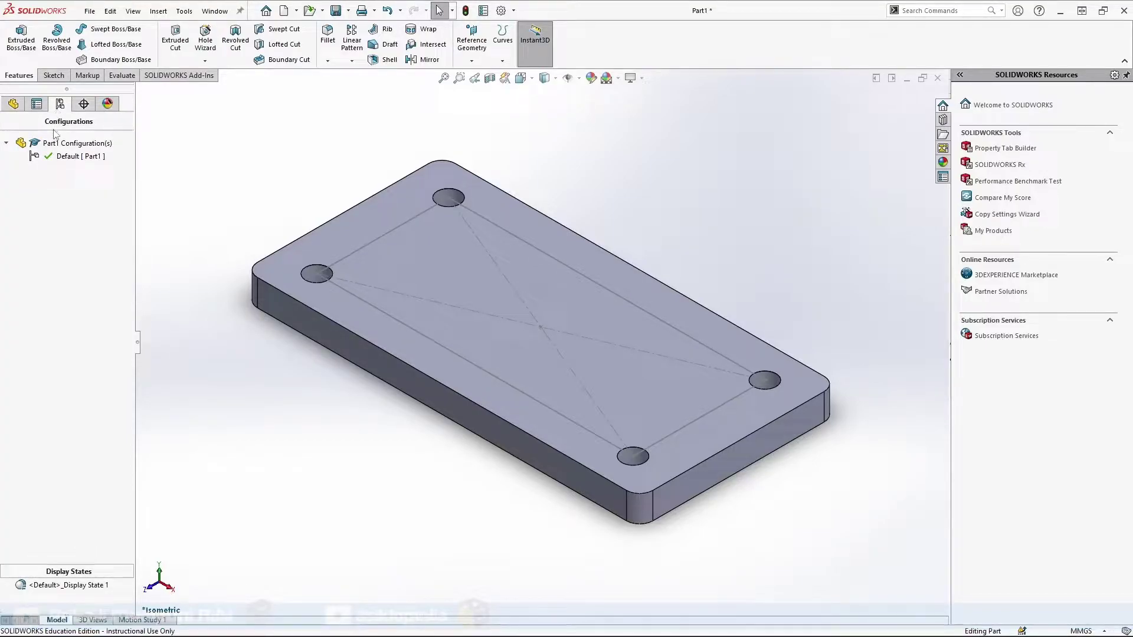
pyautogui.click(52, 160)
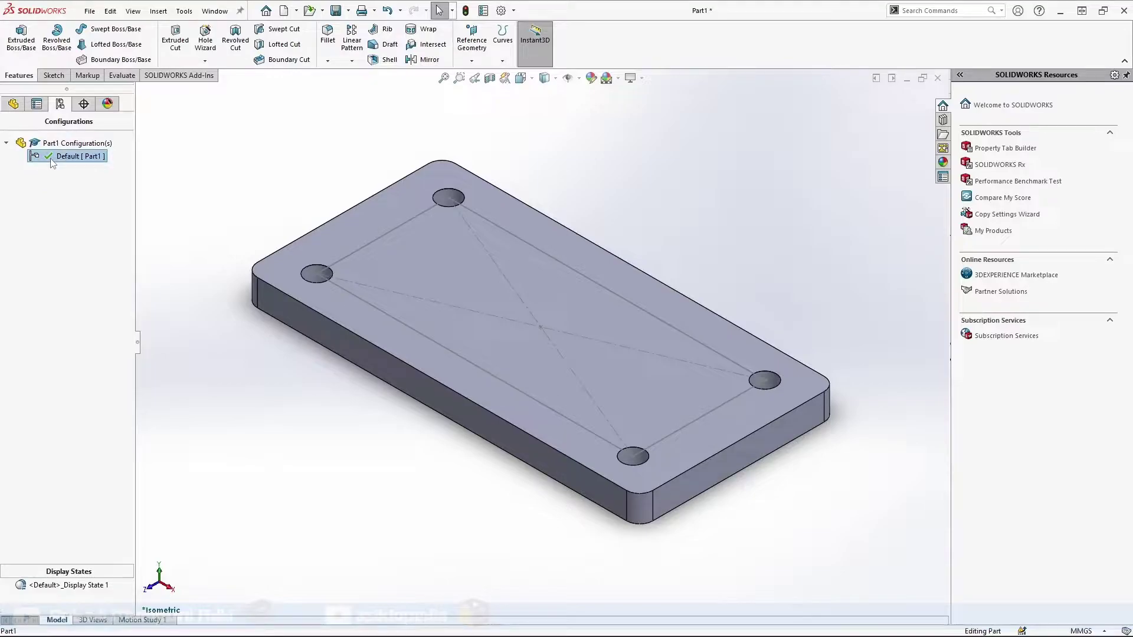
pyautogui.click(51, 158)
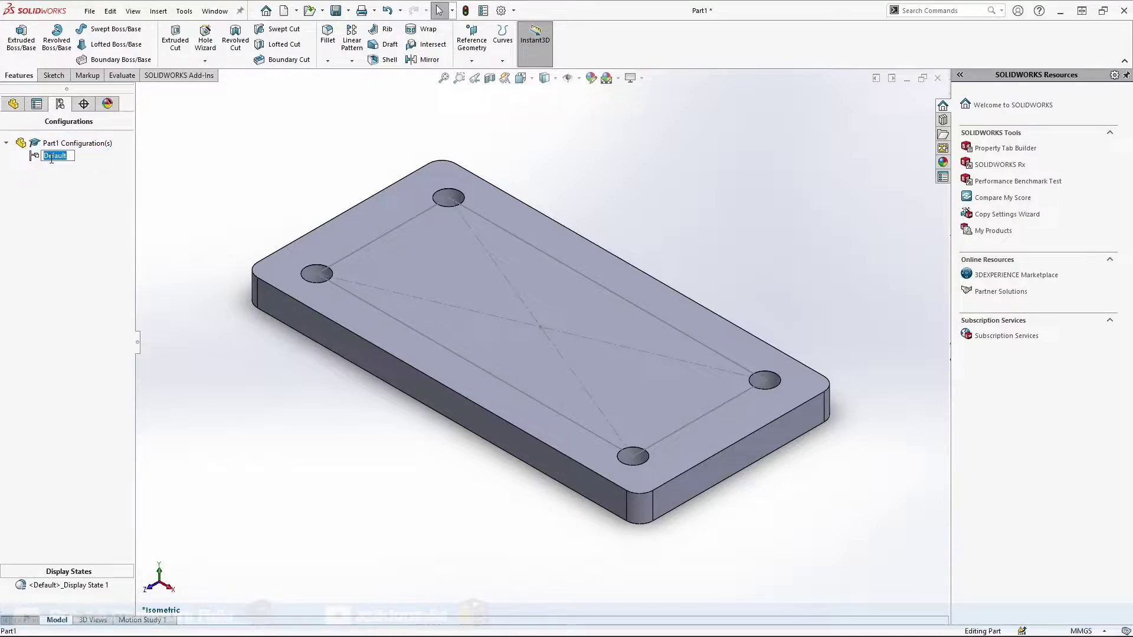
pyautogui.write('Ho')
pyautogui.write('les')
pyautogui.press('Return')
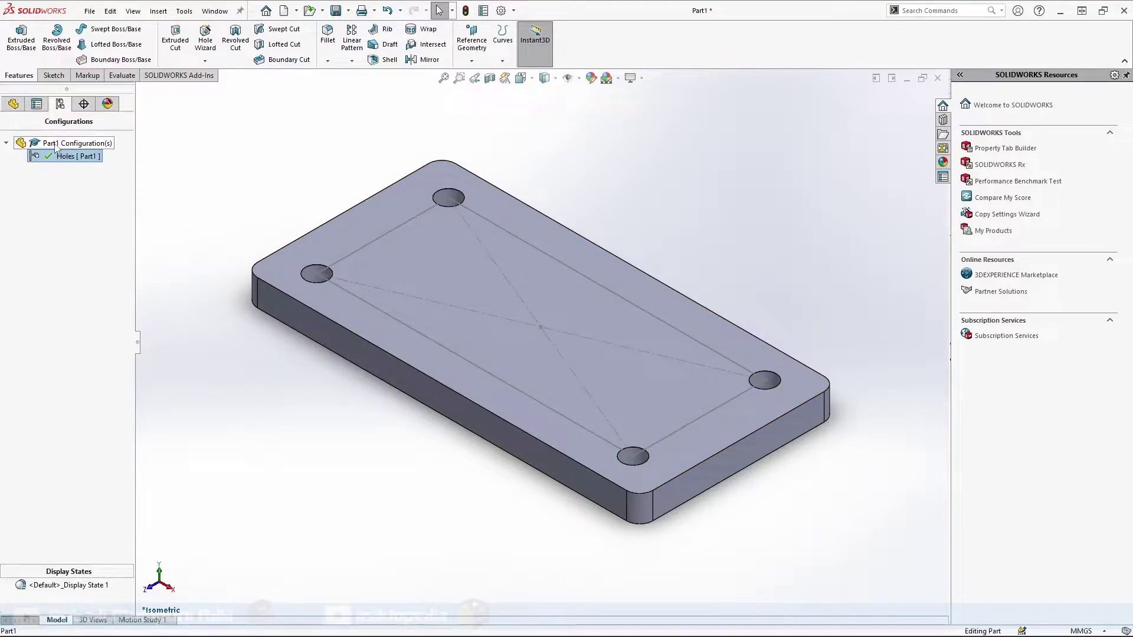
# - Add a configuration named Taps, then activate Holes and switch back to Taps
pyautogui.rightClick(54, 145)
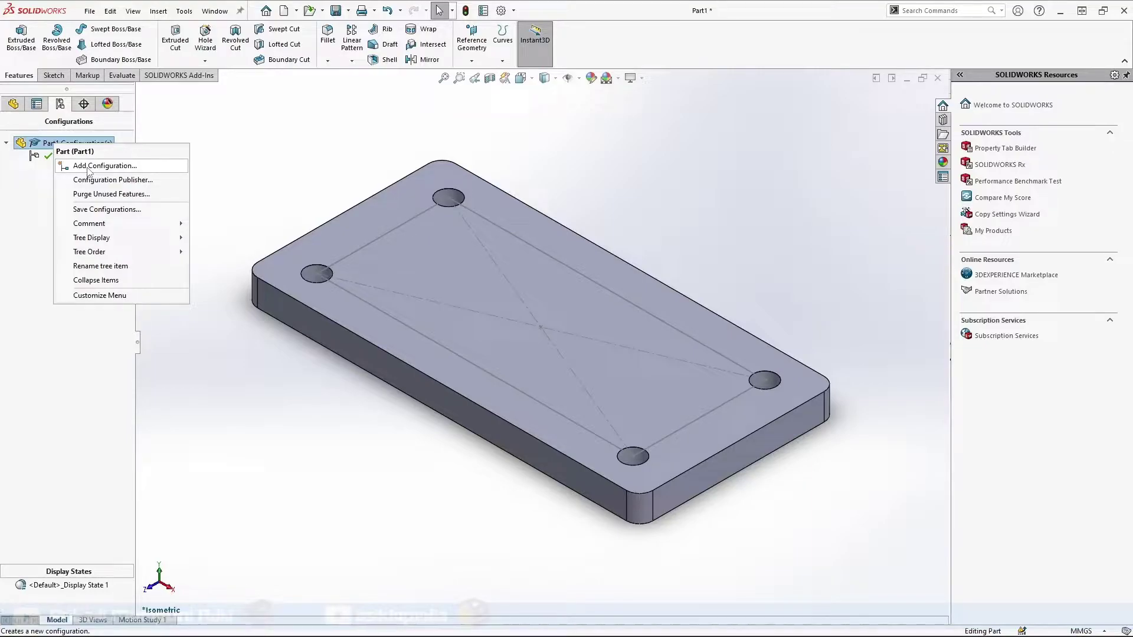
pyautogui.click(88, 167)
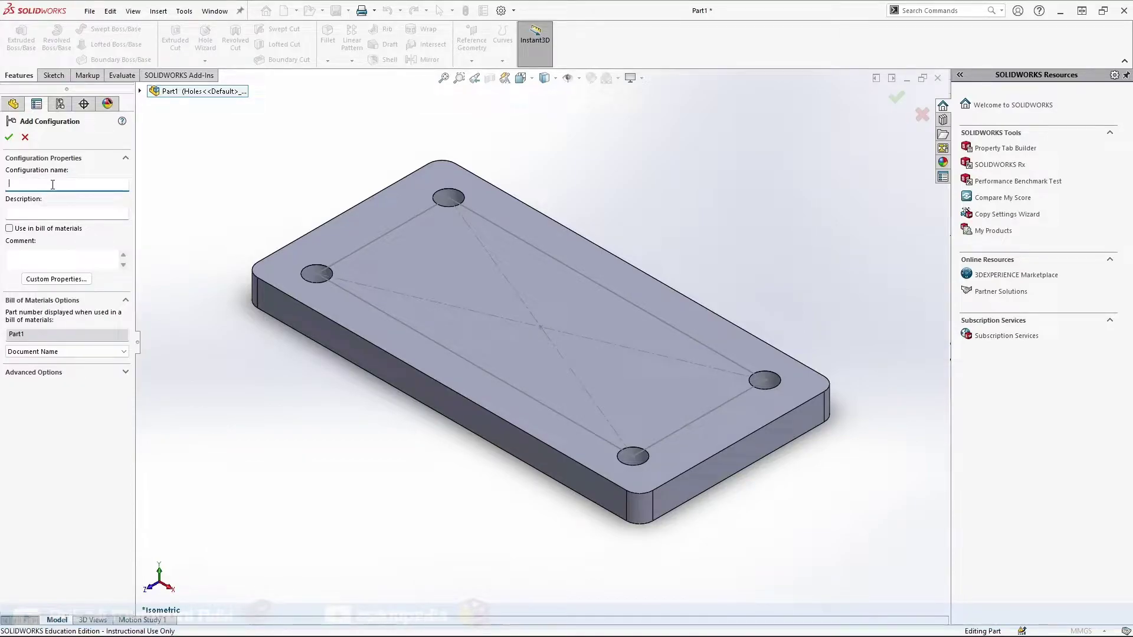
pyautogui.write('T')
pyautogui.write('aps')
pyautogui.click(9, 138)
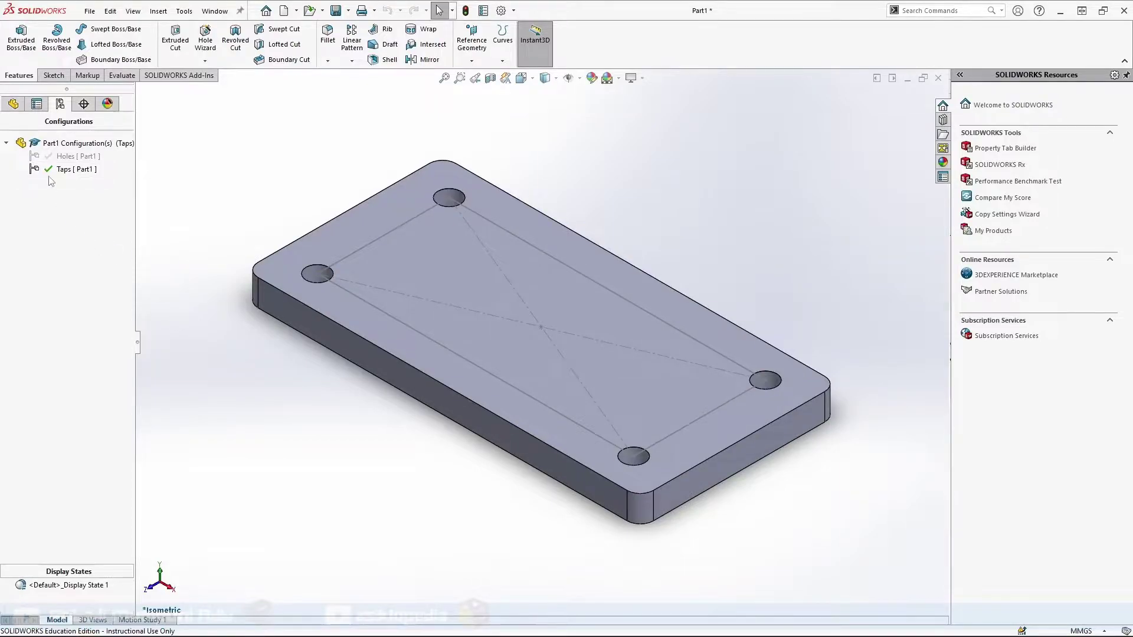
pyautogui.doubleClick(77, 156)
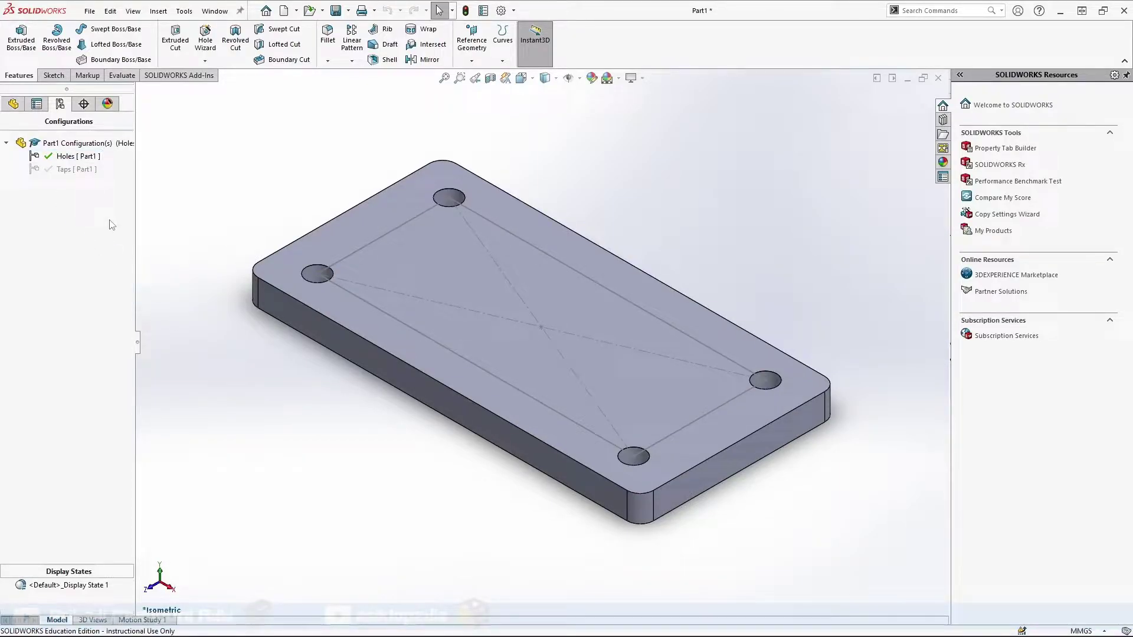
pyautogui.doubleClick(46, 171)
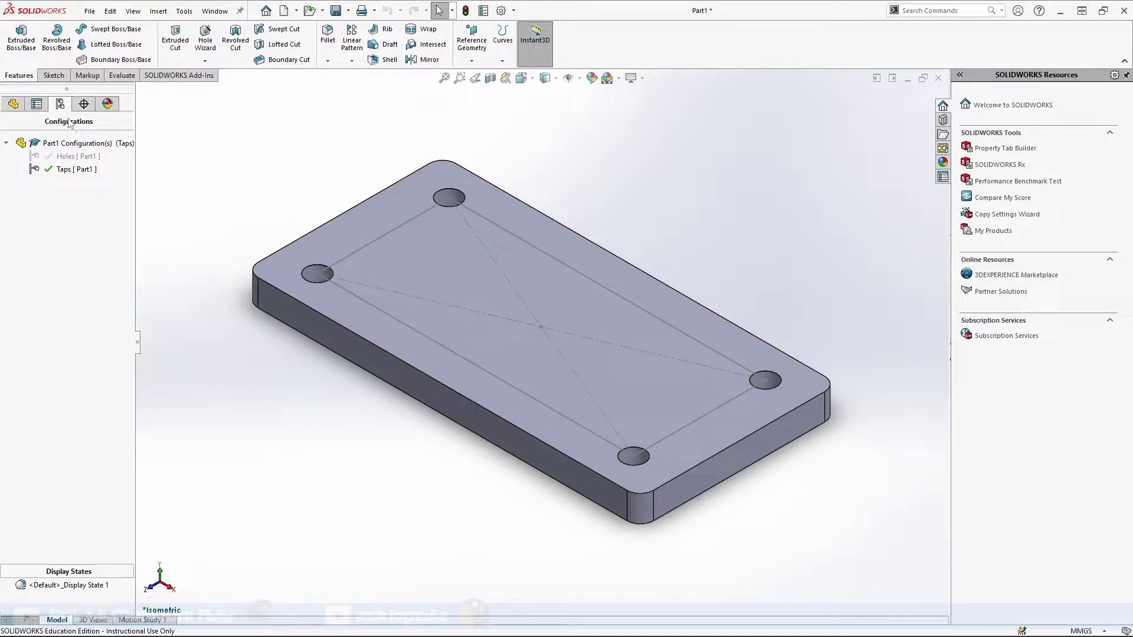
# - Suppress the Ø17.0 Diameter Hole1 feature in the Taps configuration
pyautogui.click(13, 104)
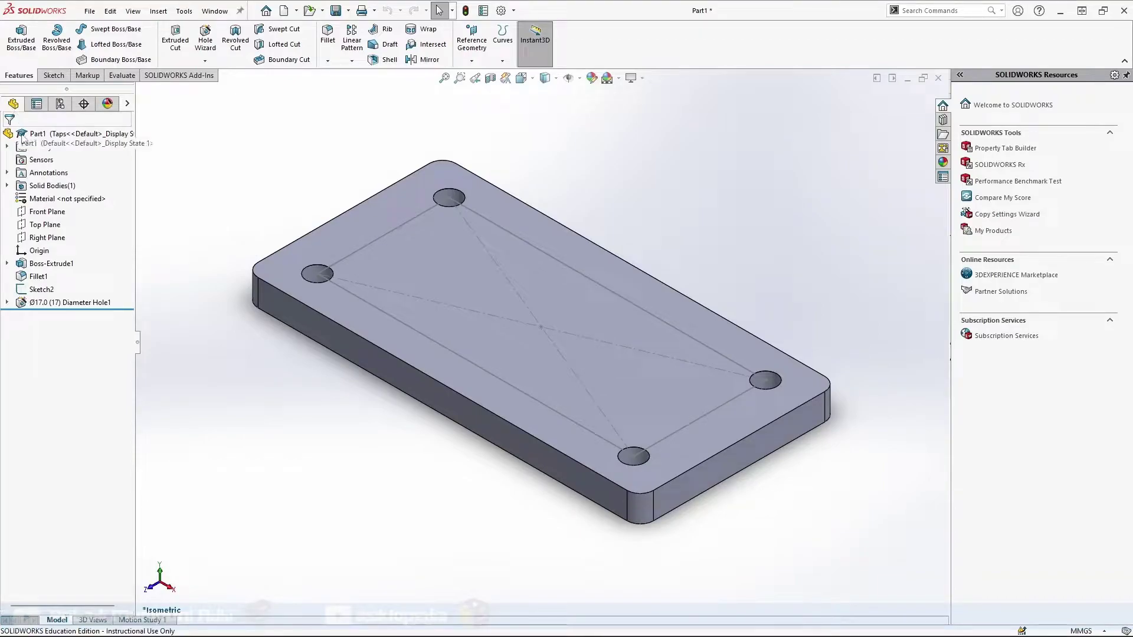
pyautogui.click(39, 303)
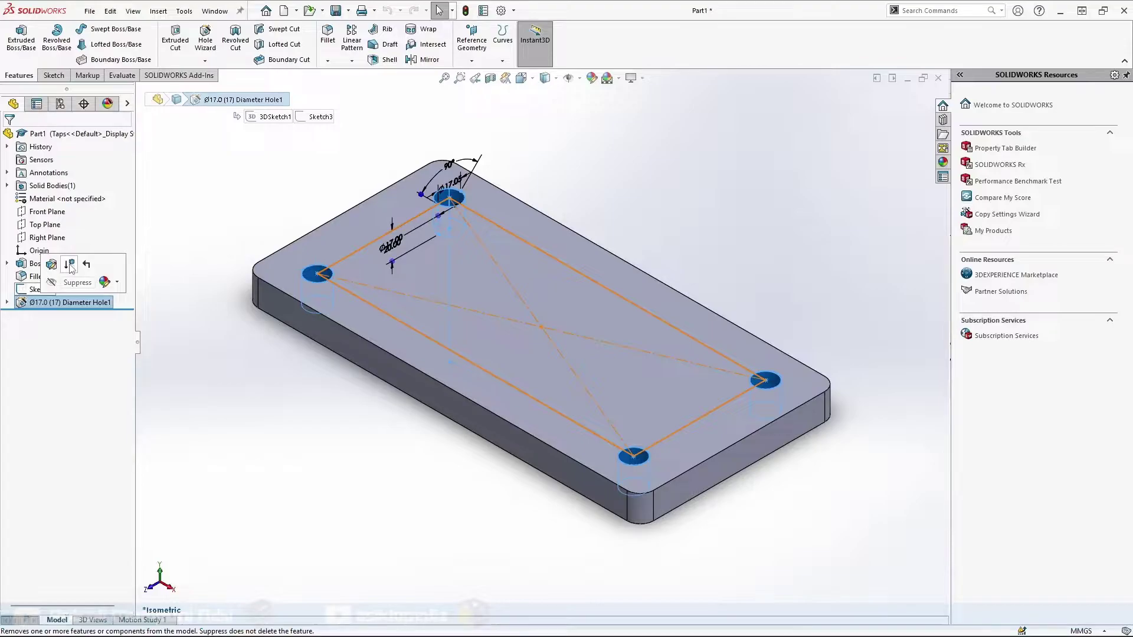
pyautogui.click(70, 265)
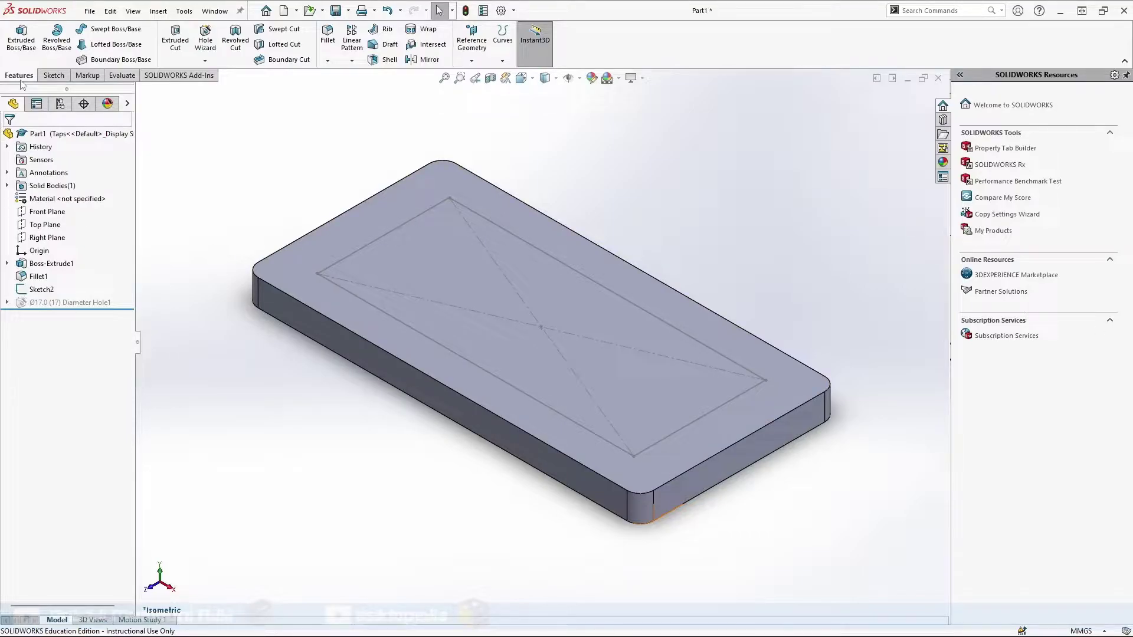
# - Set up a Hole Wizard straight tap as an ISO M16 tapped hole through all
pyautogui.click(205, 34)
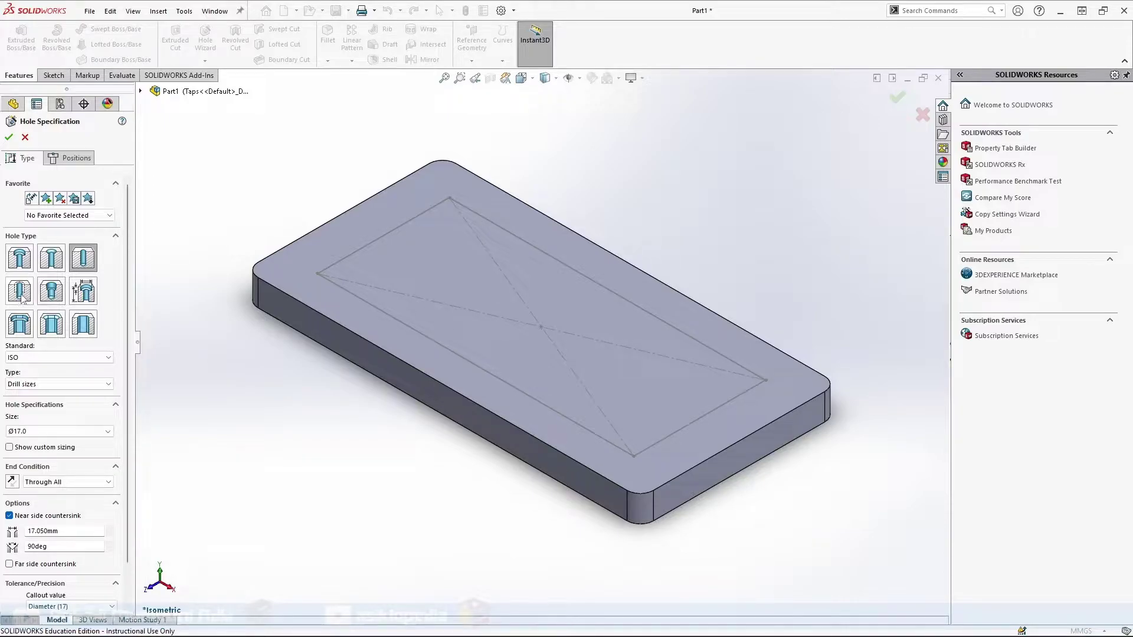
pyautogui.click(19, 292)
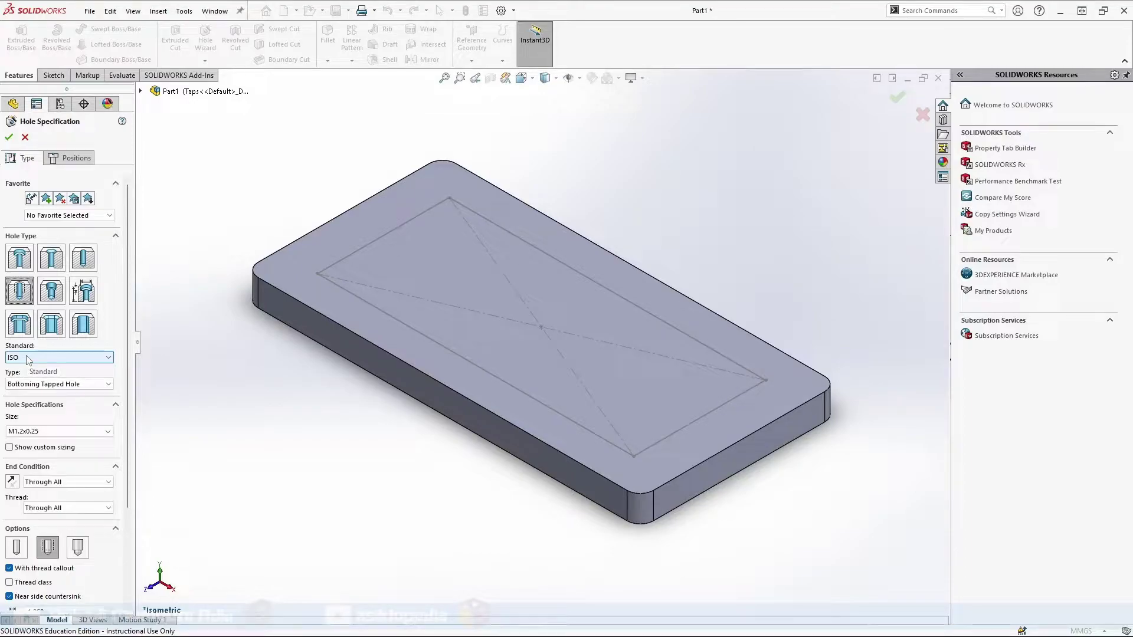
pyautogui.click(56, 385)
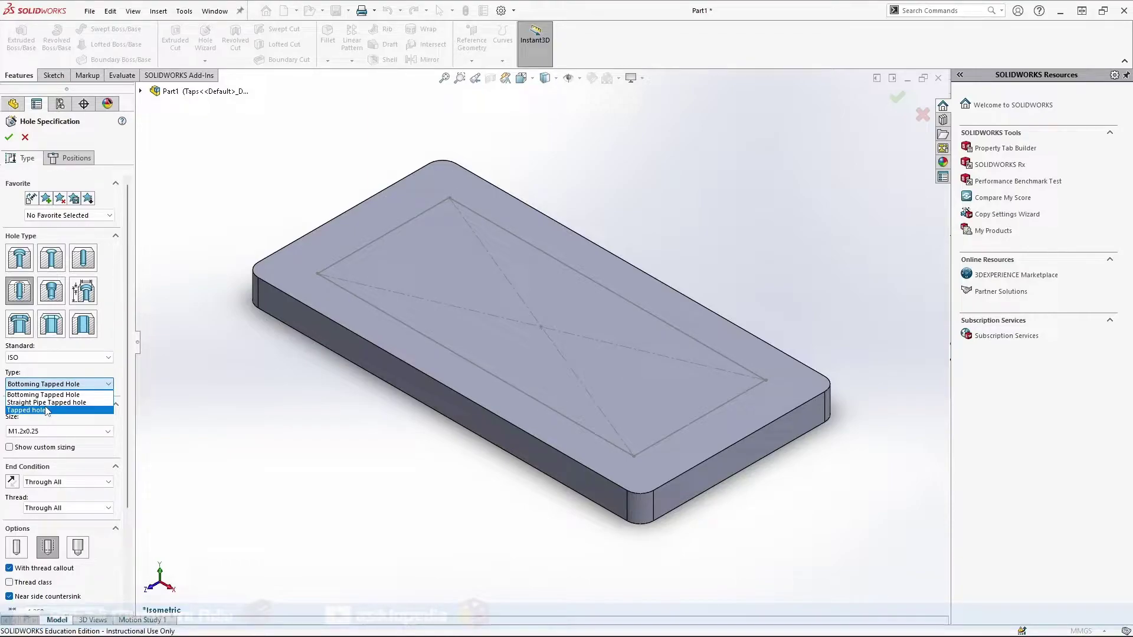
pyautogui.click(47, 411)
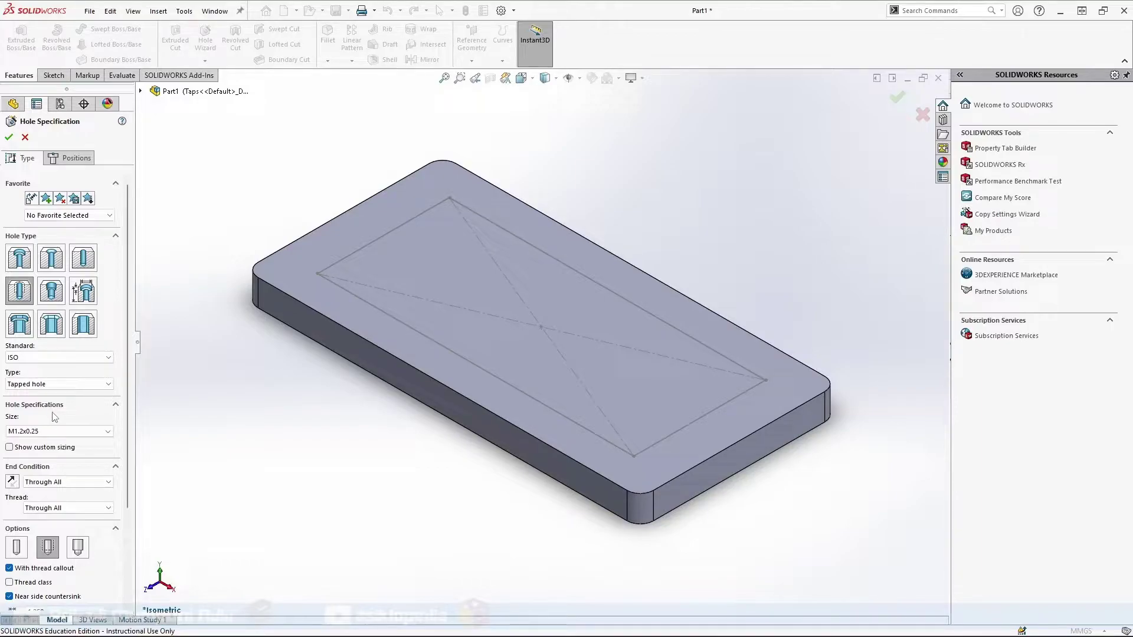
pyautogui.click(64, 432)
pyautogui.scroll(-2, 61, 469)
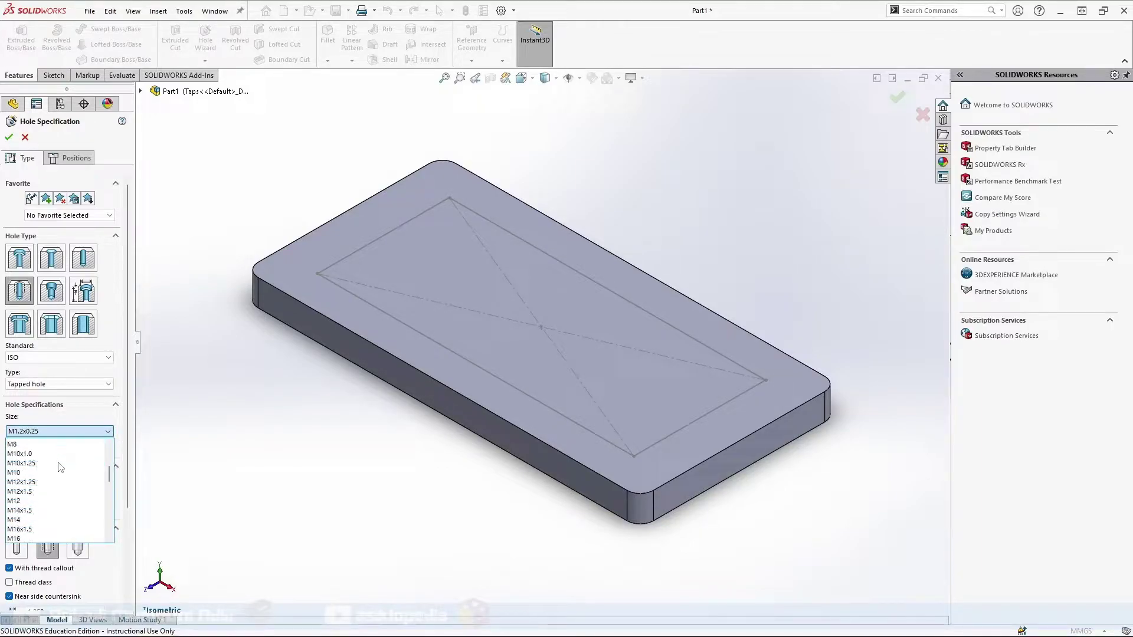
pyautogui.scroll(-2, 53, 477)
pyautogui.click(28, 529)
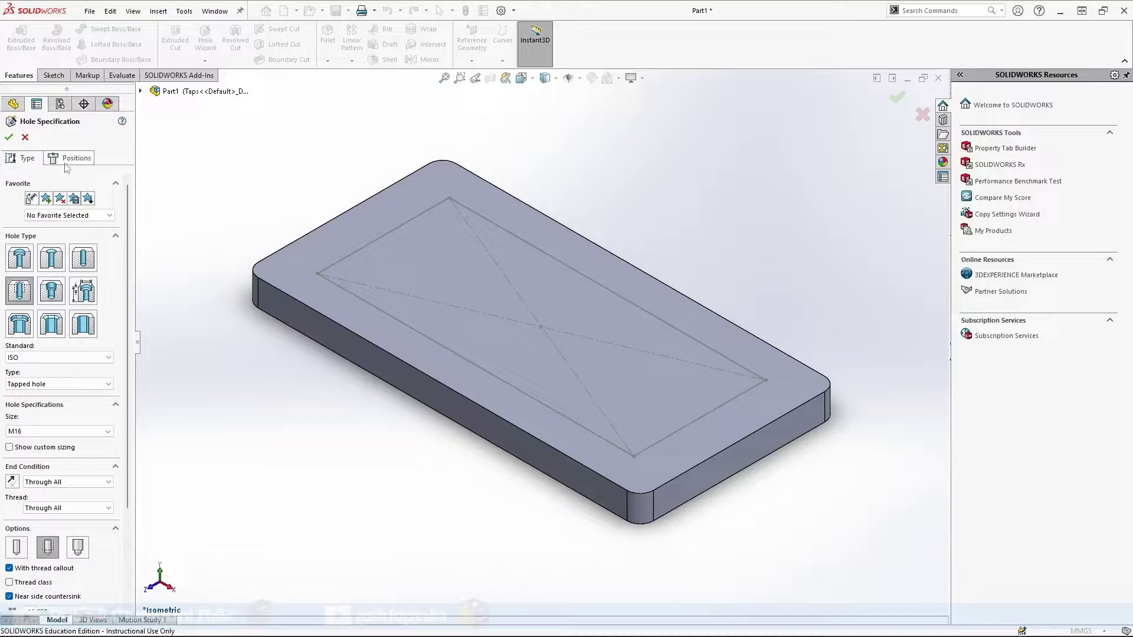
# - Place tapped hole positions at the four corners of the top-face rectangle sketch
pyautogui.click(68, 164)
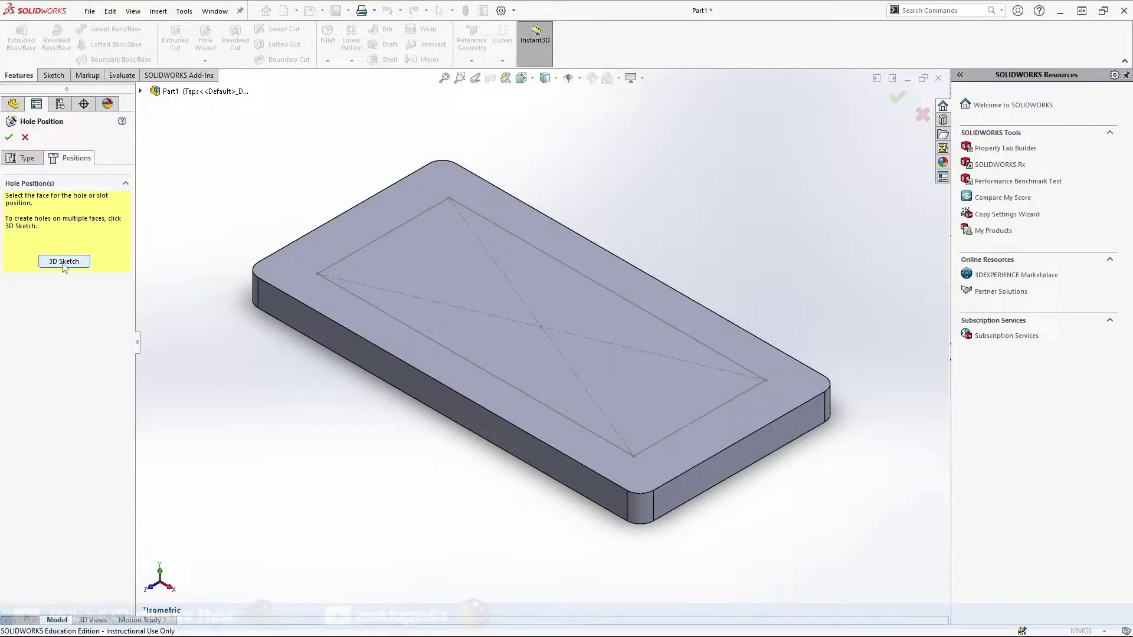
pyautogui.click(64, 267)
pyautogui.click(755, 266)
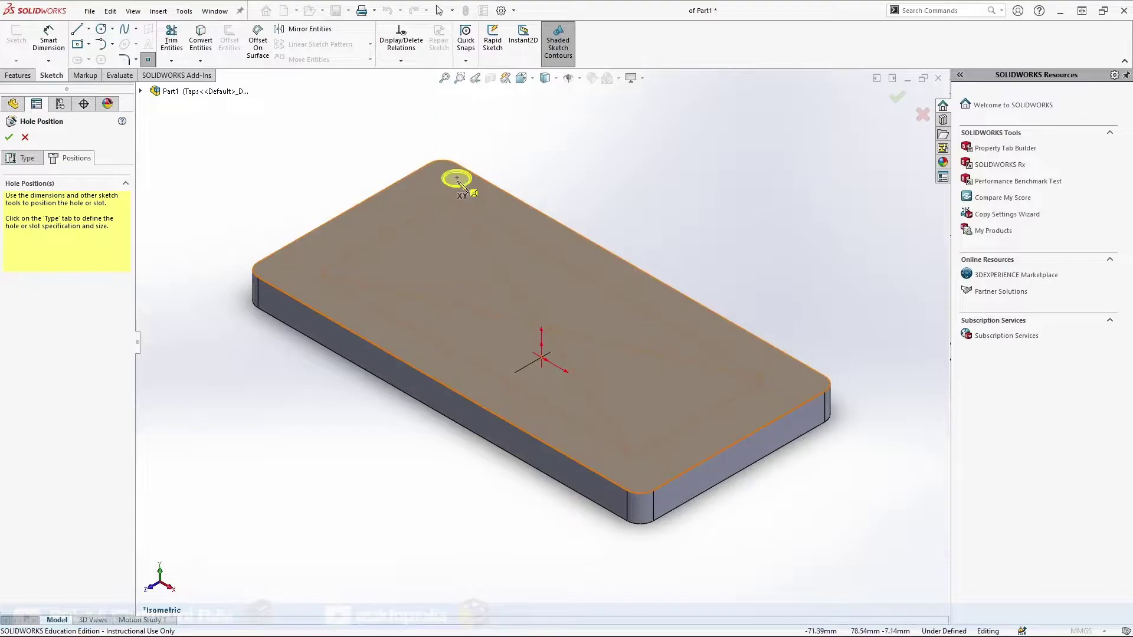
pyautogui.click(449, 198)
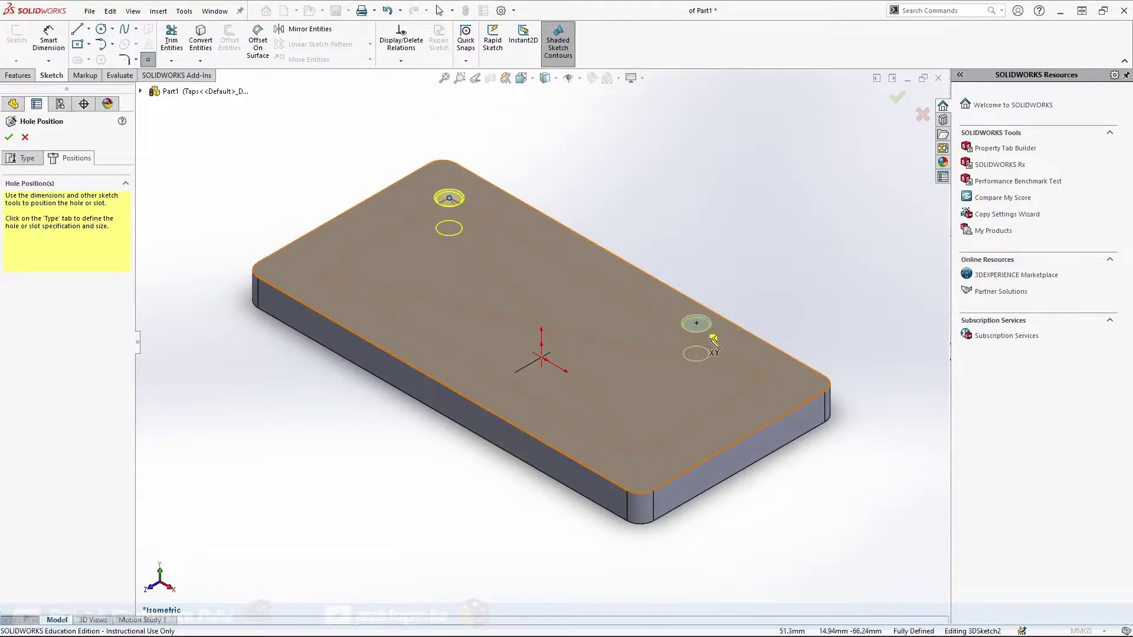
pyautogui.click(765, 381)
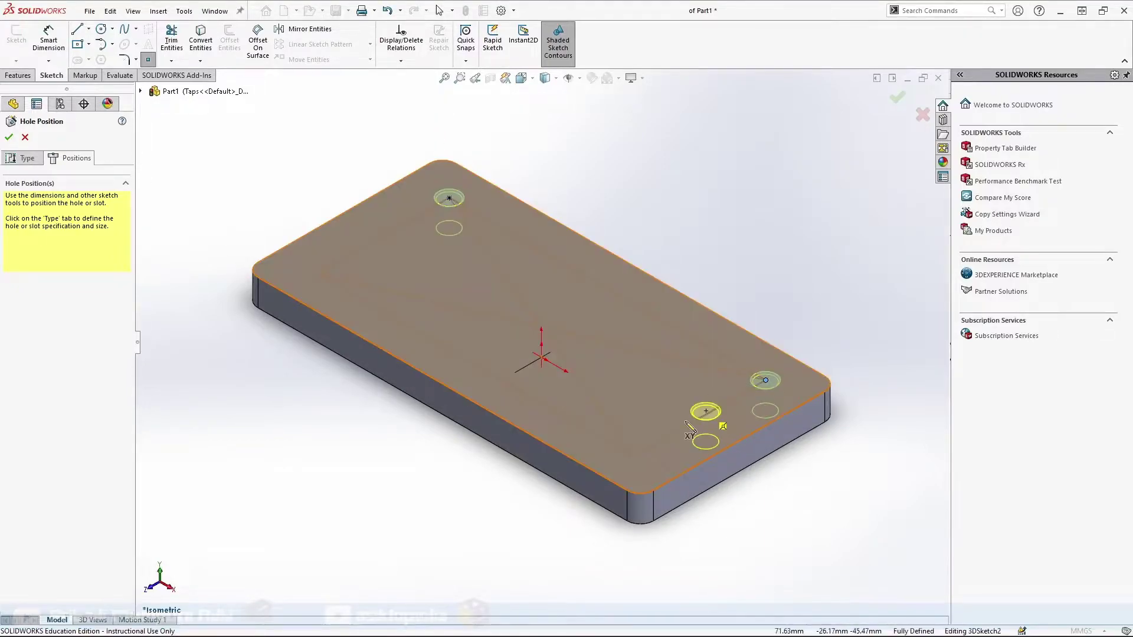
pyautogui.click(633, 458)
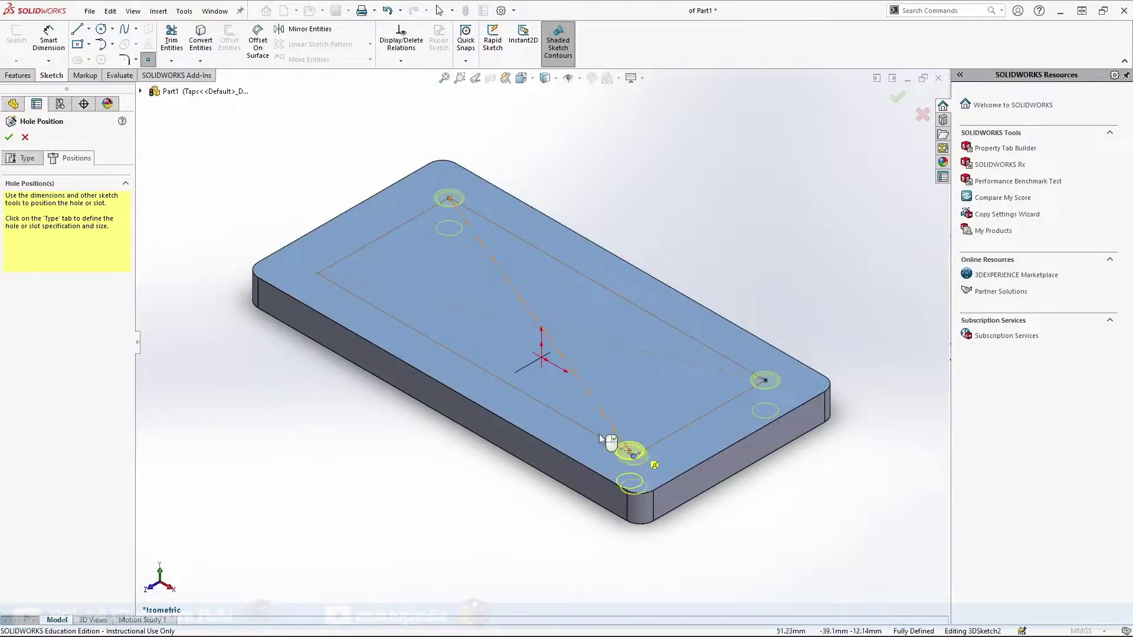
pyautogui.click(316, 274)
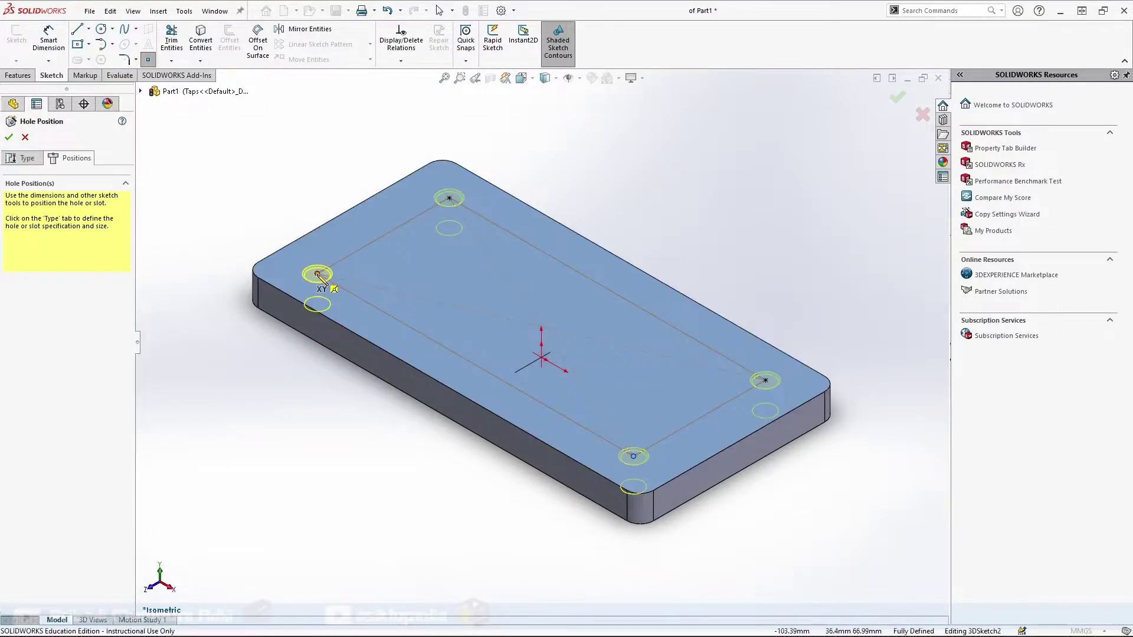
# - Create the four M16 tapped holes, view the slab from the top, and hide Sketch2
pyautogui.click(9, 138)
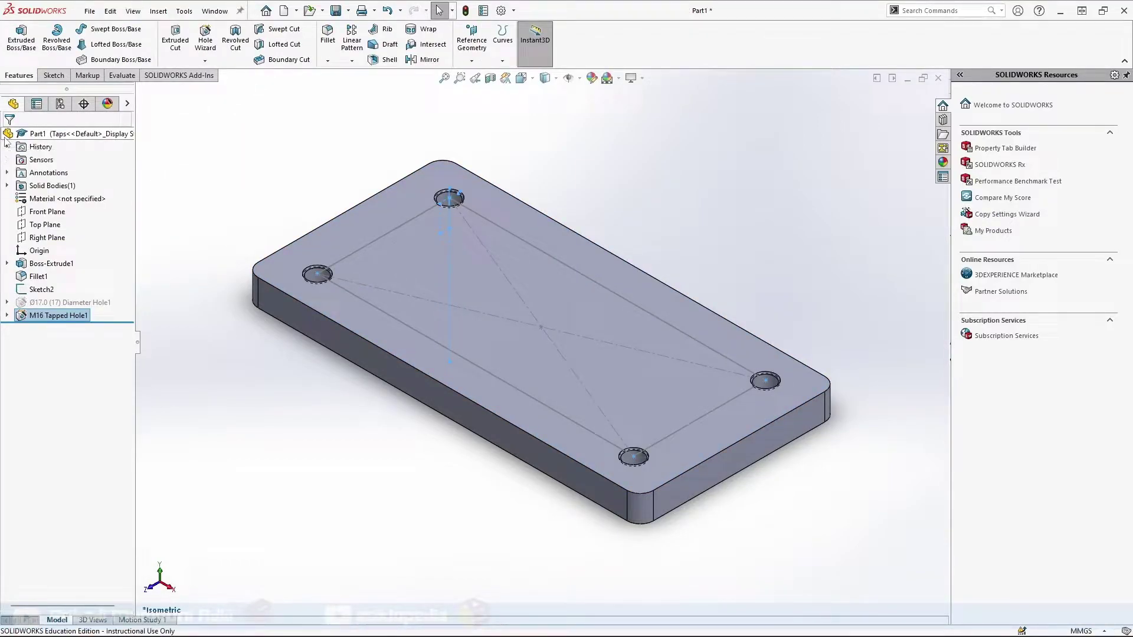
pyautogui.hotkey('ctrl', '5')
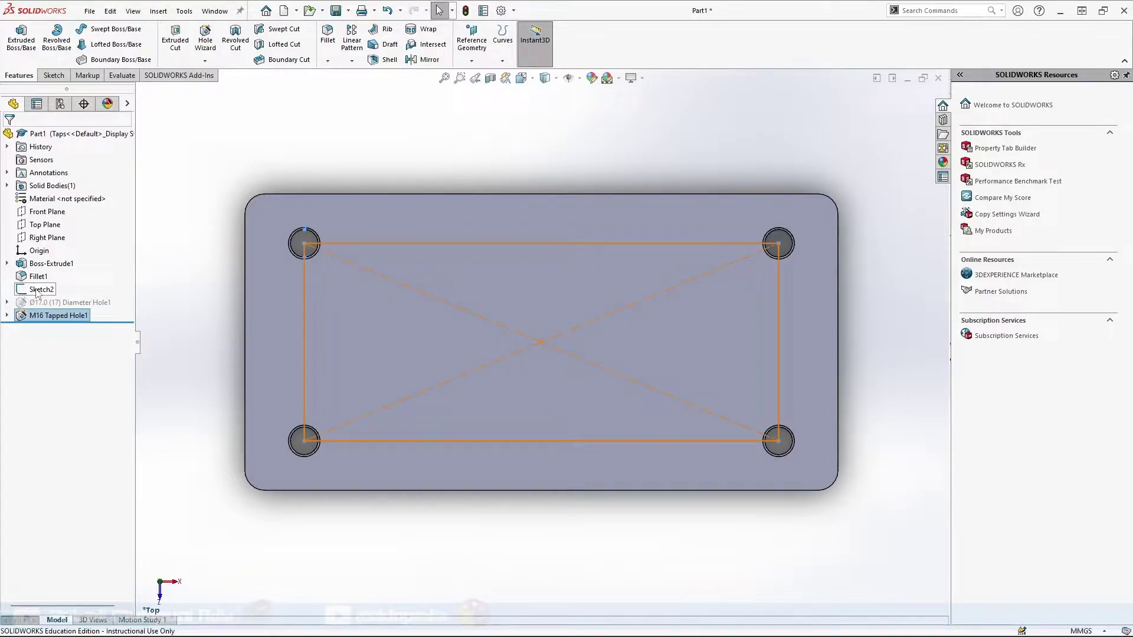
pyautogui.click(38, 289)
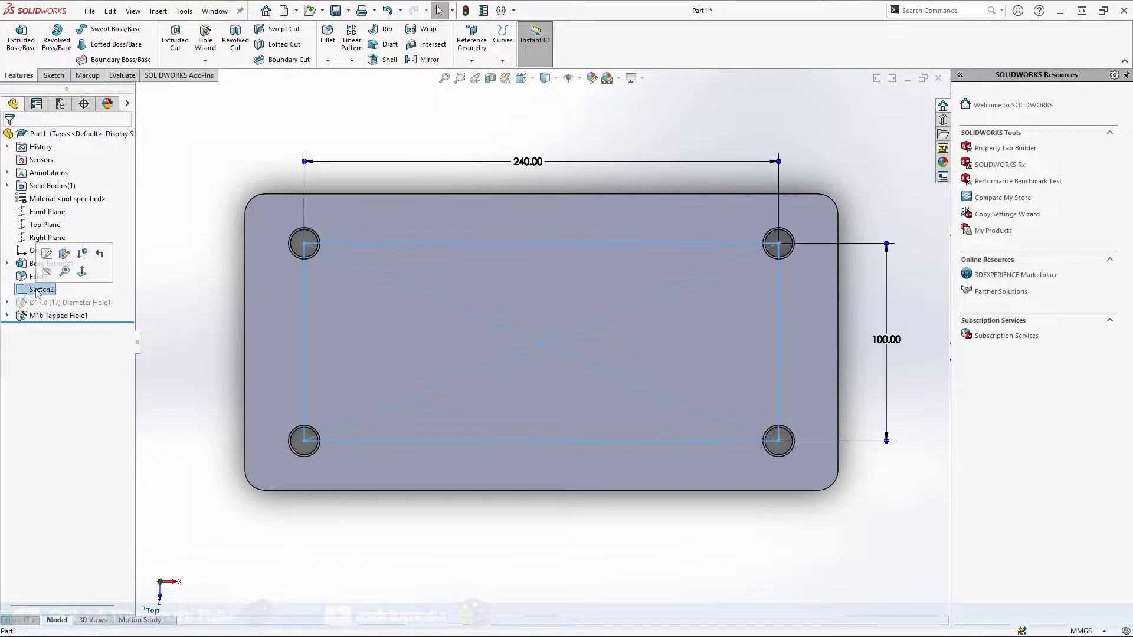
pyautogui.click(43, 275)
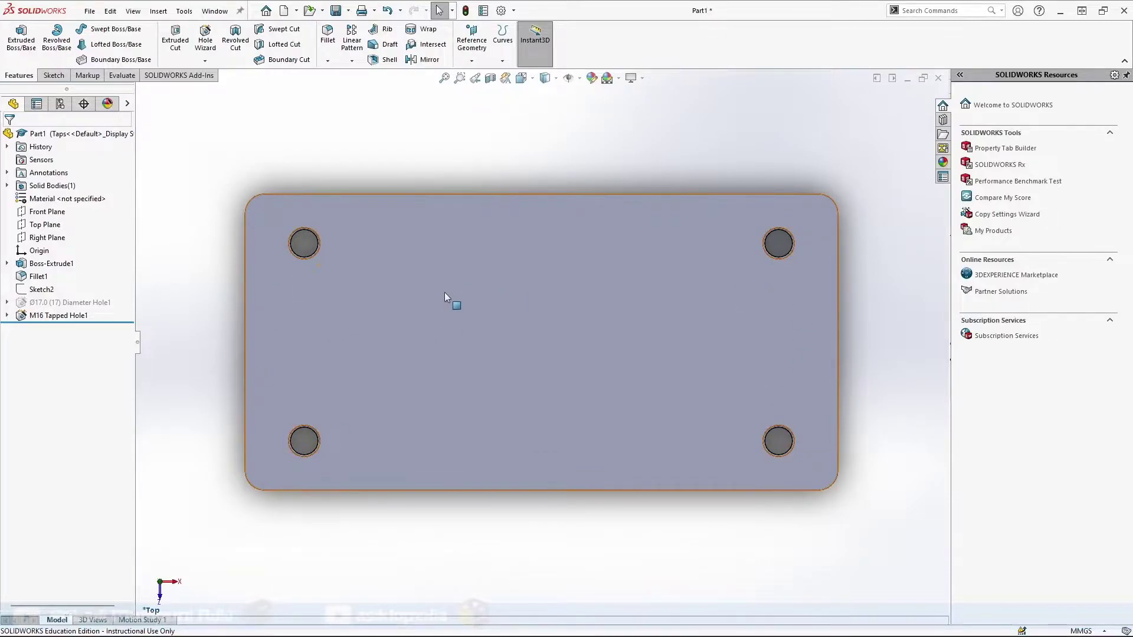
pyautogui.click(64, 104)
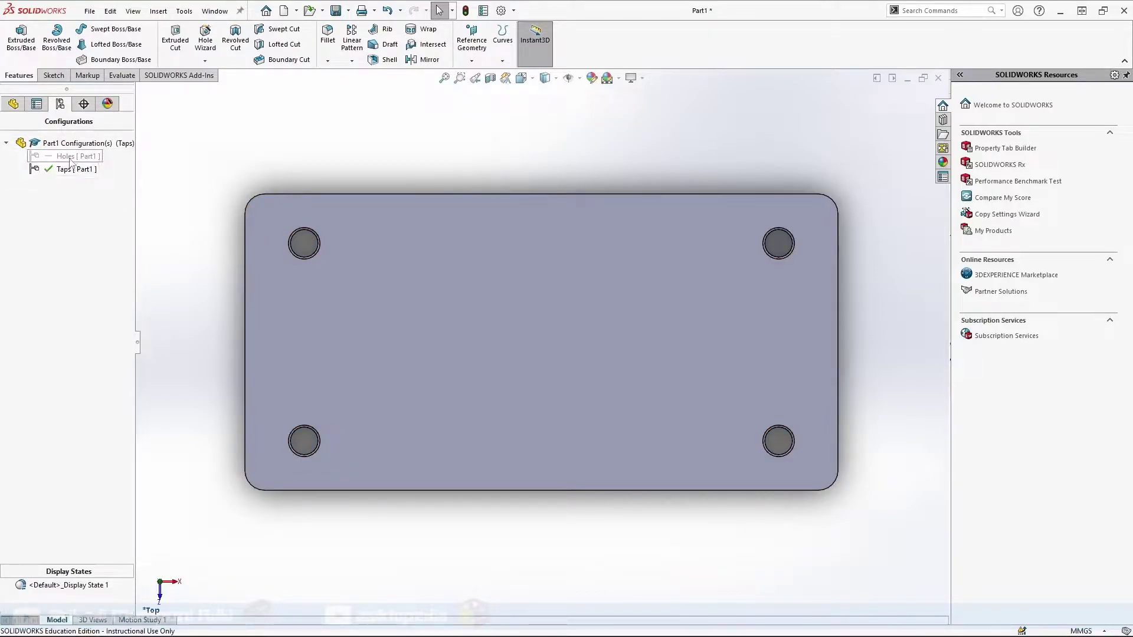
# - Check the Holes configuration, reactivate Taps, and return to the feature tree
pyautogui.doubleClick(71, 157)
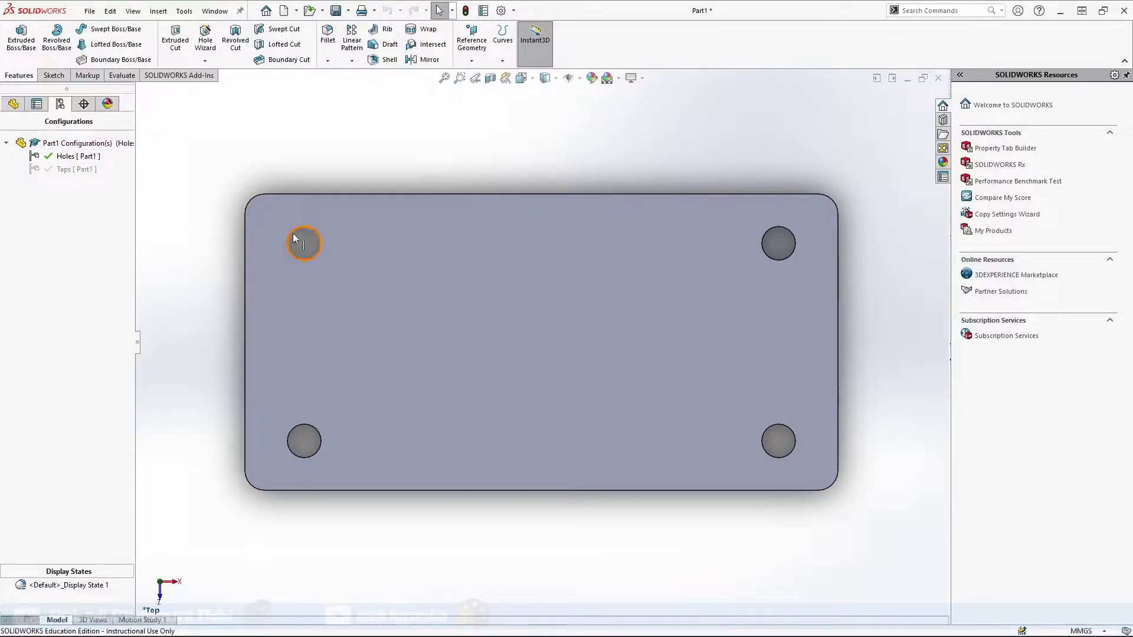
pyautogui.doubleClick(67, 169)
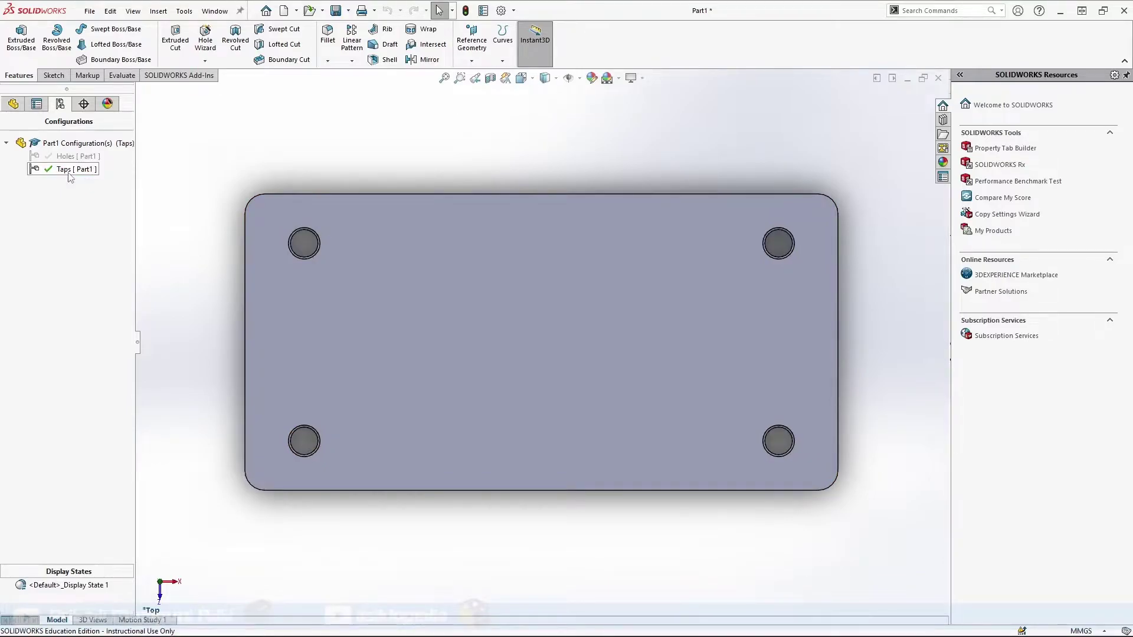
pyautogui.click(14, 106)
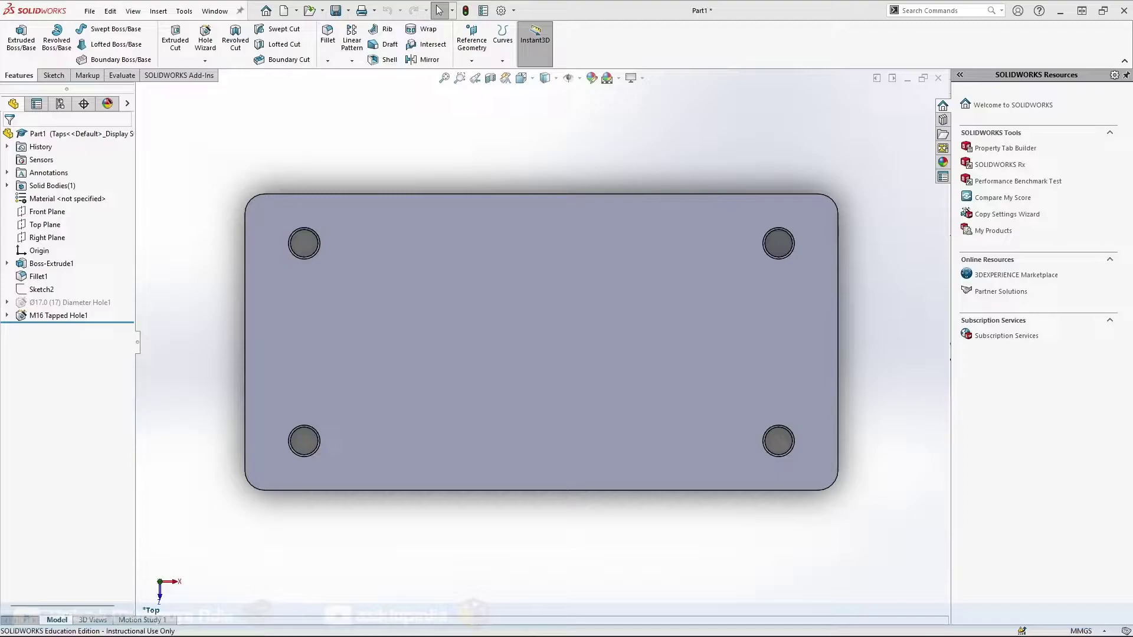
# - Save the part as slab and close the document
pyautogui.click(336, 10)
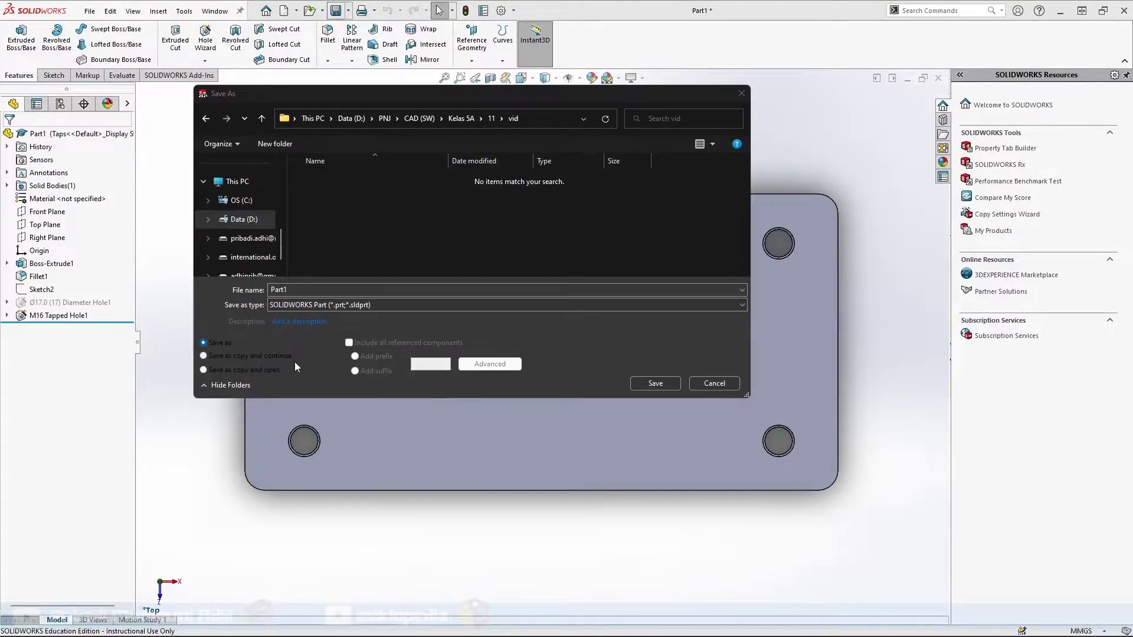
pyautogui.doubleClick(323, 287)
pyautogui.write('sal')
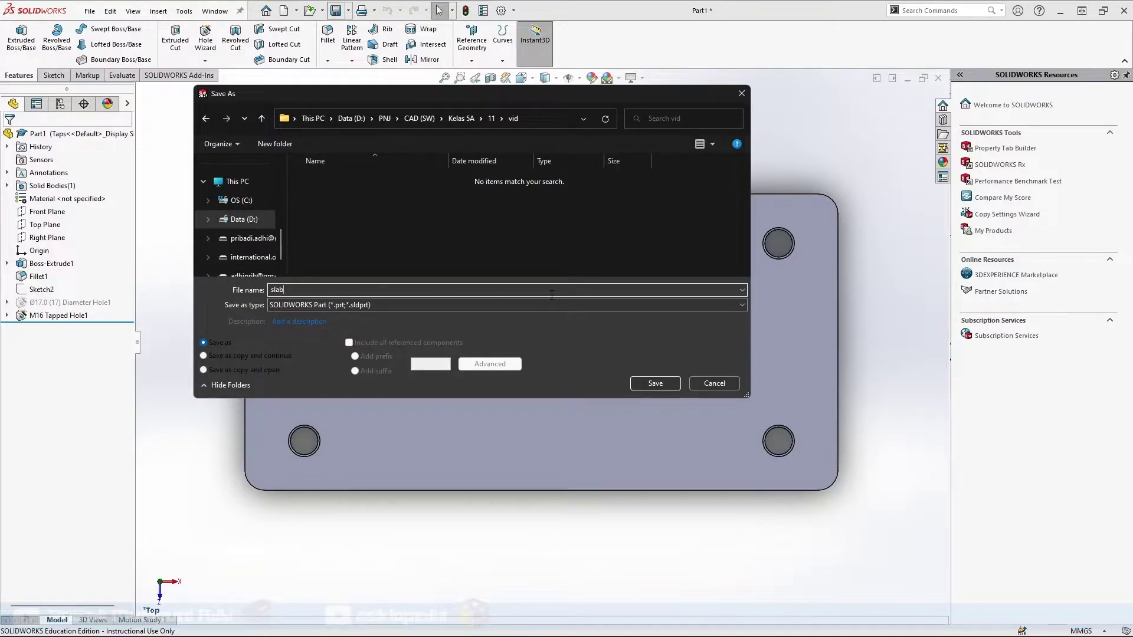
pyautogui.click(655, 384)
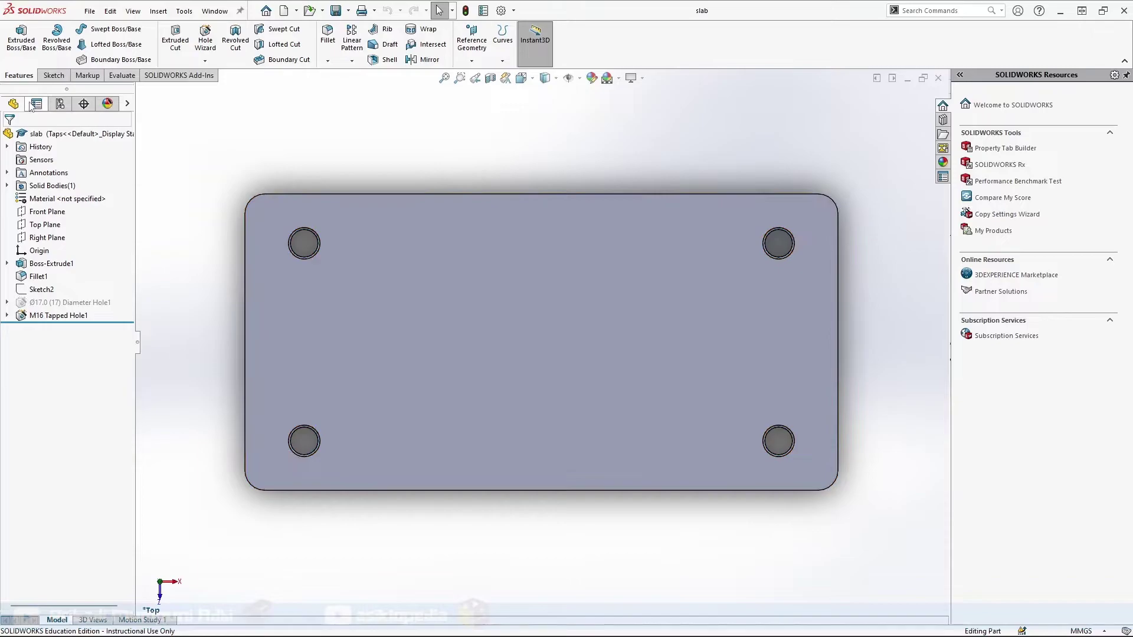
pyautogui.click(57, 105)
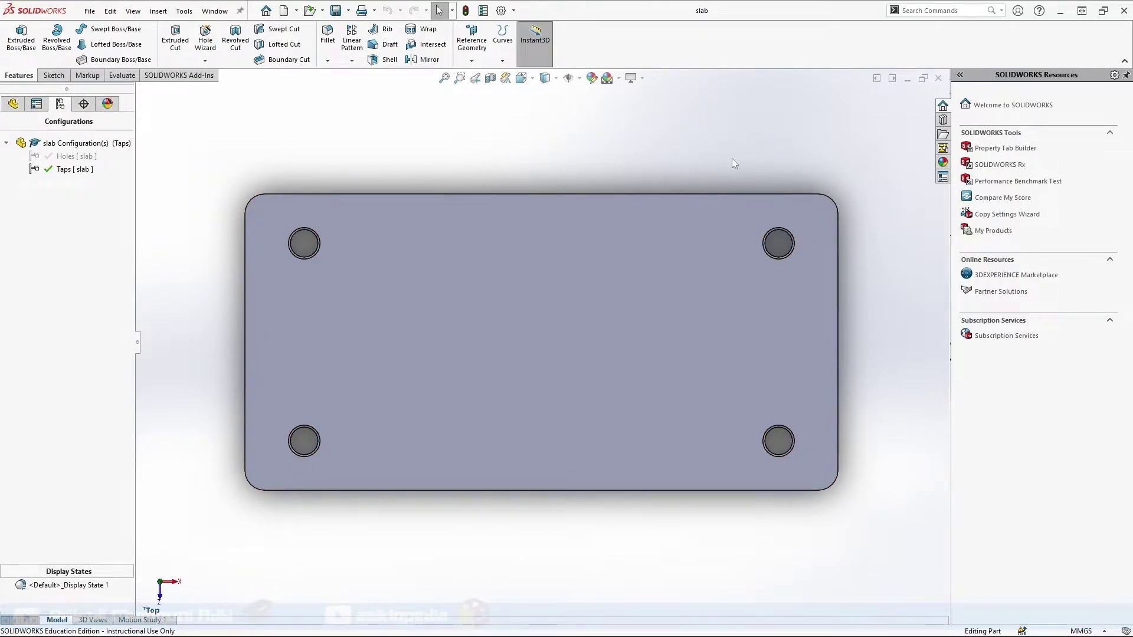
pyautogui.click(937, 79)
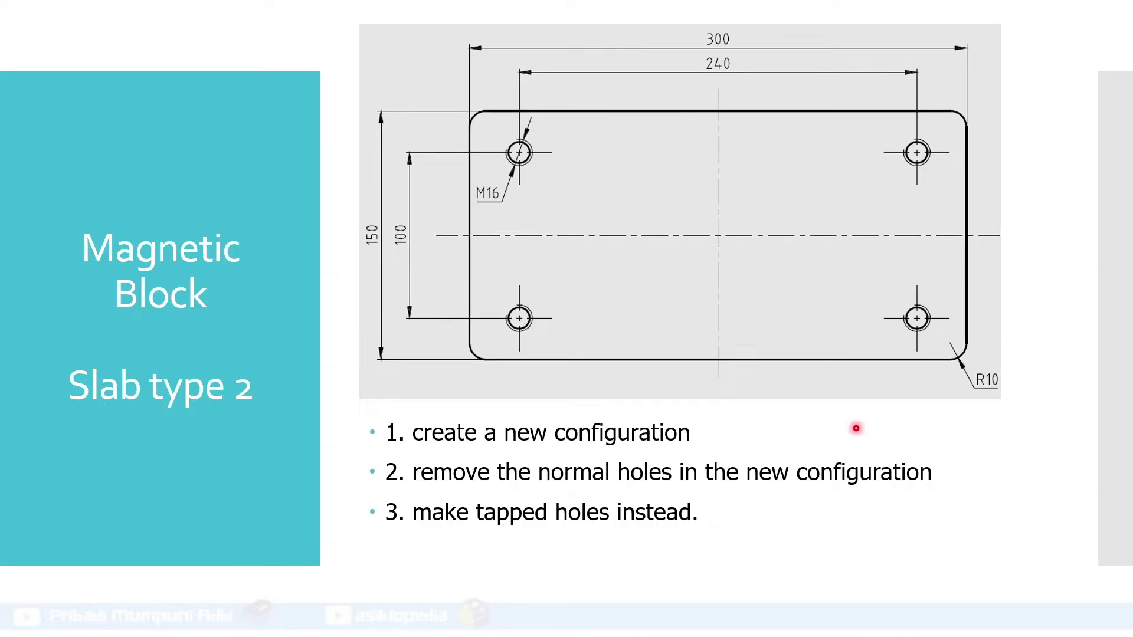
# - Advance the PowerPoint slideshow to the Crane Hook slide
pyautogui.click(856, 428)
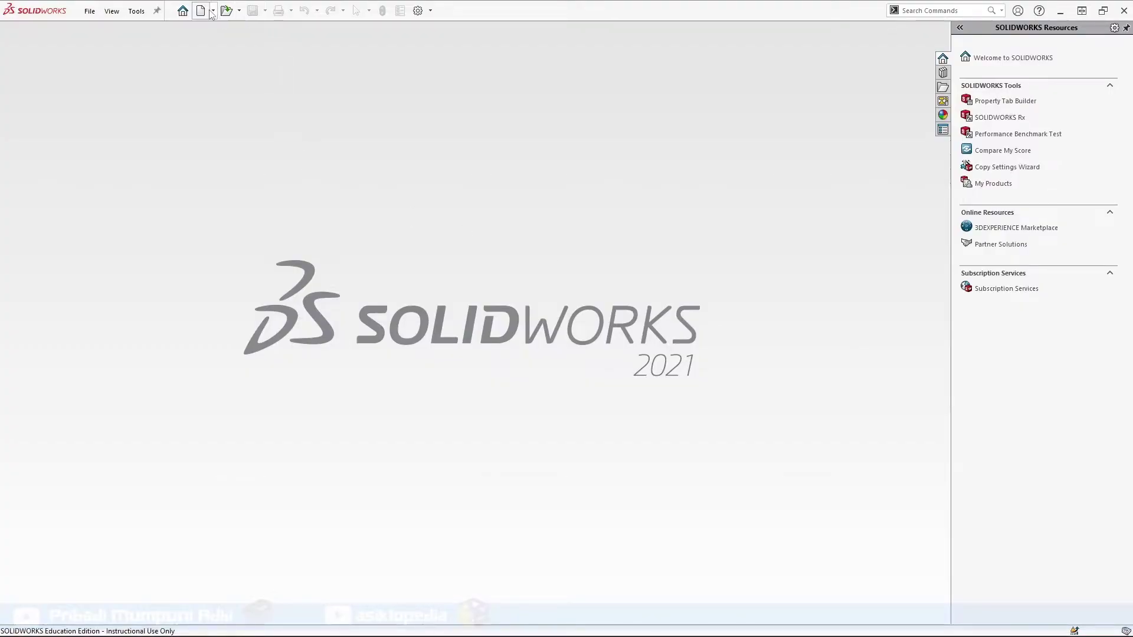
# - Create a new part and start a sketch on the Front Plane
pyautogui.click(201, 11)
pyautogui.click(467, 456)
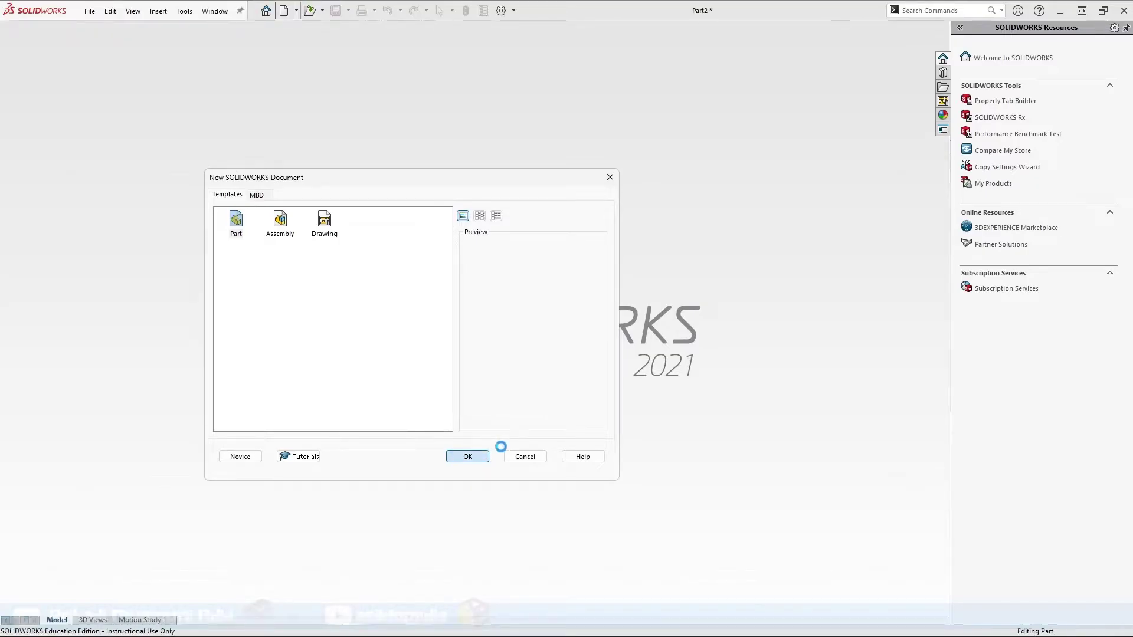
pyautogui.click(48, 199)
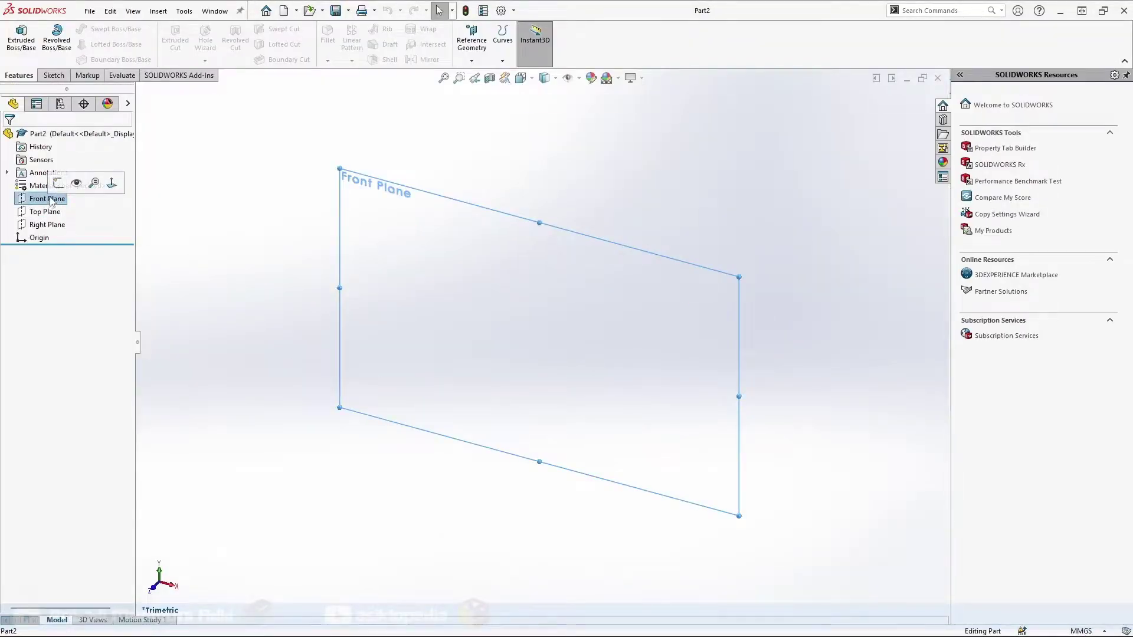
pyautogui.click(57, 183)
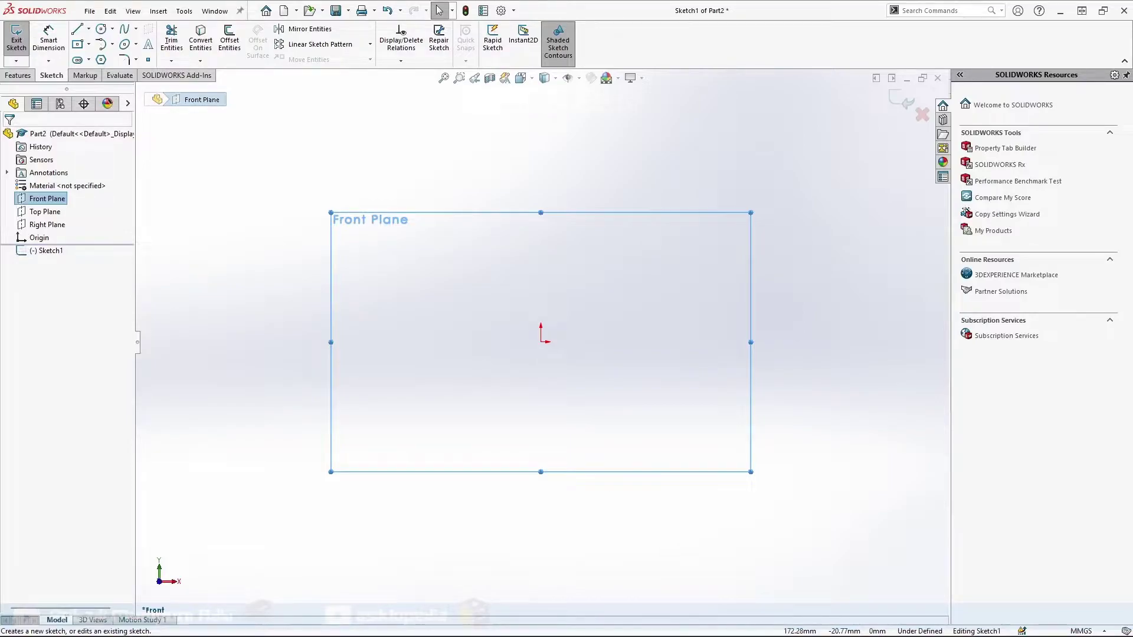
# - Draw a vertical centreline up from the origin and a circle centred on its top end
pyautogui.click(89, 29)
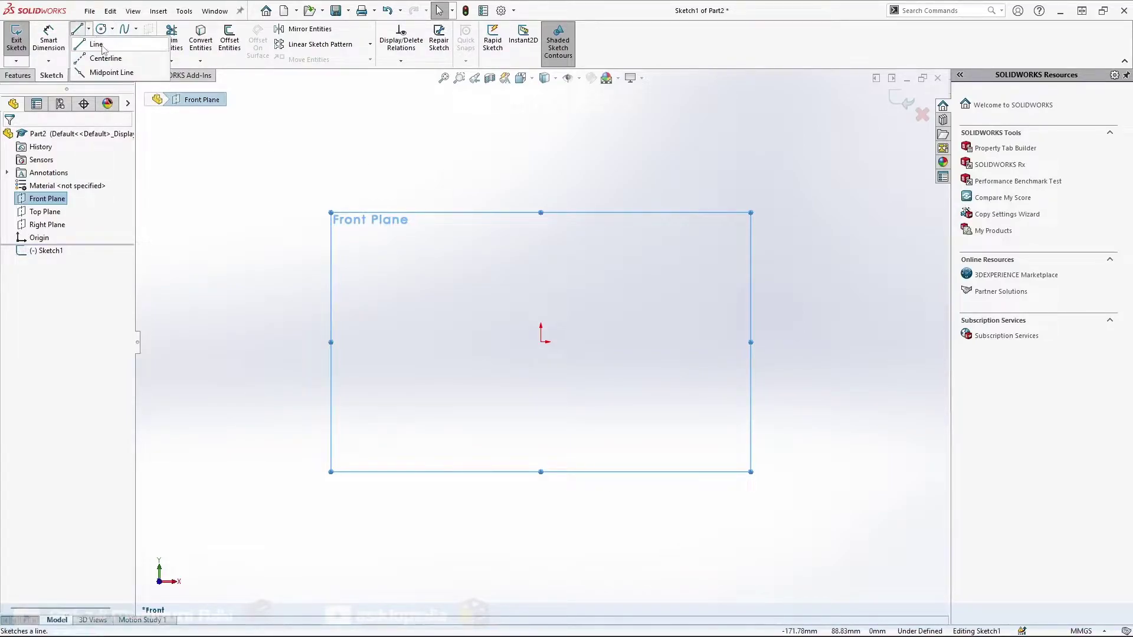
pyautogui.click(96, 44)
pyautogui.click(540, 341)
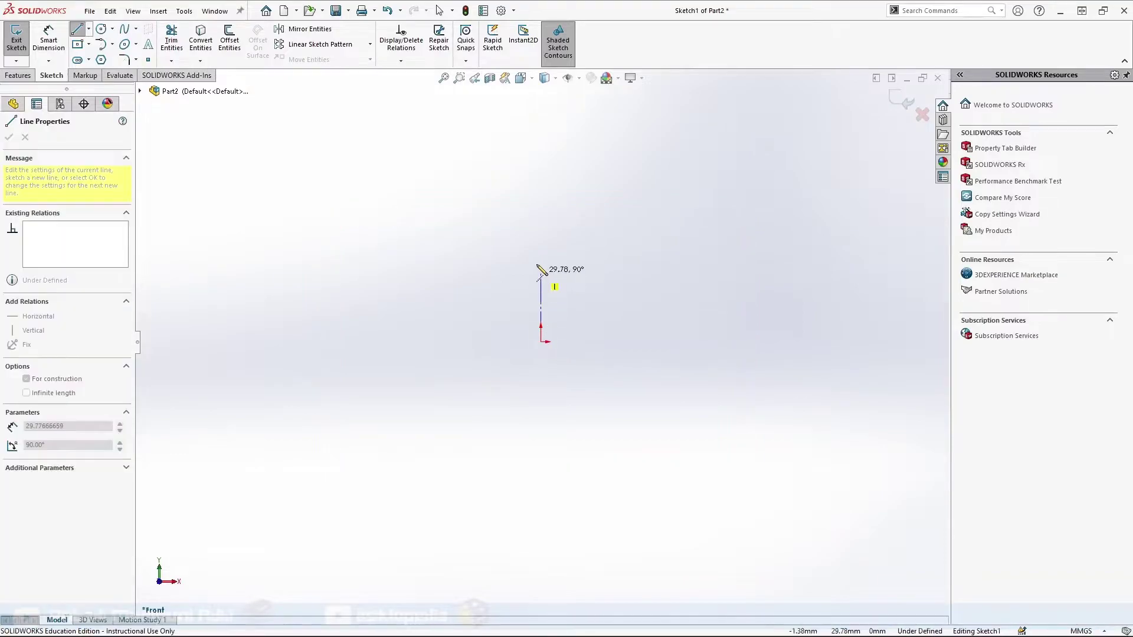
pyautogui.click(542, 219)
pyautogui.press('Escape')
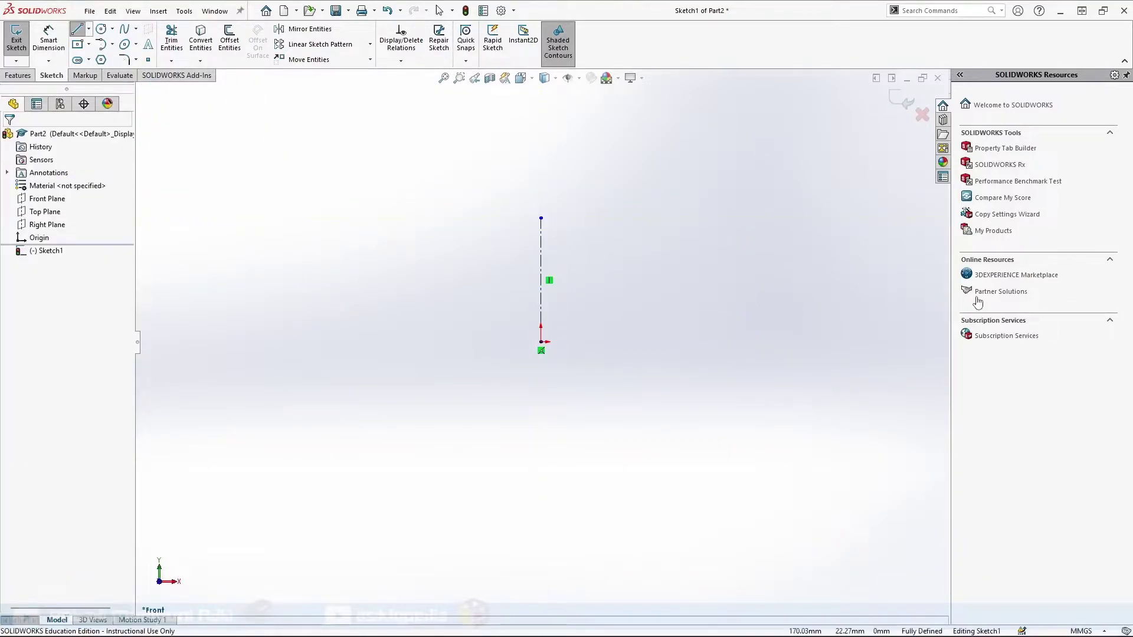
pyautogui.press('Escape')
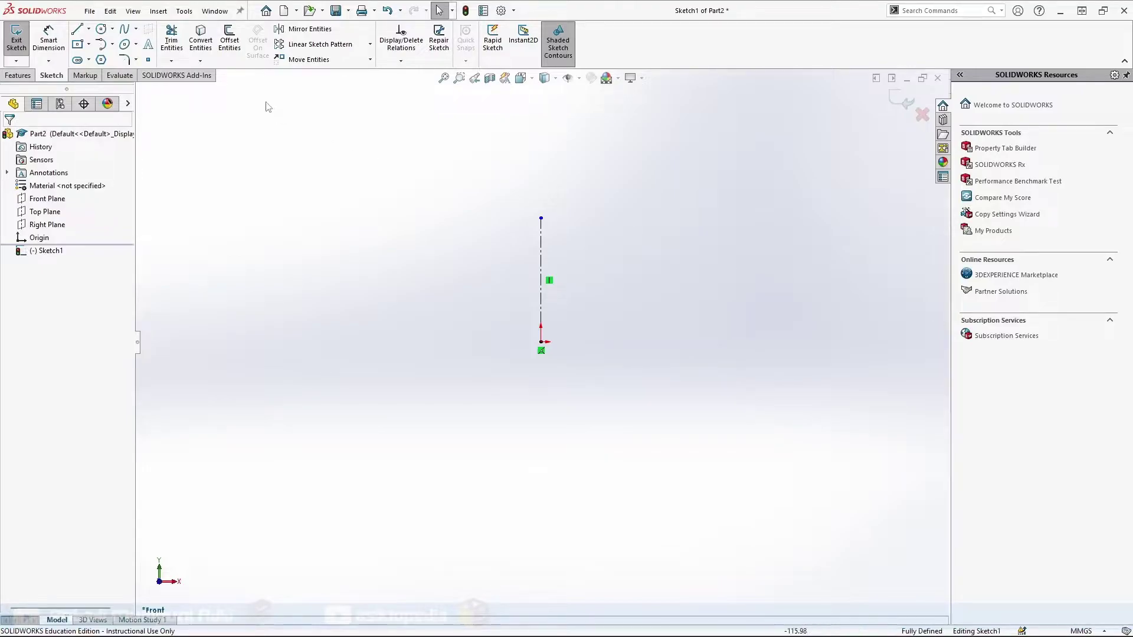
pyautogui.click(102, 29)
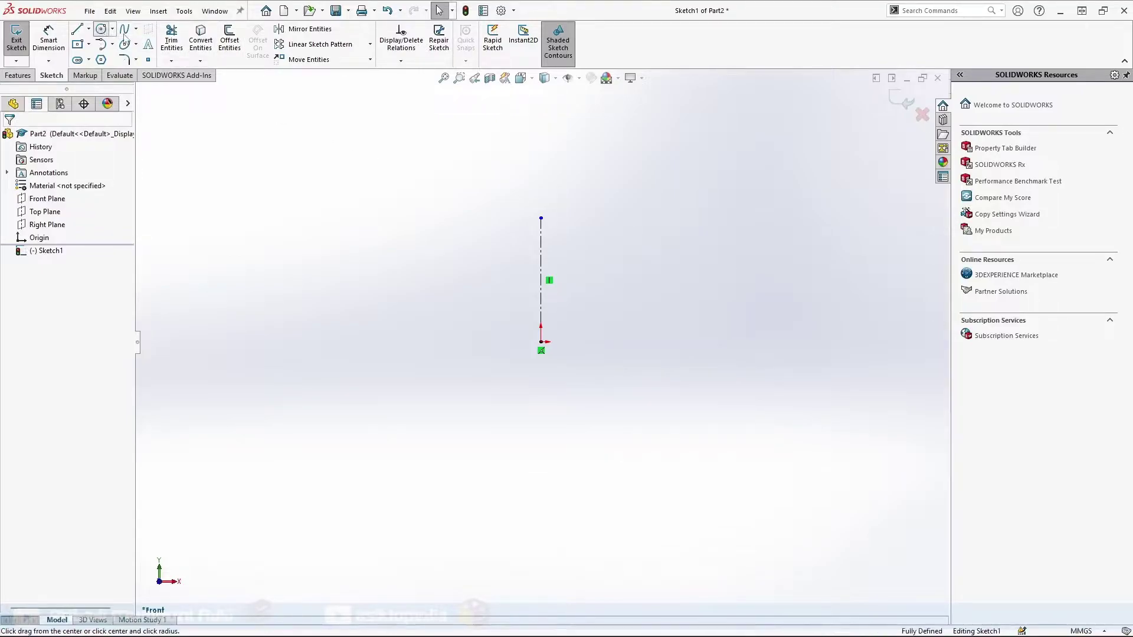
pyautogui.click(541, 219)
pyautogui.click(578, 238)
pyautogui.press('Escape')
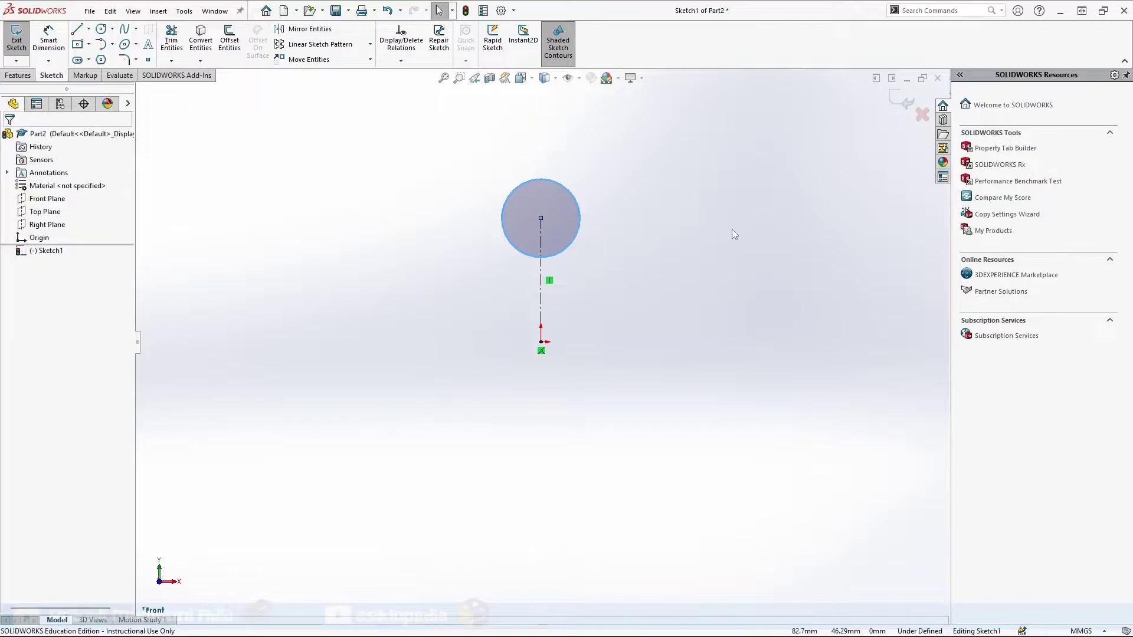
# - Draw a horizontal base line left from the origin and an angled line tangent to the circle
pyautogui.click(81, 32)
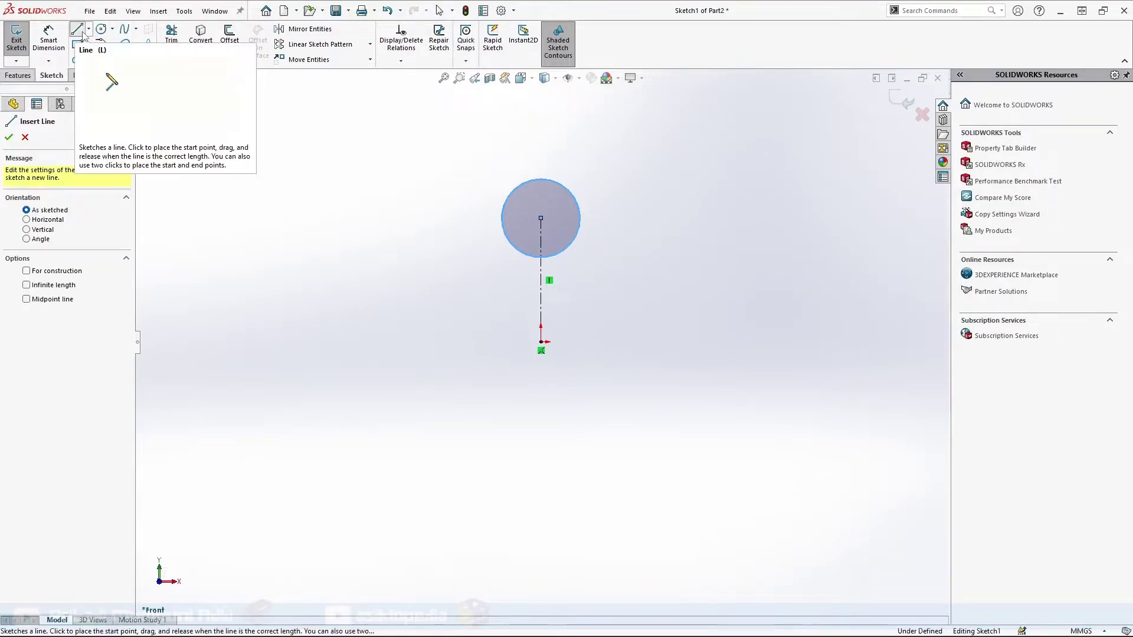
pyautogui.click(541, 342)
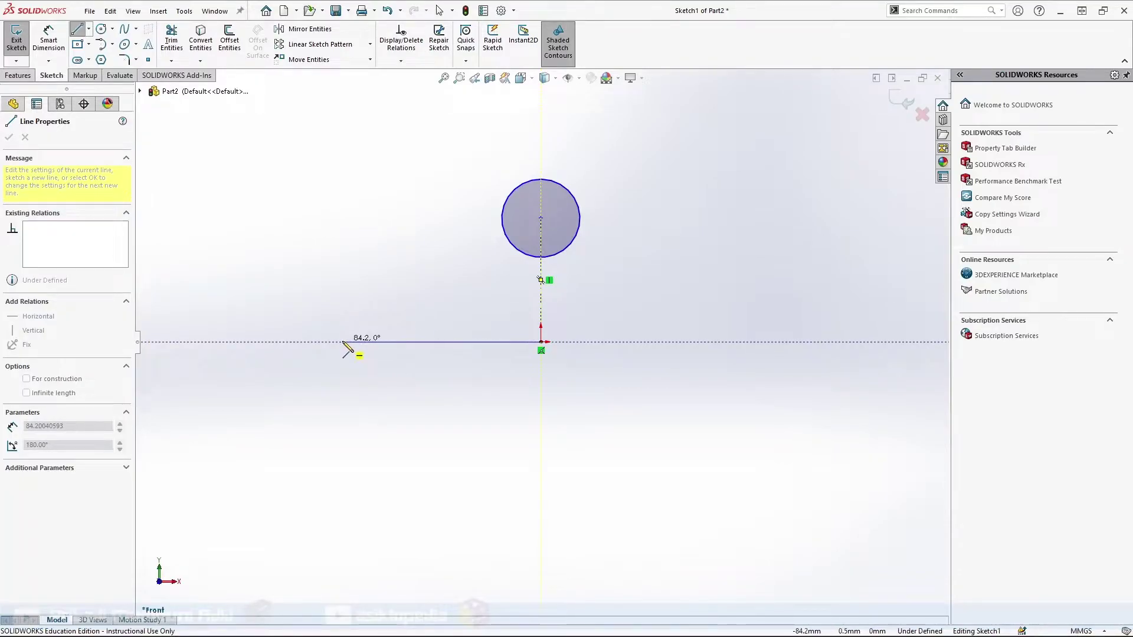
pyautogui.click(343, 342)
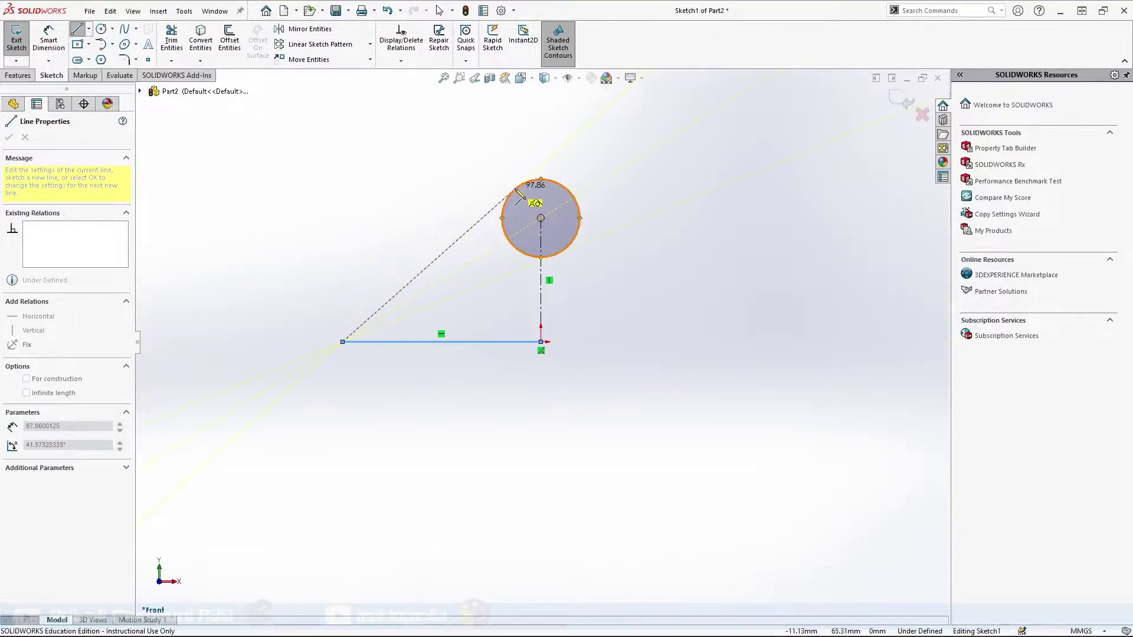
pyautogui.click(515, 189)
pyautogui.press('Escape')
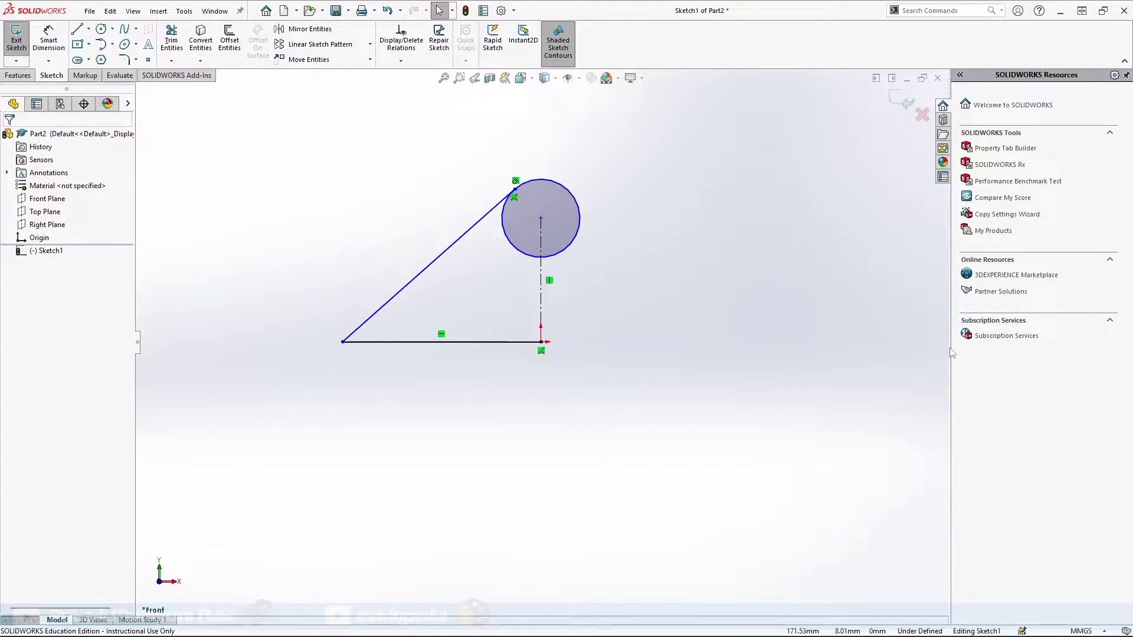
# - Mirror the angled line and base line to the right about the vertical centerline
pyautogui.click(310, 29)
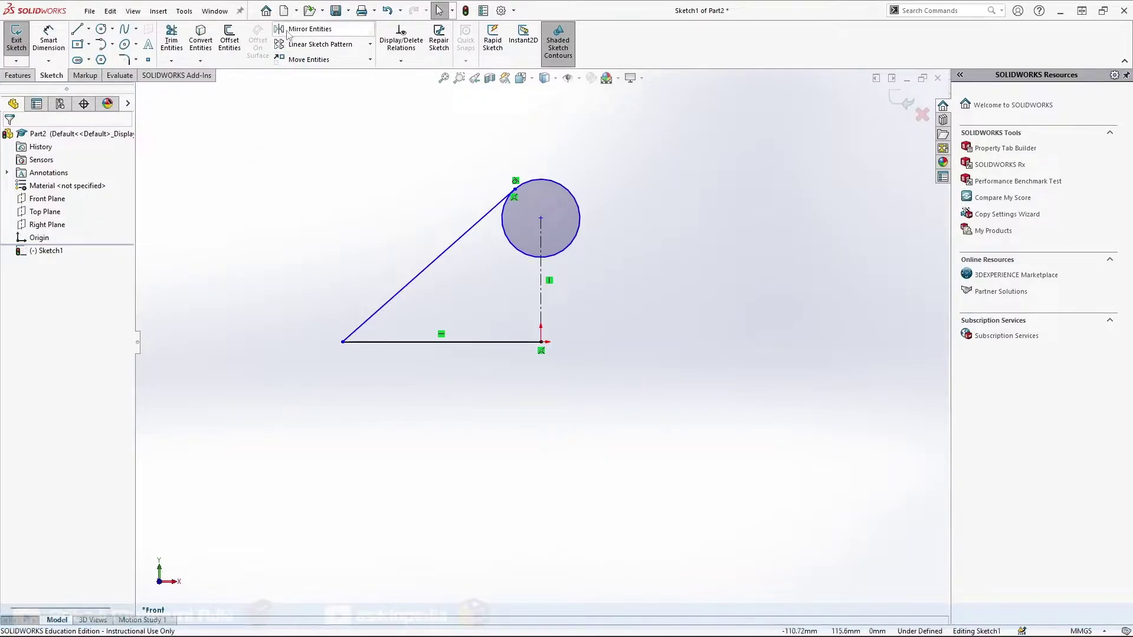
pyautogui.click(493, 209)
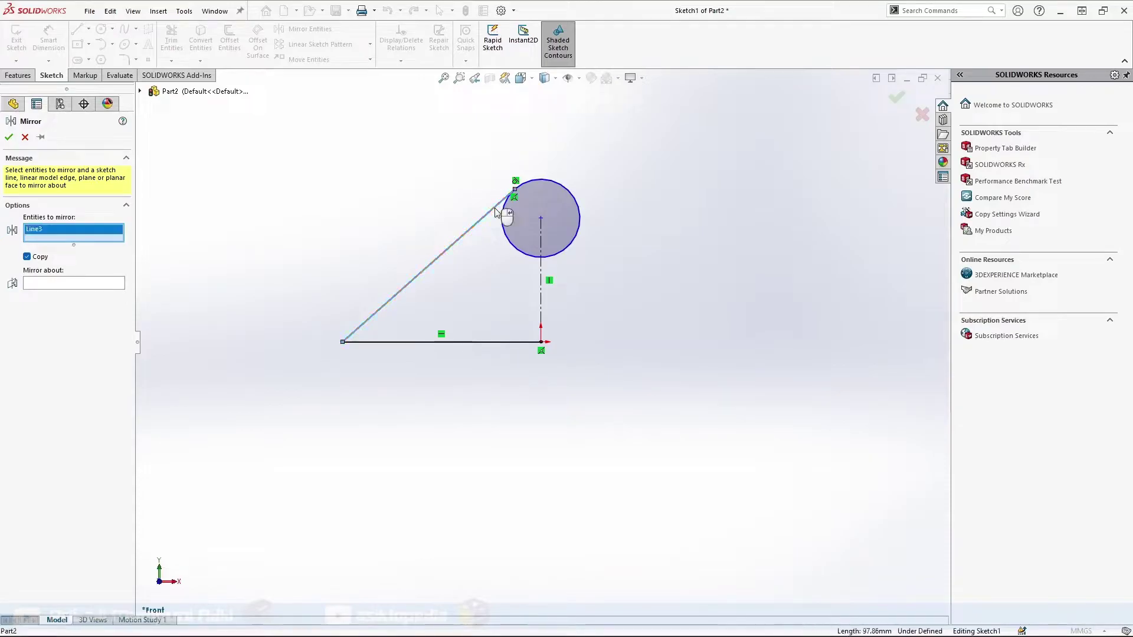
pyautogui.click(514, 346)
pyautogui.click(46, 295)
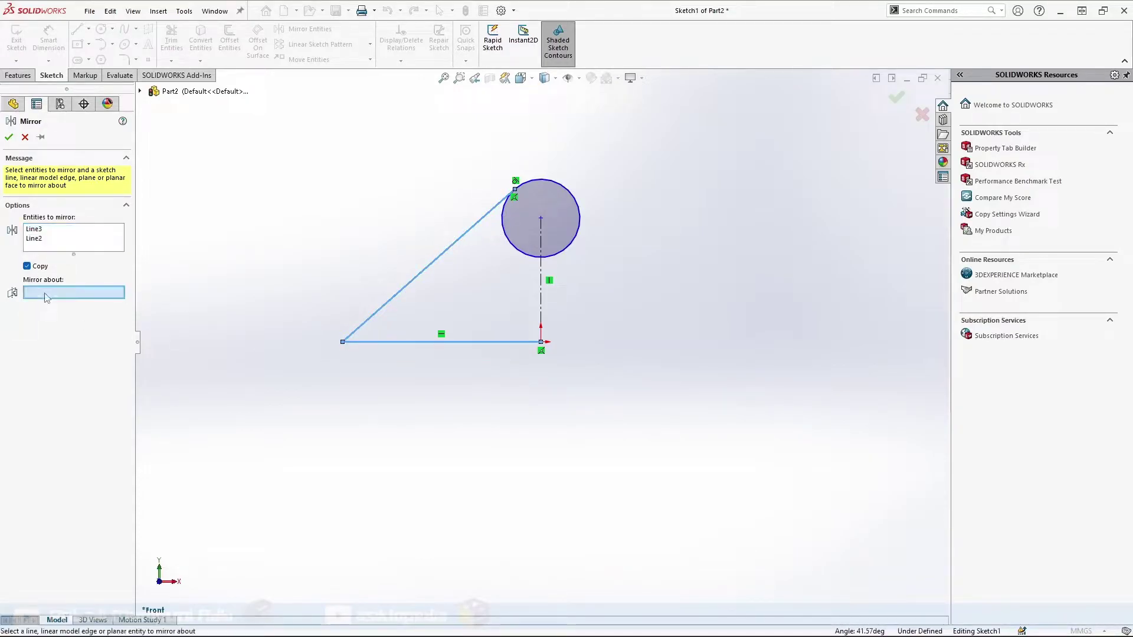
pyautogui.click(539, 290)
pyautogui.click(9, 137)
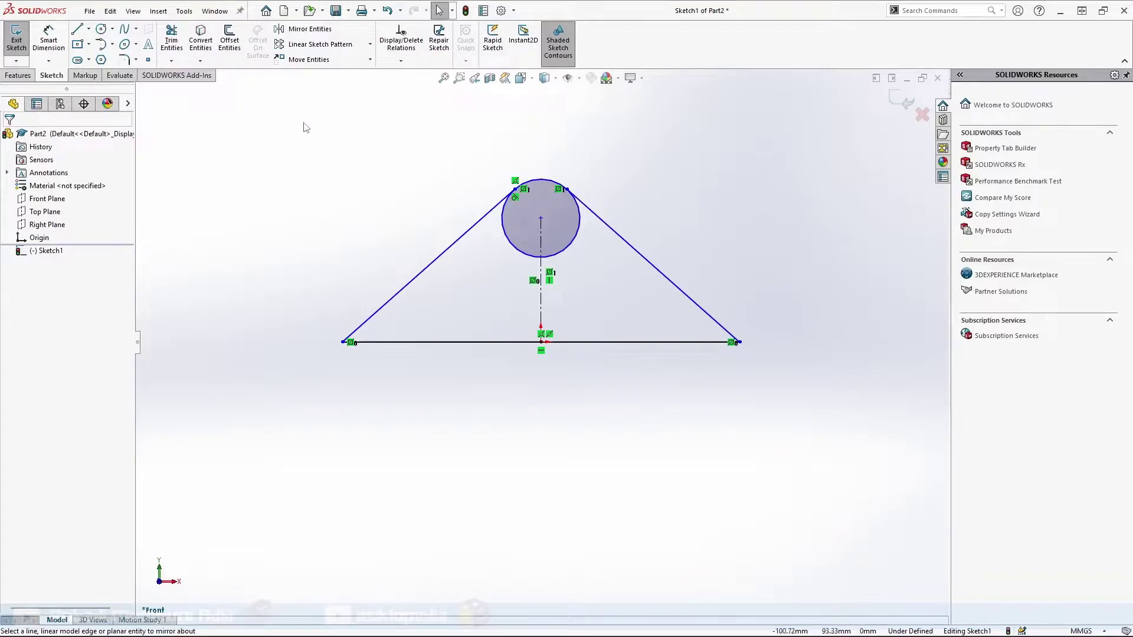
# - Power-trim the circle's unused left and lower-right arcs, leaving a rounded apex
pyautogui.click(171, 44)
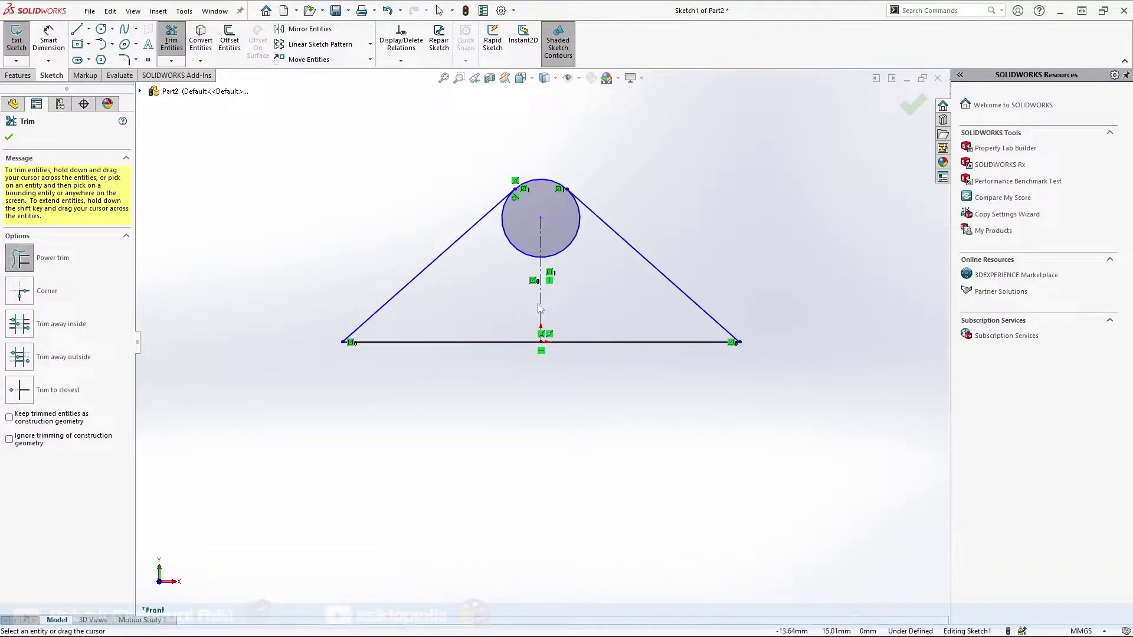
pyautogui.moveTo(520, 231); pyautogui.dragTo(506, 252)
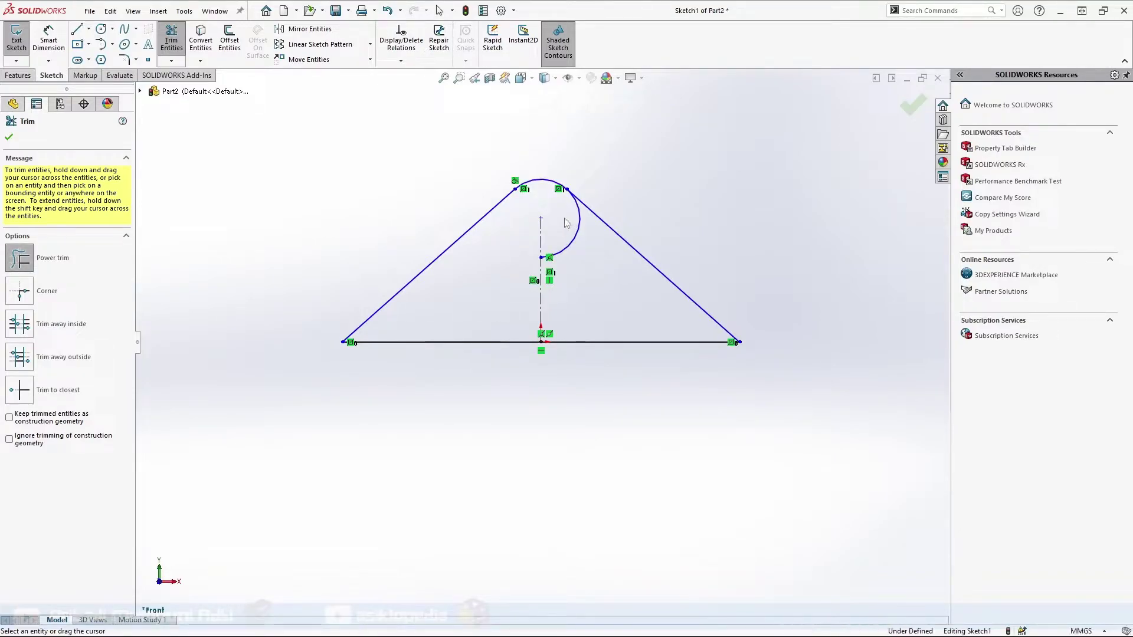
pyautogui.moveTo(615, 263); pyautogui.dragTo(560, 228)
pyautogui.click(13, 137)
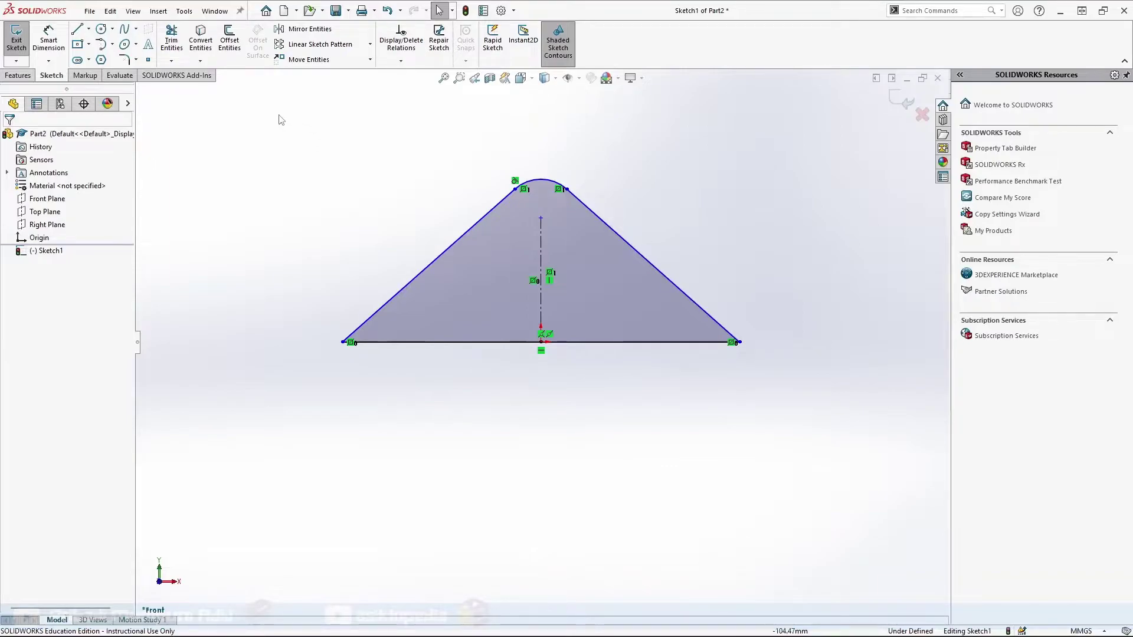
# - Dimension the centerline height 75, the base line 260 and the top arc R25
pyautogui.click(48, 38)
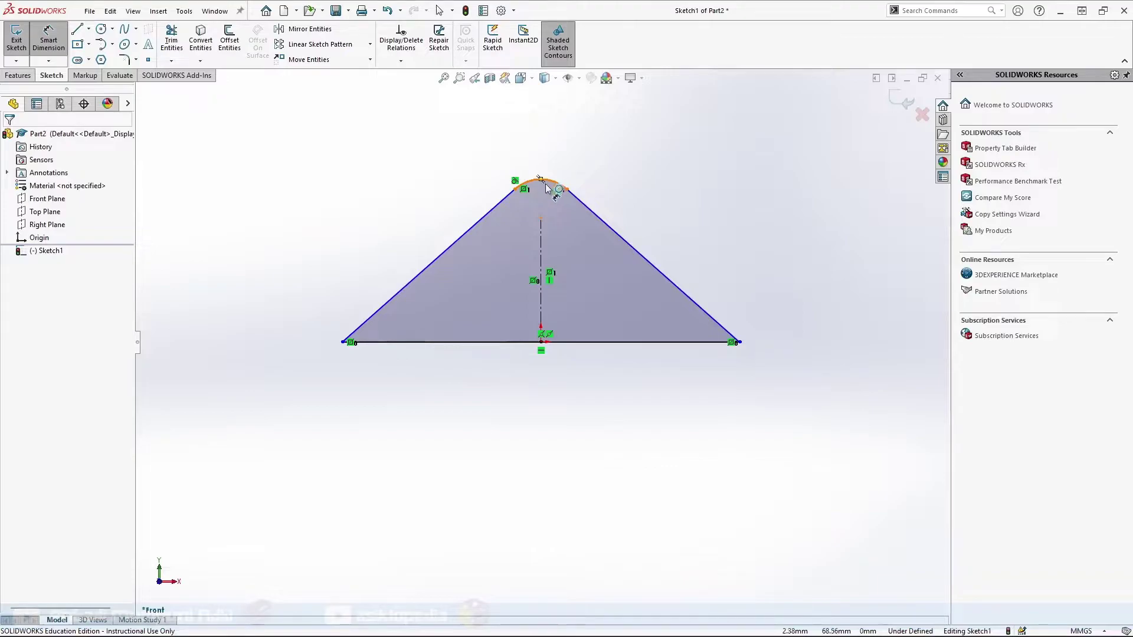
pyautogui.click(540, 253)
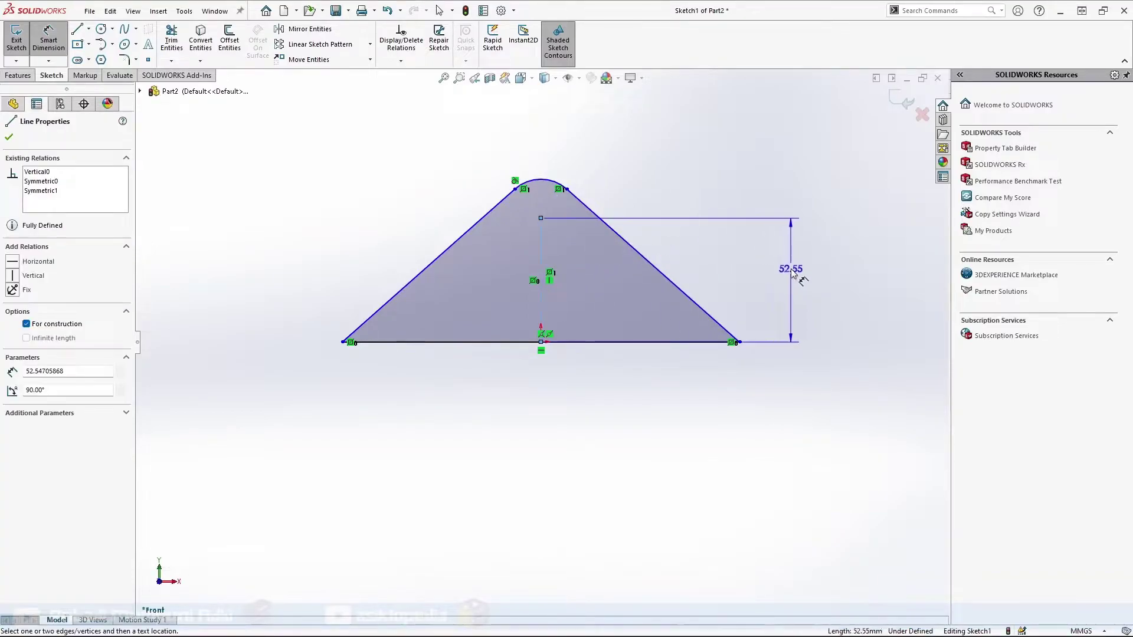
pyautogui.click(790, 265)
pyautogui.write('75')
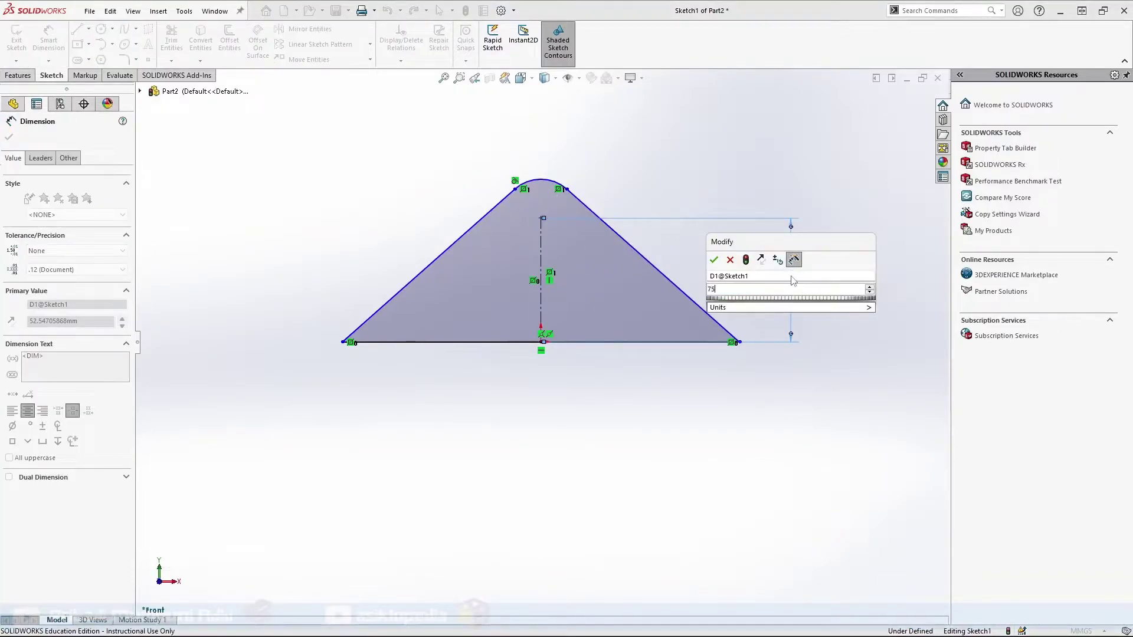
pyautogui.press('Return')
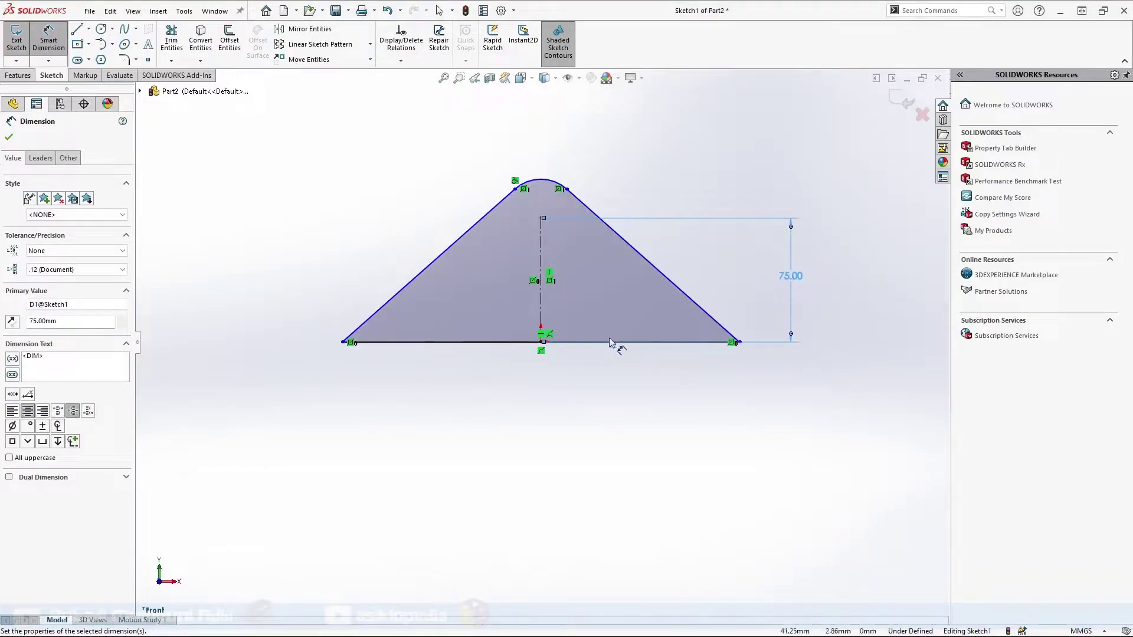
pyautogui.click(610, 345)
pyautogui.click(543, 421)
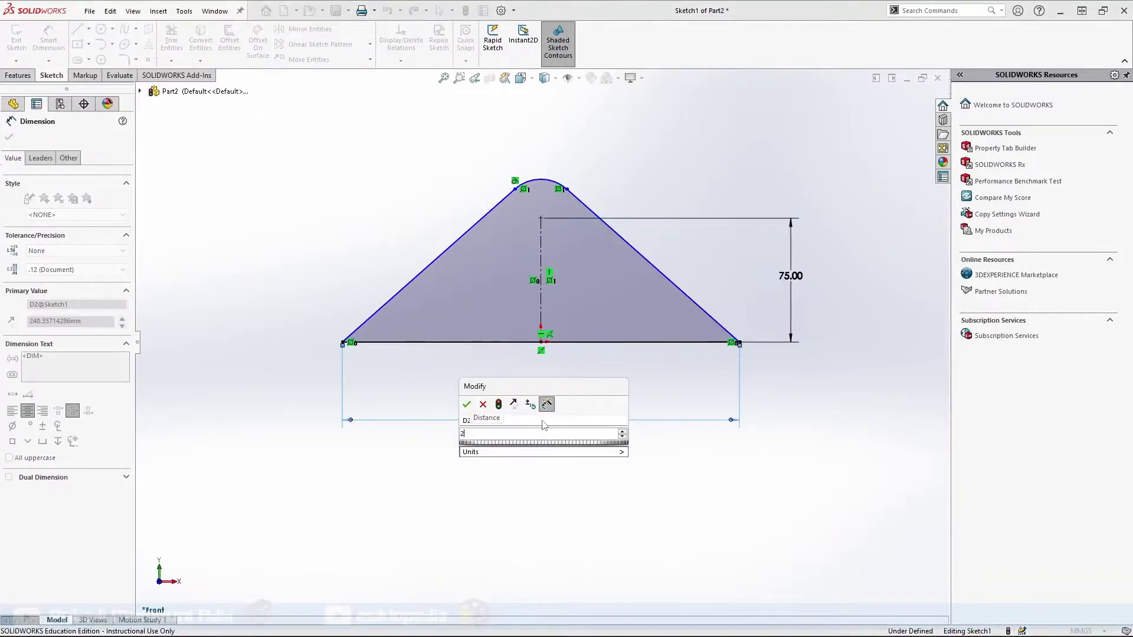
pyautogui.write('260')
pyautogui.press('Return')
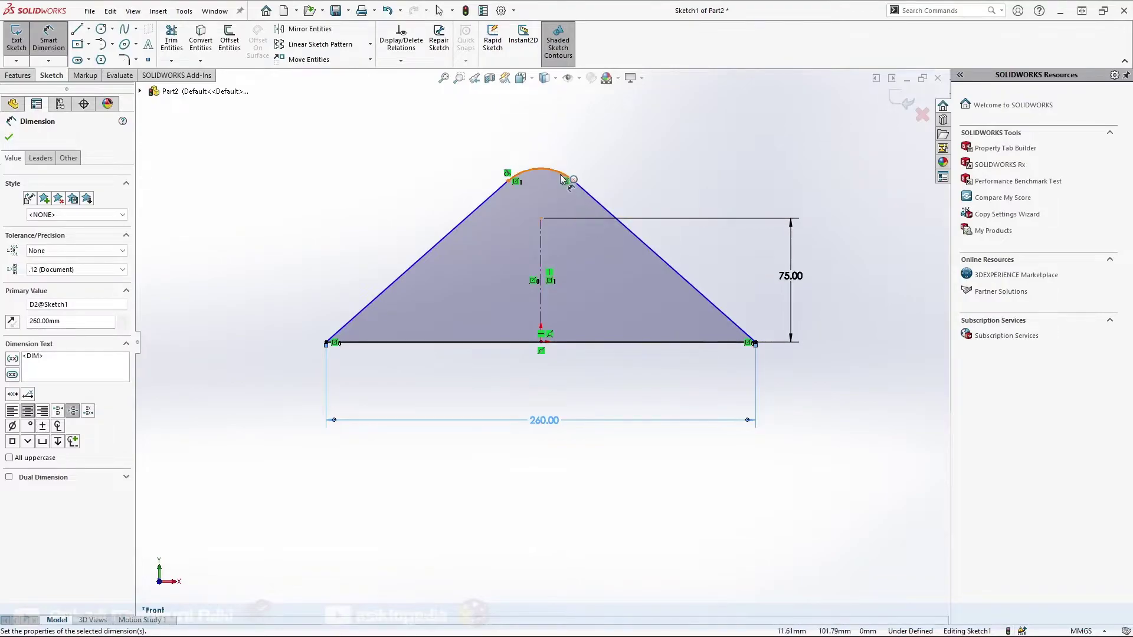
pyautogui.click(566, 174)
pyautogui.click(629, 130)
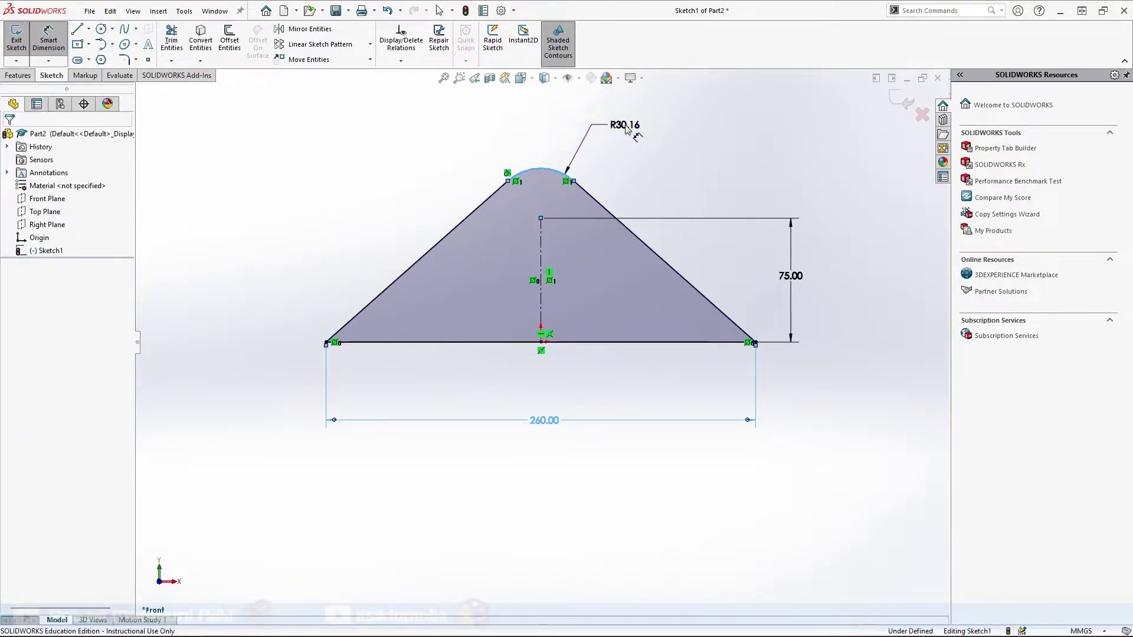
pyautogui.write('25')
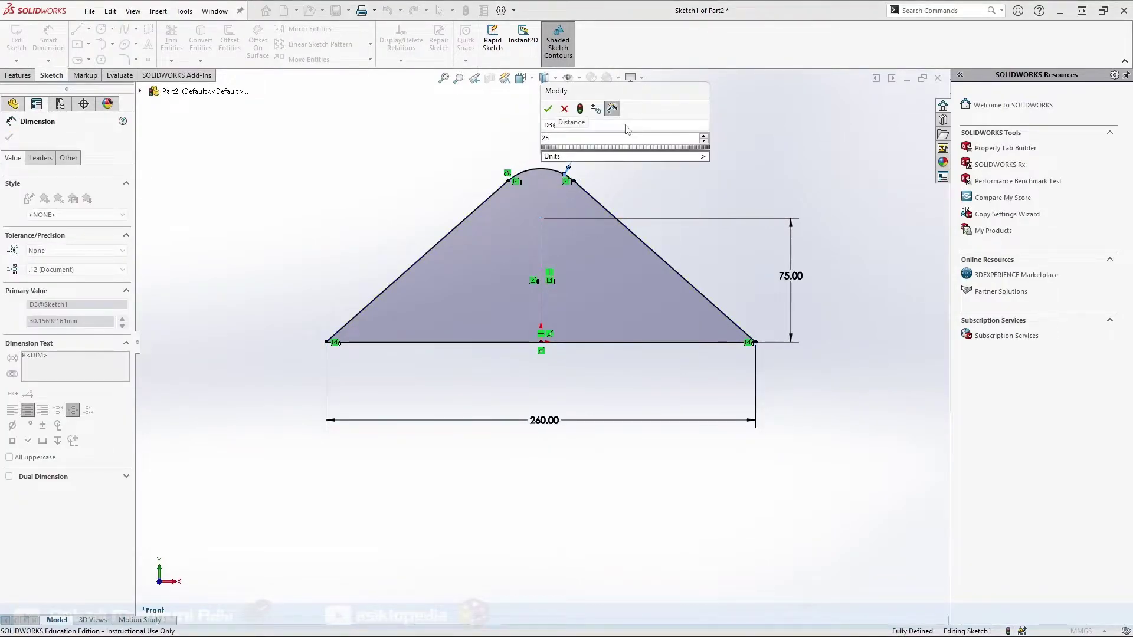
pyautogui.press('Return')
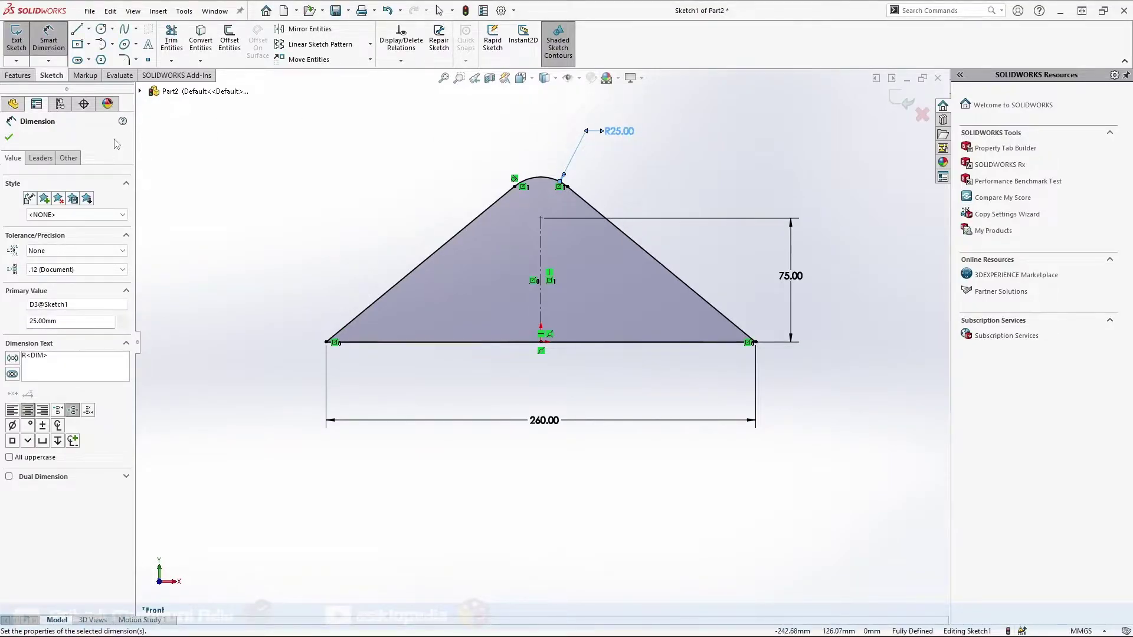
pyautogui.press('Escape')
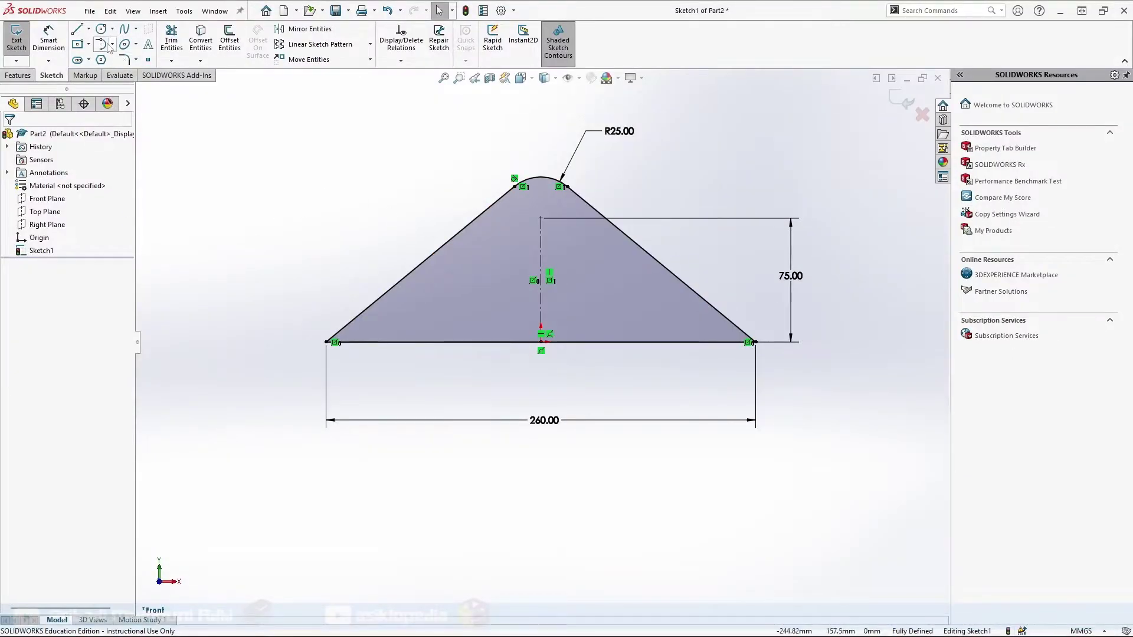
# - Draw a circle centred on the apex arc's centre and dimension it Ø24
pyautogui.click(100, 29)
pyautogui.click(540, 218)
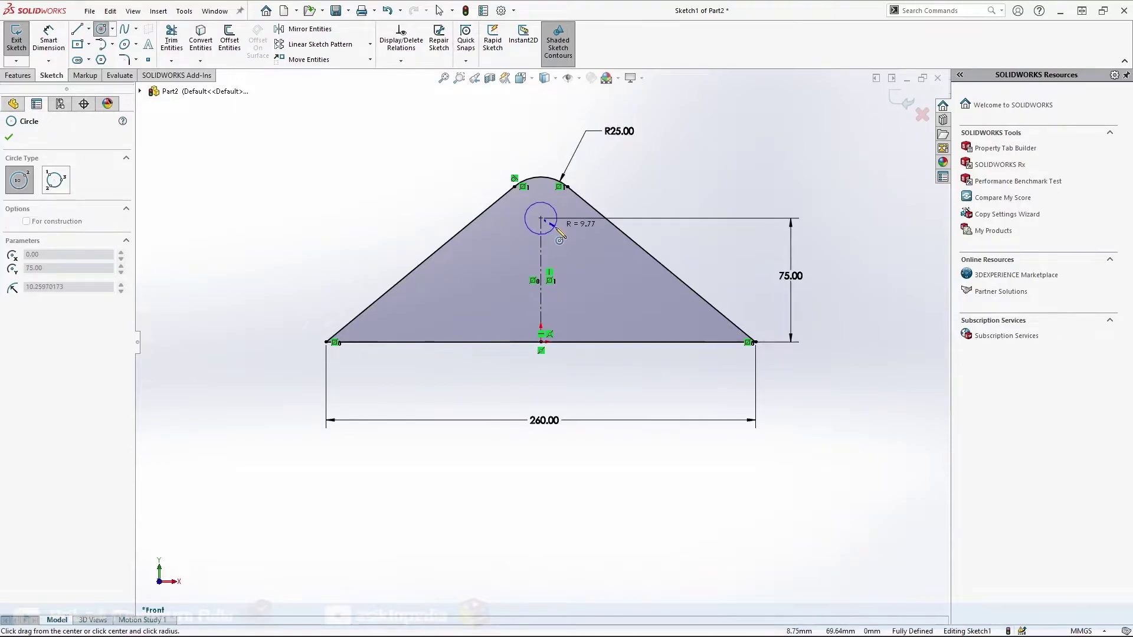
pyautogui.click(560, 240)
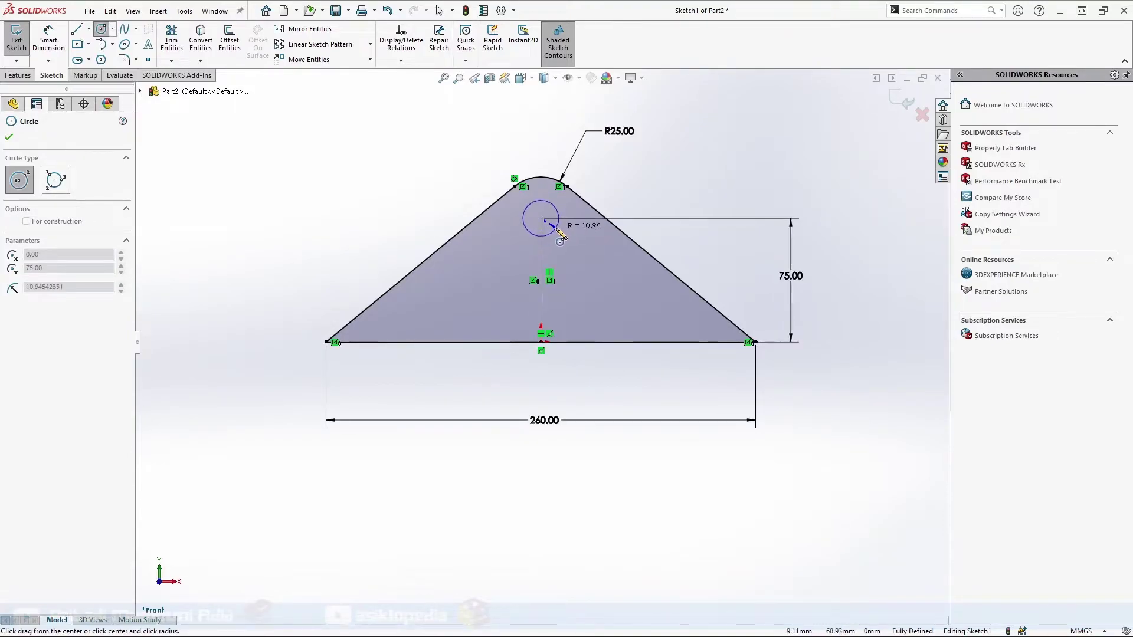
pyautogui.moveTo(561, 239); pyautogui.dragTo(563, 212, button='right')
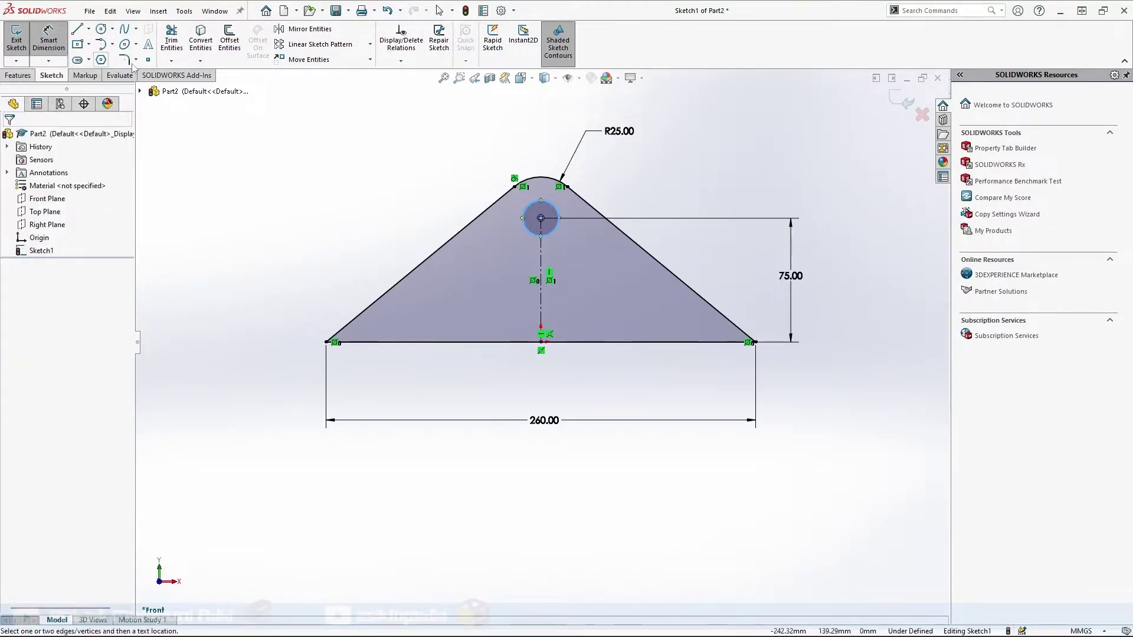
pyautogui.click(559, 214)
pyautogui.click(655, 187)
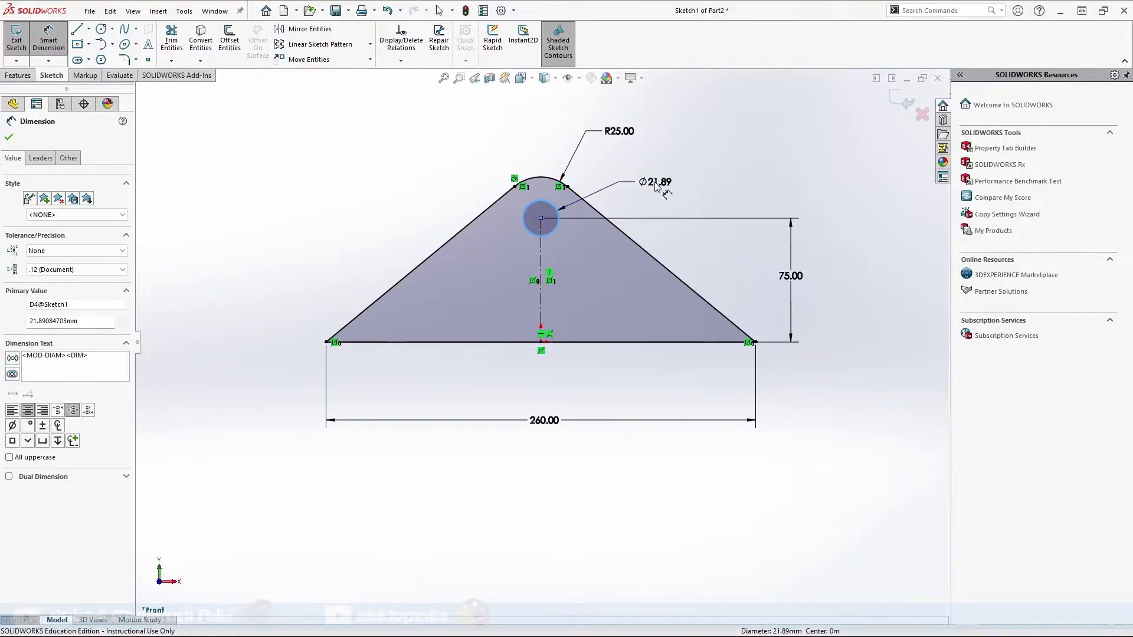
pyautogui.write('24')
pyautogui.press('Return')
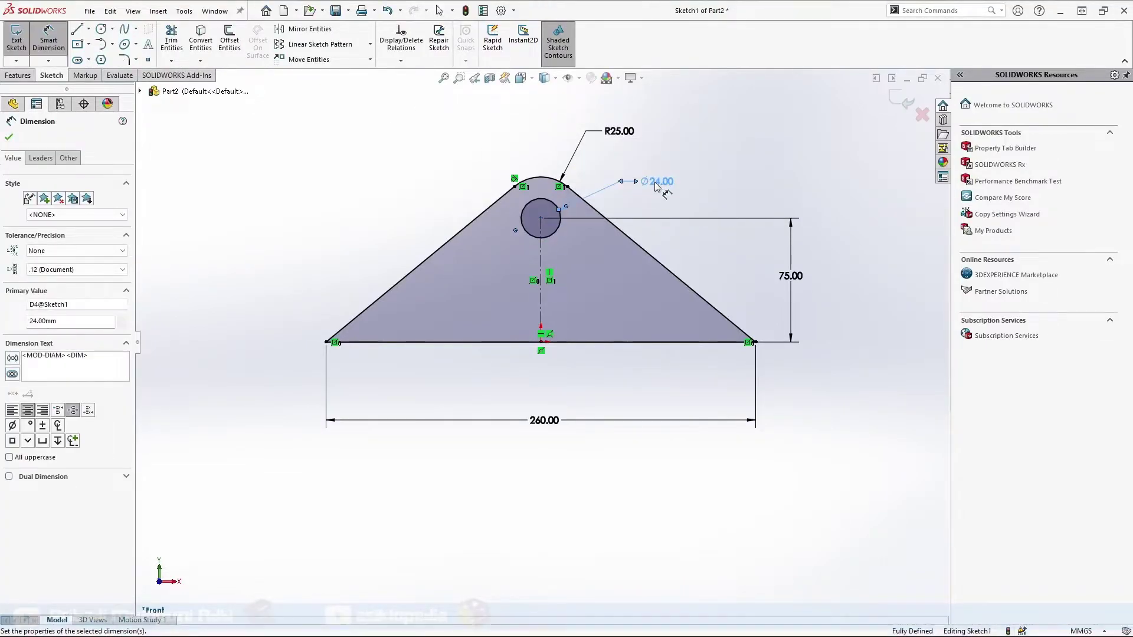
pyautogui.click(9, 137)
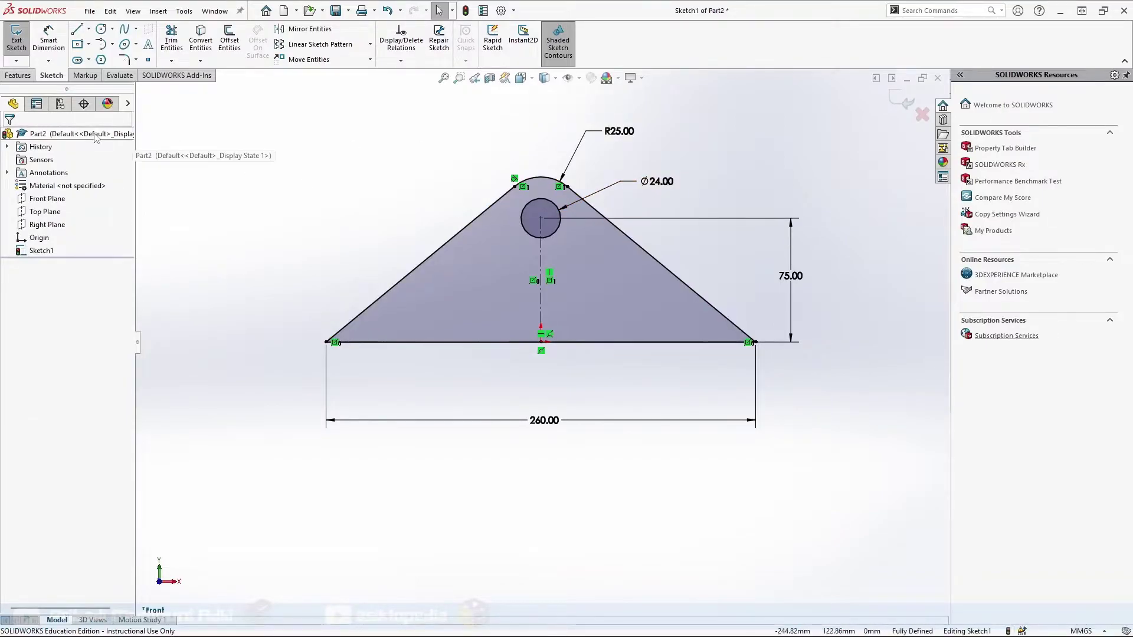
# - Boss-extrude the sketch Mid Plane to a 20 mm thick plate
pyautogui.click(17, 75)
pyautogui.click(21, 39)
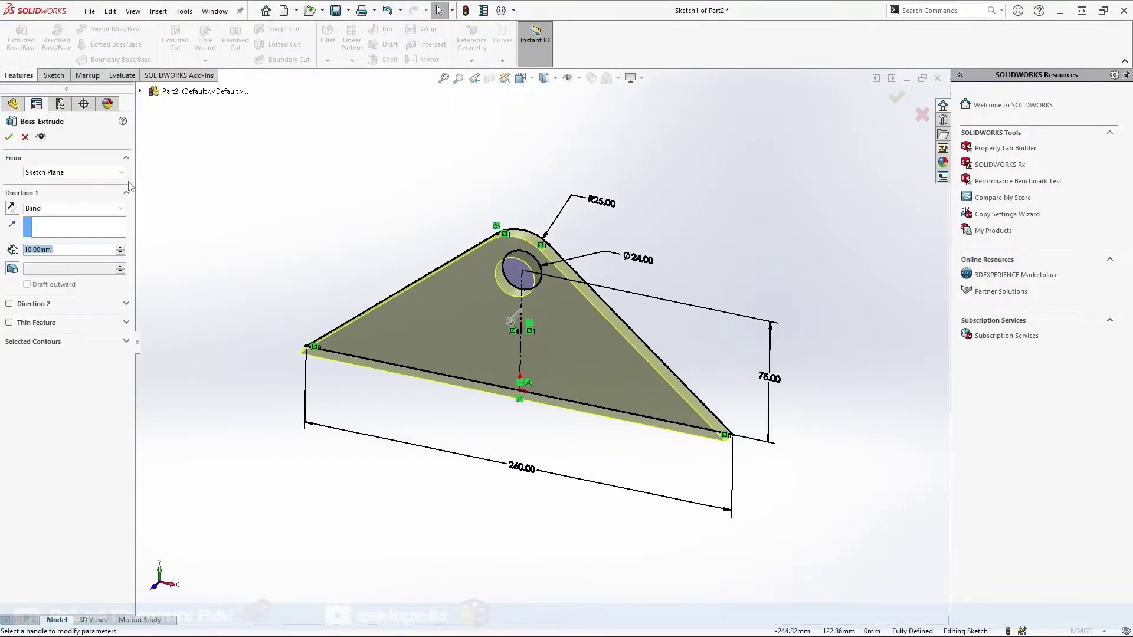
pyautogui.click(79, 208)
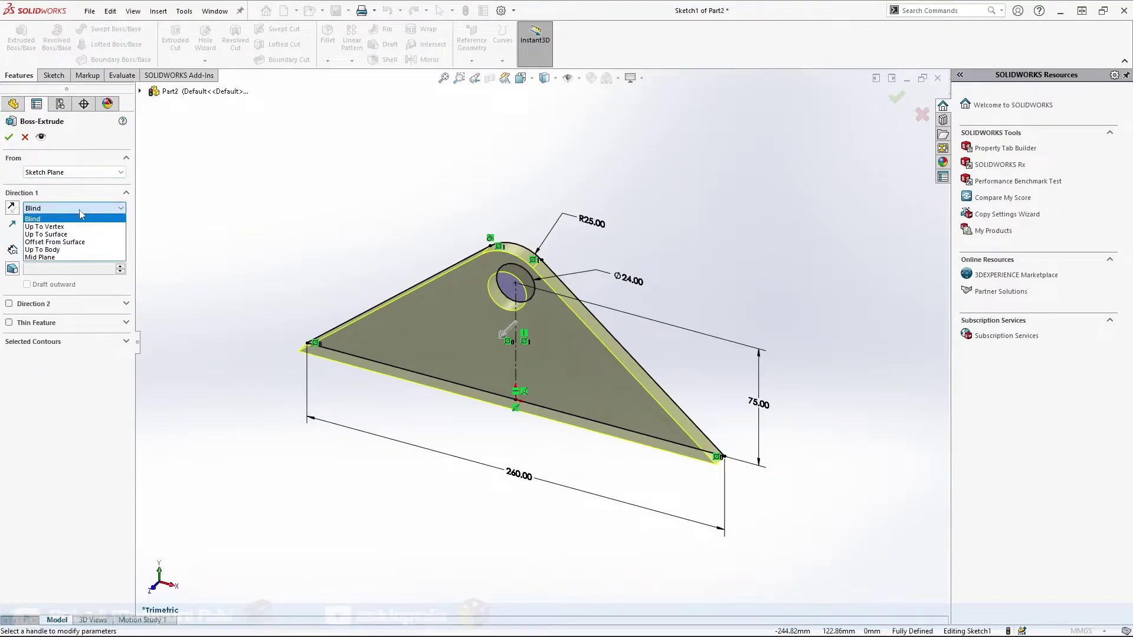
pyautogui.click(65, 257)
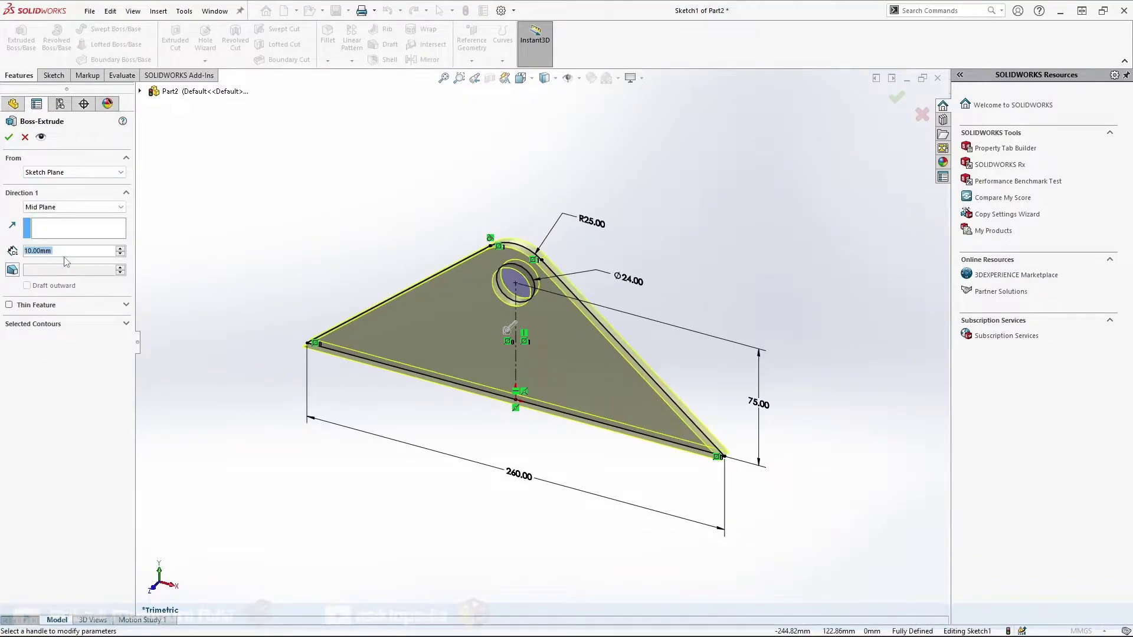
pyautogui.write('20')
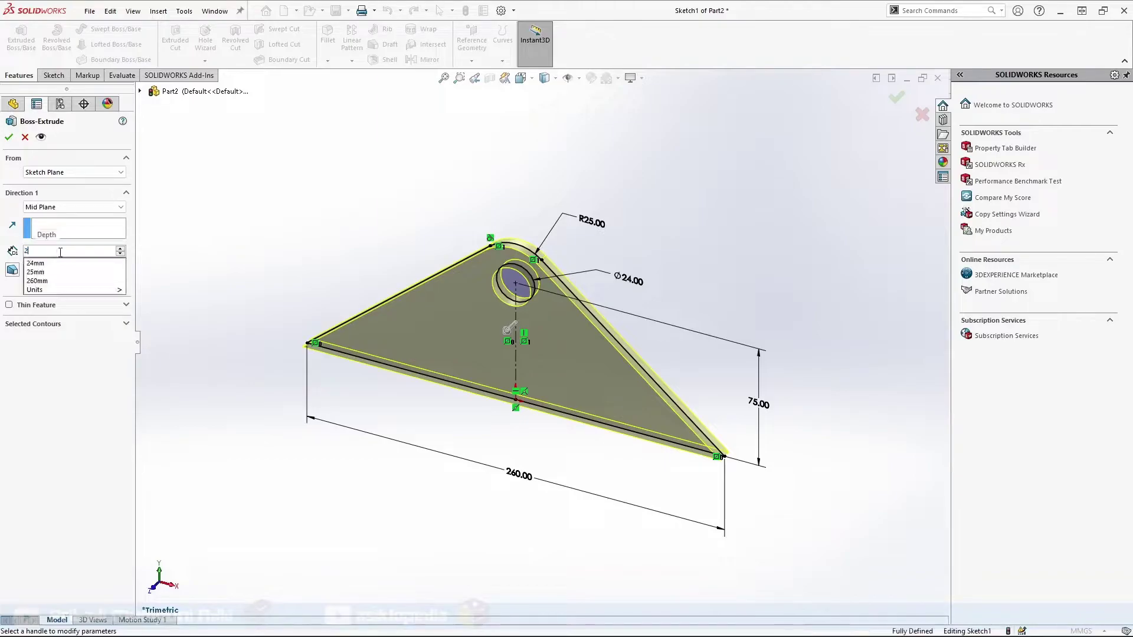
pyautogui.press('Return')
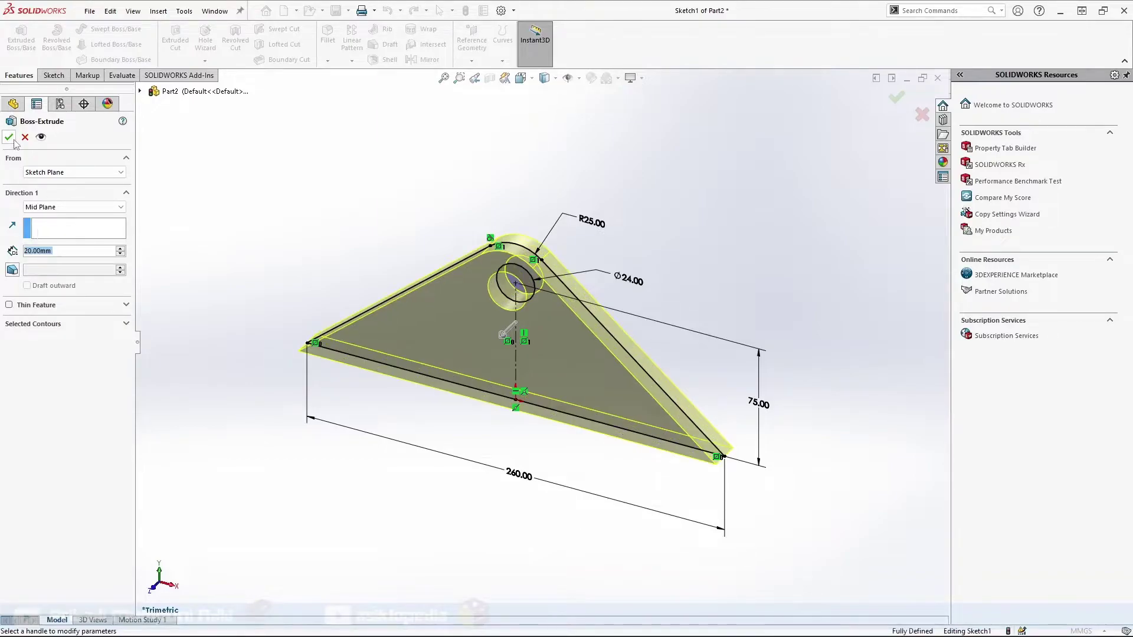
pyautogui.click(9, 137)
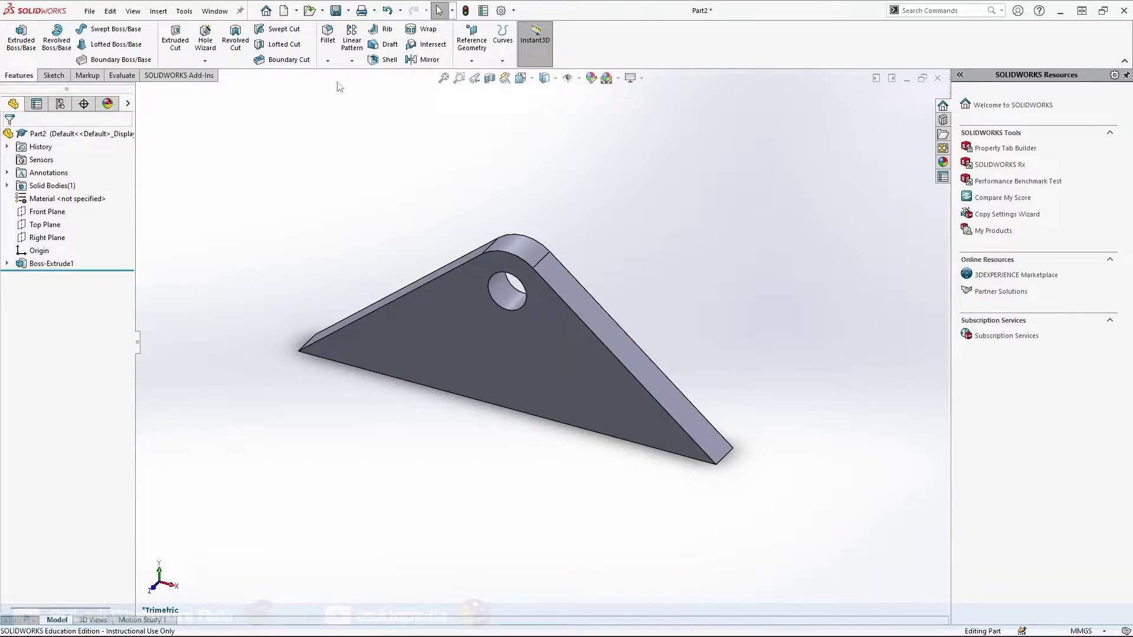
# - Save the part as crane_hook in the vid folder
pyautogui.click(335, 10)
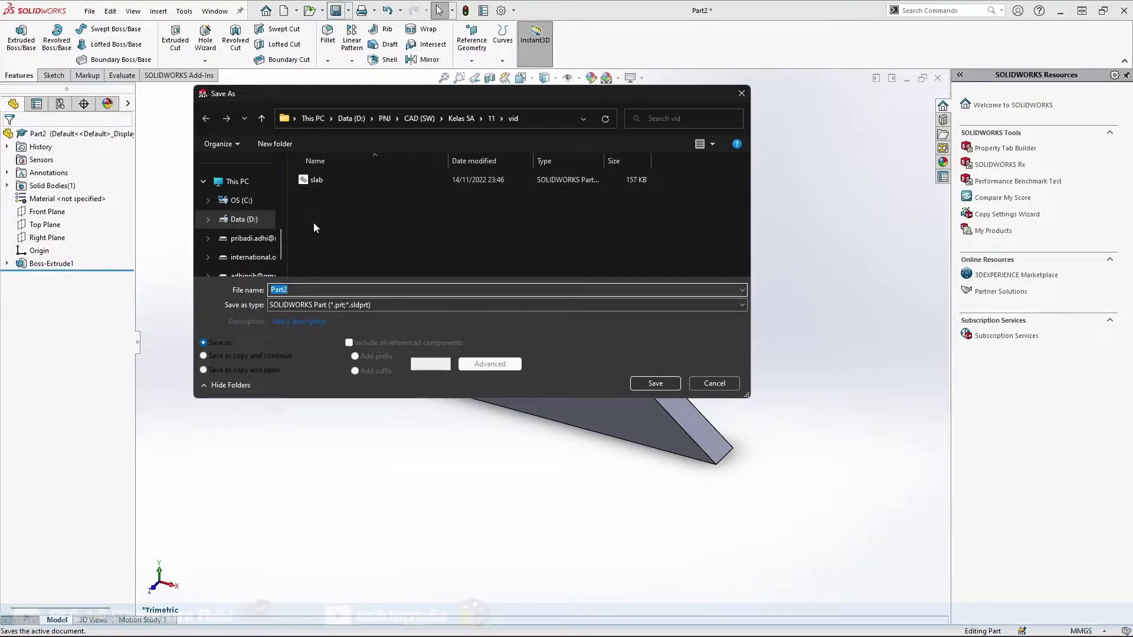
pyautogui.write('crane_hook')
pyautogui.click(655, 383)
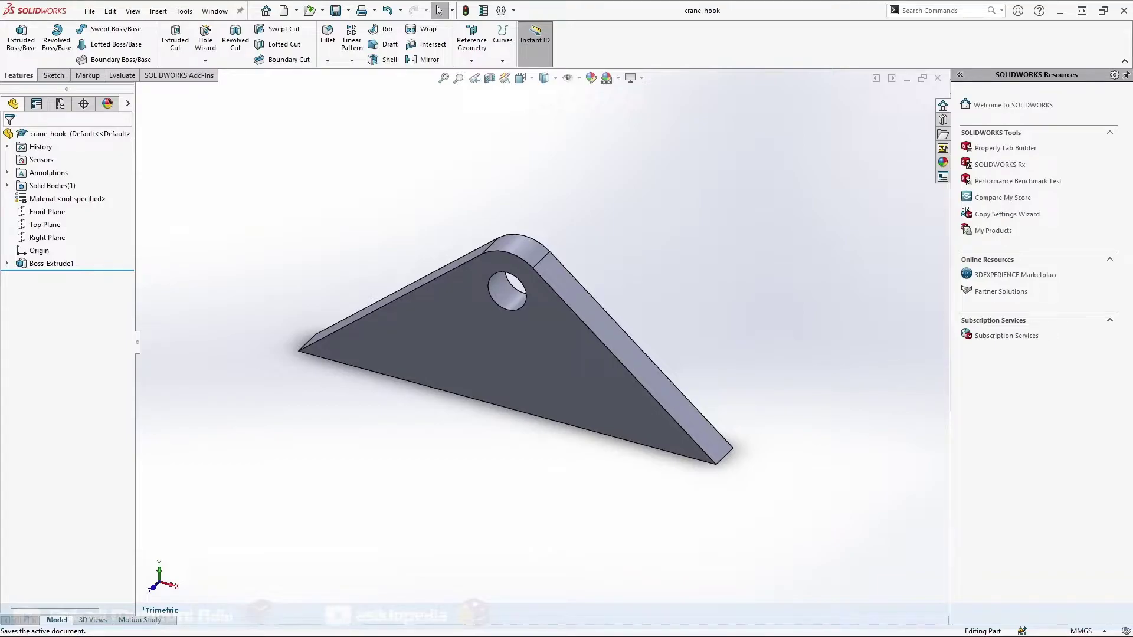
pyautogui.click(285, 12)
# - Create a new assembly and place the slab part using its Holes configuration
pyautogui.click(280, 221)
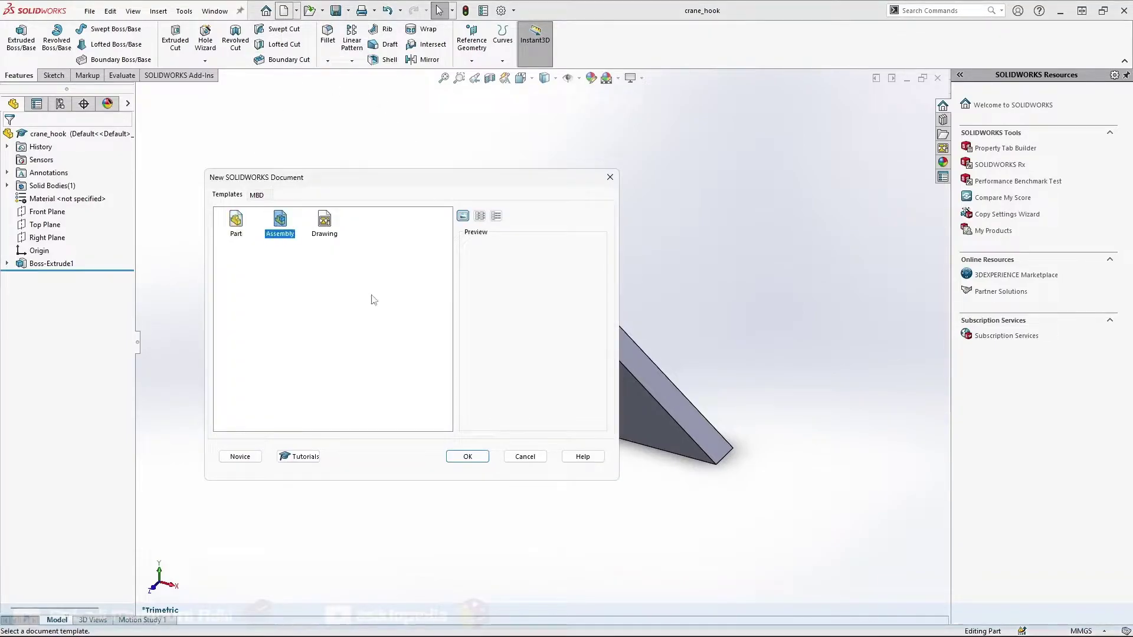
pyautogui.click(467, 457)
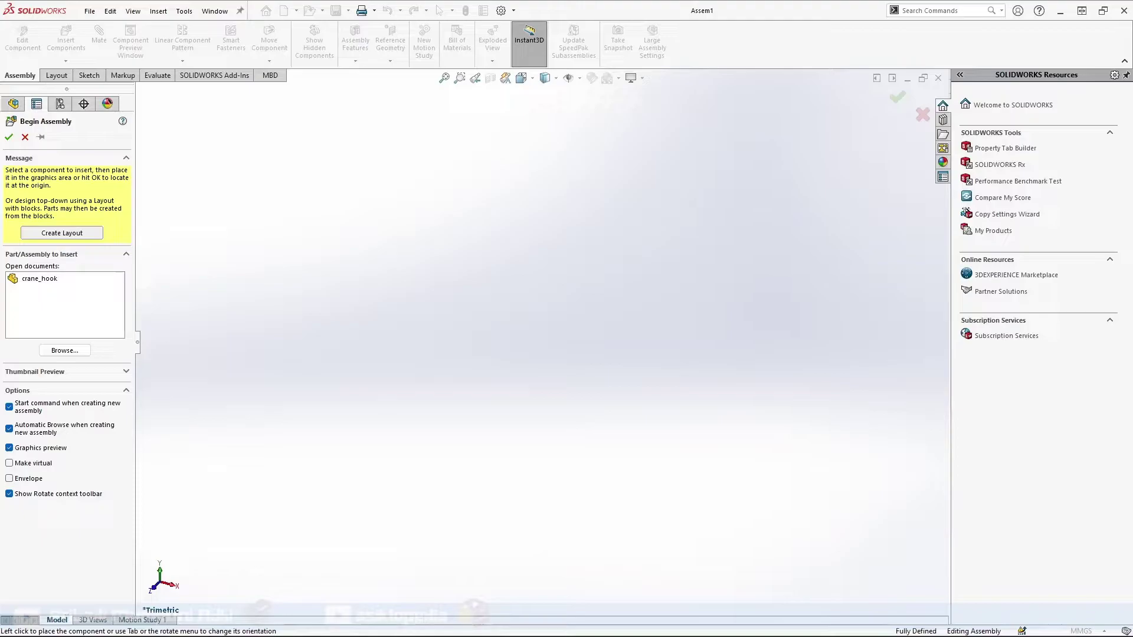
pyautogui.click(59, 351)
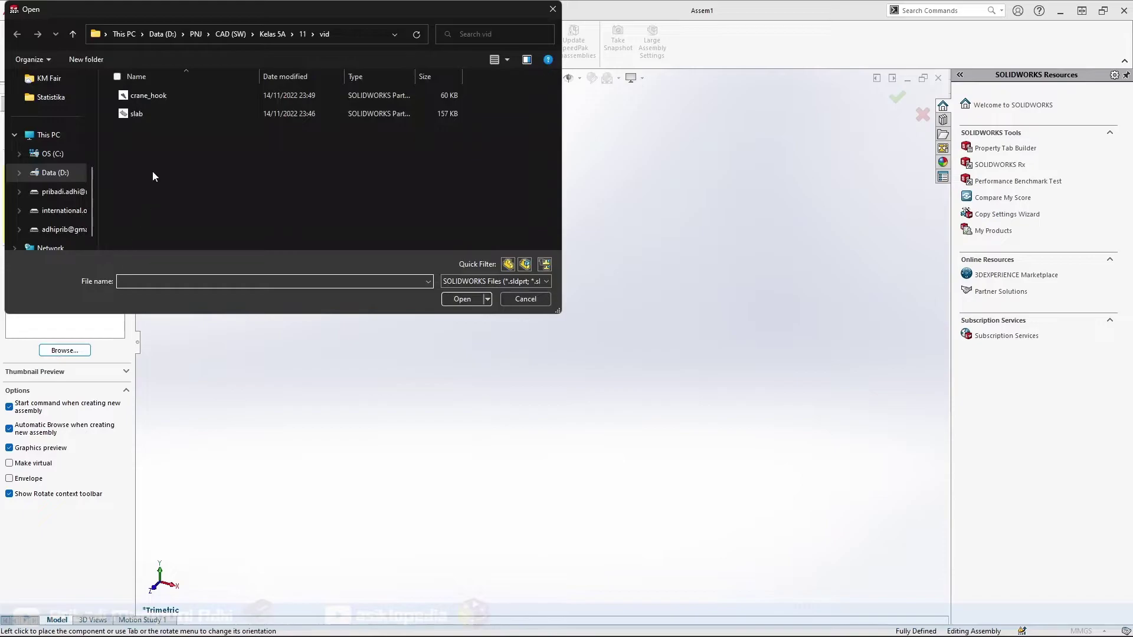
pyautogui.click(136, 115)
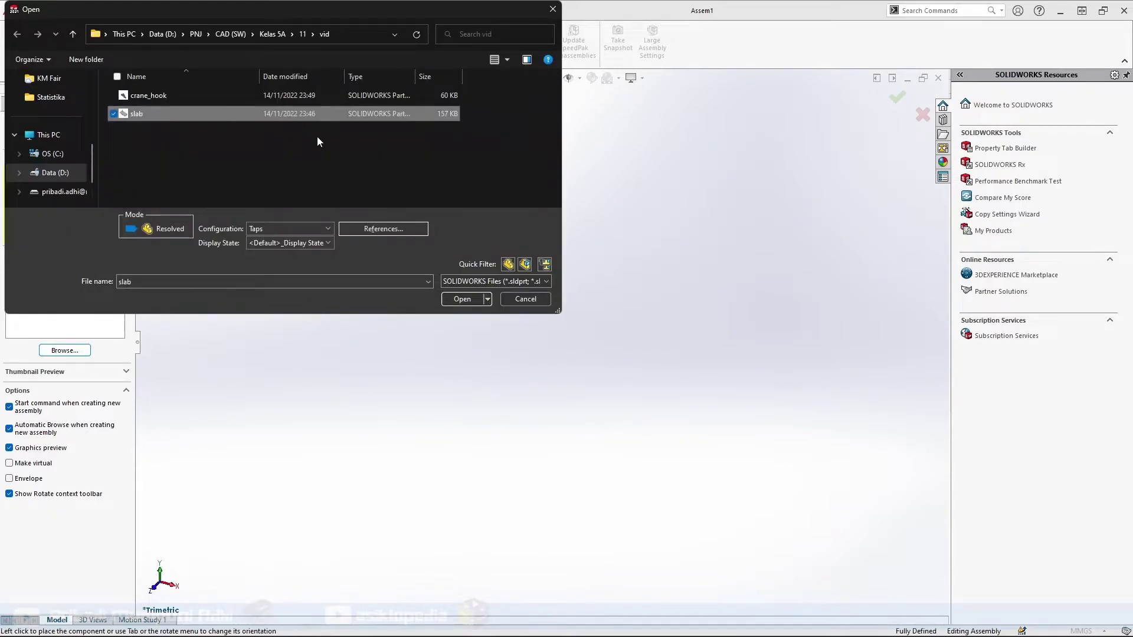
pyautogui.click(463, 299)
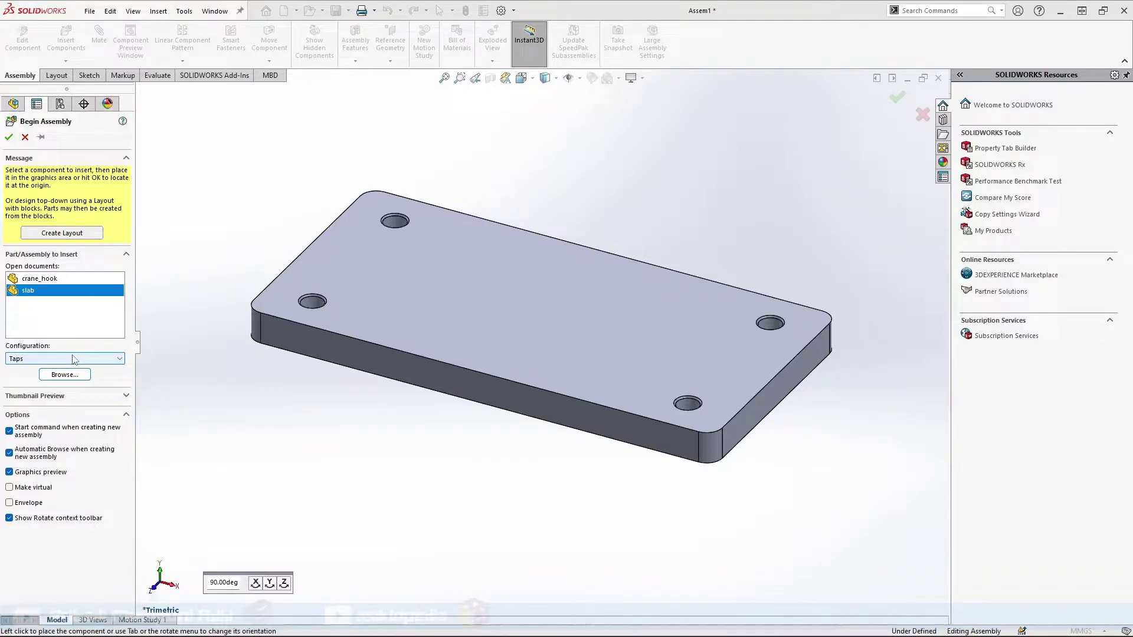
pyautogui.click(74, 359)
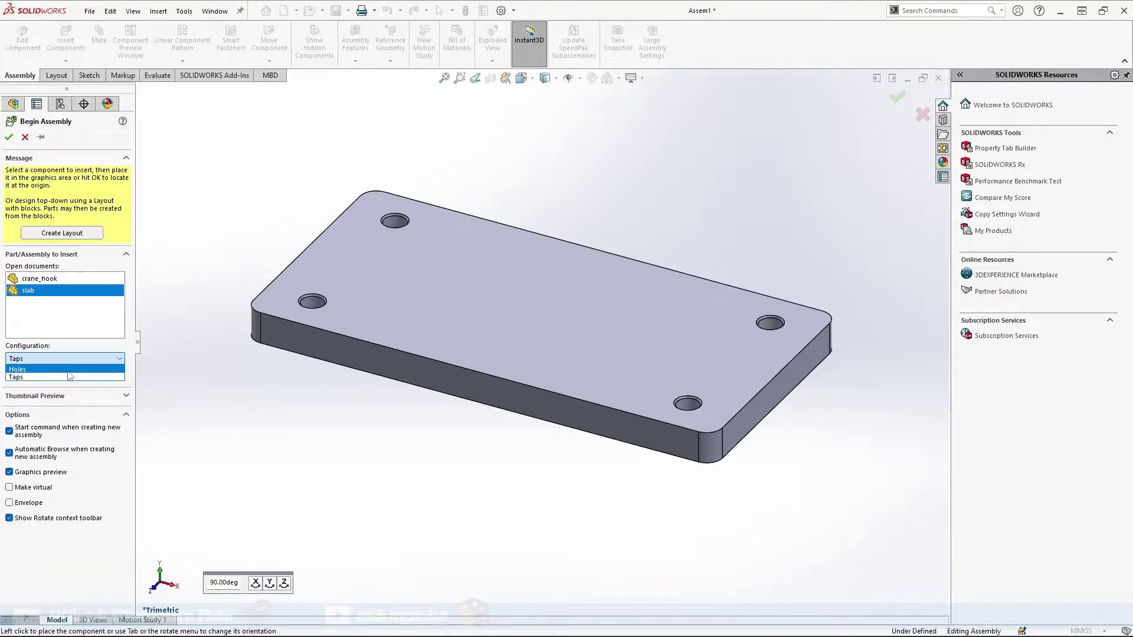
pyautogui.click(59, 369)
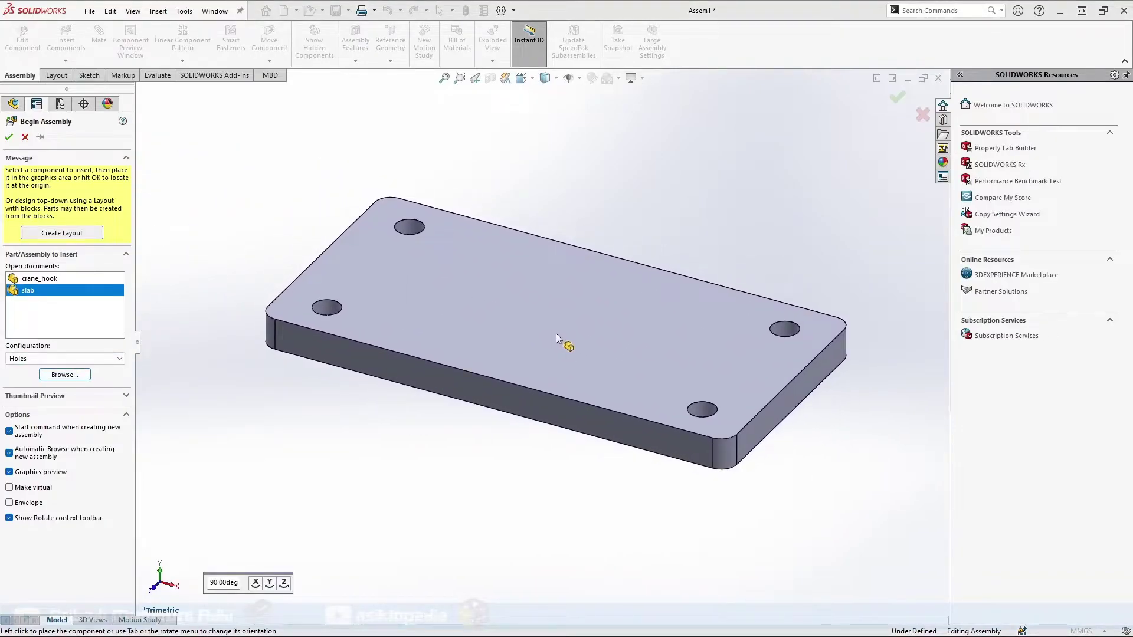
pyautogui.click(556, 334)
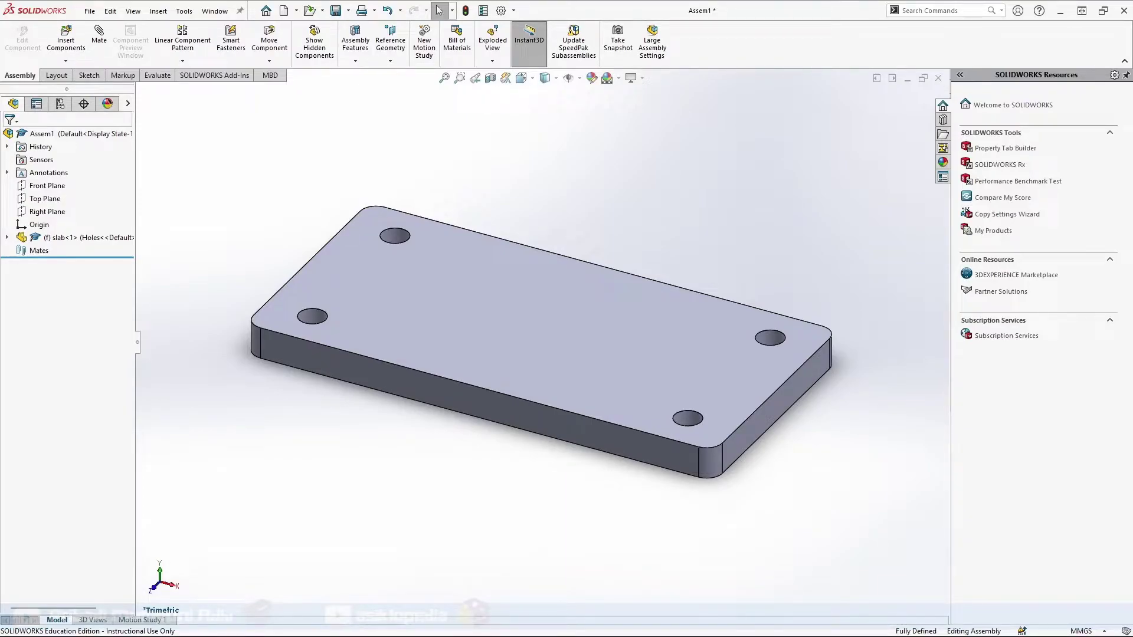
# - Insert crane_hook from the open documents above the slab and fit the view
pyautogui.click(66, 39)
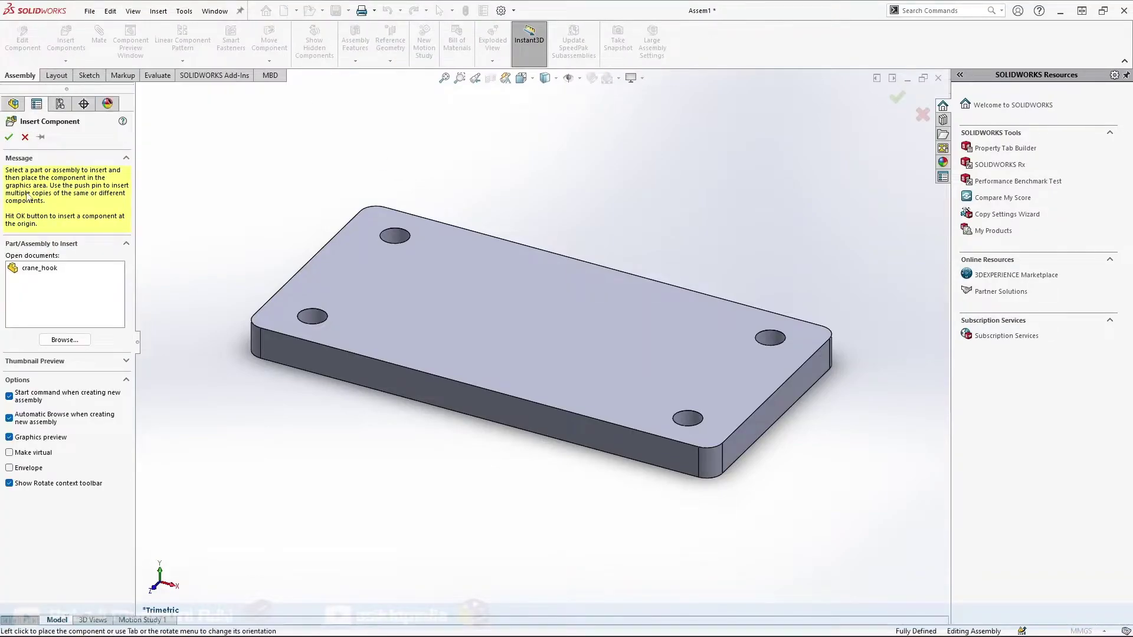
pyautogui.click(26, 268)
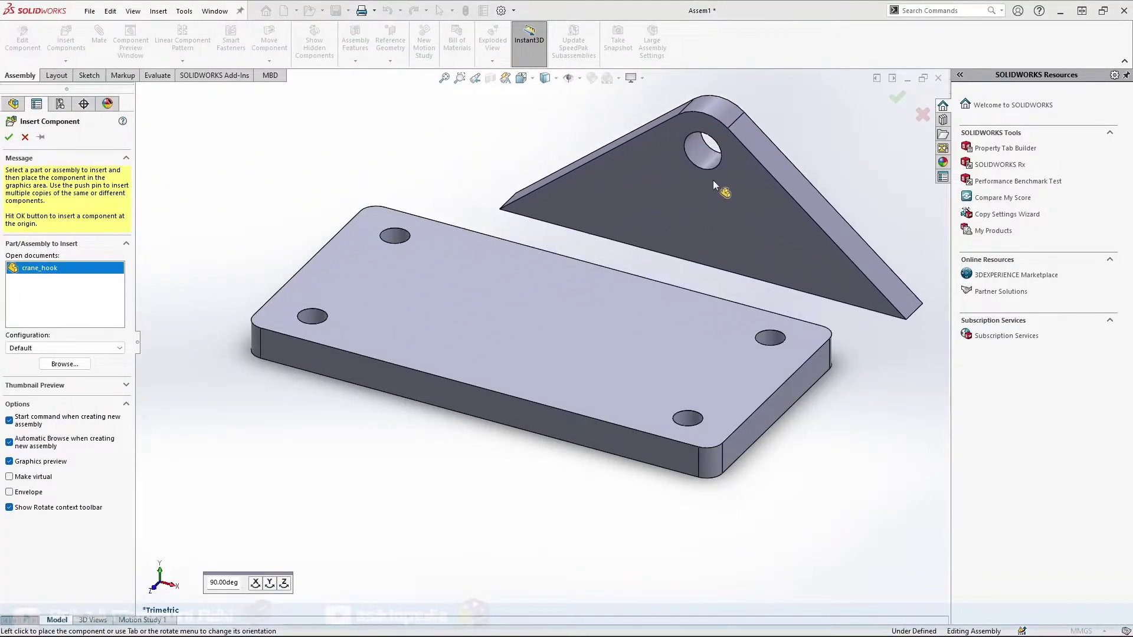
pyautogui.click(713, 160)
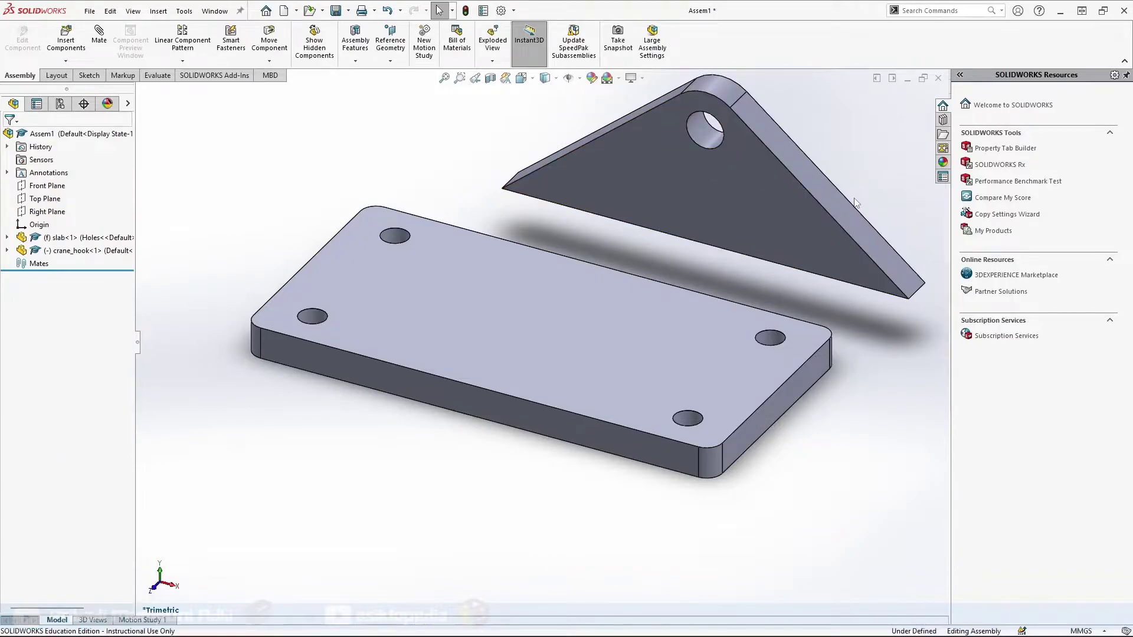
pyautogui.press('f')
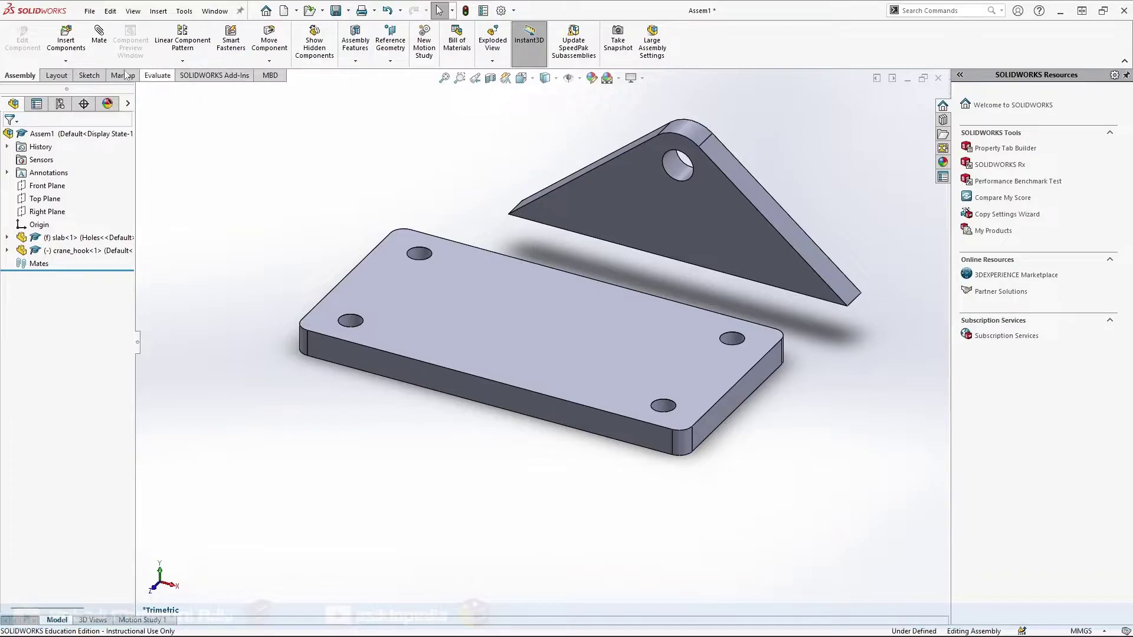
# - Add a coincident mate between the slab's top face and the crane hook's flat face
pyautogui.click(99, 36)
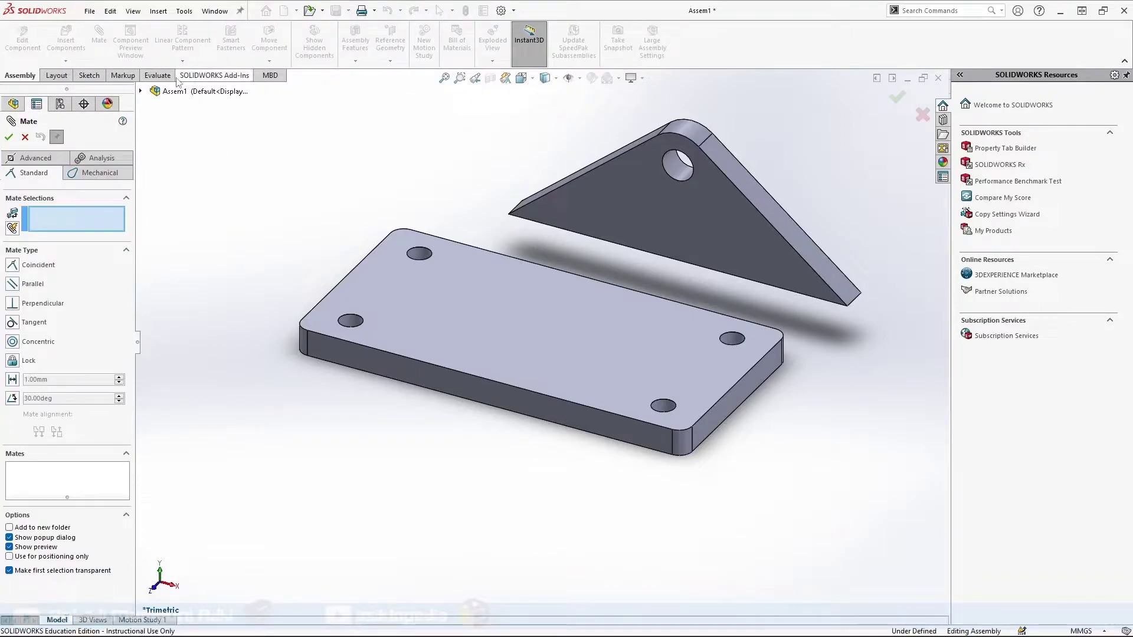
pyautogui.click(516, 296)
pyautogui.moveTo(834, 416); pyautogui.dragTo(833, 298, button='middle')
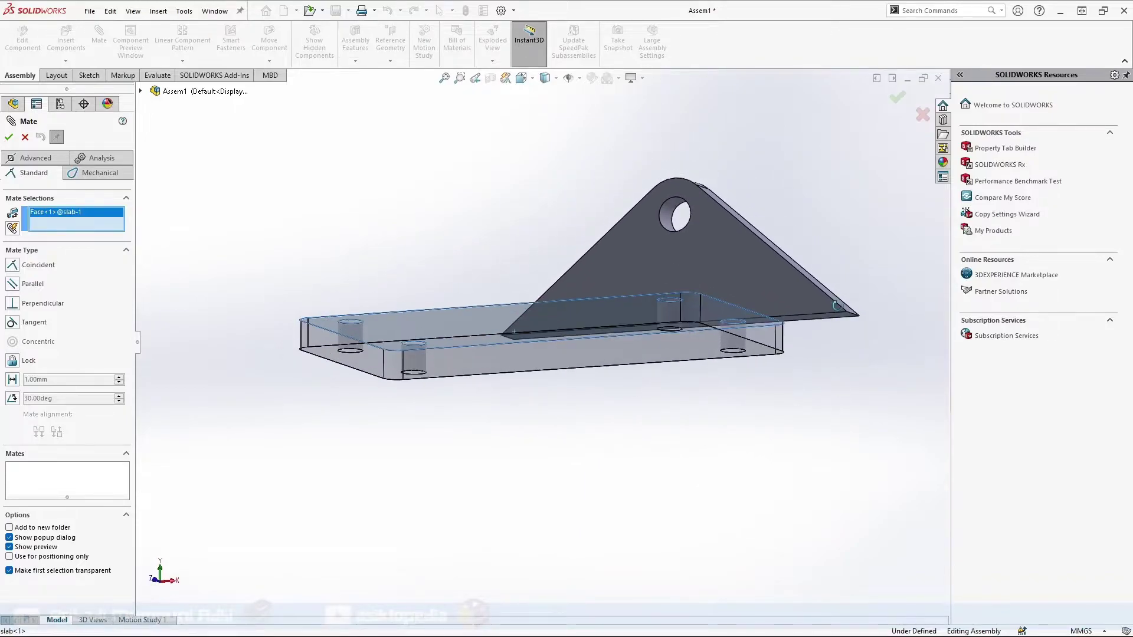
pyautogui.click(849, 318)
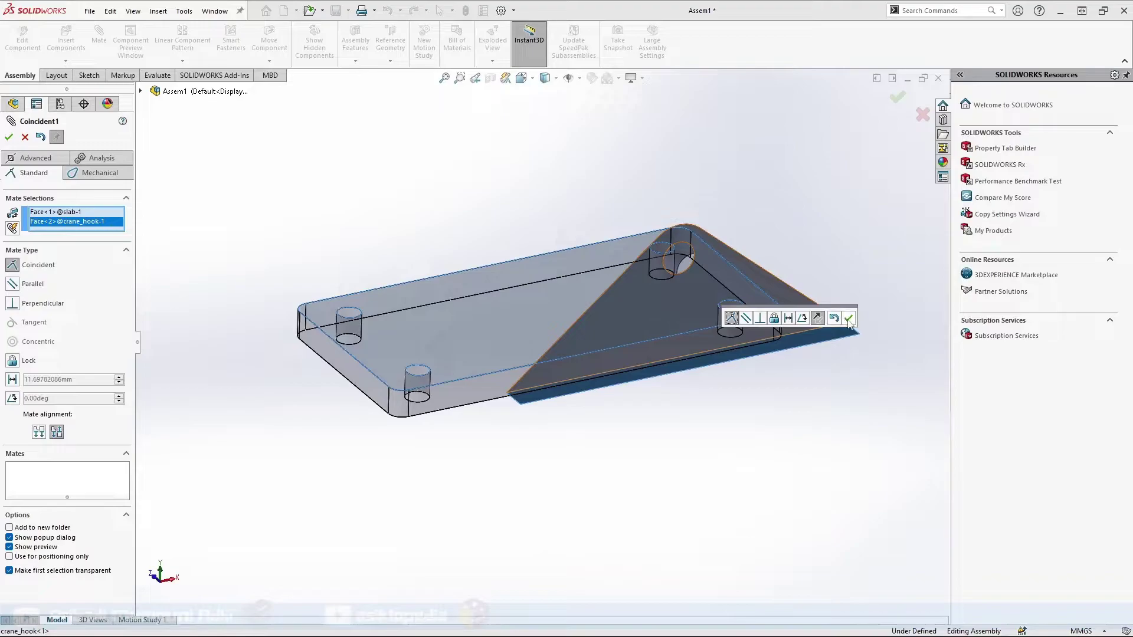
pyautogui.click(848, 319)
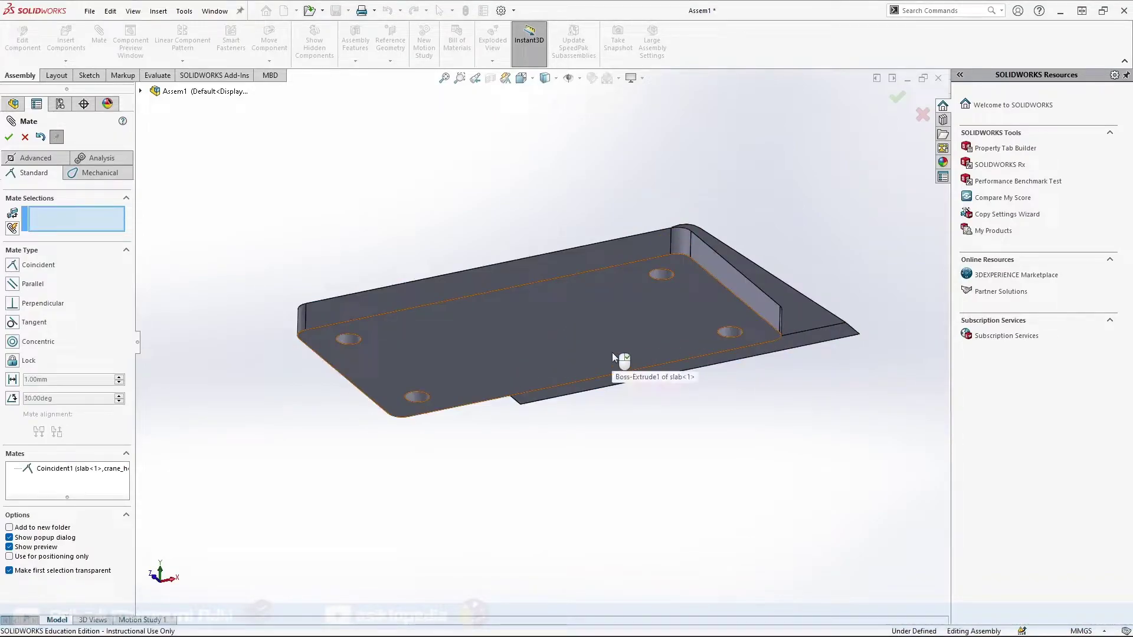
pyautogui.hotkey('ctrl', '7')
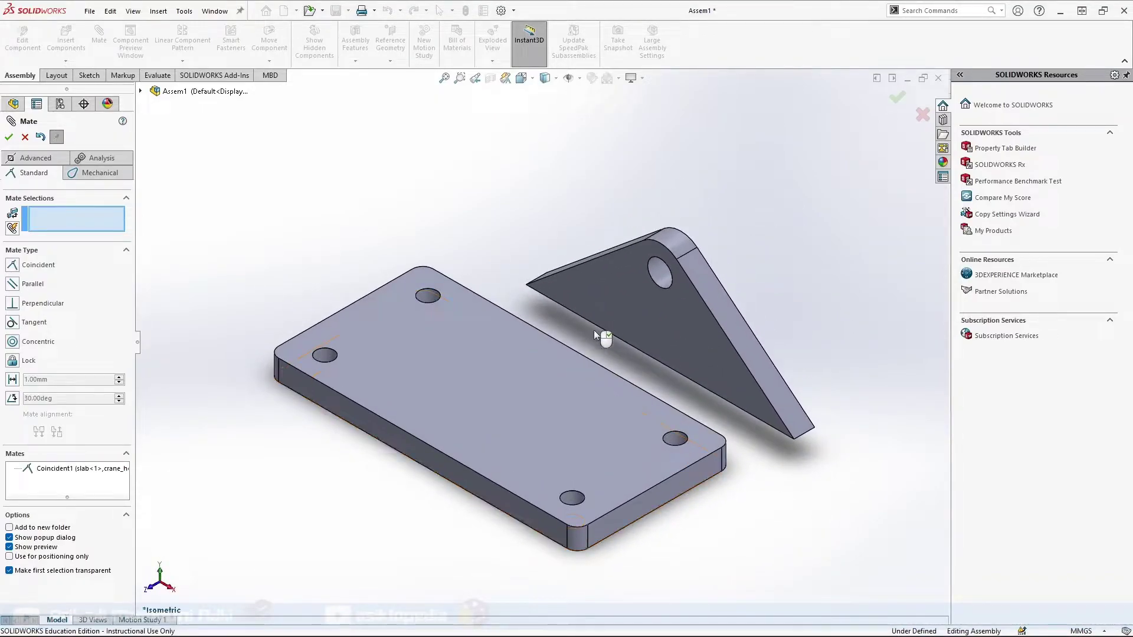
# - Mate the slab's Front Plane coincident with the crane hook's Front Plane
pyautogui.click(141, 91)
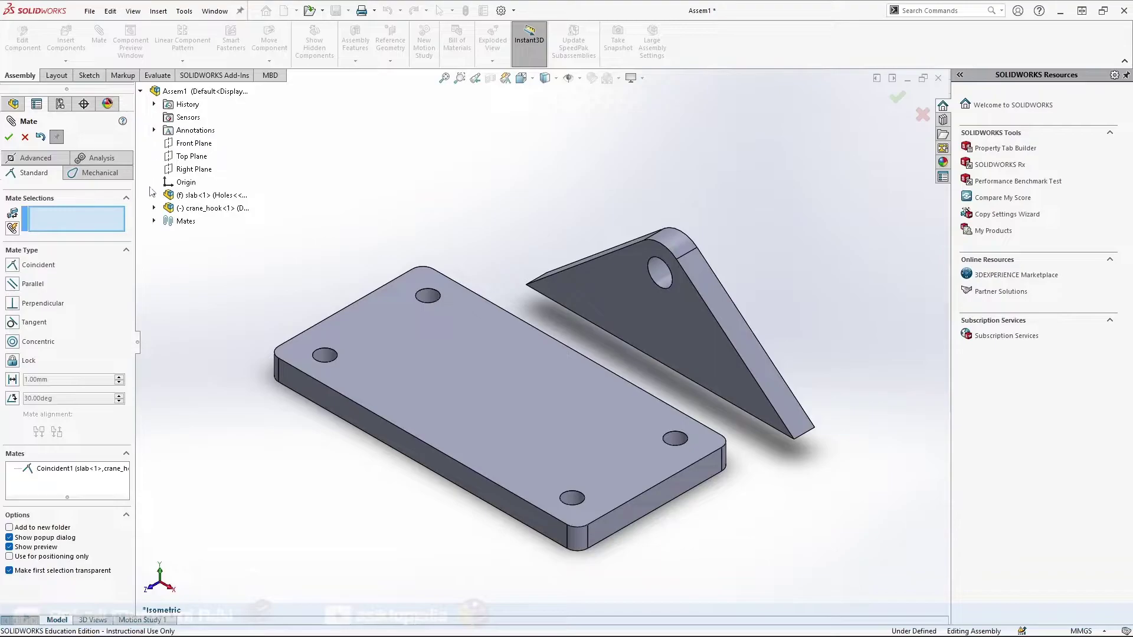
pyautogui.click(154, 196)
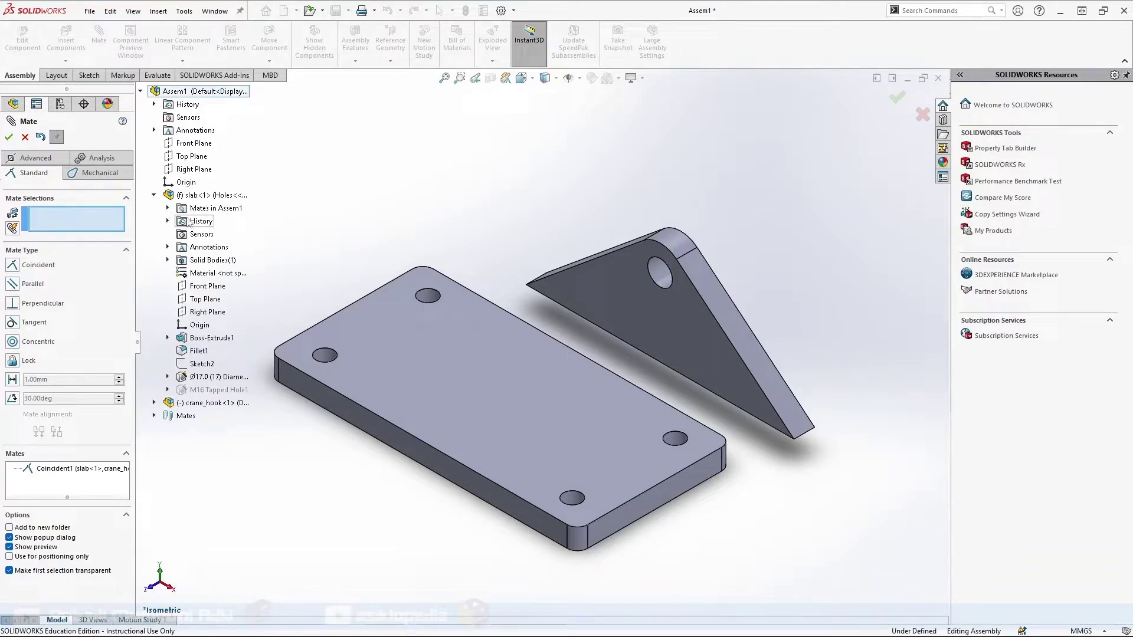
pyautogui.click(206, 287)
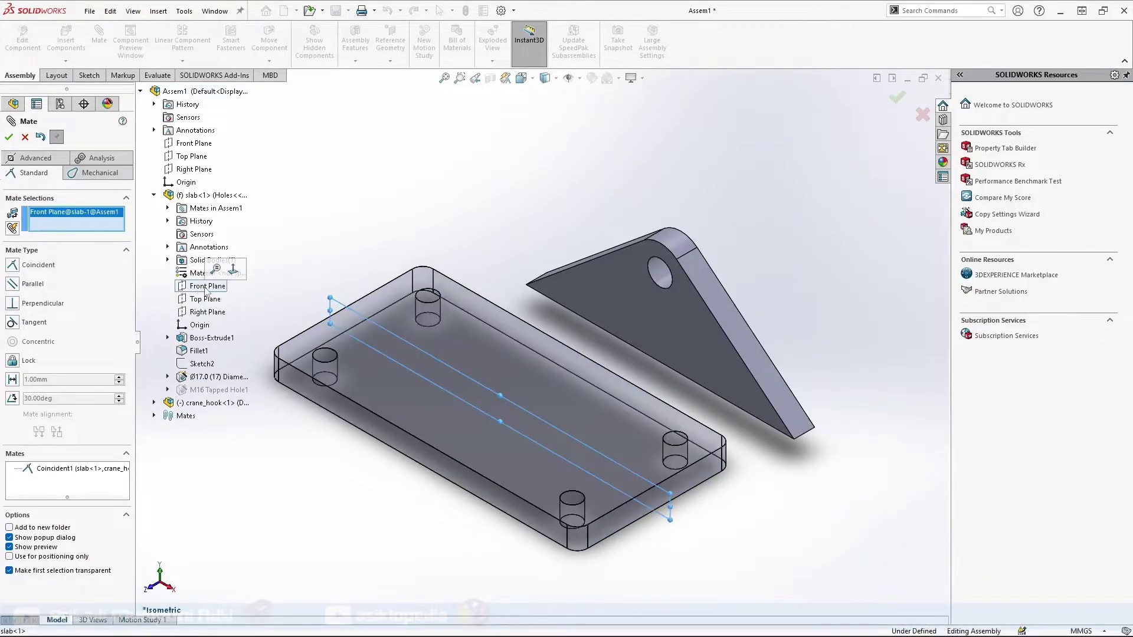
pyautogui.click(154, 403)
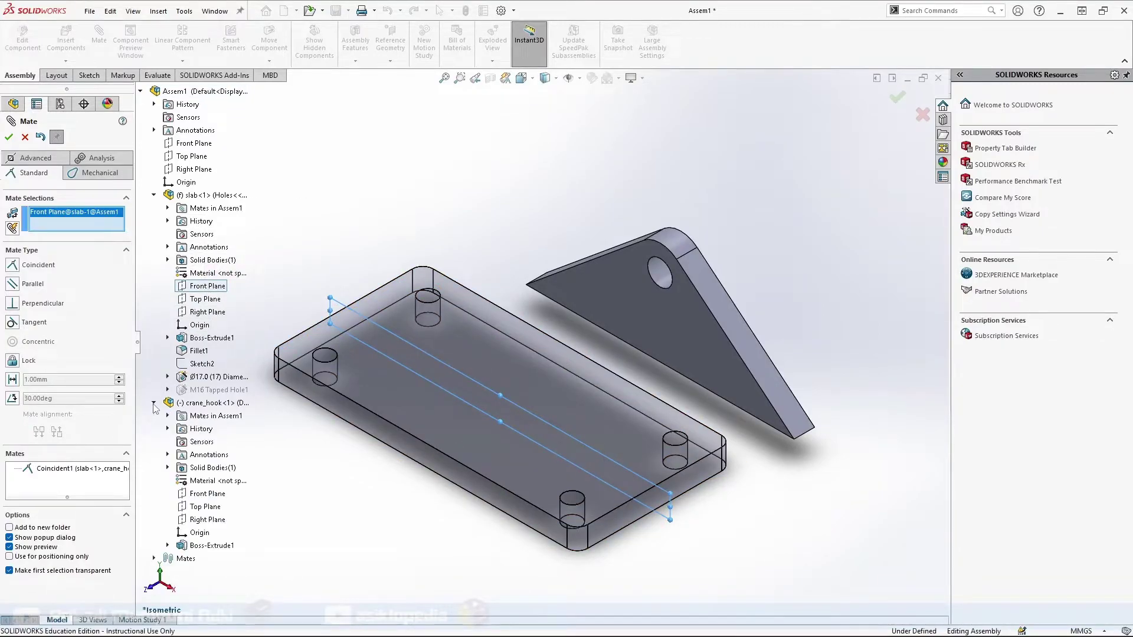
pyautogui.click(204, 494)
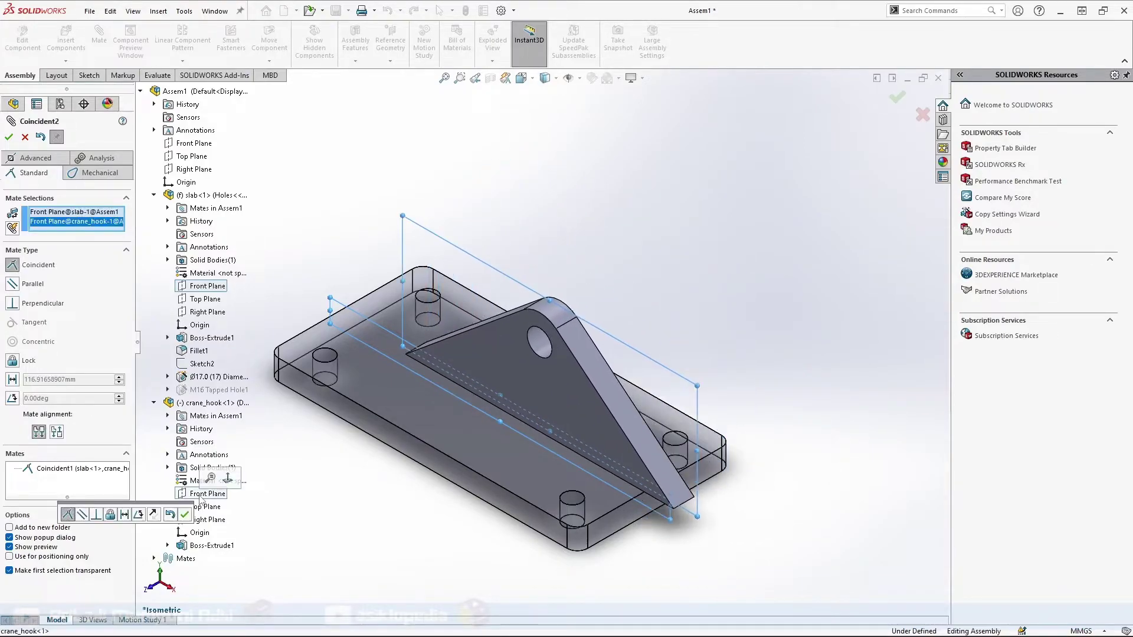
pyautogui.click(10, 137)
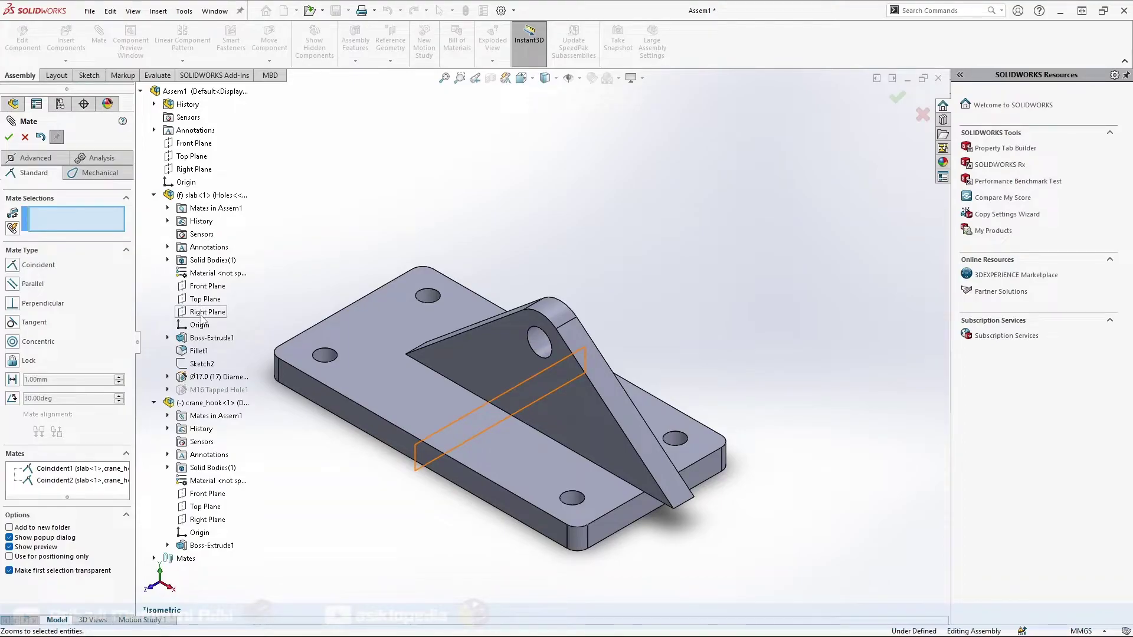
# - Mate the slab's Right Plane coincident with the crane hook's Right Plane
pyautogui.click(203, 313)
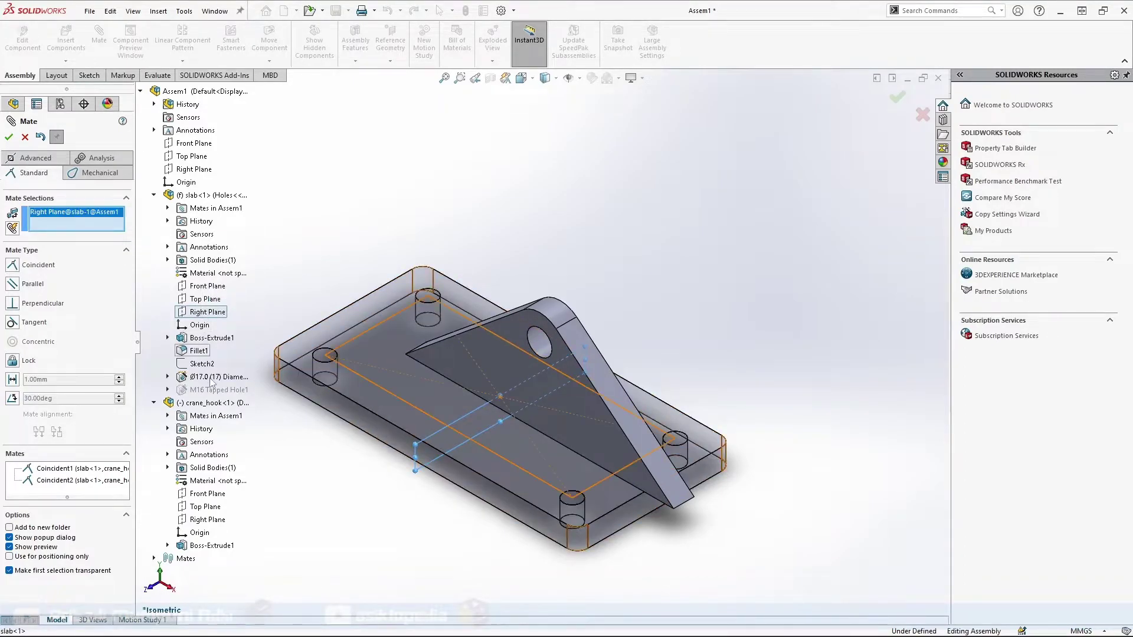
pyautogui.click(208, 519)
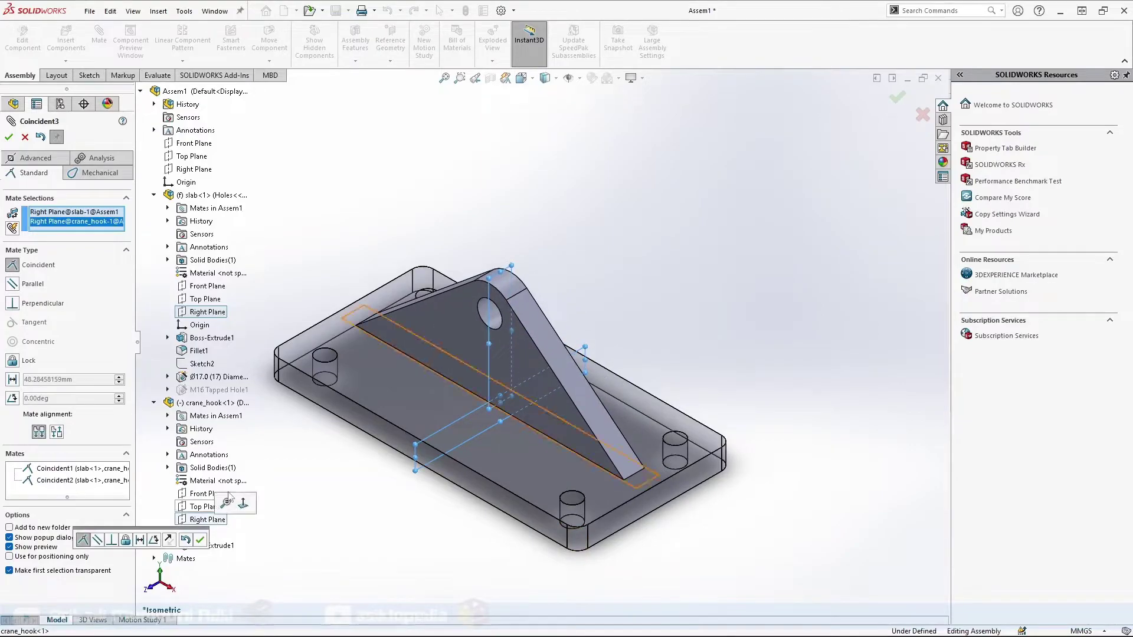
pyautogui.click(10, 138)
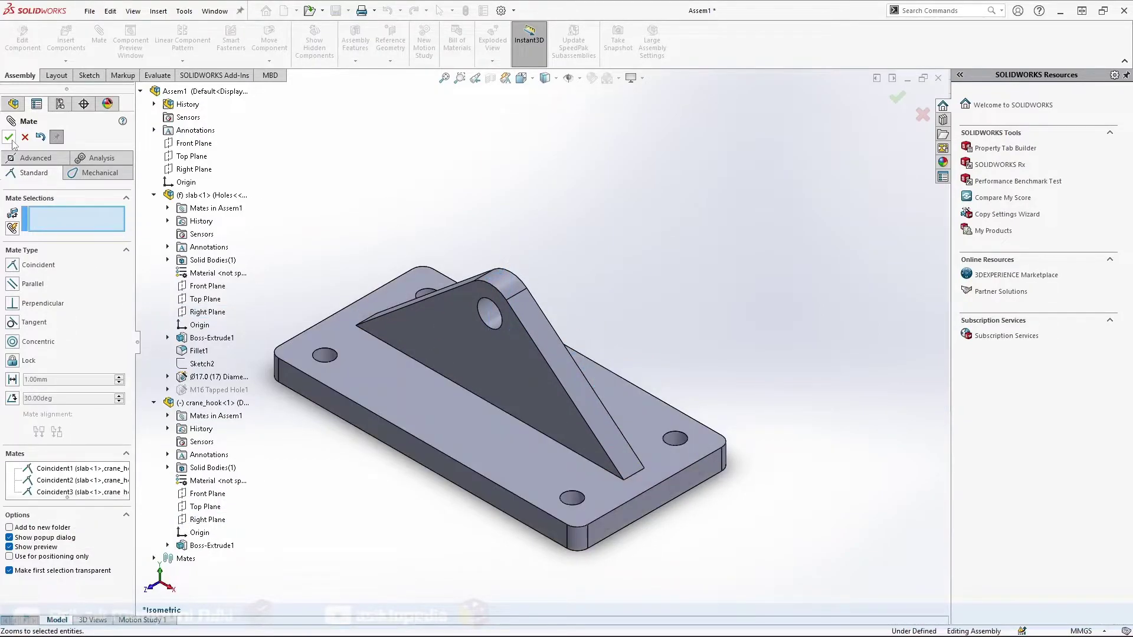
pyautogui.click(9, 137)
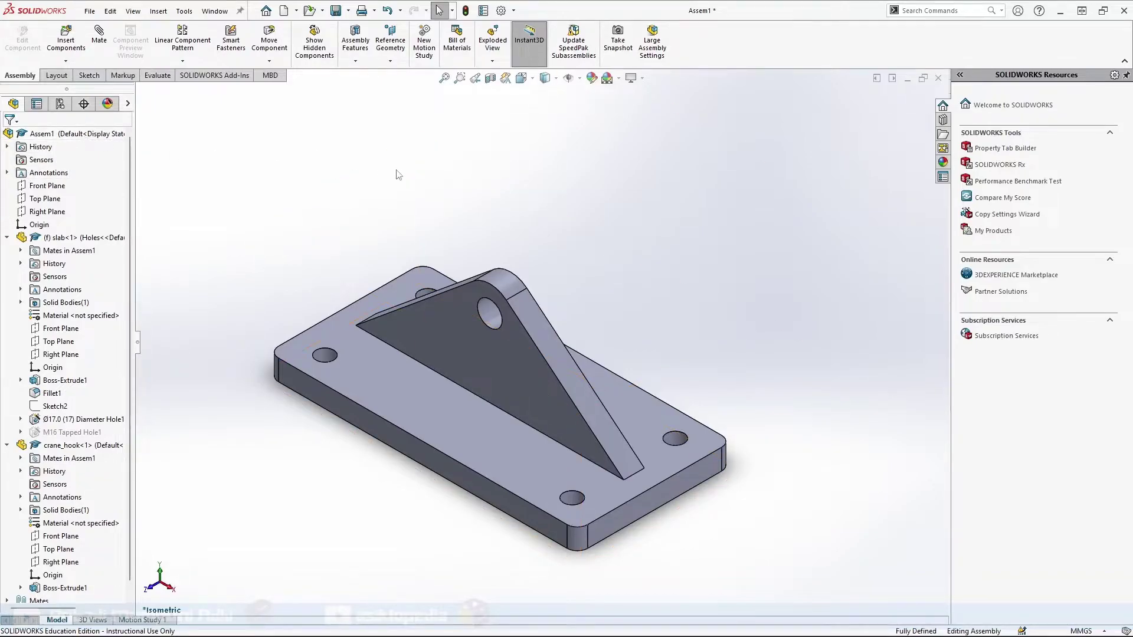
# - Save the assembly as crane_hook-complete
pyautogui.click(335, 11)
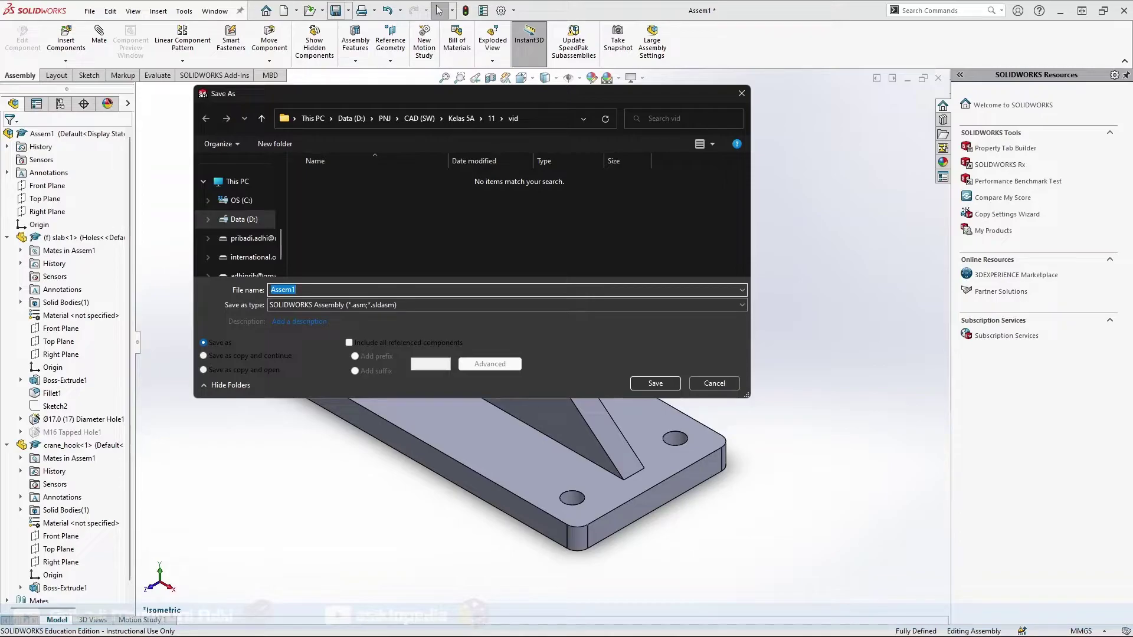
pyautogui.write('cran')
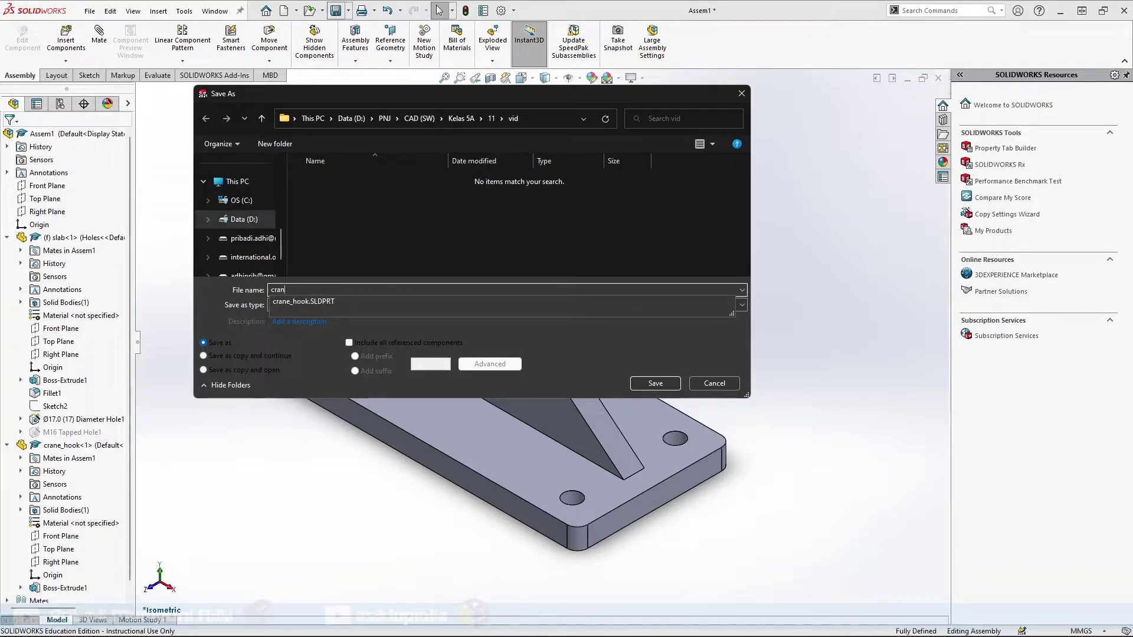
pyautogui.write('e_h')
pyautogui.write('ook')
pyautogui.write('-complete')
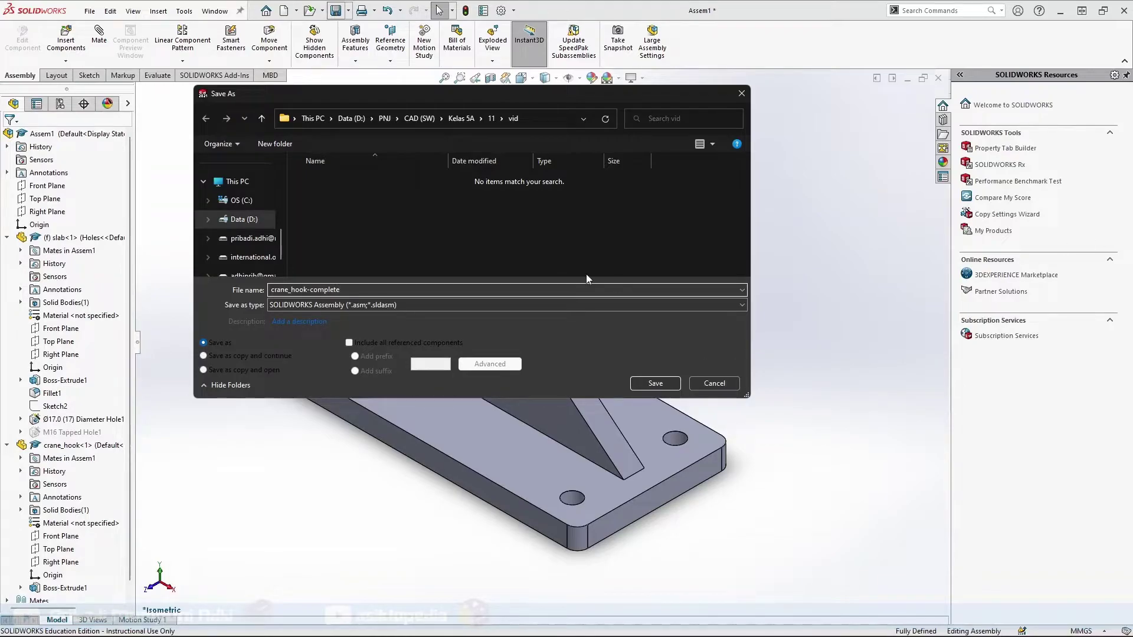
pyautogui.click(646, 383)
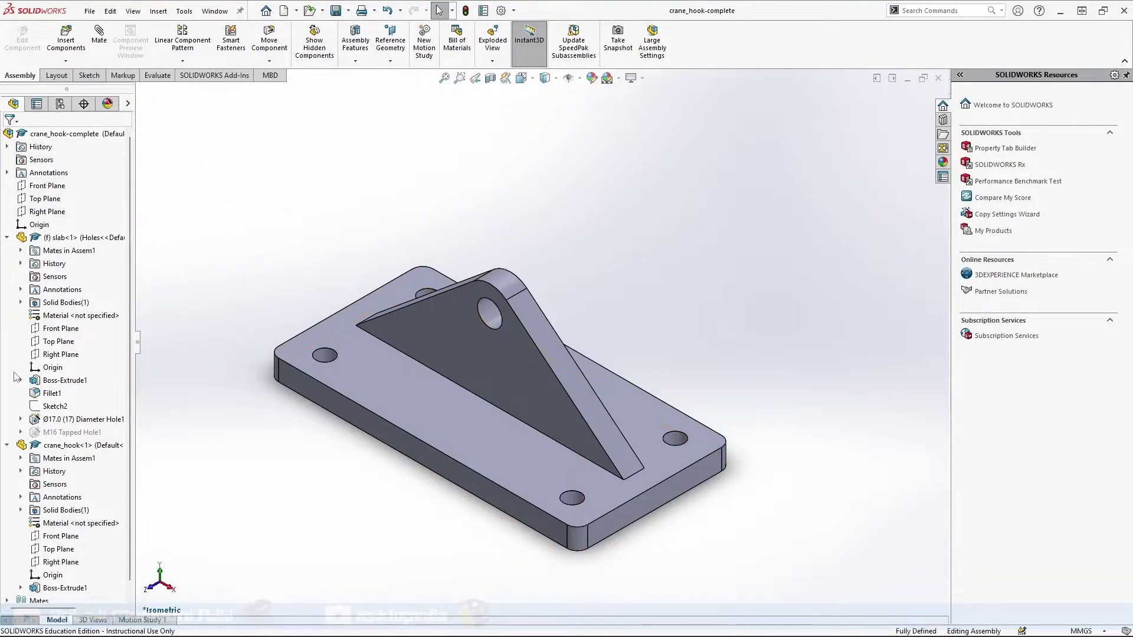
# - Set the top-level assembly's feature tree to Show Hierarchy Only
pyautogui.click(44, 135)
pyautogui.rightClick(44, 136)
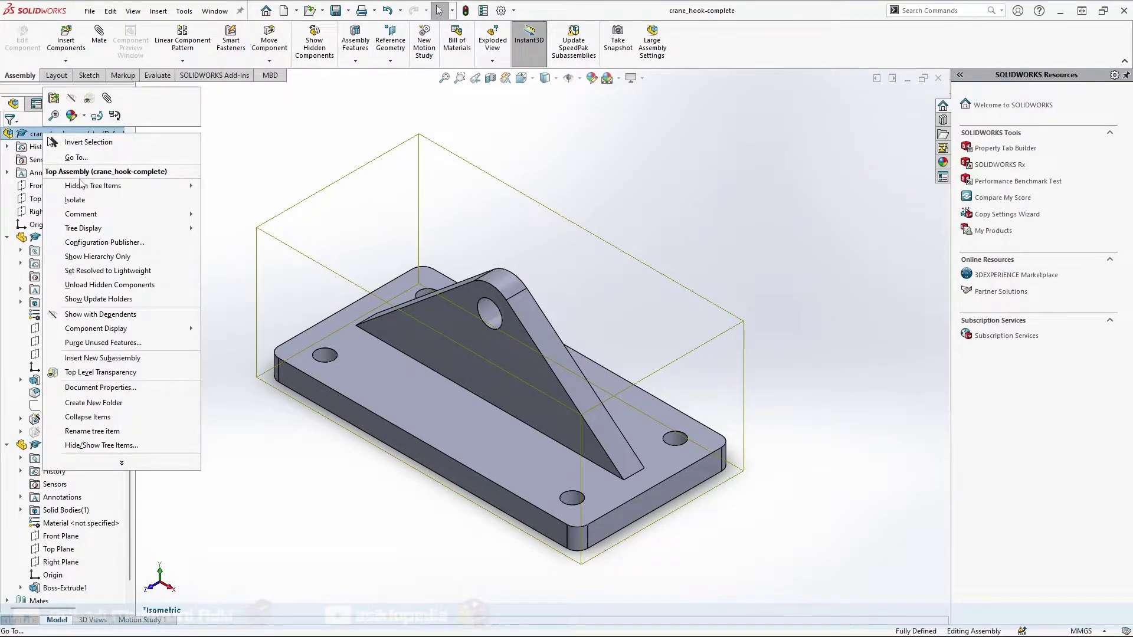
pyautogui.click(114, 419)
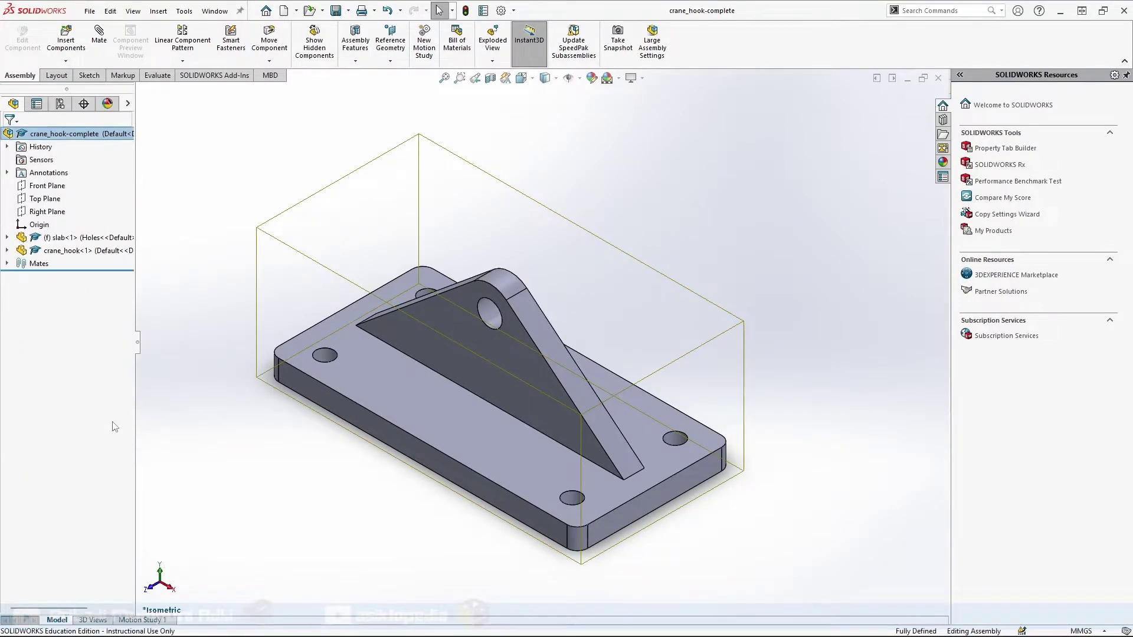
pyautogui.click(866, 246)
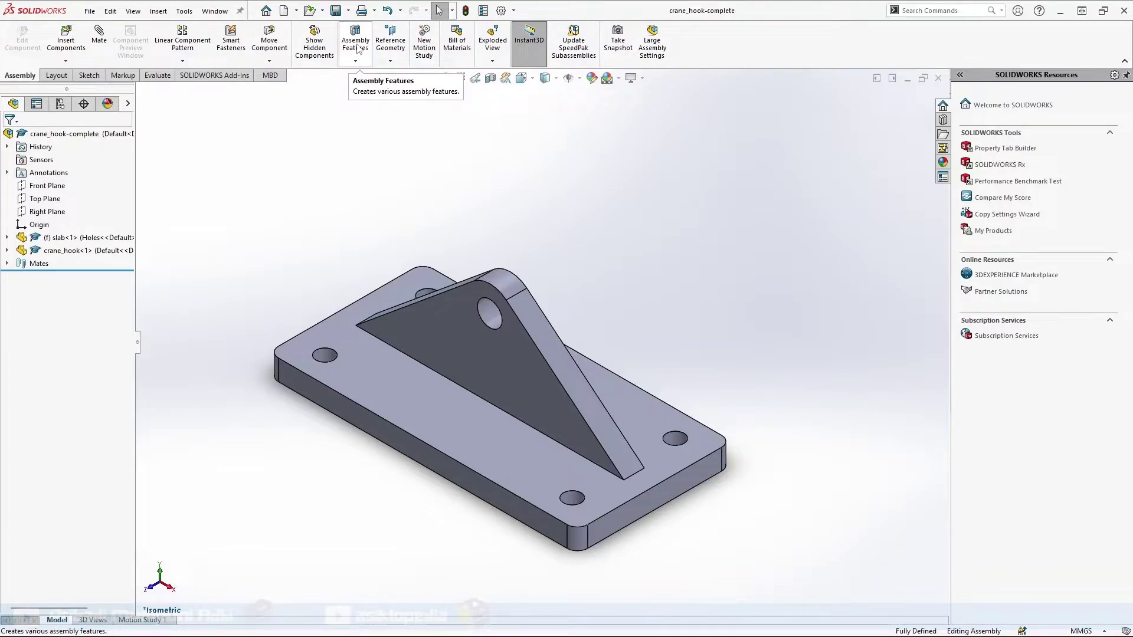
# - Start a Weld Bead from the Assembly Features list in crane_hook-complete
pyautogui.click(357, 48)
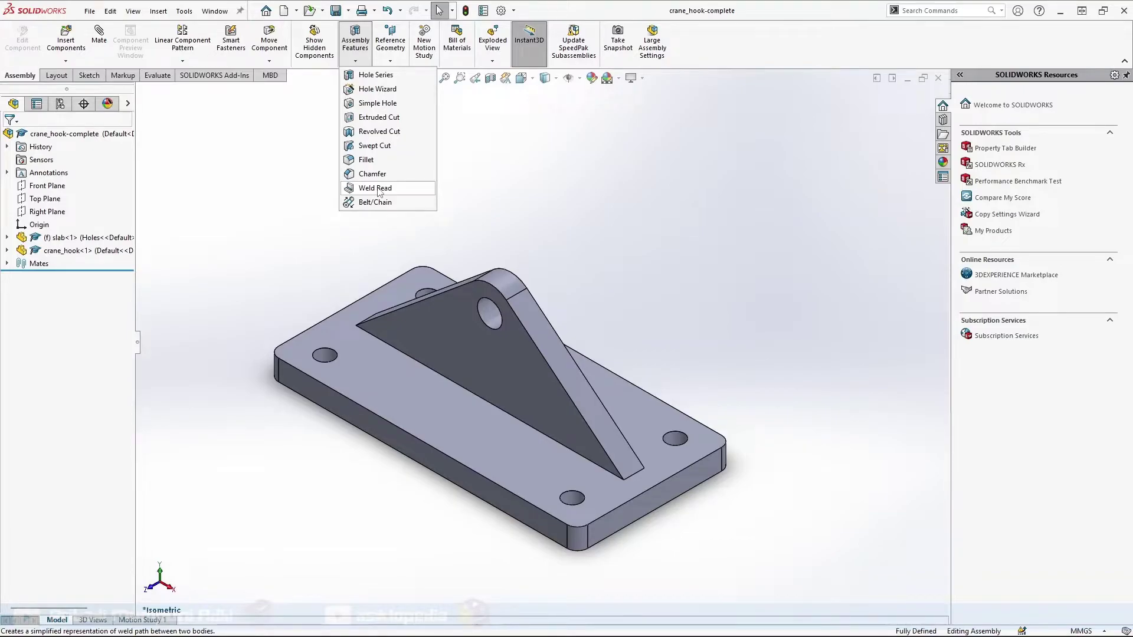
pyautogui.click(375, 188)
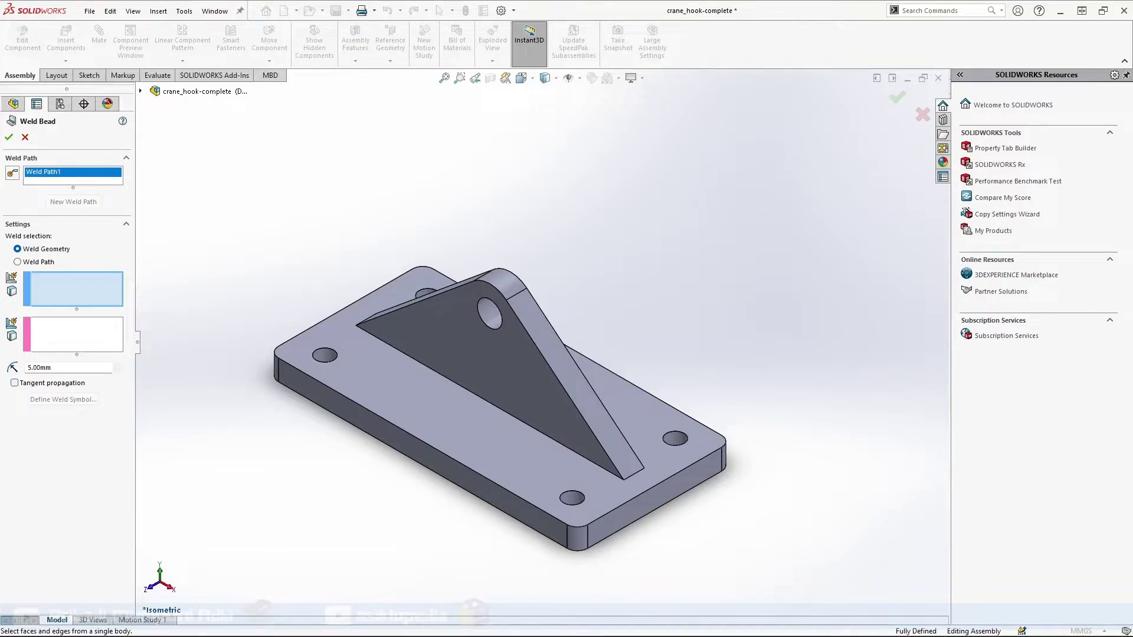
# - Add the gusset's four bottom edges (540 mm total) to a 5 mm weld path, then view isometric
pyautogui.click(18, 262)
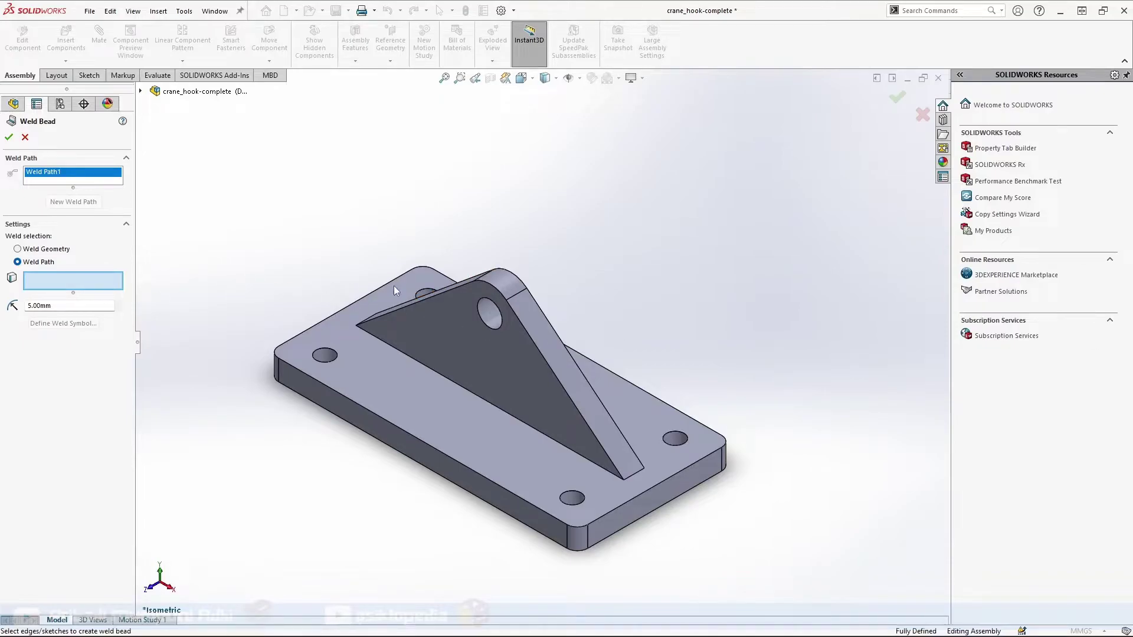
pyautogui.click(415, 362)
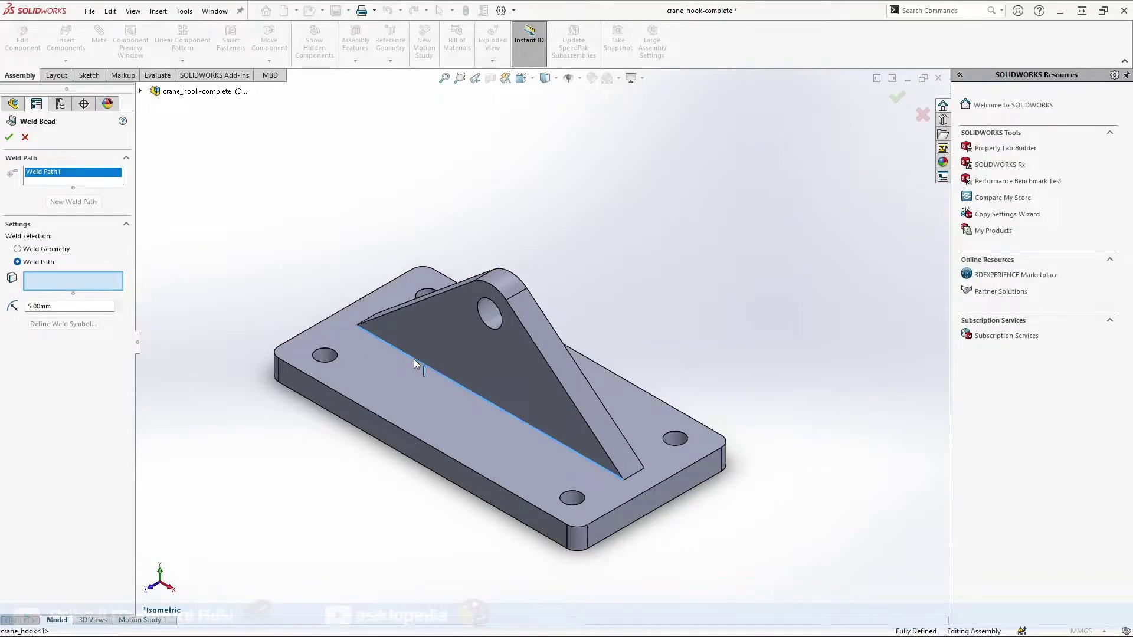
pyautogui.click(642, 471)
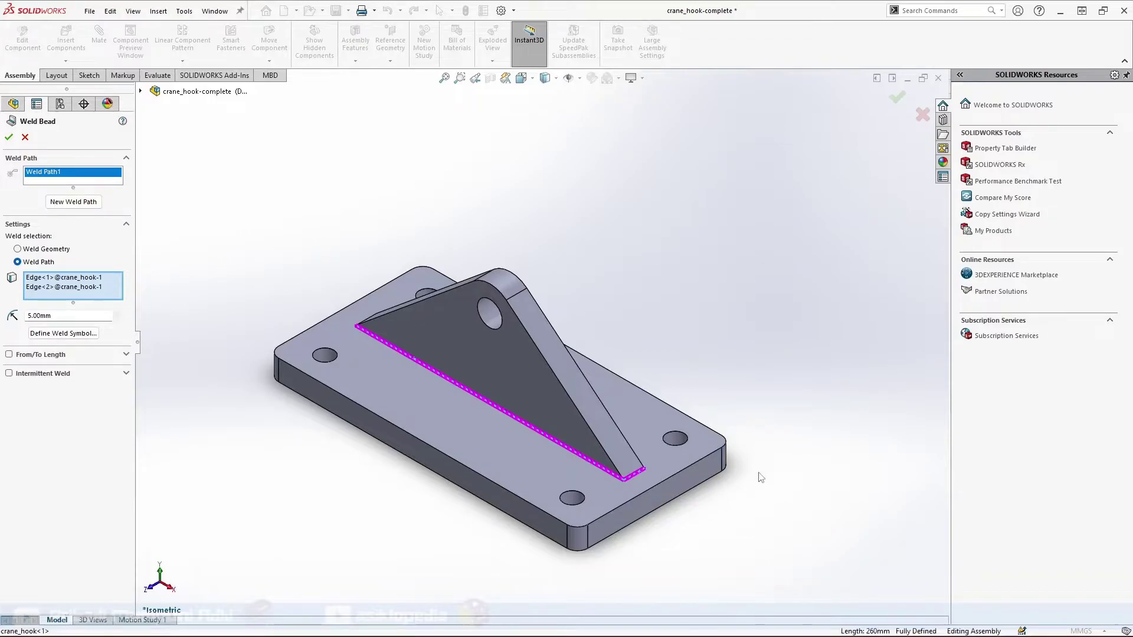
pyautogui.moveTo(654, 473); pyautogui.dragTo(532, 451, button='middle')
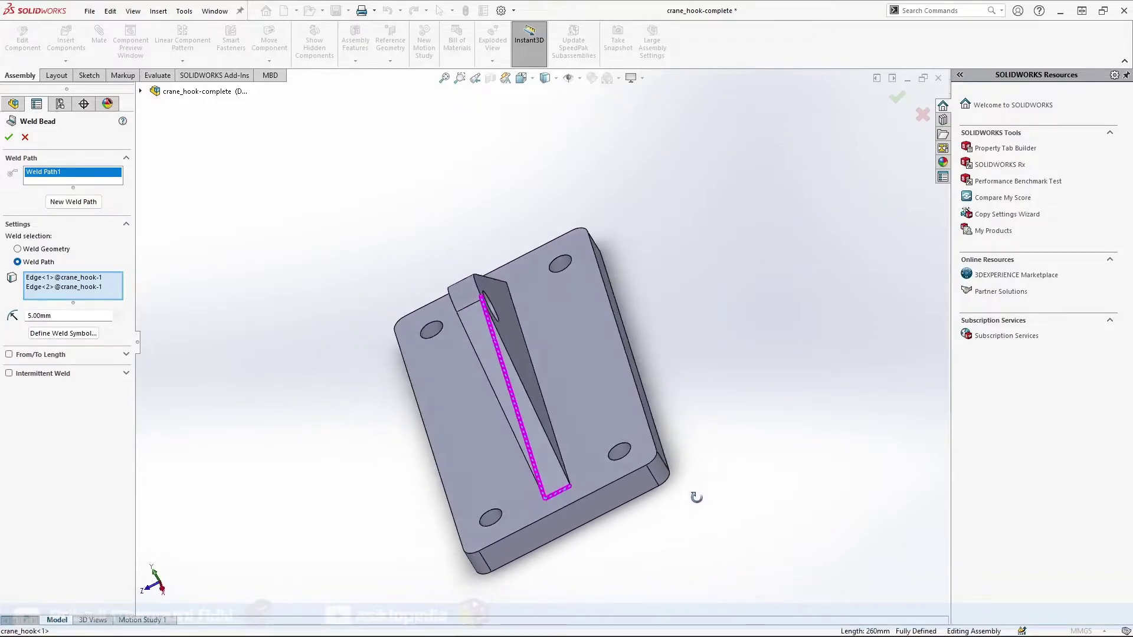
pyautogui.click(542, 427)
pyautogui.moveTo(587, 427); pyautogui.dragTo(589, 497, button='middle')
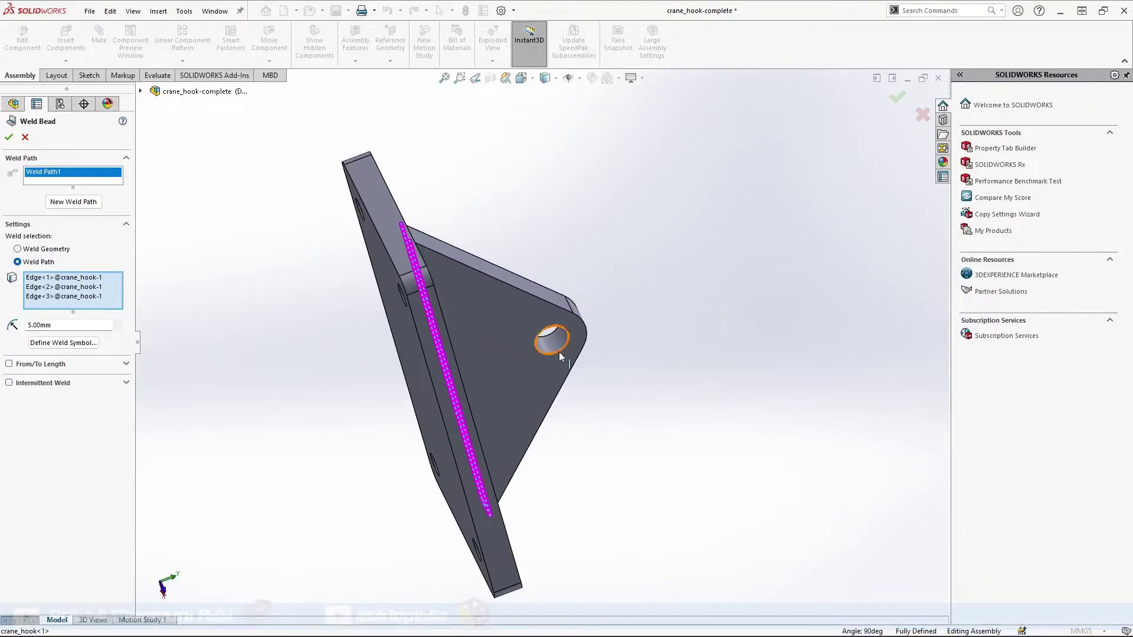
pyautogui.moveTo(549, 345); pyautogui.dragTo(513, 407, button='middle')
pyautogui.click(348, 276)
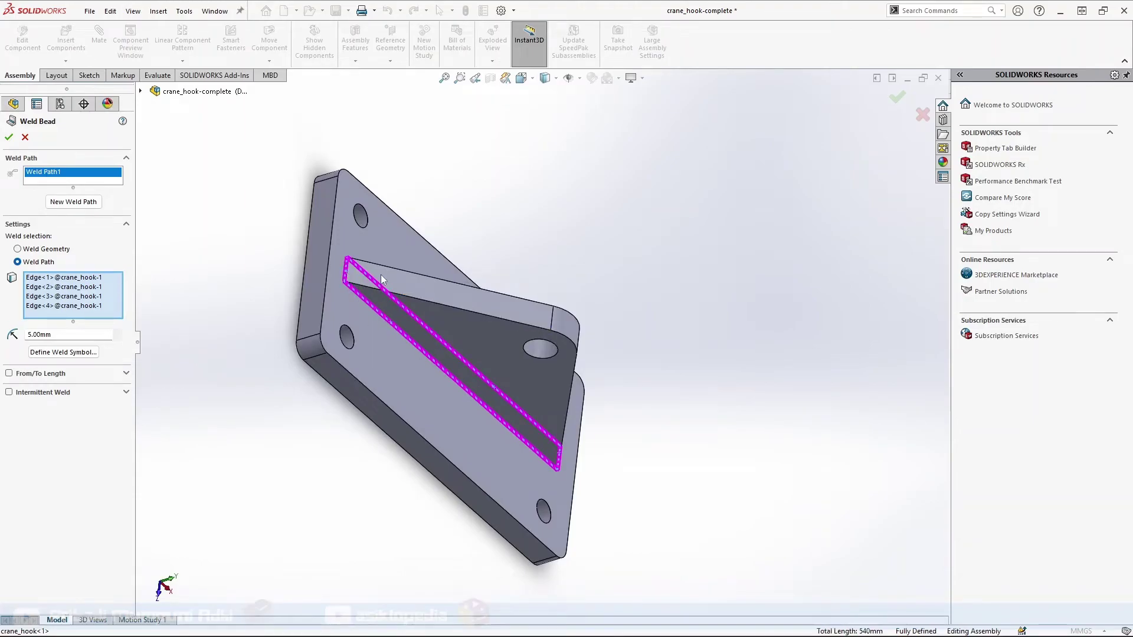
pyautogui.hotkey('ctrl', '7')
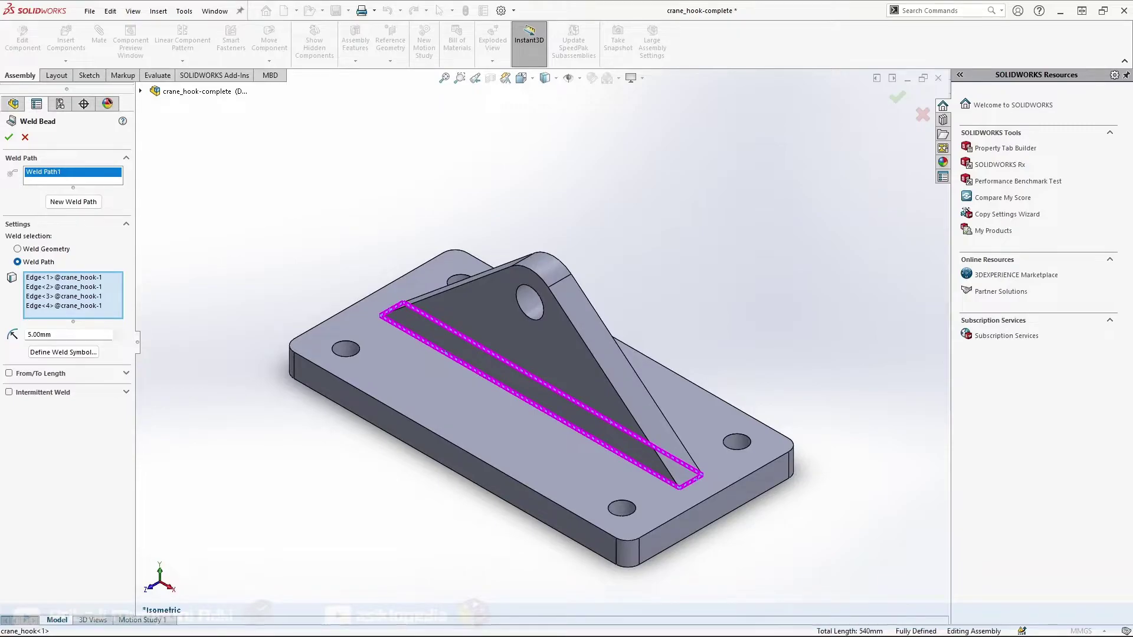
# - Create Weld Bead1 along the crane hook's base
pyautogui.click(9, 137)
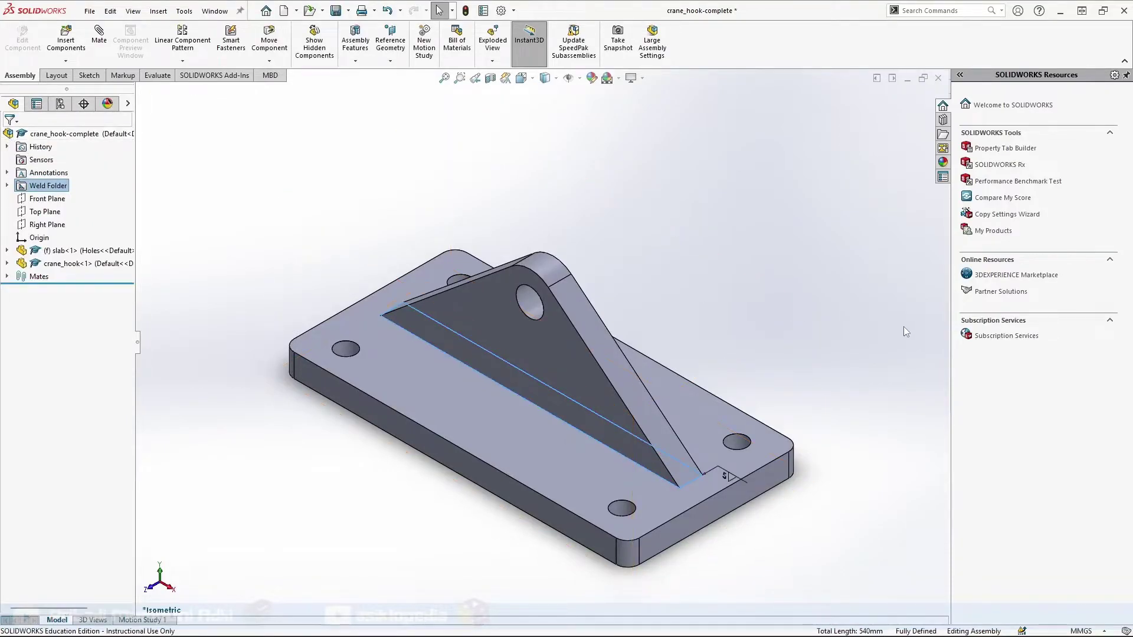
pyautogui.scroll(-4, 755, 477)
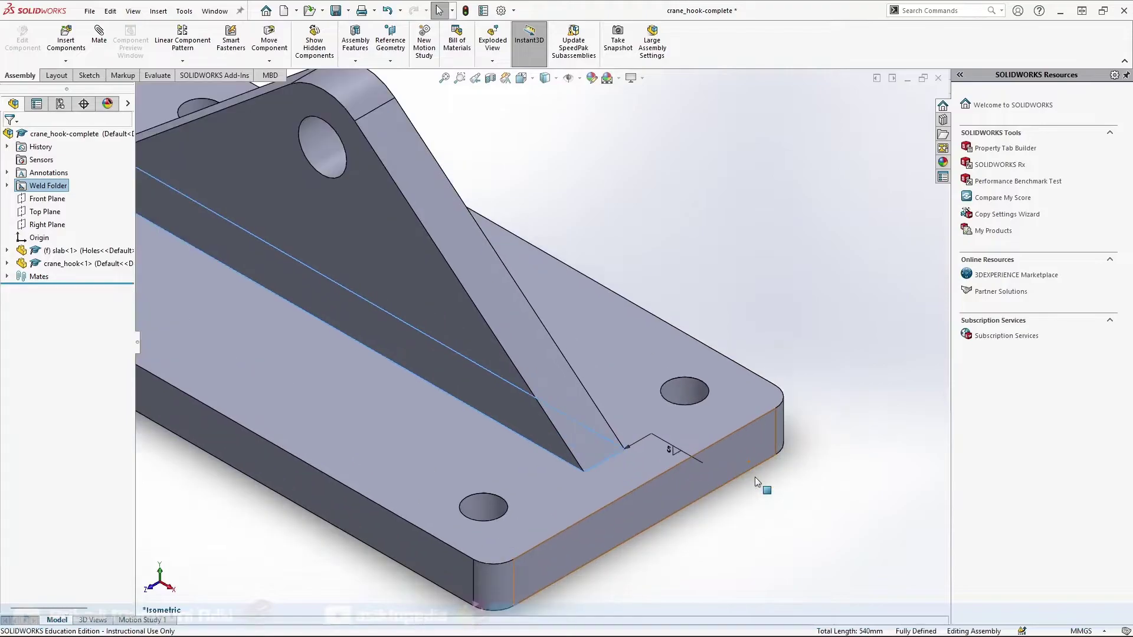
pyautogui.scroll(-4, 755, 476)
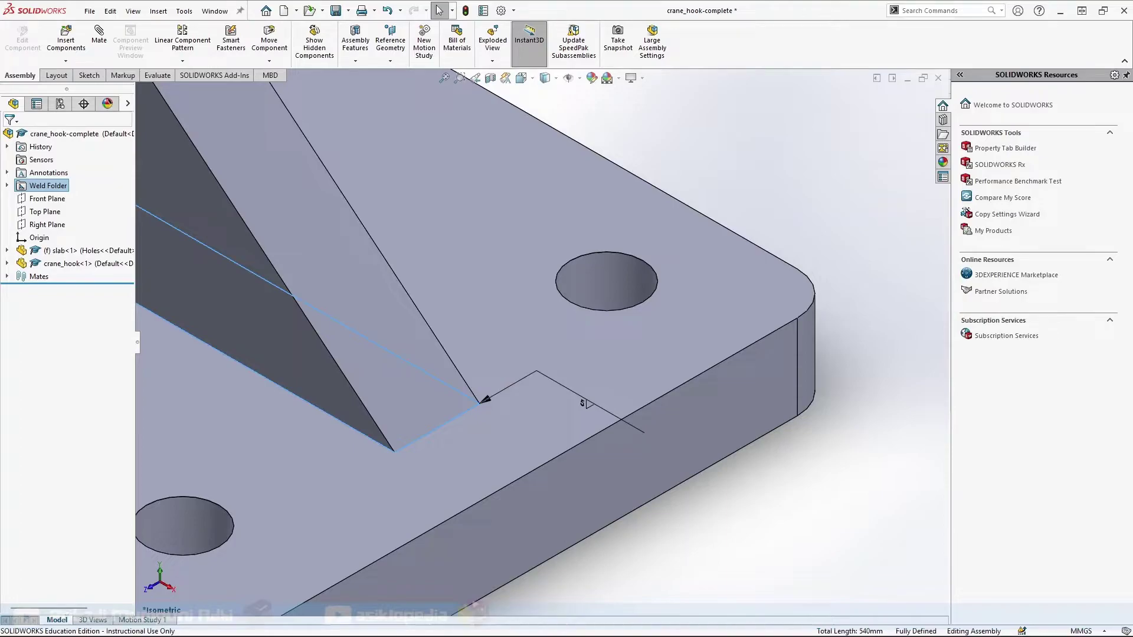
pyautogui.scroll(2, 310, 299)
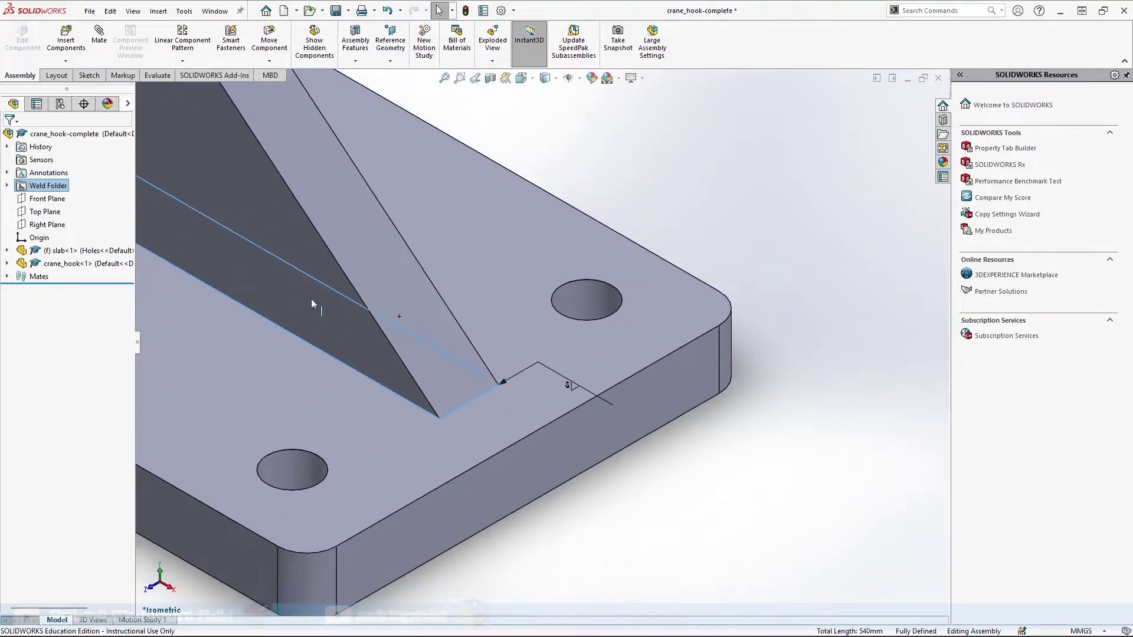
pyautogui.scroll(5, 311, 299)
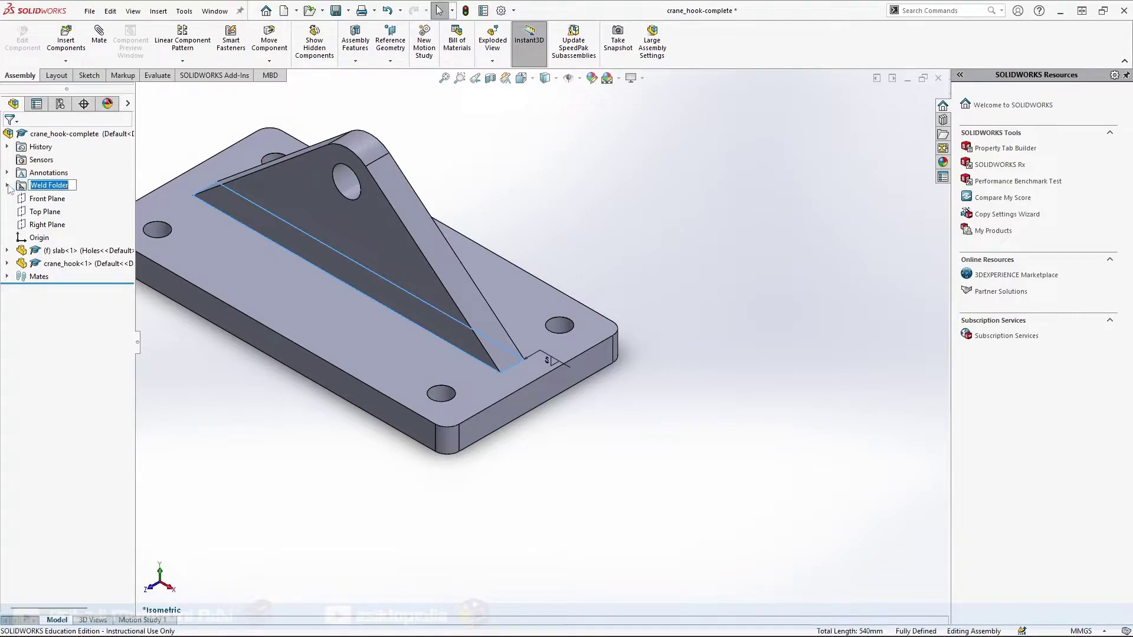
# - Show the cosmetic weld beads from the weld folder and zoom to inspect the bead
pyautogui.rightClick(24, 187)
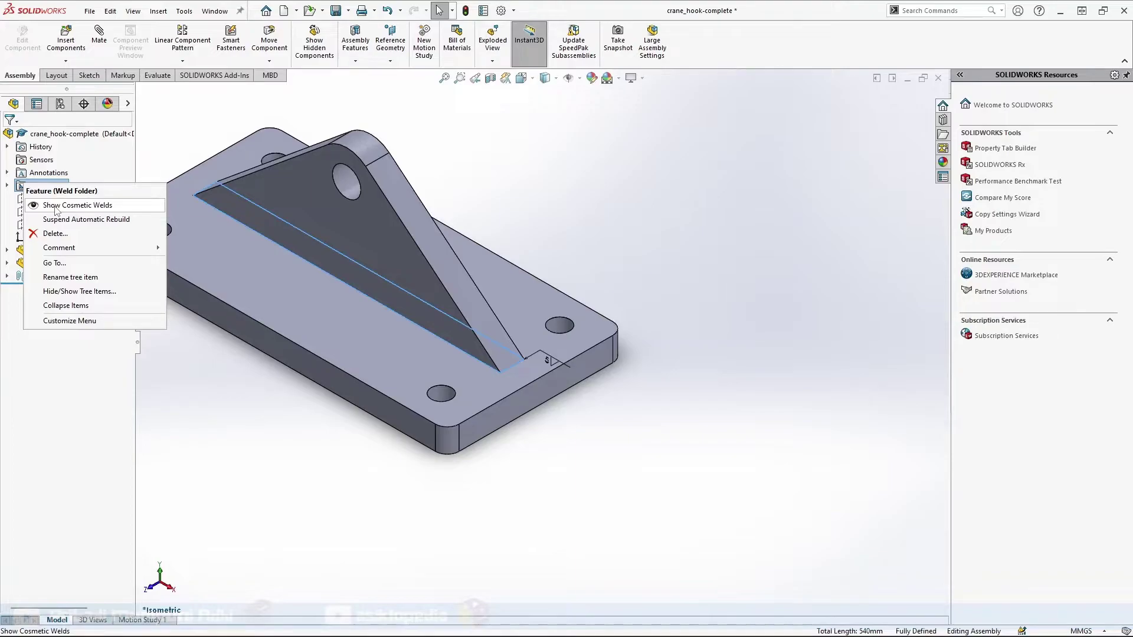
pyautogui.click(56, 208)
pyautogui.scroll(3, 490, 354)
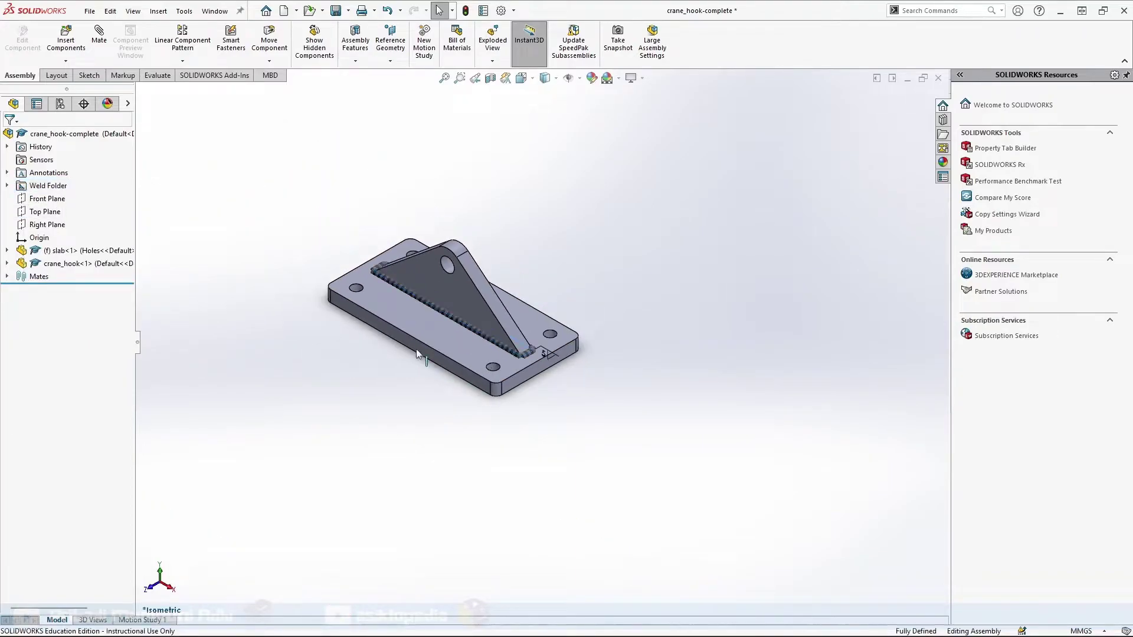
pyautogui.scroll(-3, 508, 348)
pyautogui.scroll(-4, 487, 336)
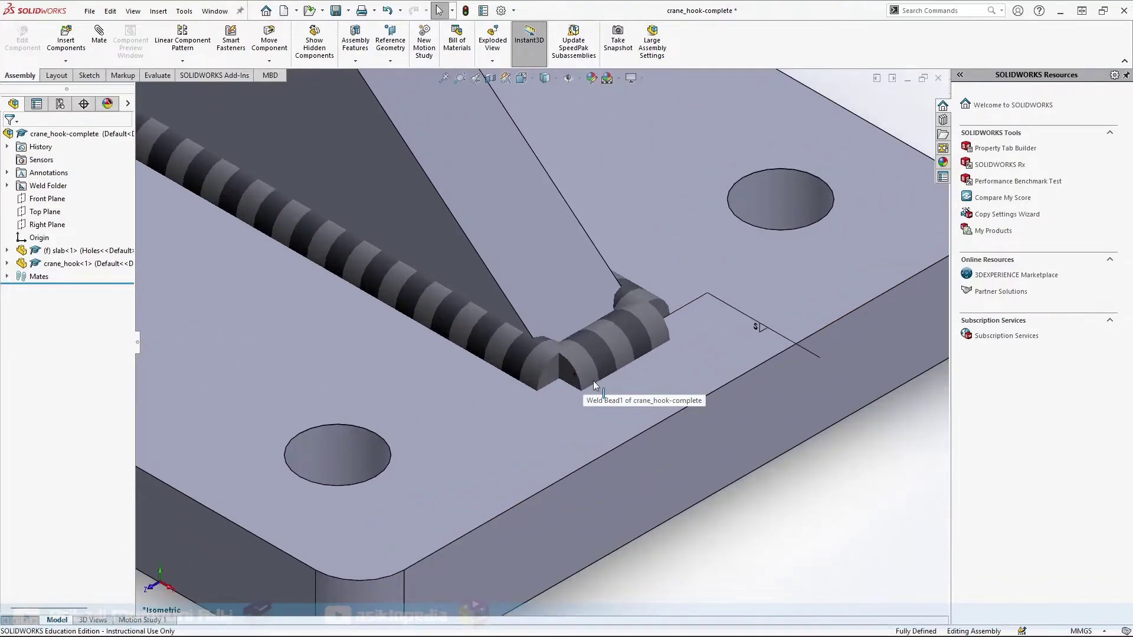
pyautogui.scroll(2, 592, 380)
pyautogui.scroll(2, 596, 372)
pyautogui.scroll(-3, 600, 356)
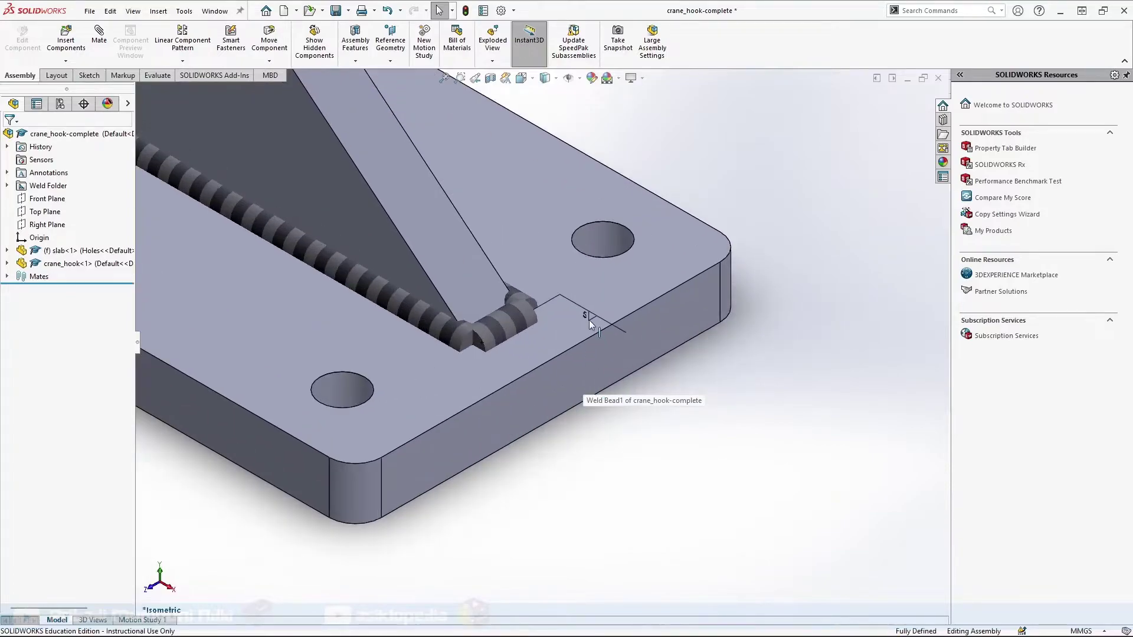
pyautogui.scroll(-2, 578, 329)
pyautogui.scroll(5, 504, 334)
pyautogui.scroll(3, 504, 335)
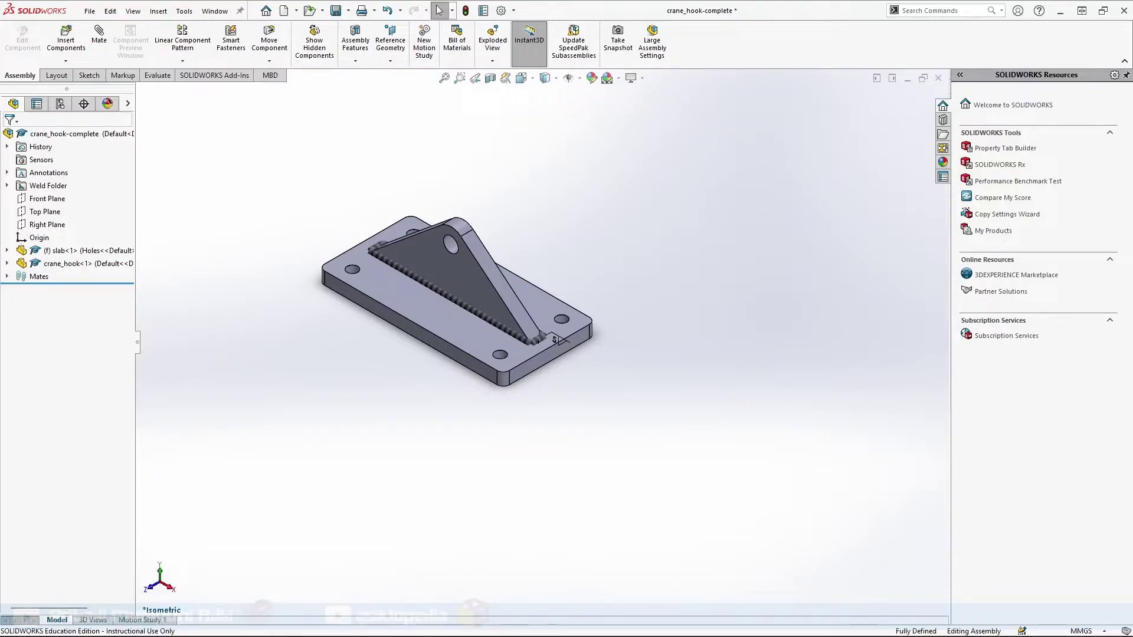
# - Save crane_hook-complete and bring up the new-document options
pyautogui.click(335, 11)
pyautogui.click(297, 12)
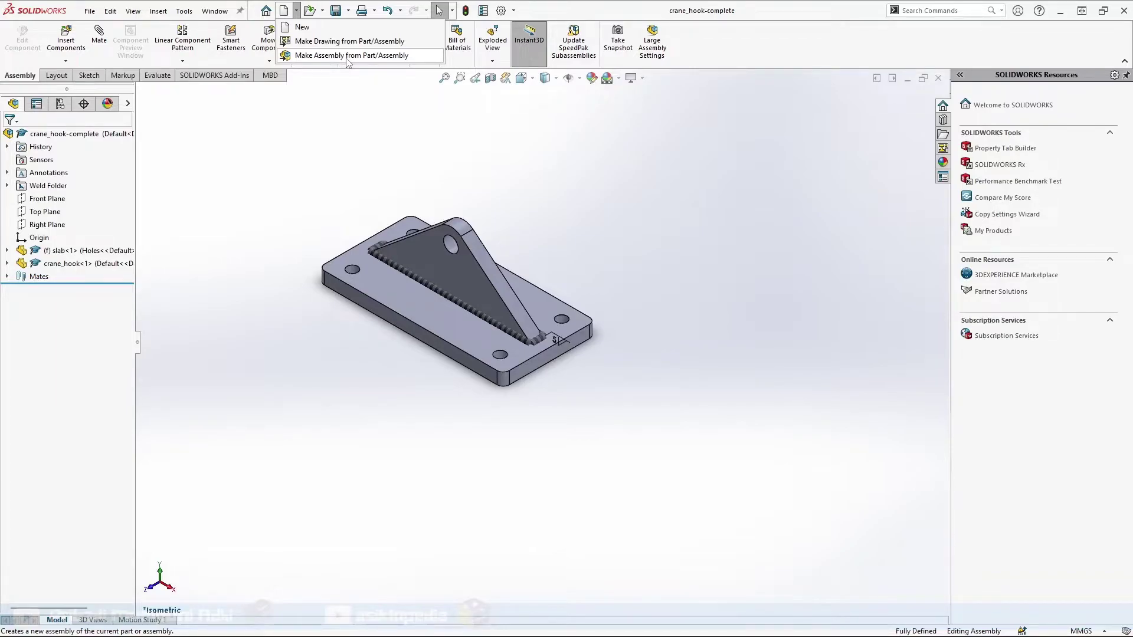
# - Create Assem2 from the Assembly template with crane_hook-complete placed as its fixed first component
pyautogui.click(348, 56)
pyautogui.click(237, 218)
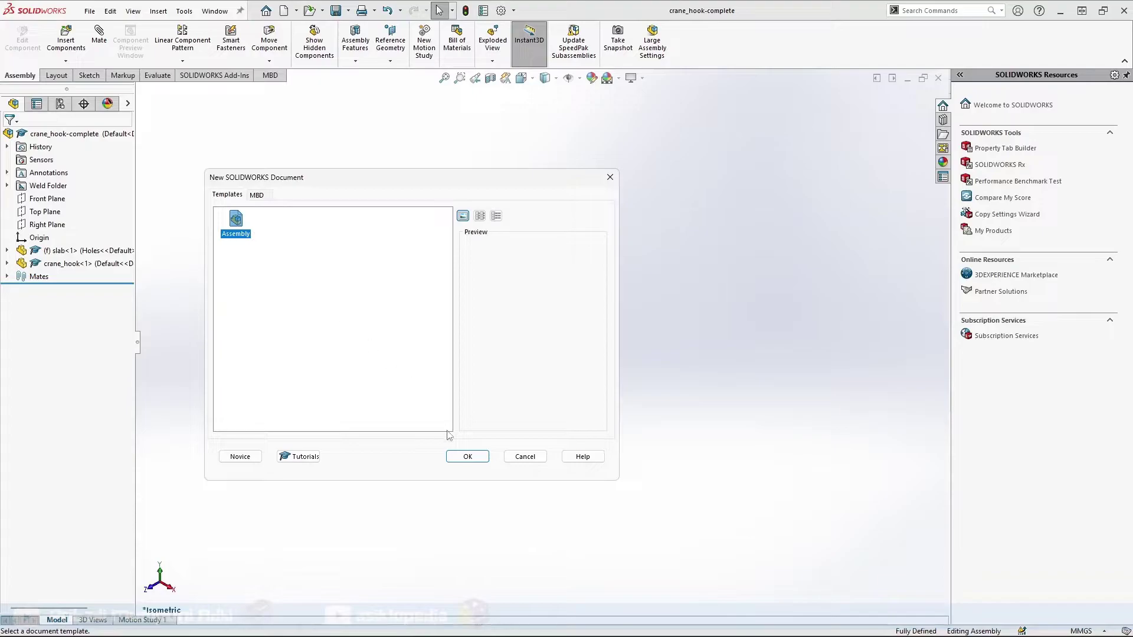
pyautogui.click(468, 456)
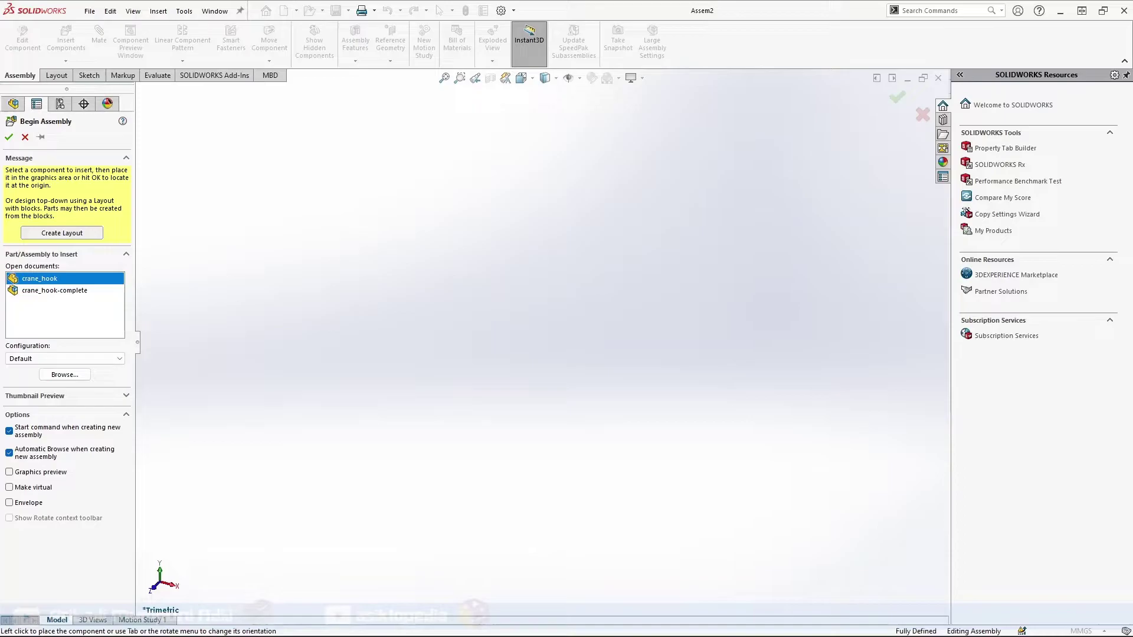
pyautogui.click(64, 291)
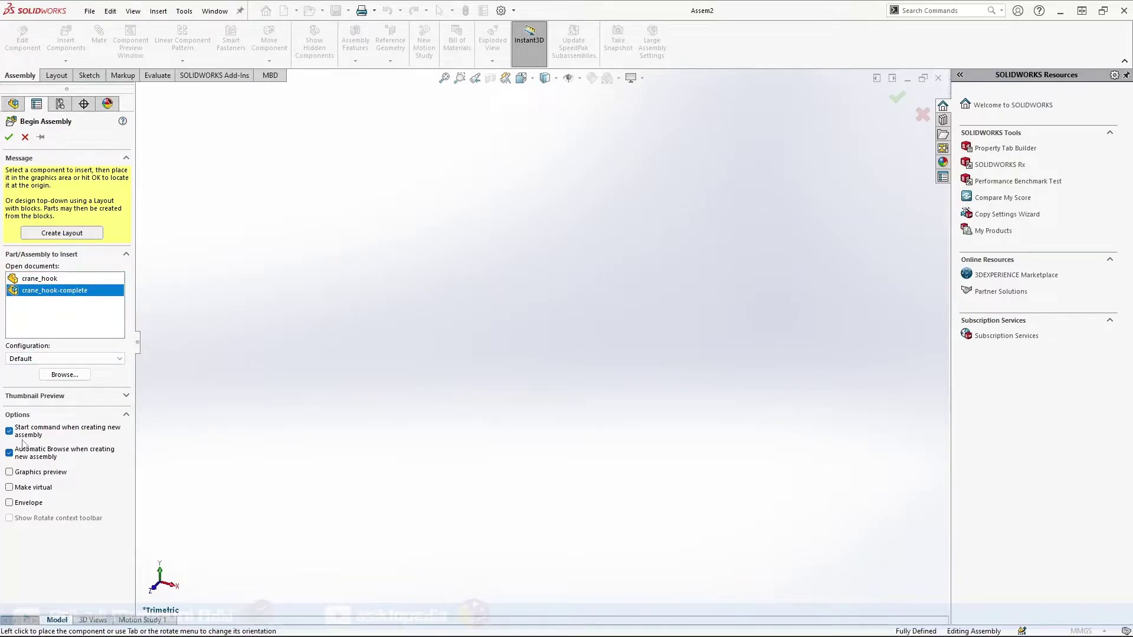
pyautogui.click(9, 472)
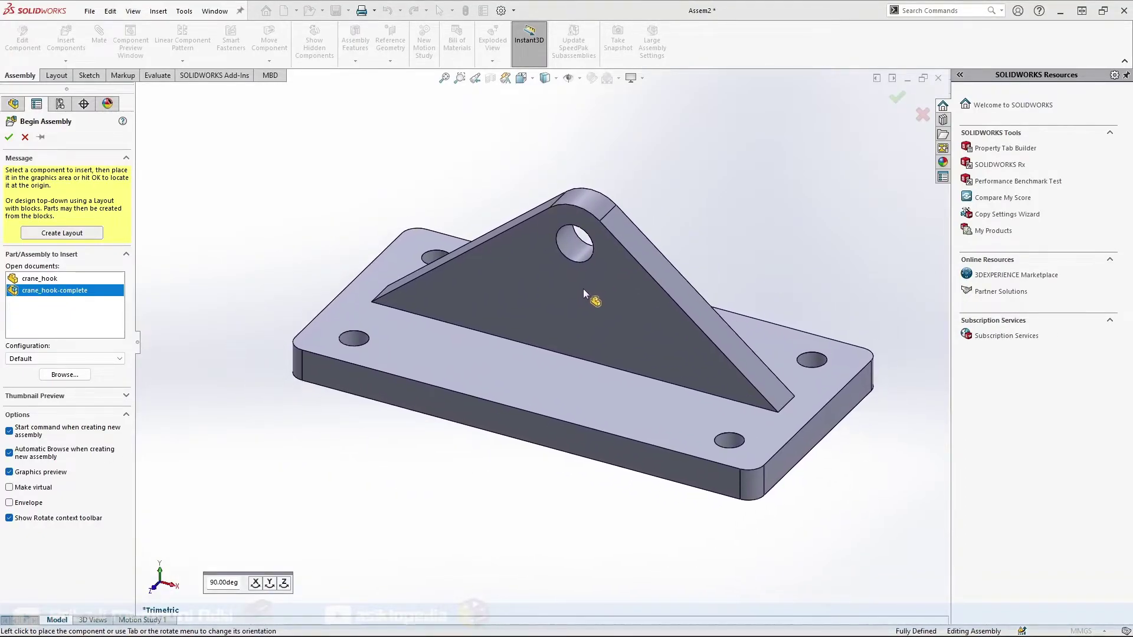
pyautogui.click(557, 268)
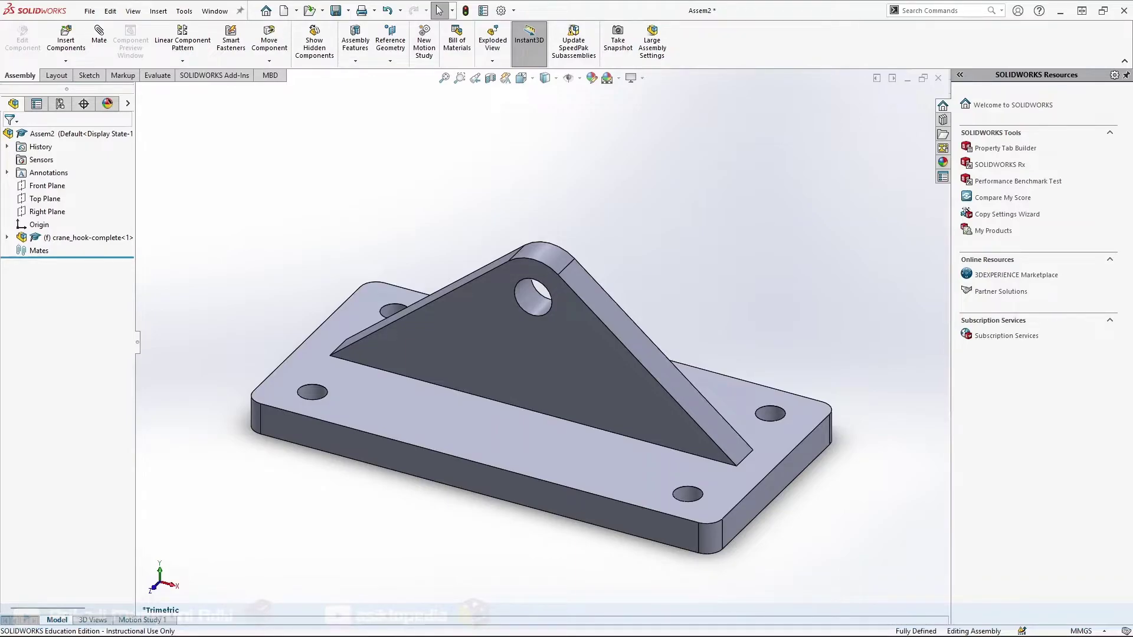
# - Insert the slab part, Holes configuration, into Assem2 below the crane hook
pyautogui.click(66, 40)
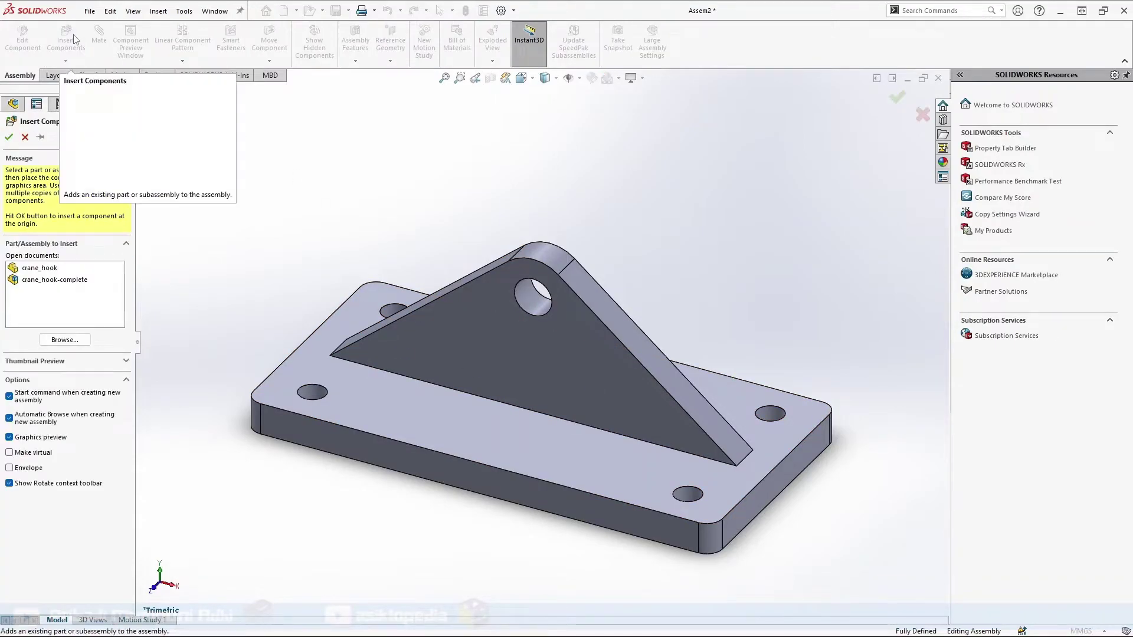
pyautogui.click(54, 340)
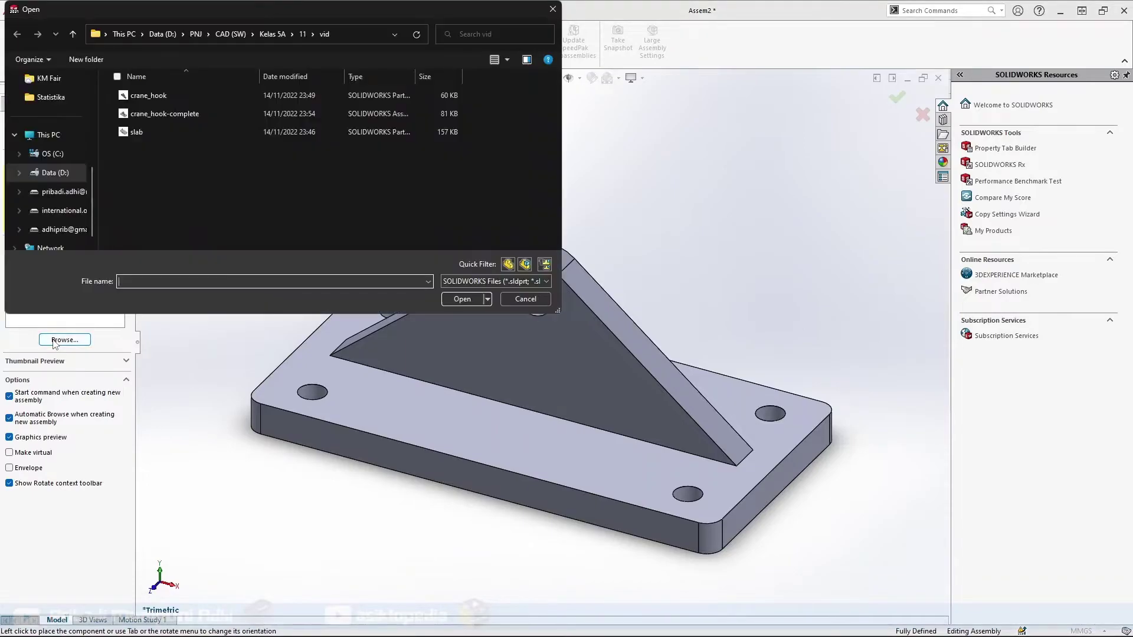
pyautogui.click(167, 132)
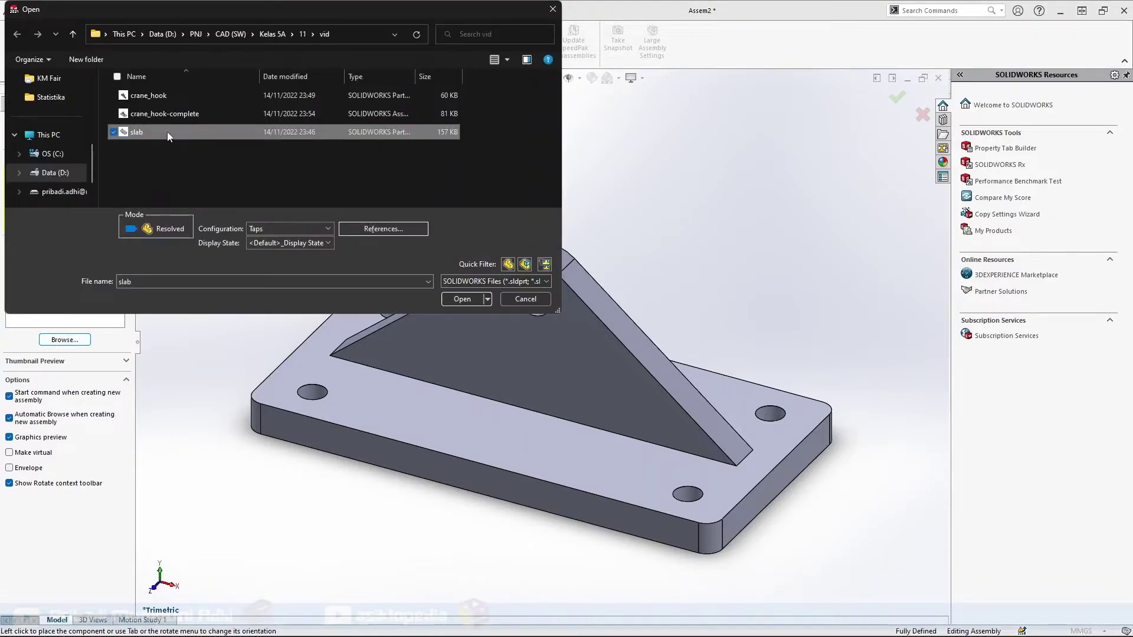
pyautogui.click(476, 299)
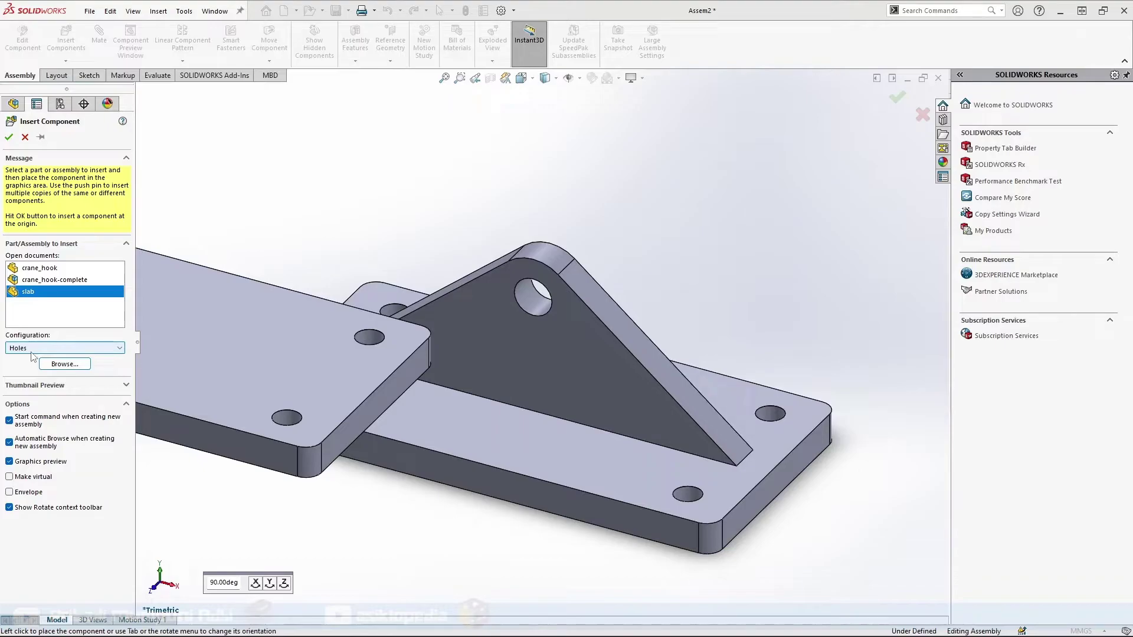
pyautogui.scroll(5, 531, 448)
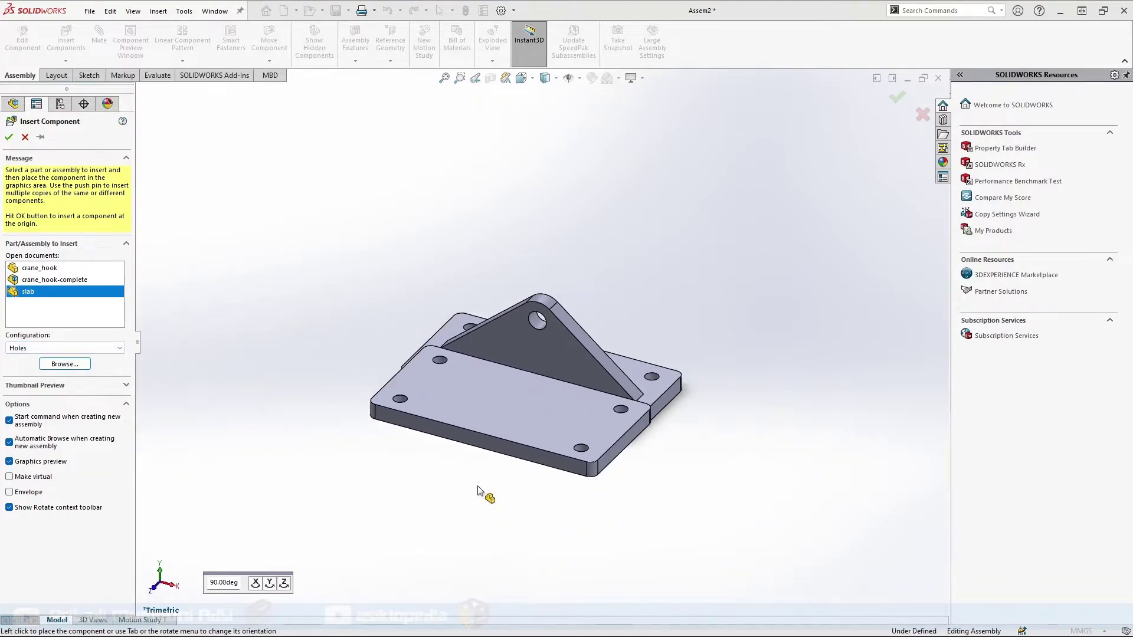
pyautogui.click(512, 505)
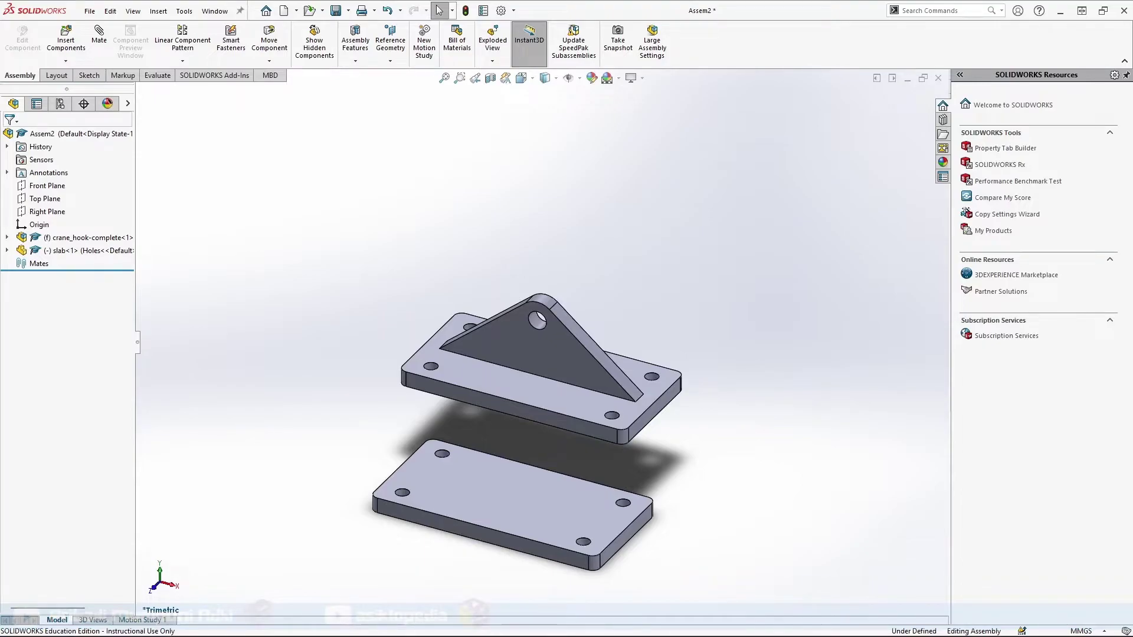
# - Mate the slab's top face coincident with the crane hook's bottom face
pyautogui.click(98, 33)
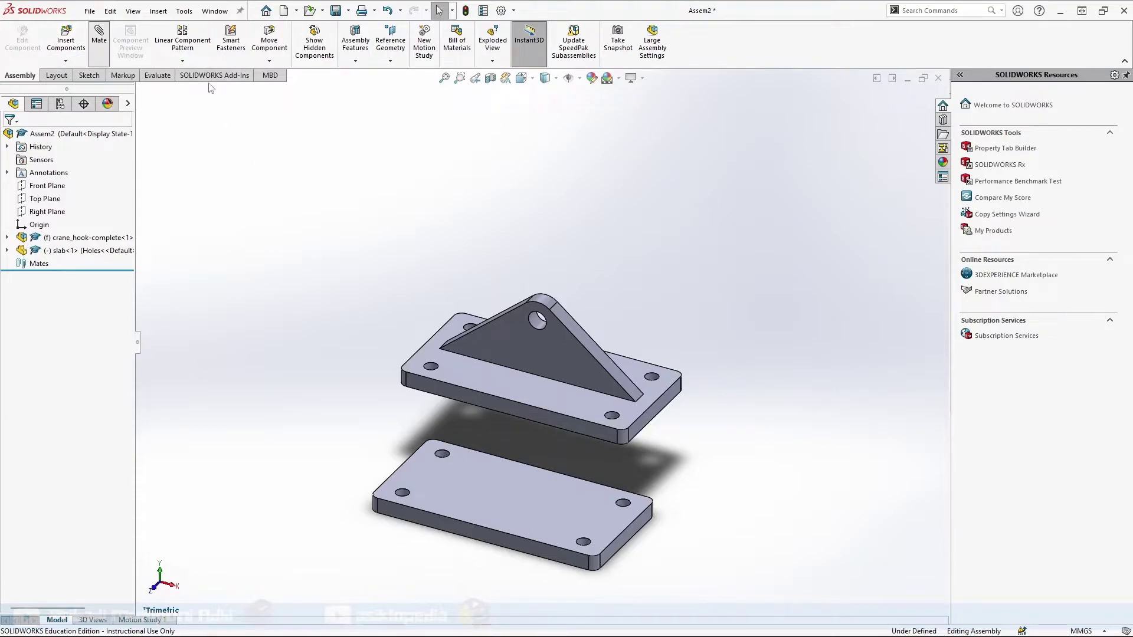
pyautogui.click(471, 486)
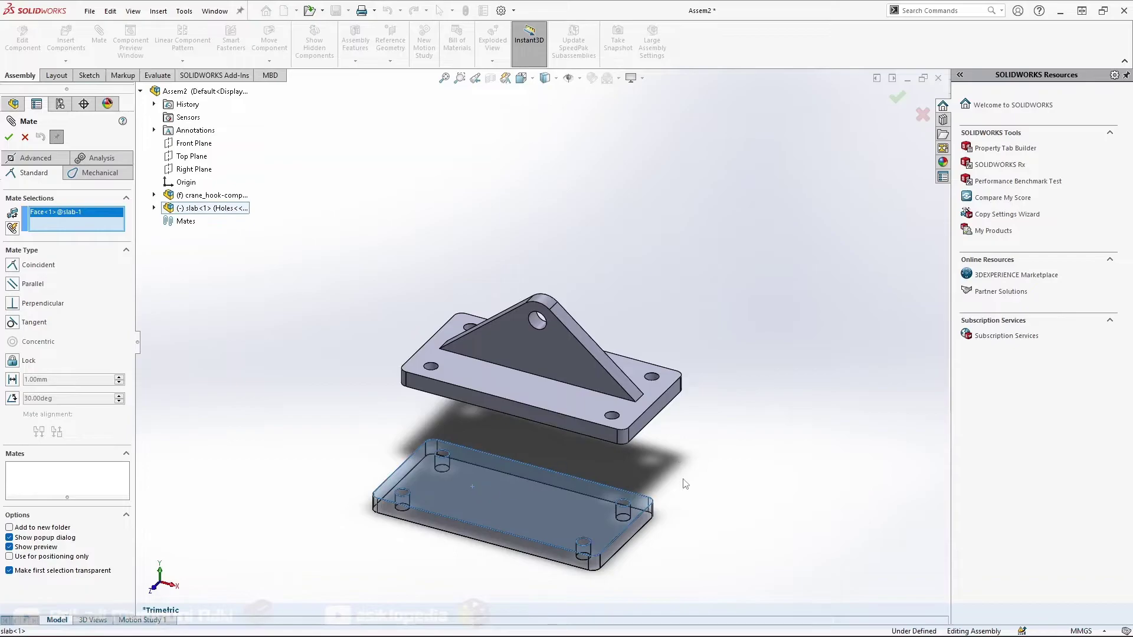
pyautogui.moveTo(689, 507); pyautogui.dragTo(695, 416, button='middle')
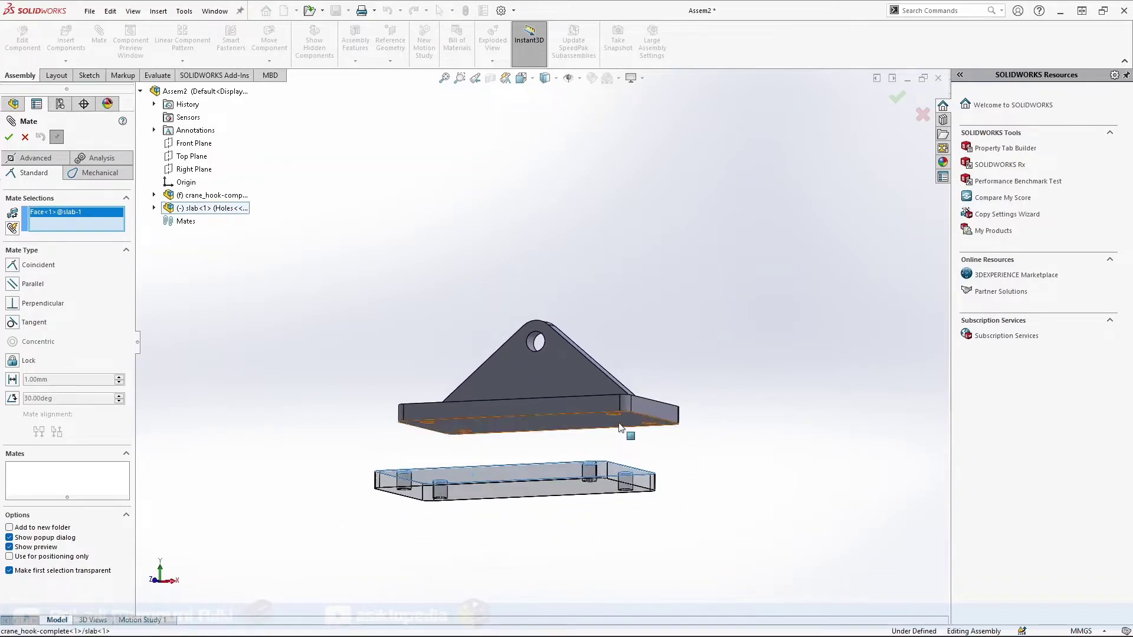
pyautogui.click(622, 436)
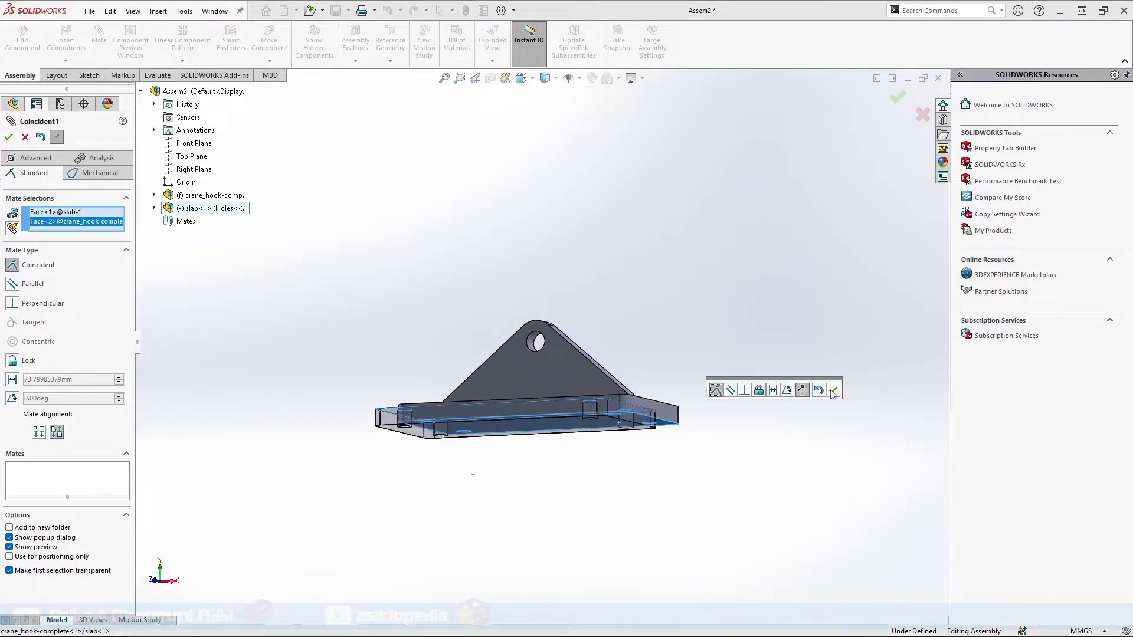
pyautogui.click(832, 393)
# - Add coincident mates on the matching side and end faces to fully define Assem2
pyautogui.moveTo(713, 337); pyautogui.dragTo(712, 397, button='middle')
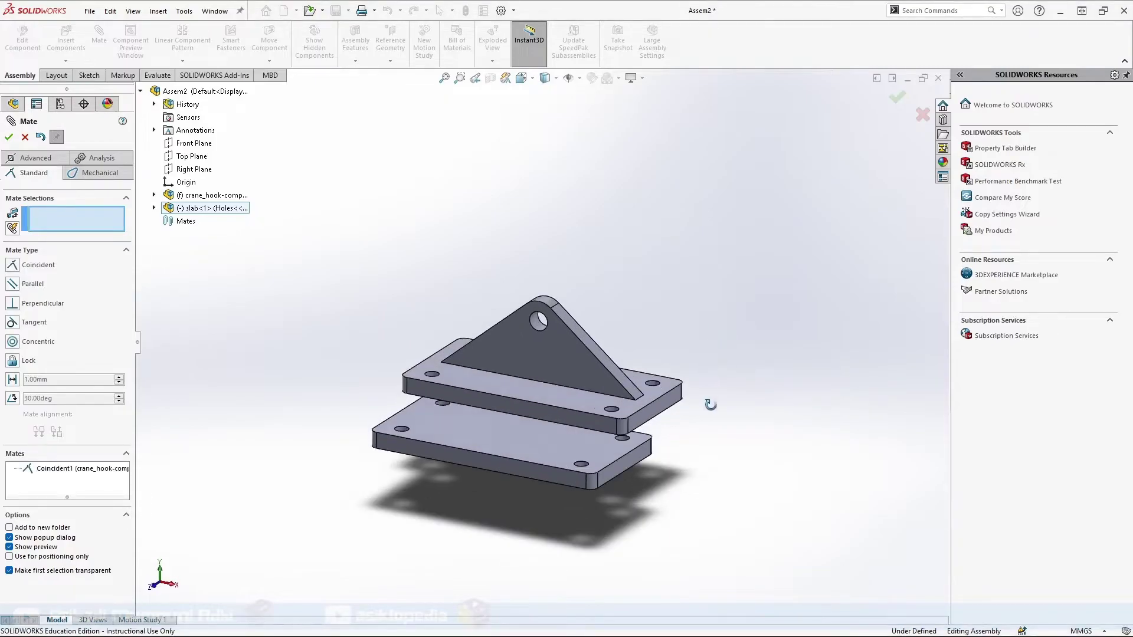
pyautogui.click(513, 402)
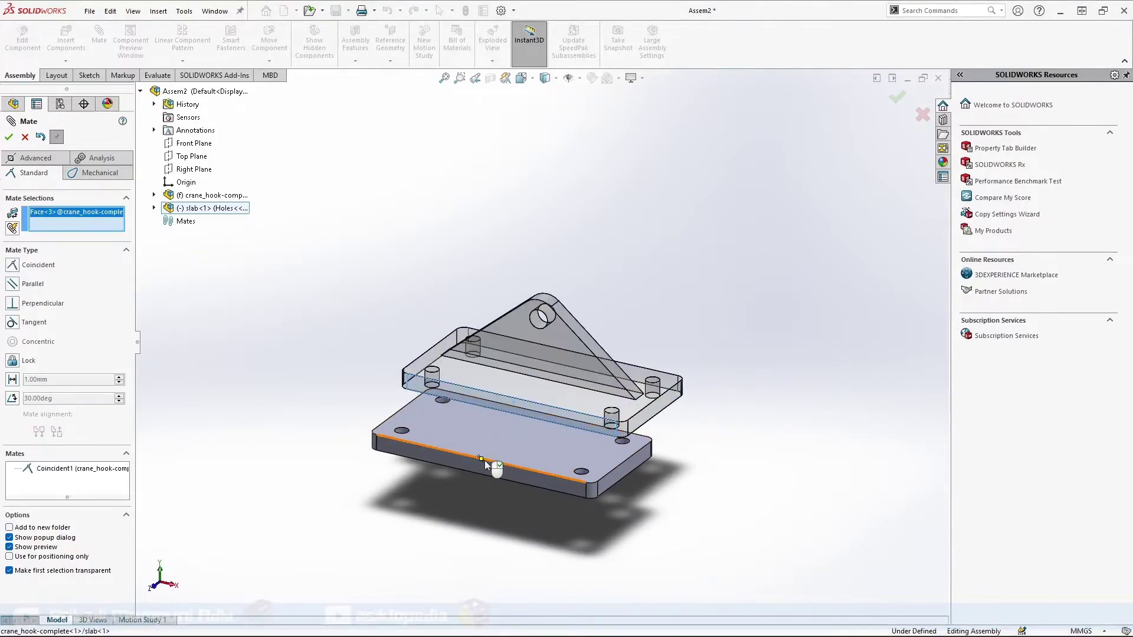
pyautogui.click(483, 466)
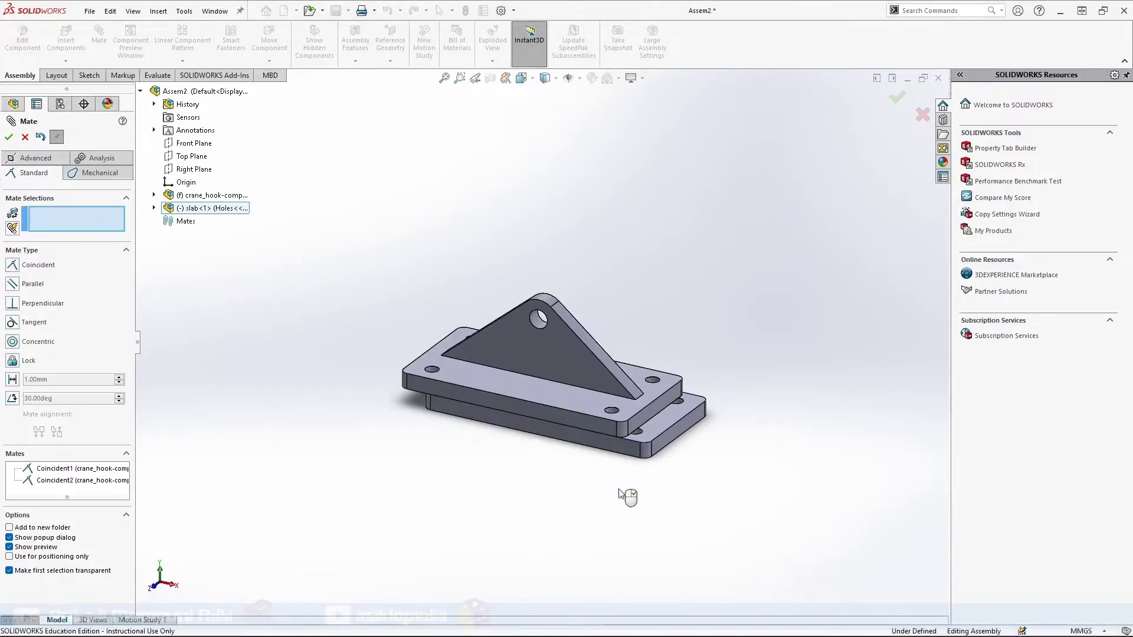
pyautogui.click(615, 485)
pyautogui.click(670, 401)
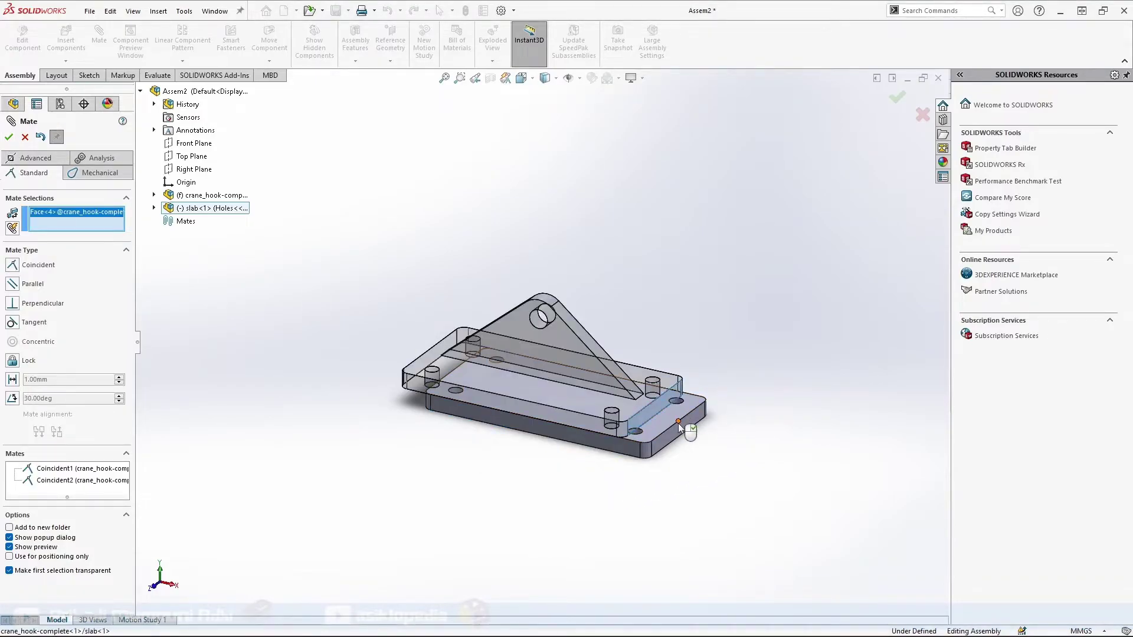
pyautogui.click(680, 429)
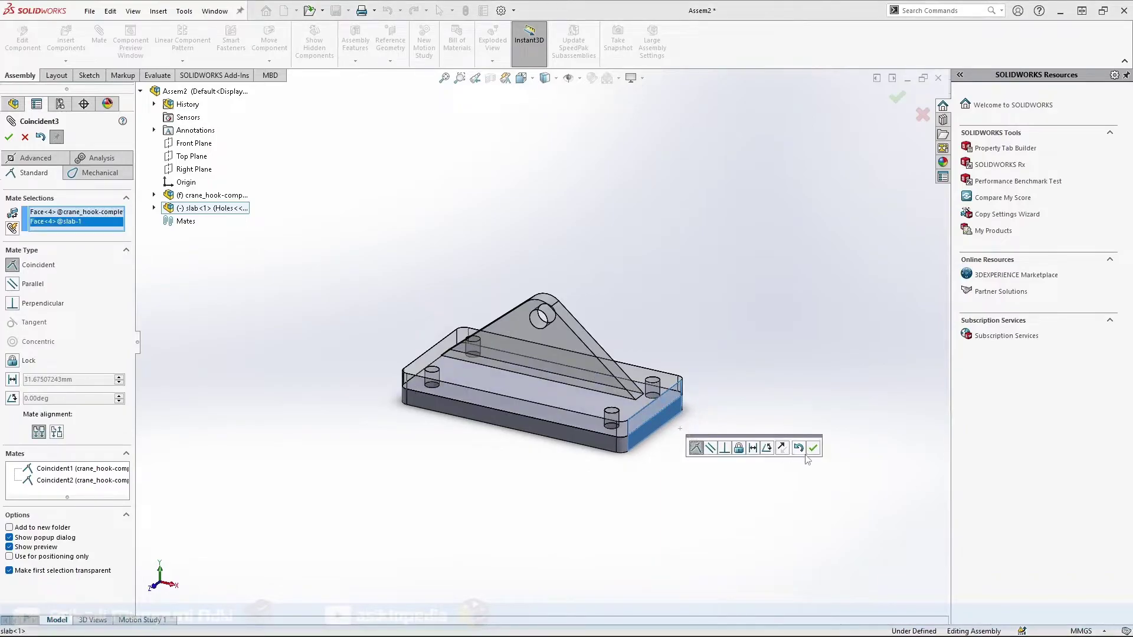
pyautogui.click(9, 137)
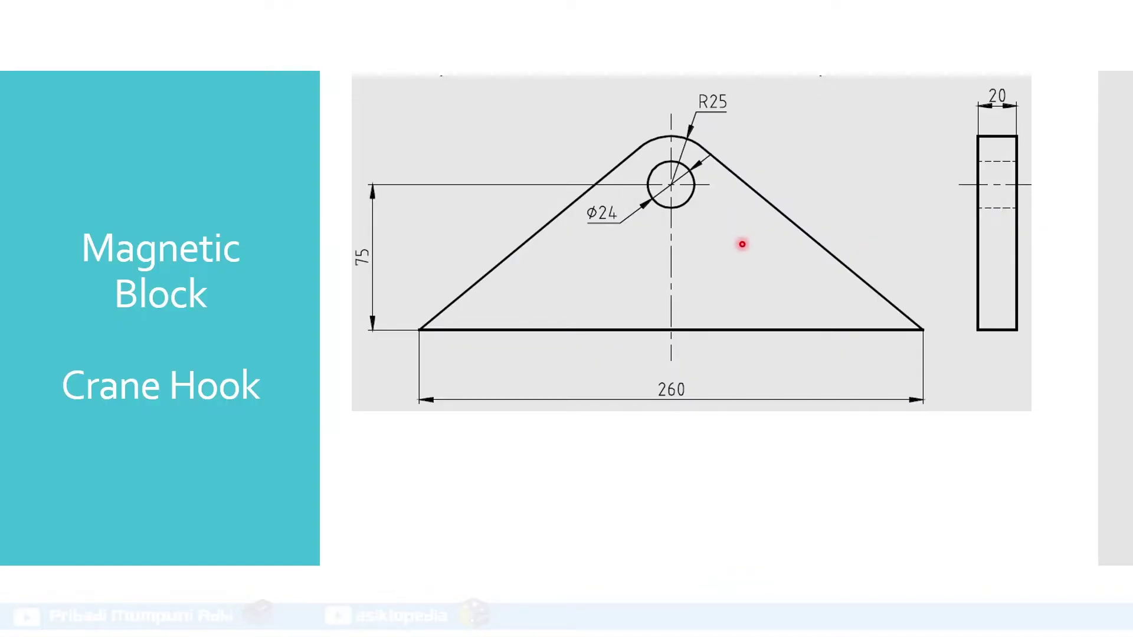
# - Advance the slideshow past Slab type 1 to the 'Apa yang akan dilakukan' slide
pyautogui.press('Right')
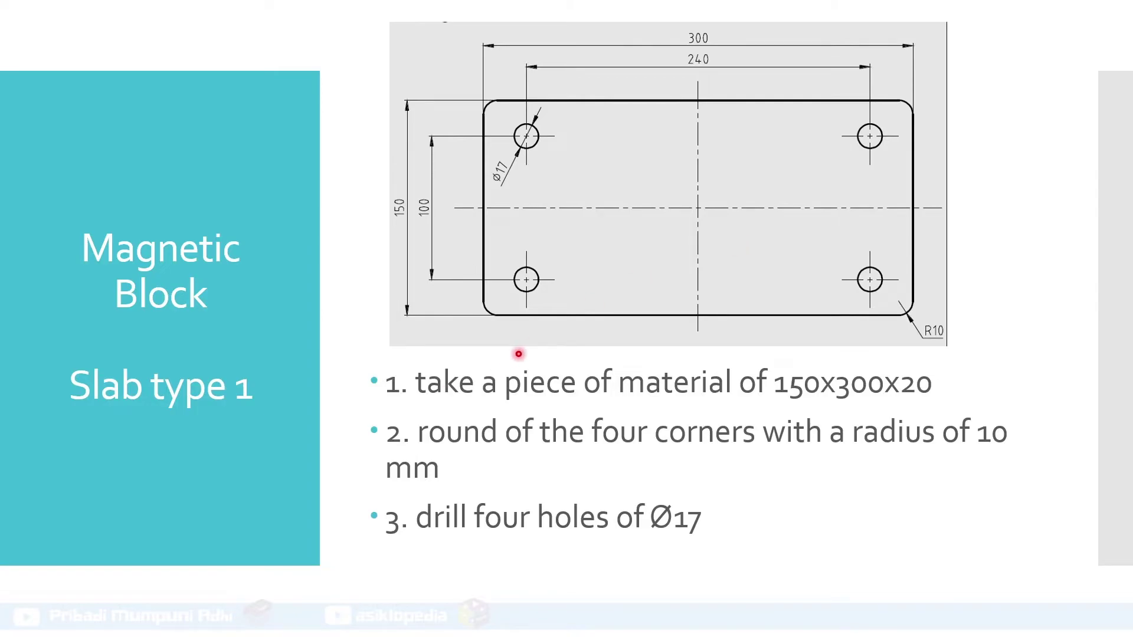
pyautogui.press('Right')
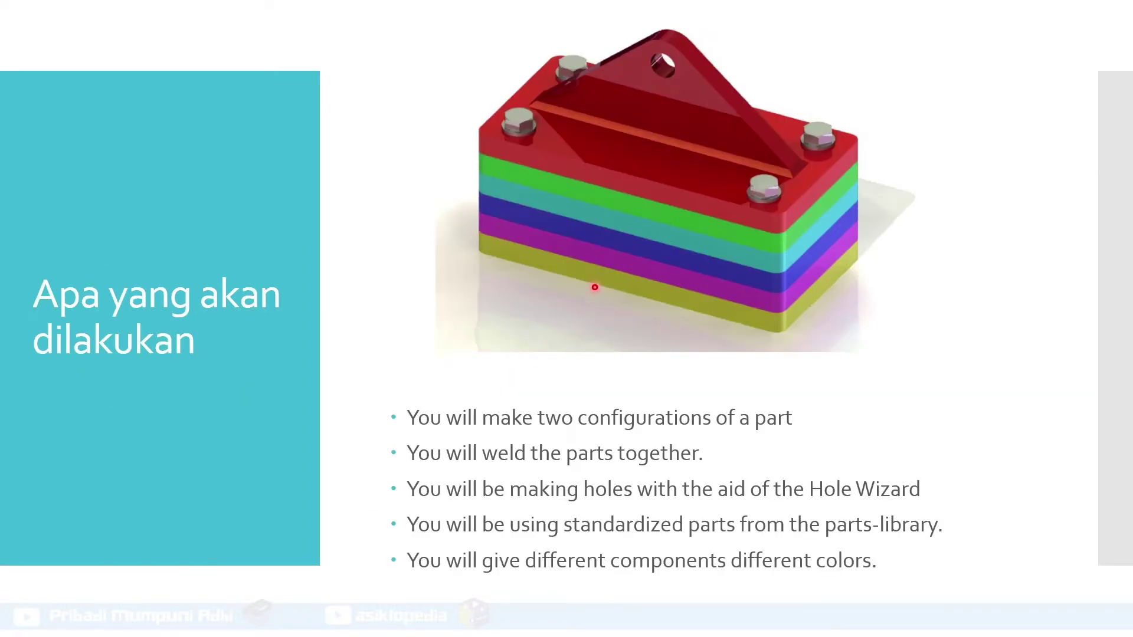
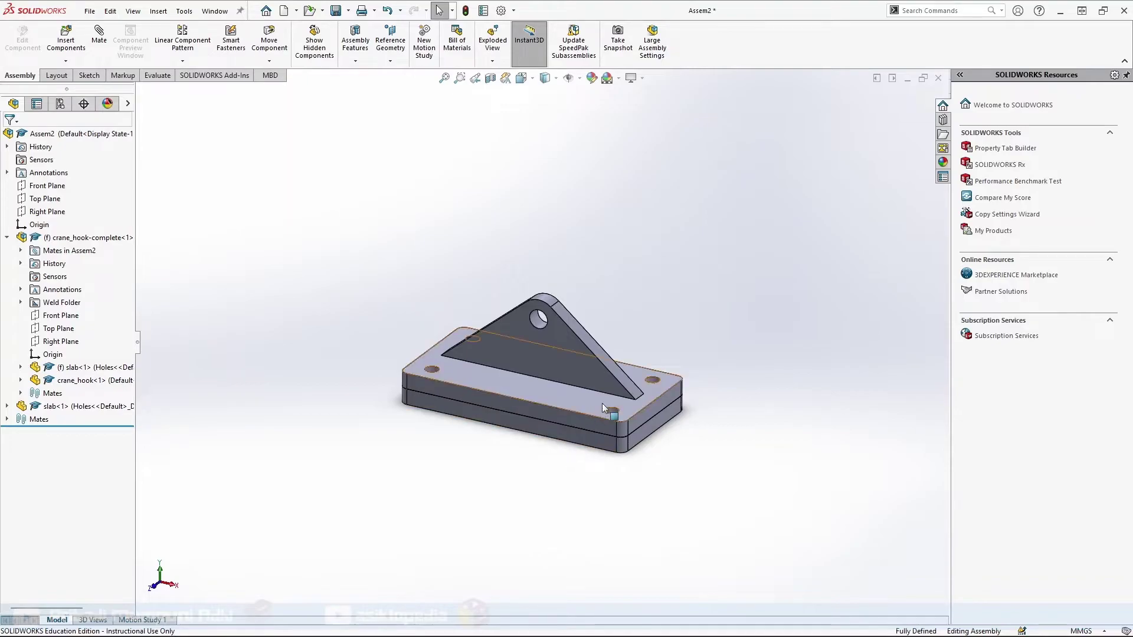
# - Insert another copy of the slab part and place it below the hook block
pyautogui.click(75, 46)
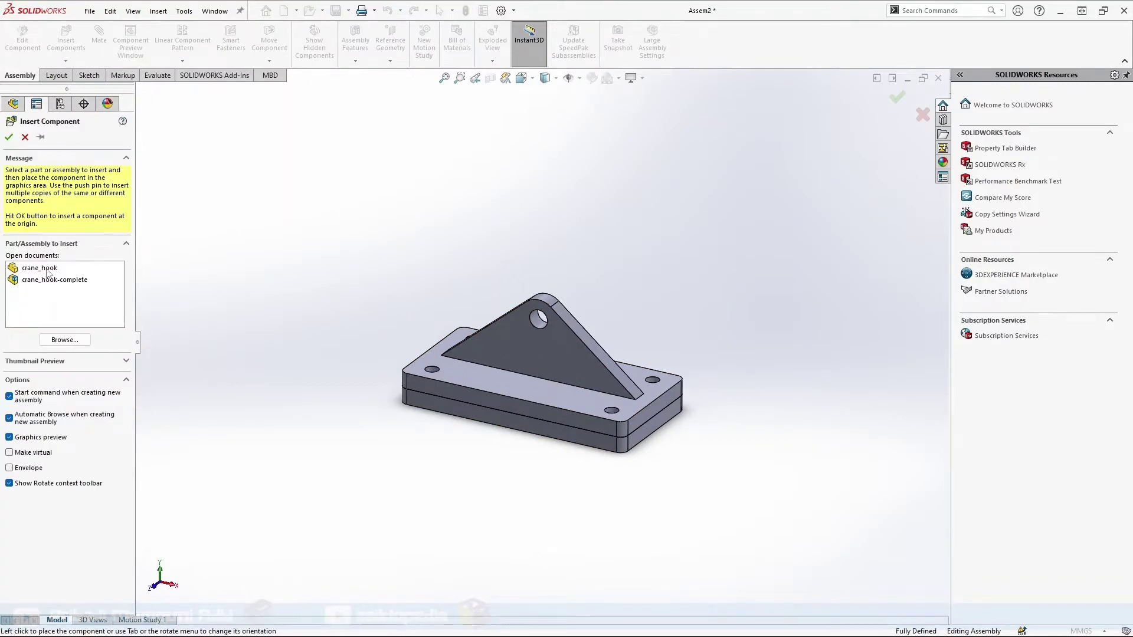
pyautogui.click(54, 341)
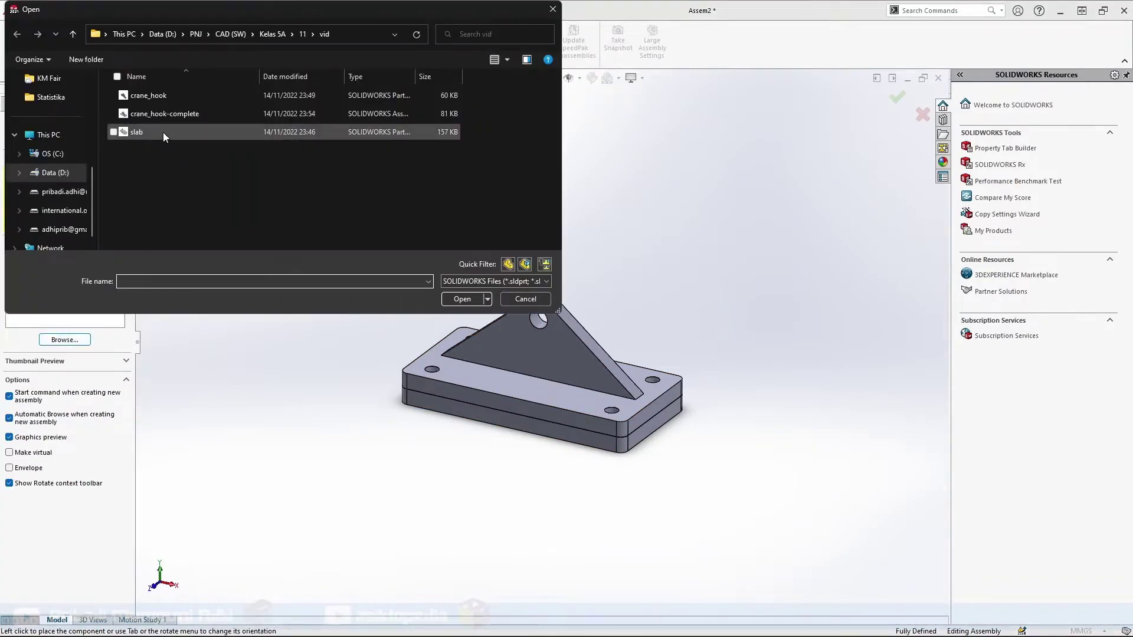
pyautogui.click(165, 133)
pyautogui.click(450, 301)
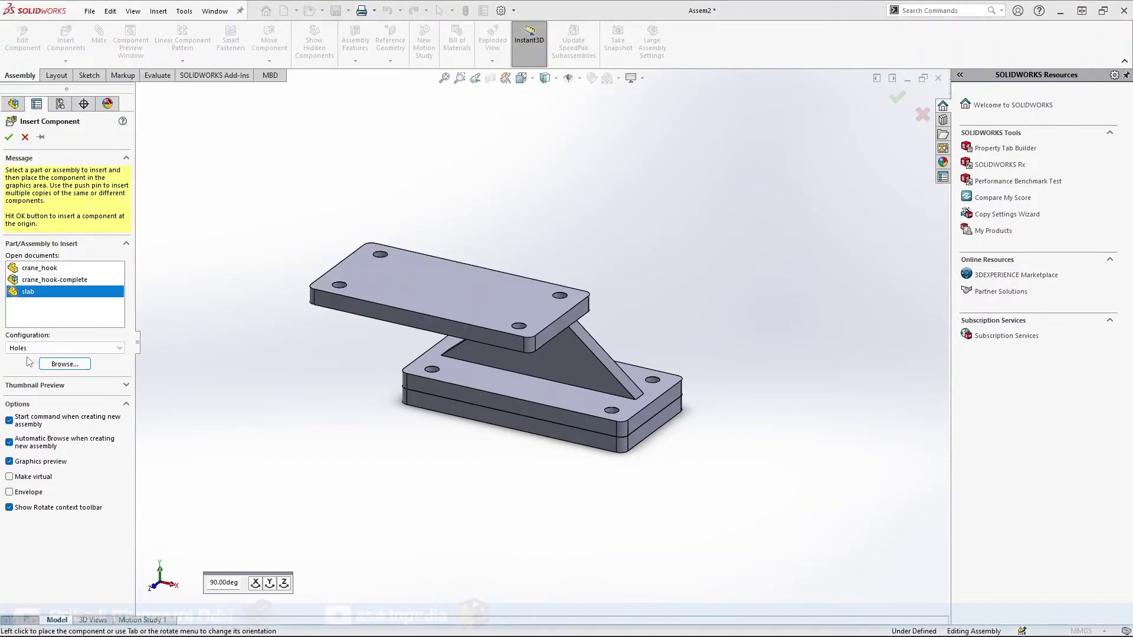
pyautogui.click(423, 503)
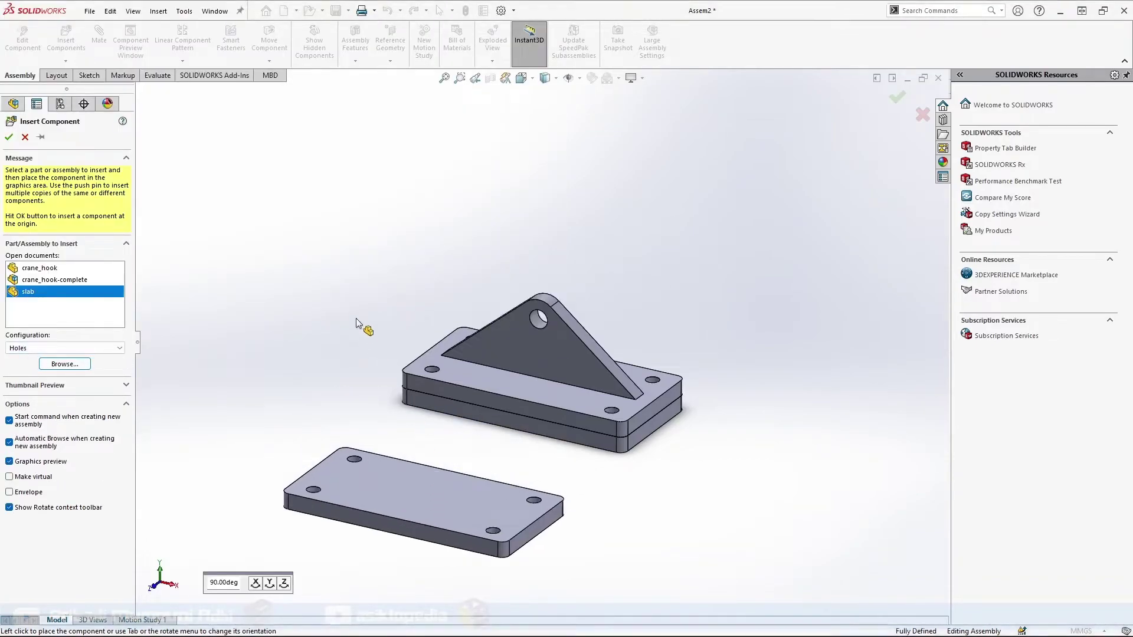
# - Mate the new slab's top, side and end faces coincident with the slab above
pyautogui.click(102, 35)
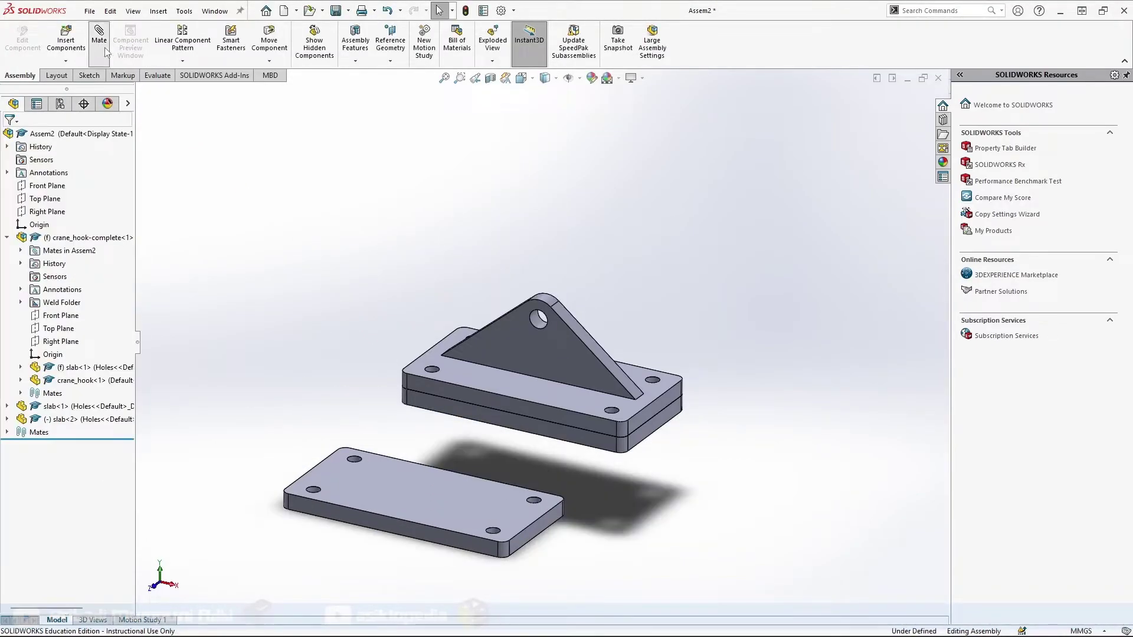
pyautogui.click(377, 481)
pyautogui.moveTo(596, 500); pyautogui.dragTo(607, 435, button='middle')
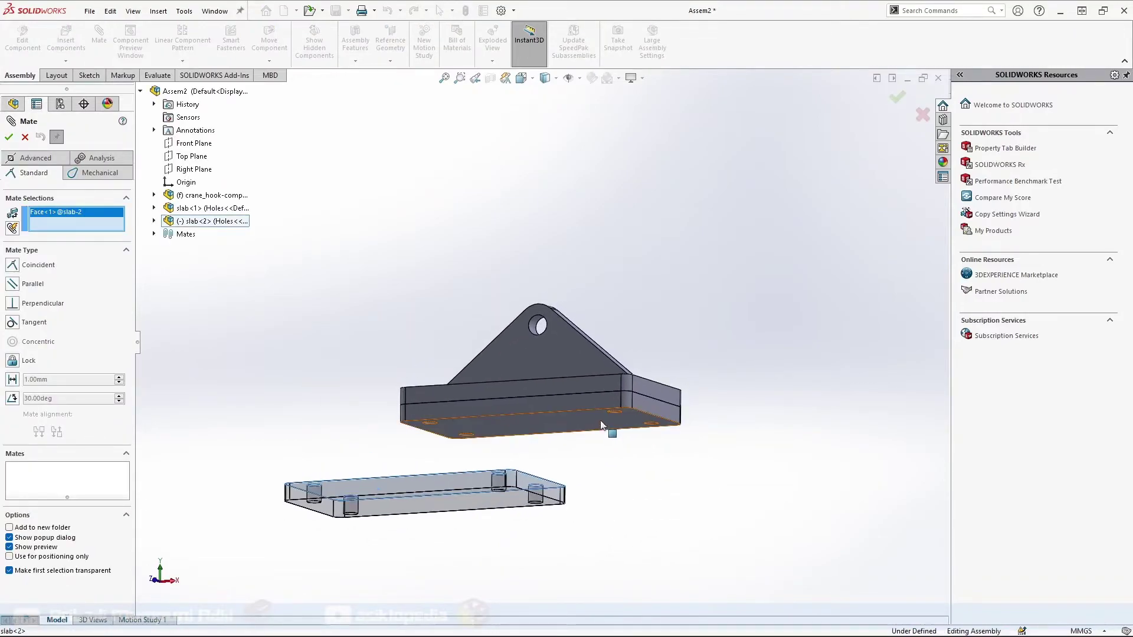
pyautogui.click(610, 428)
pyautogui.click(774, 477)
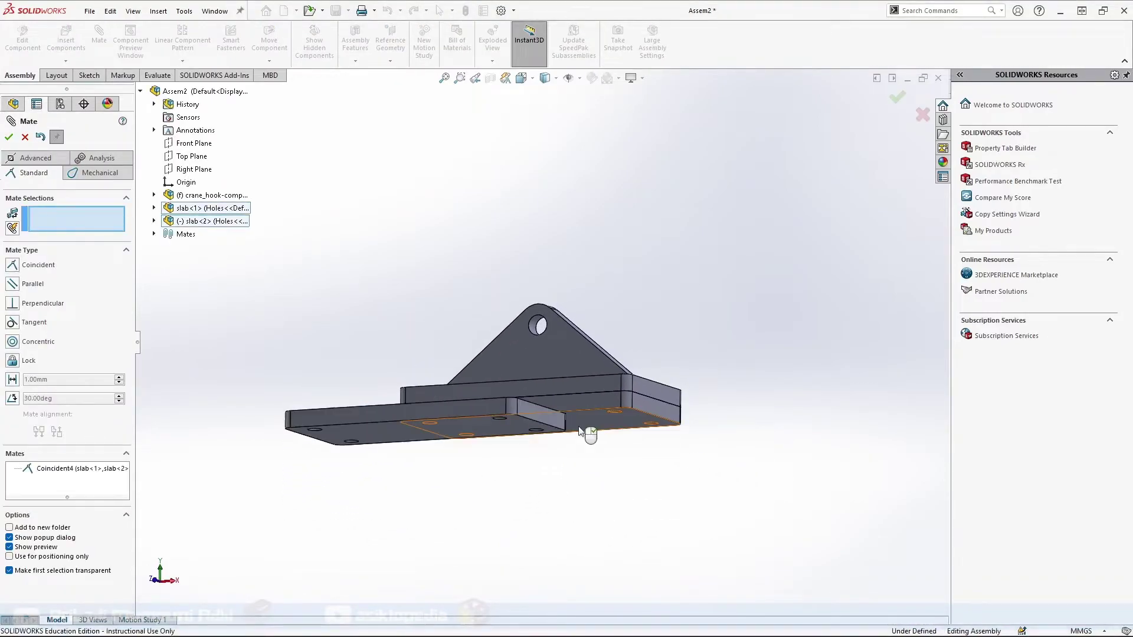
pyautogui.click(583, 403)
pyautogui.click(479, 401)
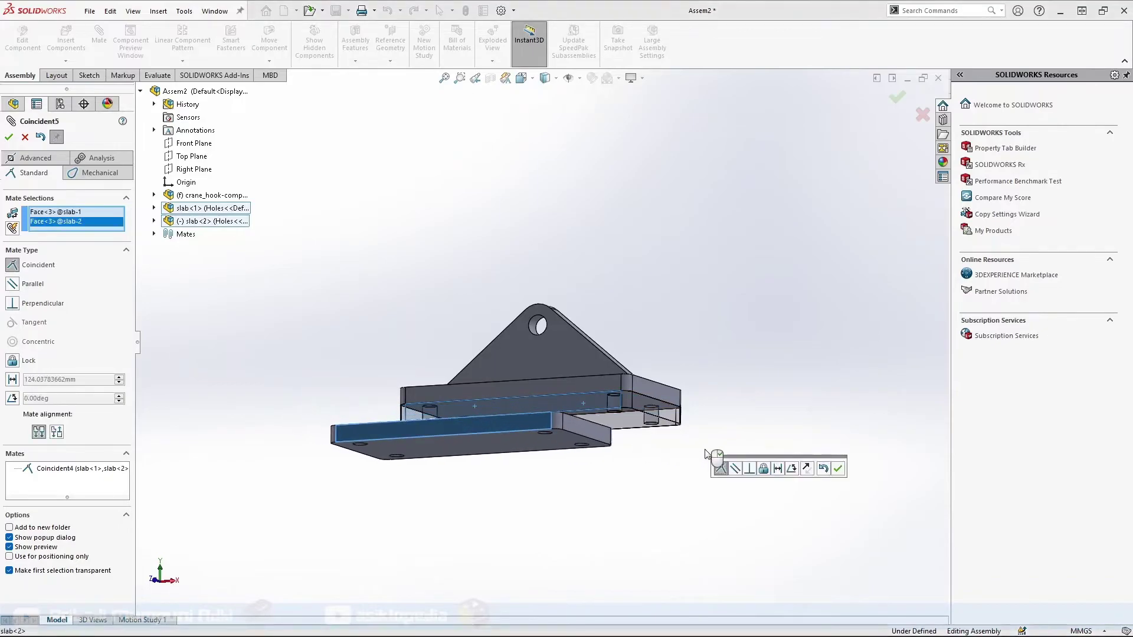
pyautogui.click(841, 477)
pyautogui.click(678, 416)
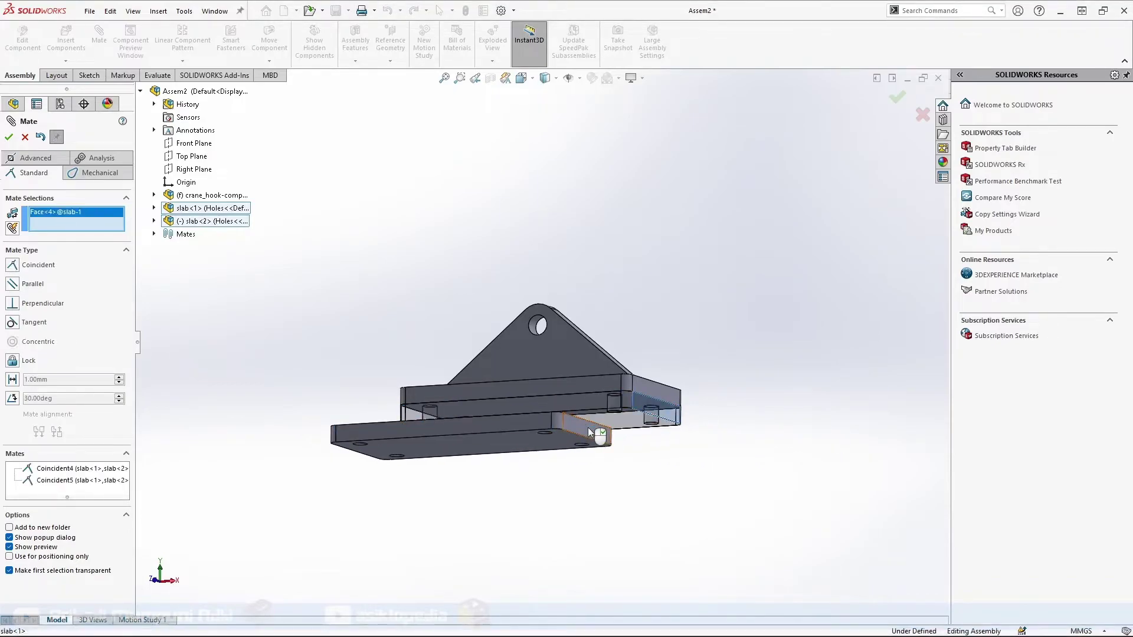
pyautogui.click(606, 433)
pyautogui.click(927, 492)
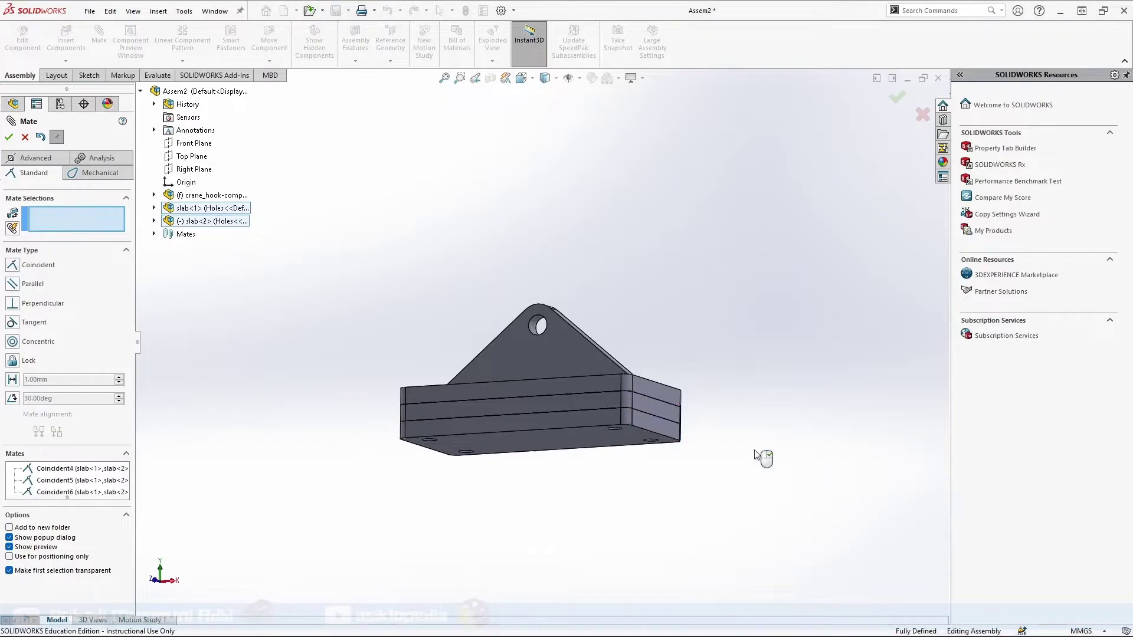
pyautogui.click(9, 137)
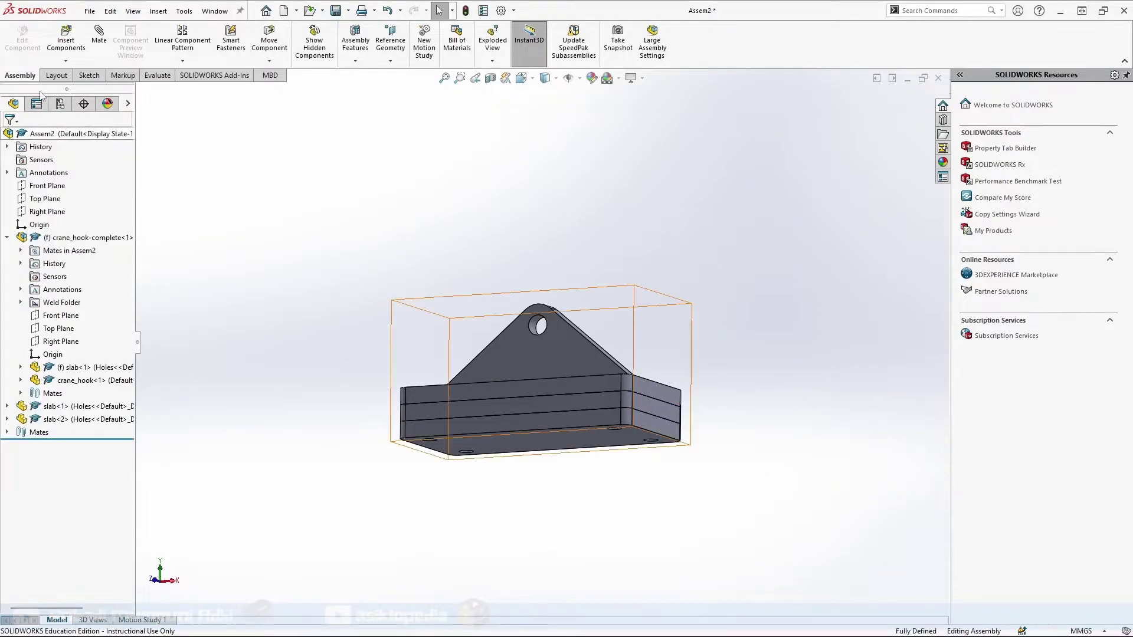
# - Insert a third slab copy and place it below the block
pyautogui.click(65, 39)
pyautogui.click(65, 339)
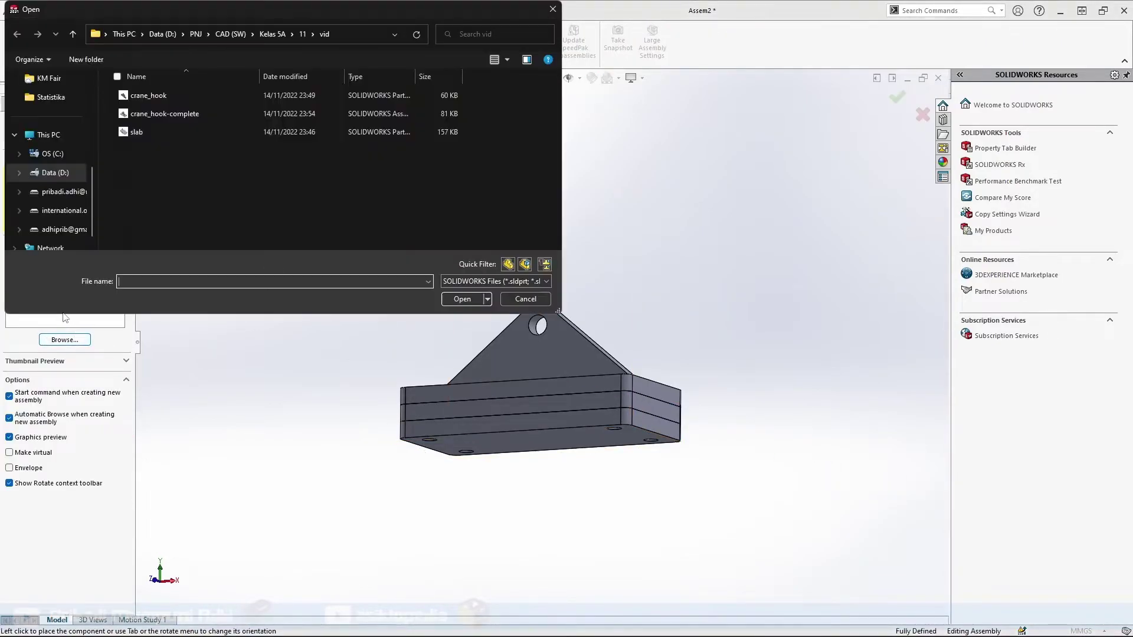
pyautogui.doubleClick(134, 131)
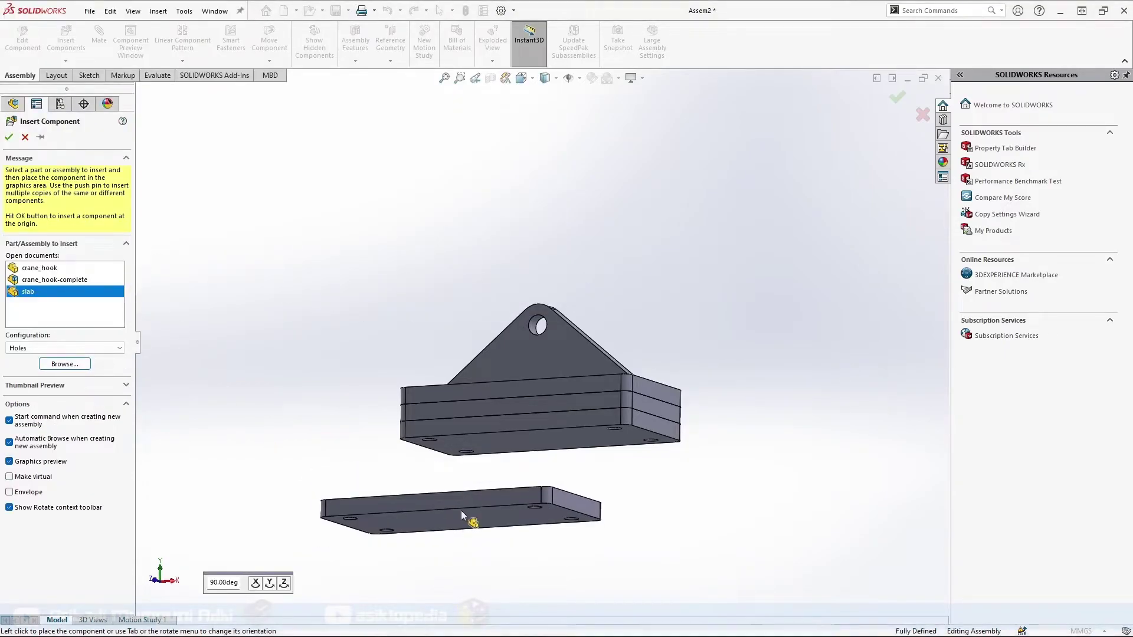
pyautogui.moveTo(461, 511)
pyautogui.mouseDown(button='middle')
pyautogui.moveTo(618, 501)
pyautogui.moveTo(614, 621)
pyautogui.moveTo(577, 612)
pyautogui.moveTo(480, 523)
pyautogui.moveTo(412, 578)
pyautogui.moveTo(443, 557)
pyautogui.mouseUp(button='middle')
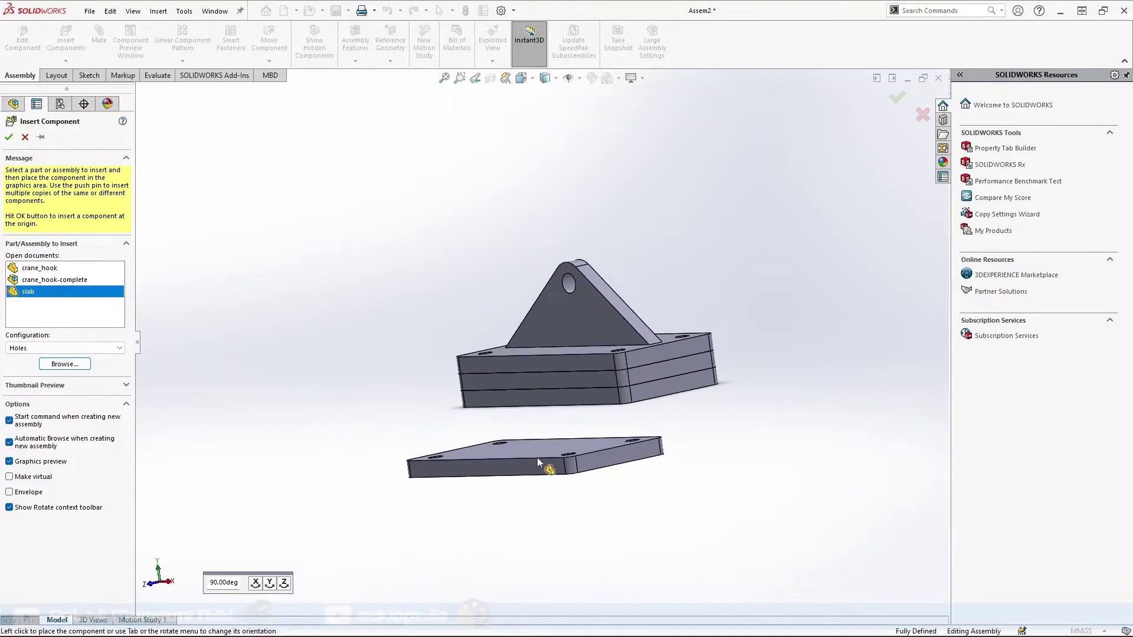
pyautogui.click(540, 456)
pyautogui.moveTo(540, 466); pyautogui.dragTo(533, 523, button='middle')
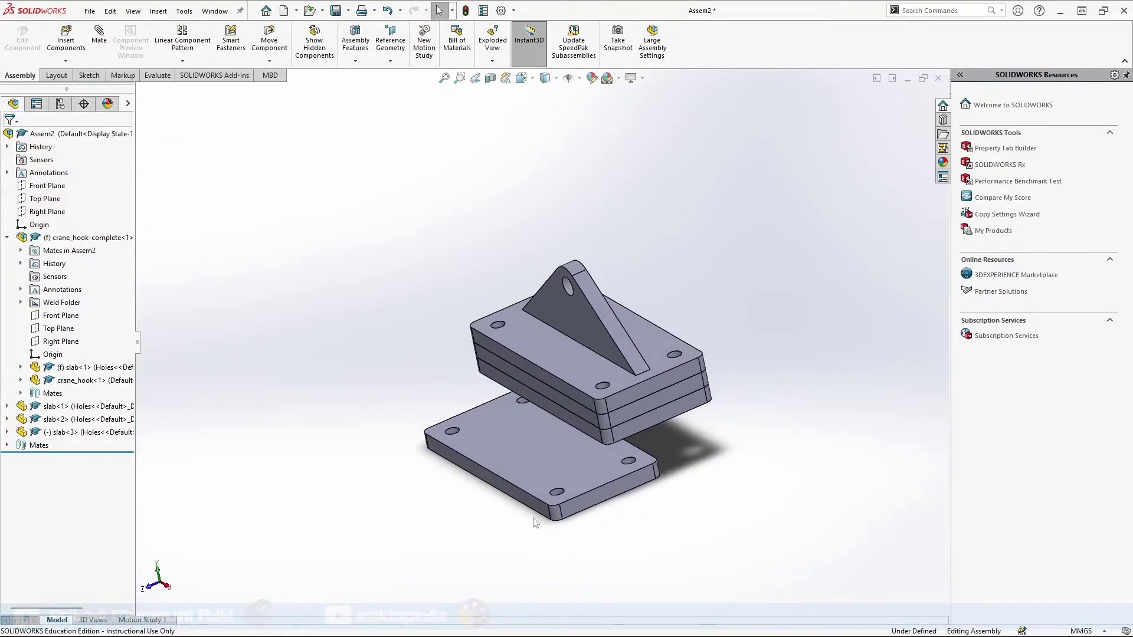
# - Mate the new slab's top face coincident with the underside of the lowest slab
pyautogui.press('m')
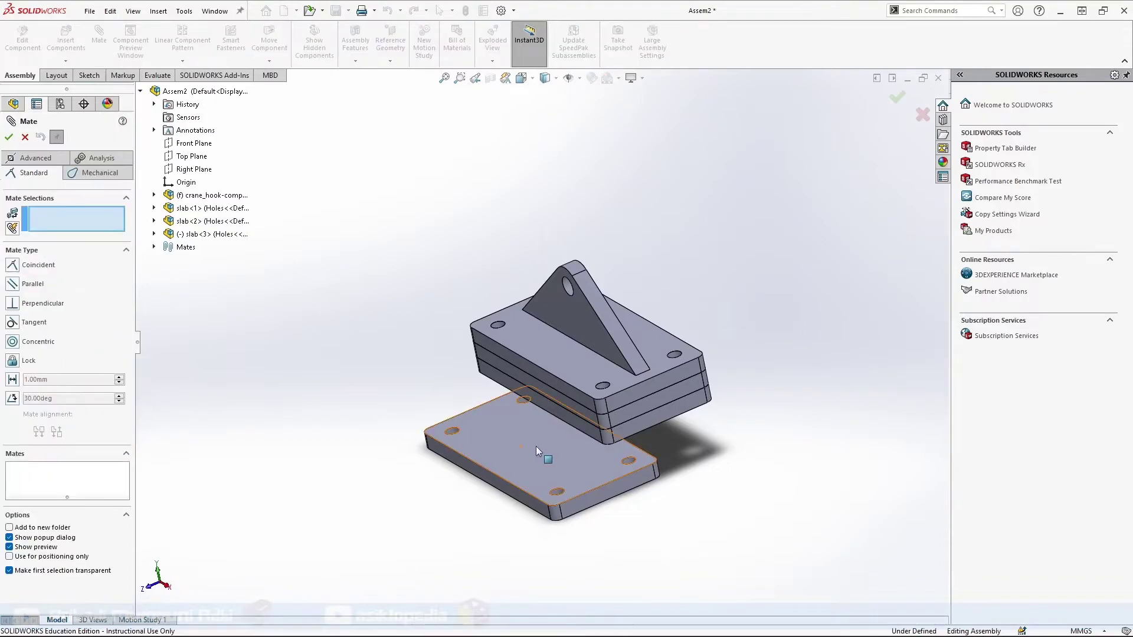
pyautogui.click(536, 446)
pyautogui.moveTo(603, 466); pyautogui.dragTo(617, 367, button='middle')
pyautogui.click(617, 366)
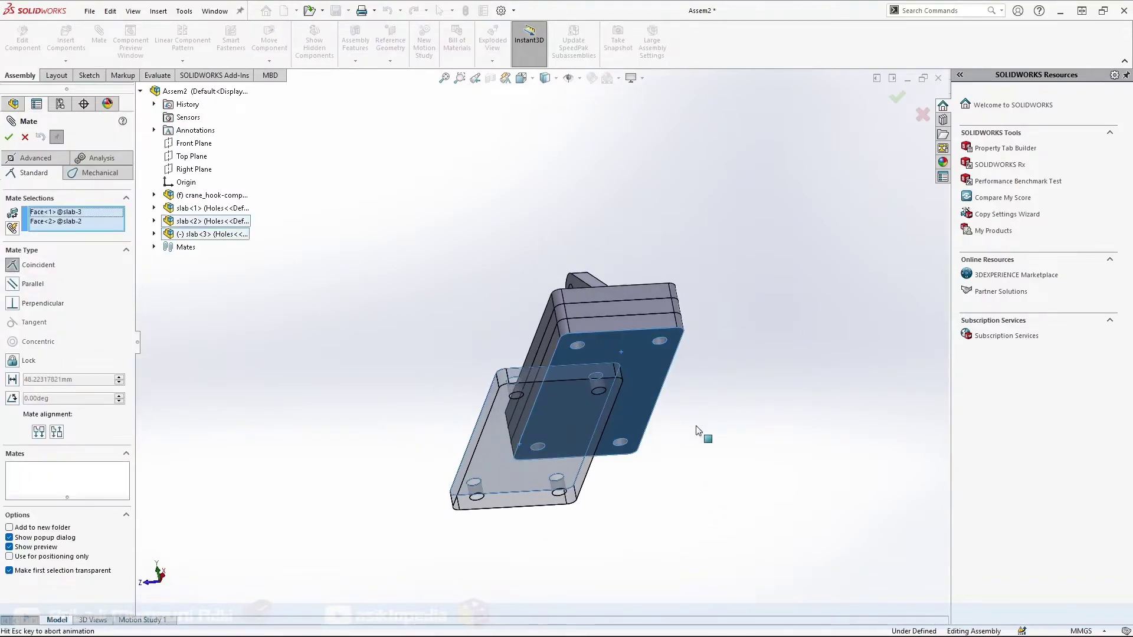
pyautogui.moveTo(705, 448); pyautogui.dragTo(737, 550, button='middle')
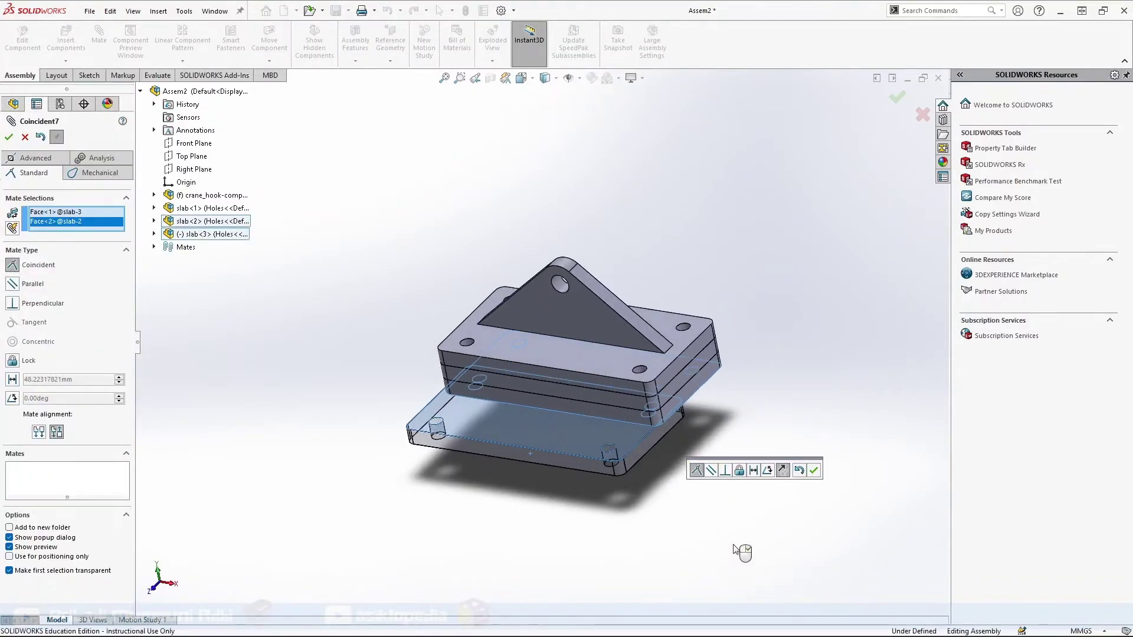
pyautogui.click(815, 470)
# - Add coincident mates aligning the new slab's side and end faces with the slab above
pyautogui.click(522, 452)
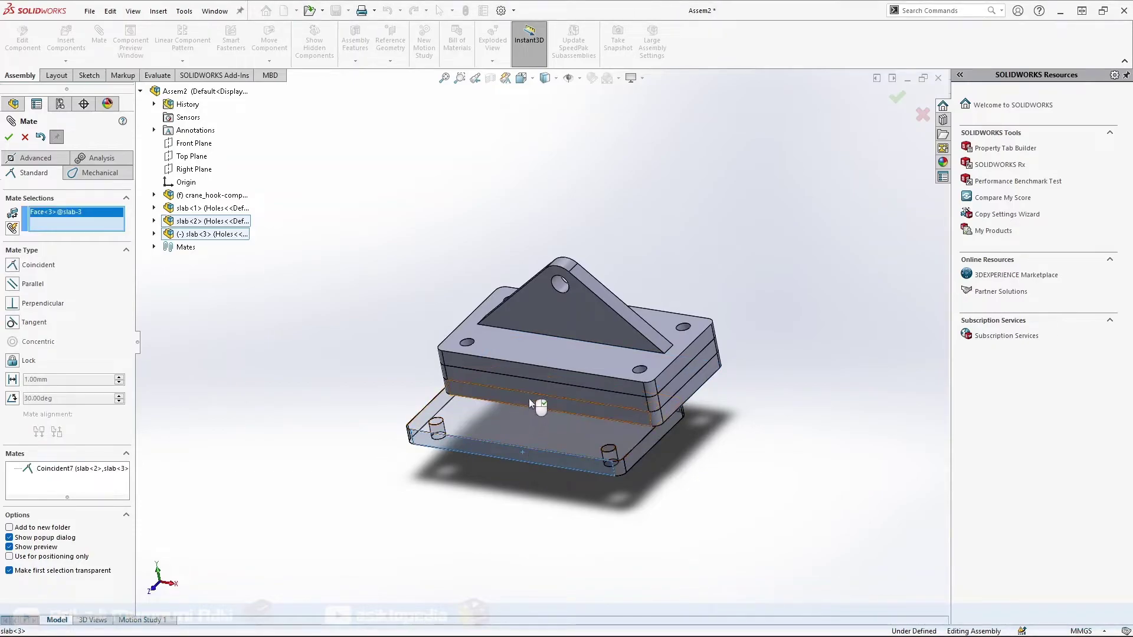
pyautogui.click(529, 398)
pyautogui.click(792, 452)
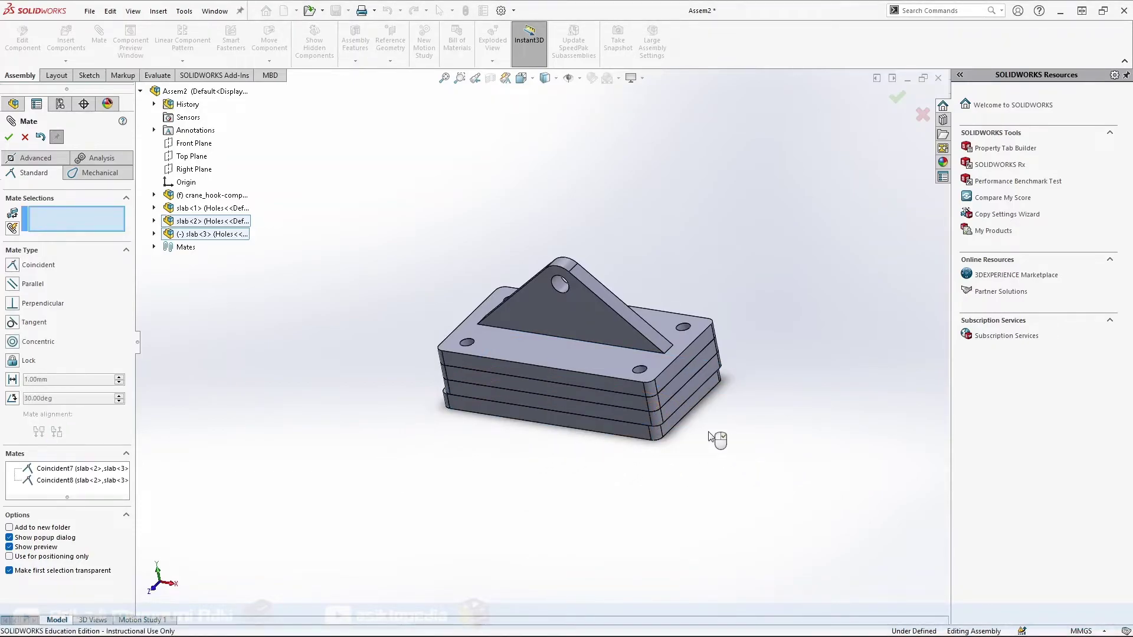
pyautogui.click(680, 404)
pyautogui.click(683, 415)
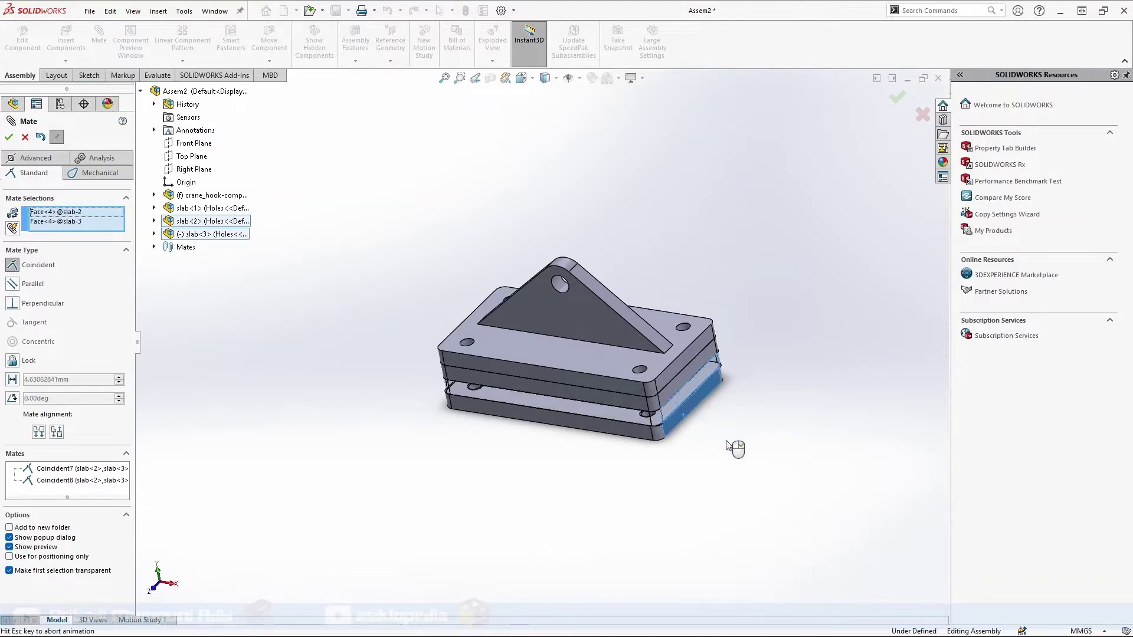
pyautogui.click(859, 460)
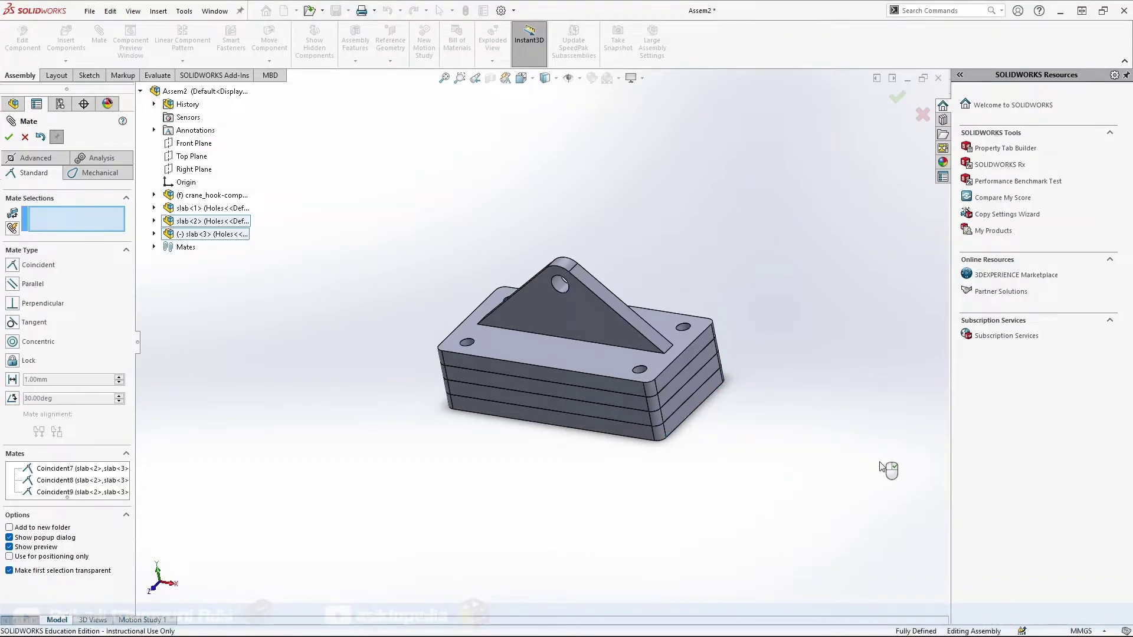
pyautogui.click(8, 137)
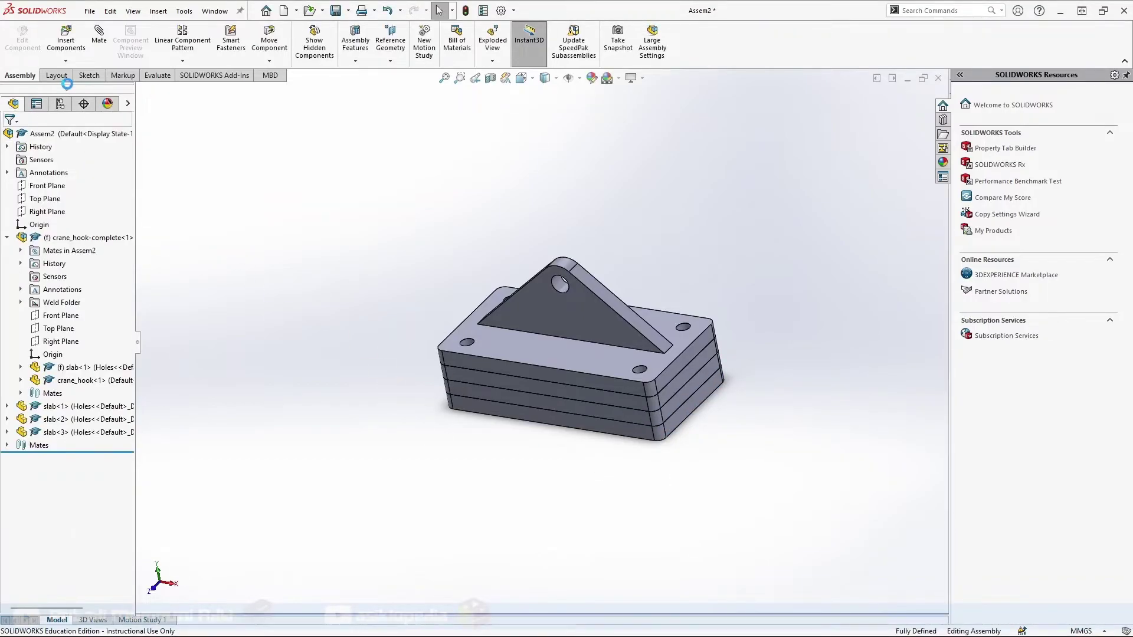
pyautogui.click(98, 41)
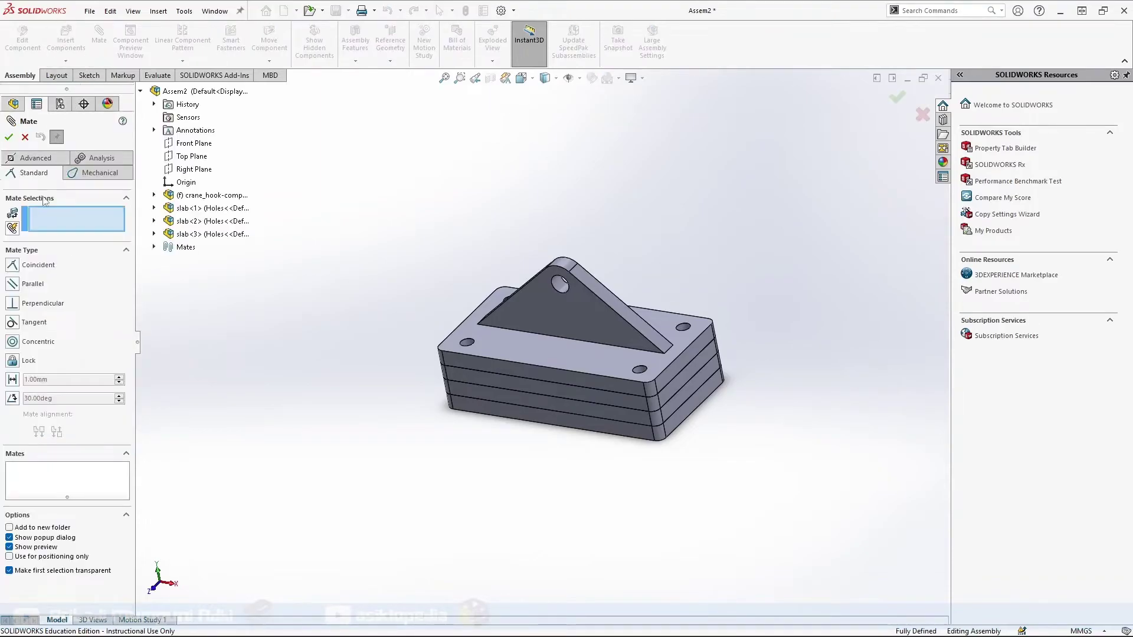
# - Insert a fourth slab copy and place it below the stack
pyautogui.click(25, 137)
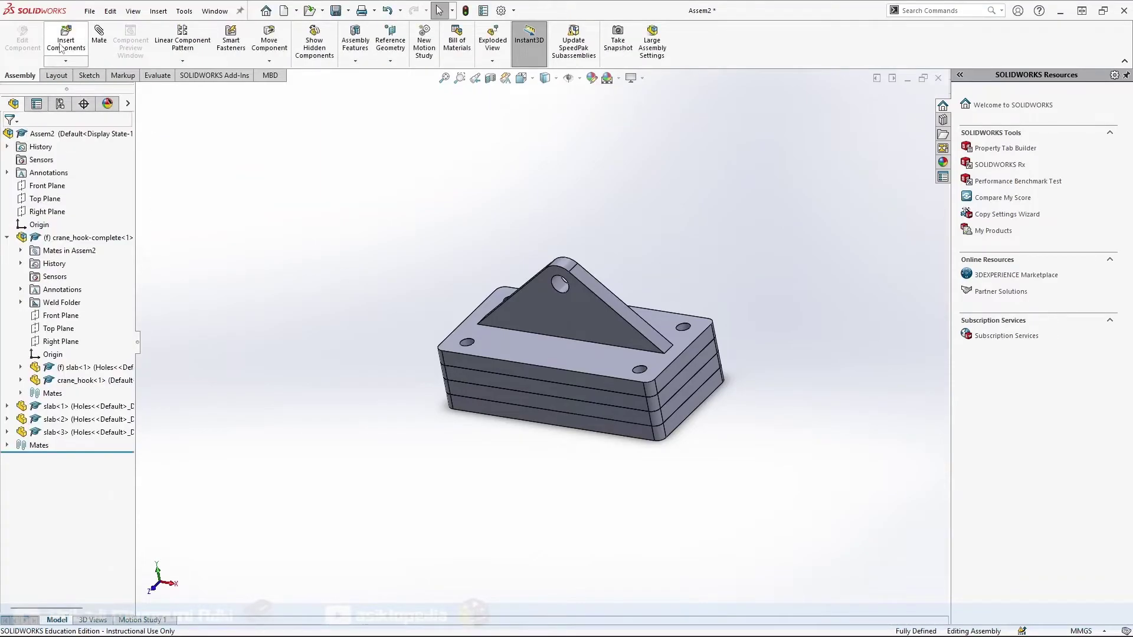
pyautogui.click(65, 41)
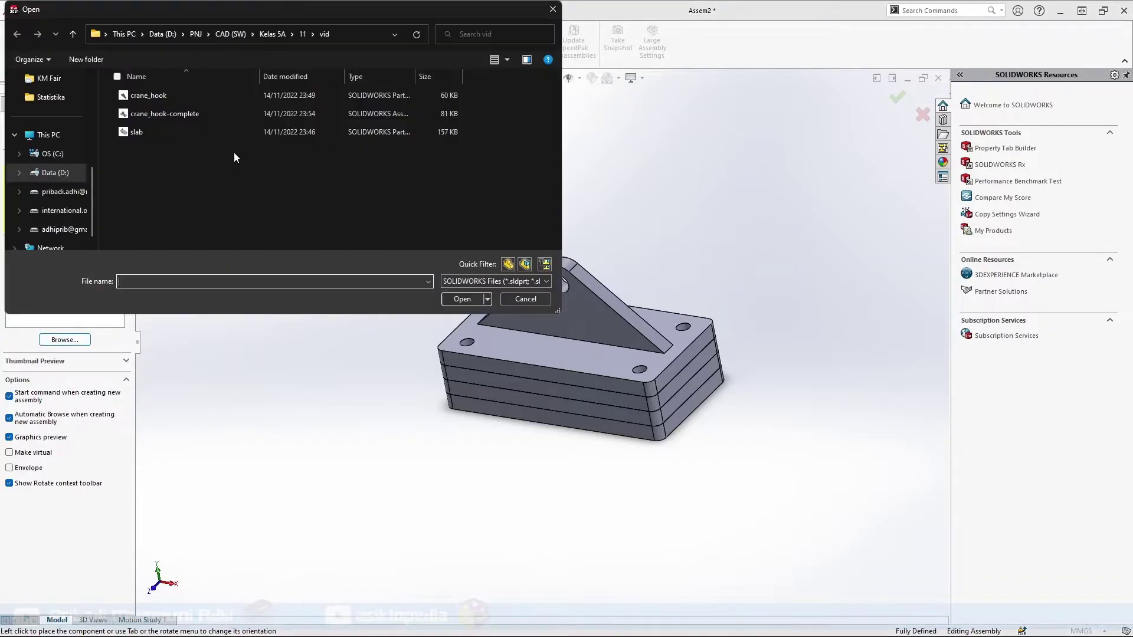
pyautogui.doubleClick(158, 134)
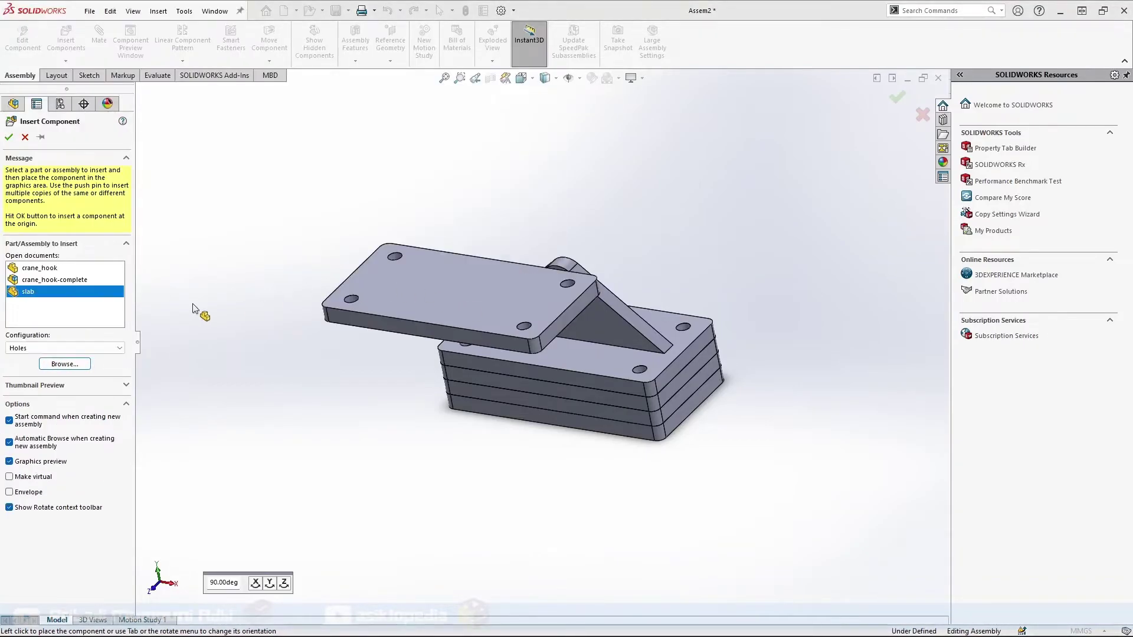
pyautogui.click(567, 493)
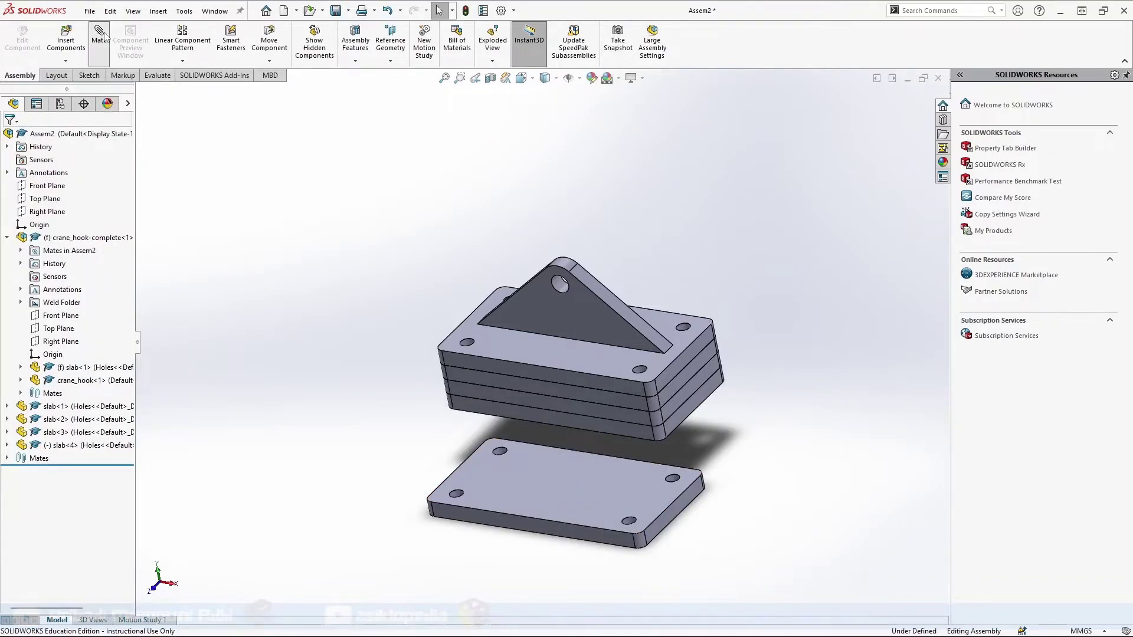
# - Mate slab-4's top face coincident with the bottom face of slab-3
pyautogui.click(548, 469)
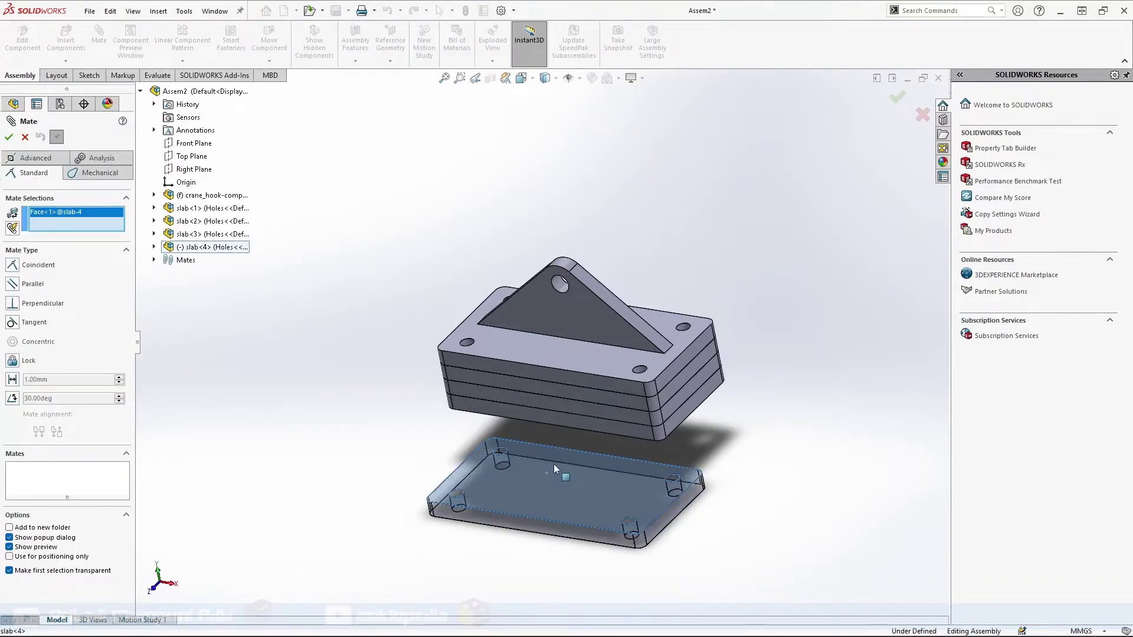
pyautogui.moveTo(735, 454); pyautogui.dragTo(719, 400, button='middle')
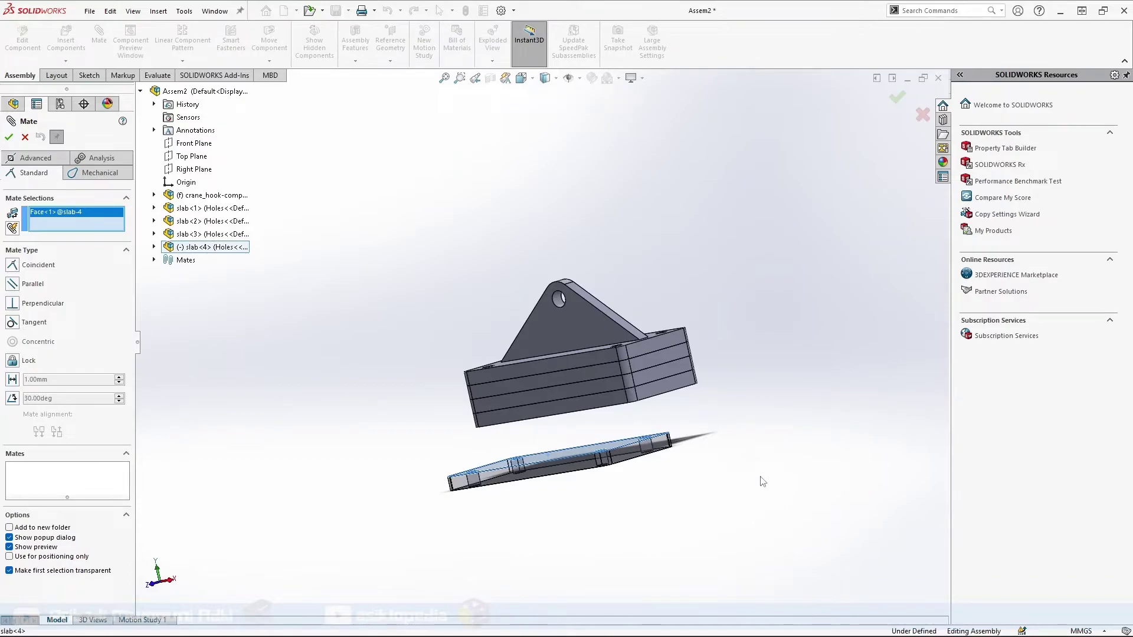
pyautogui.moveTo(762, 480); pyautogui.dragTo(629, 397, button='middle')
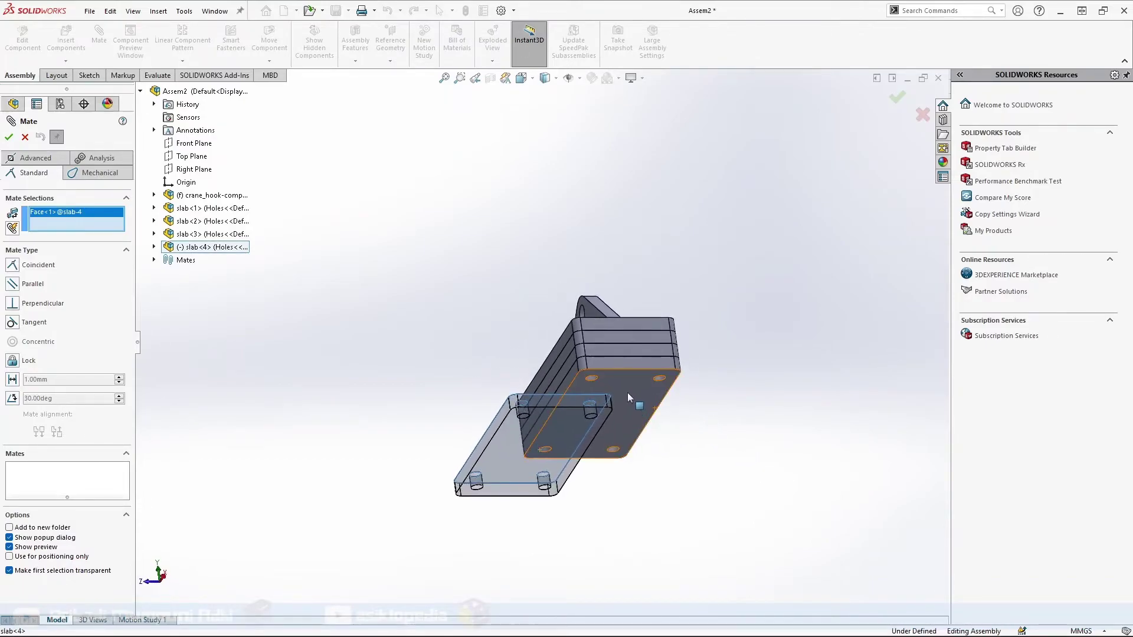
pyautogui.click(627, 391)
pyautogui.moveTo(733, 447); pyautogui.dragTo(788, 546, button='middle')
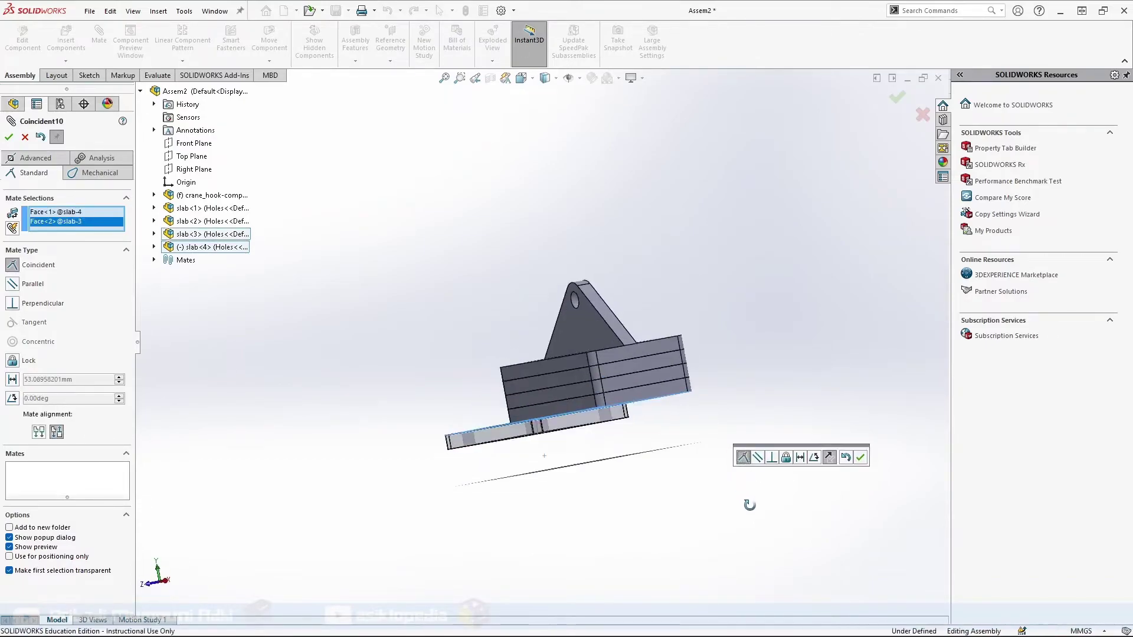
pyautogui.click(859, 462)
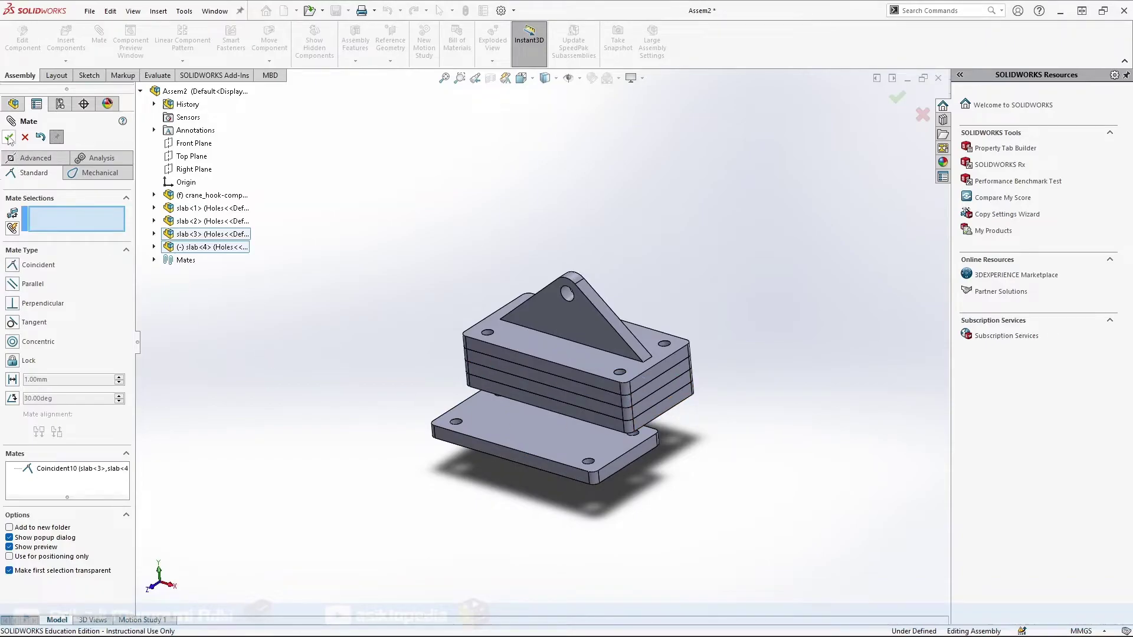
# - Add coincident side-face and end-face mates between slab-4 and slab-3
pyautogui.click(516, 459)
pyautogui.click(534, 404)
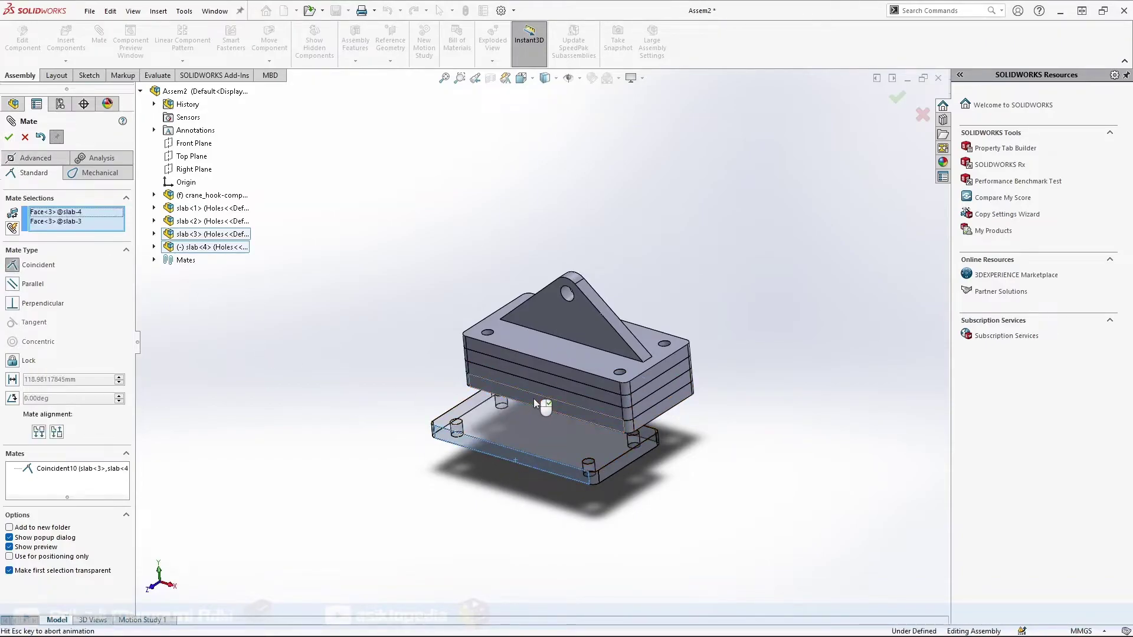
pyautogui.click(658, 416)
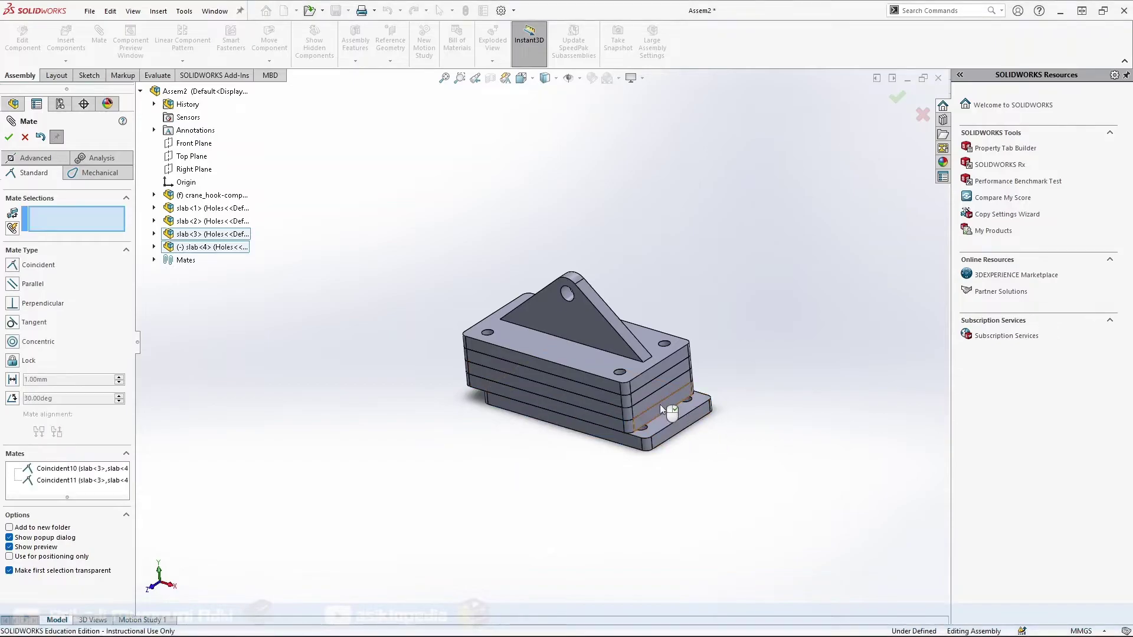
pyautogui.click(660, 409)
pyautogui.click(680, 422)
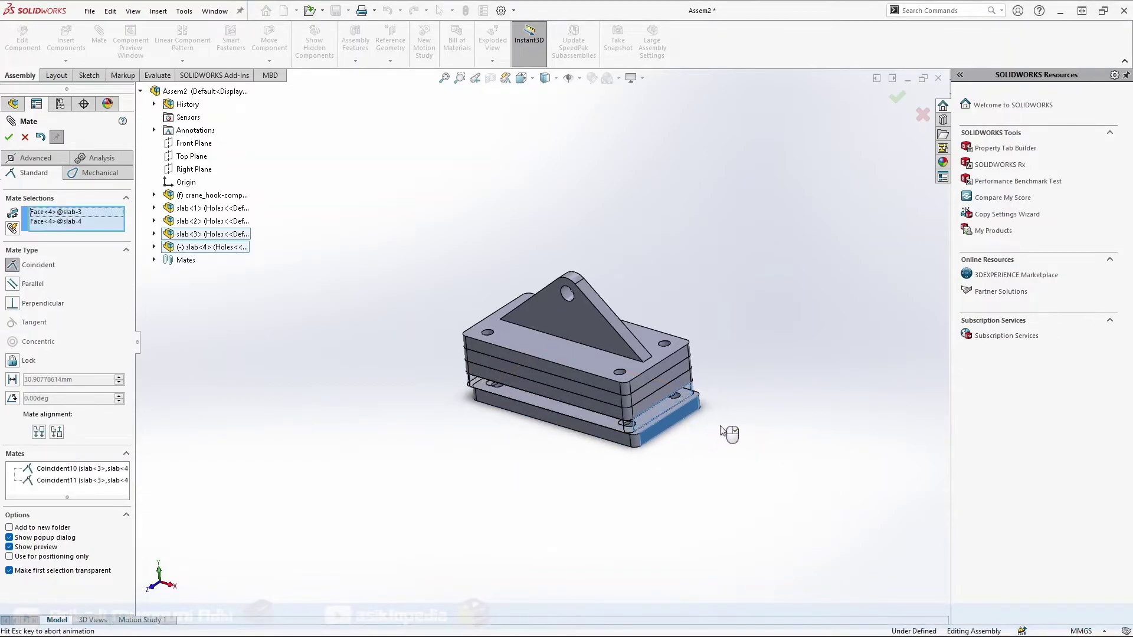
pyautogui.click(853, 445)
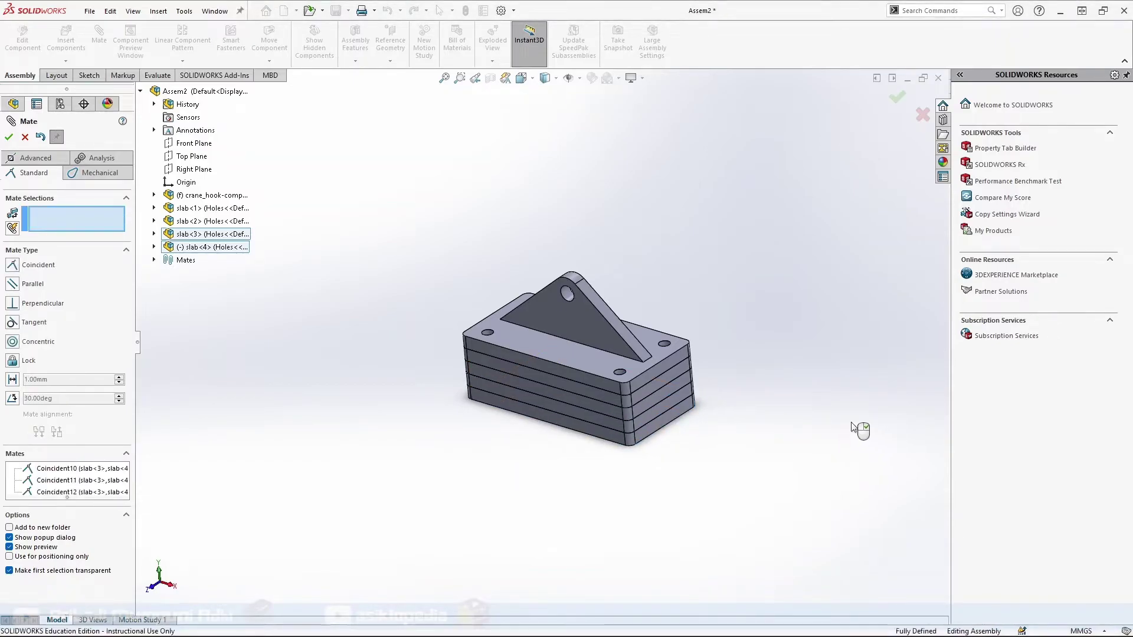
pyautogui.click(9, 137)
pyautogui.click(74, 41)
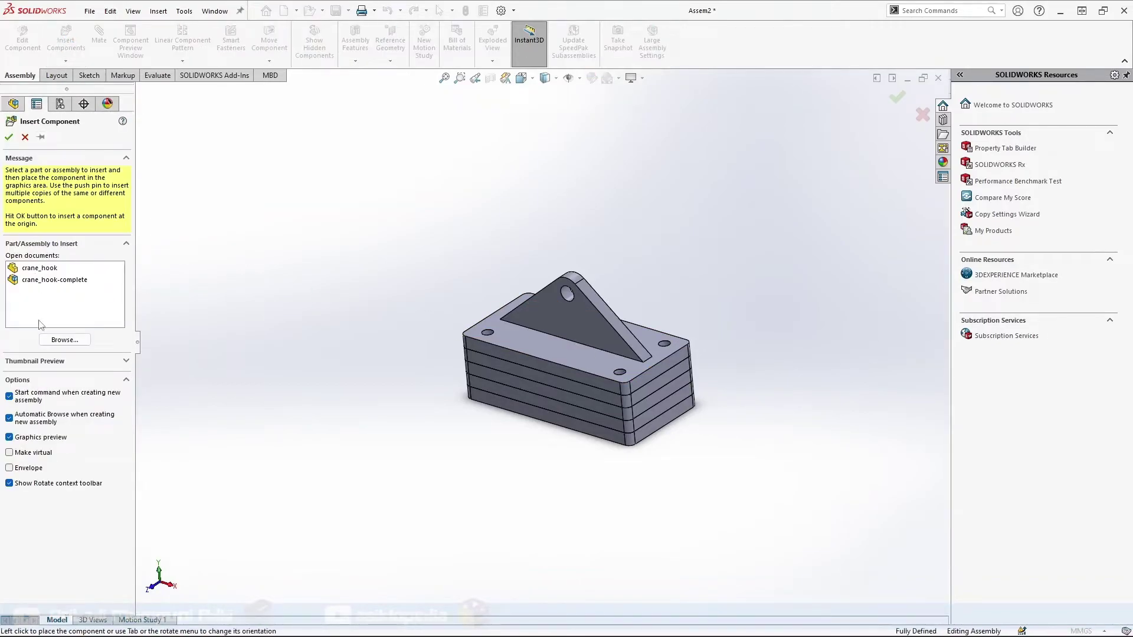
# - Insert the slab part in its Taps configuration below the stack
pyautogui.click(64, 340)
pyautogui.click(162, 132)
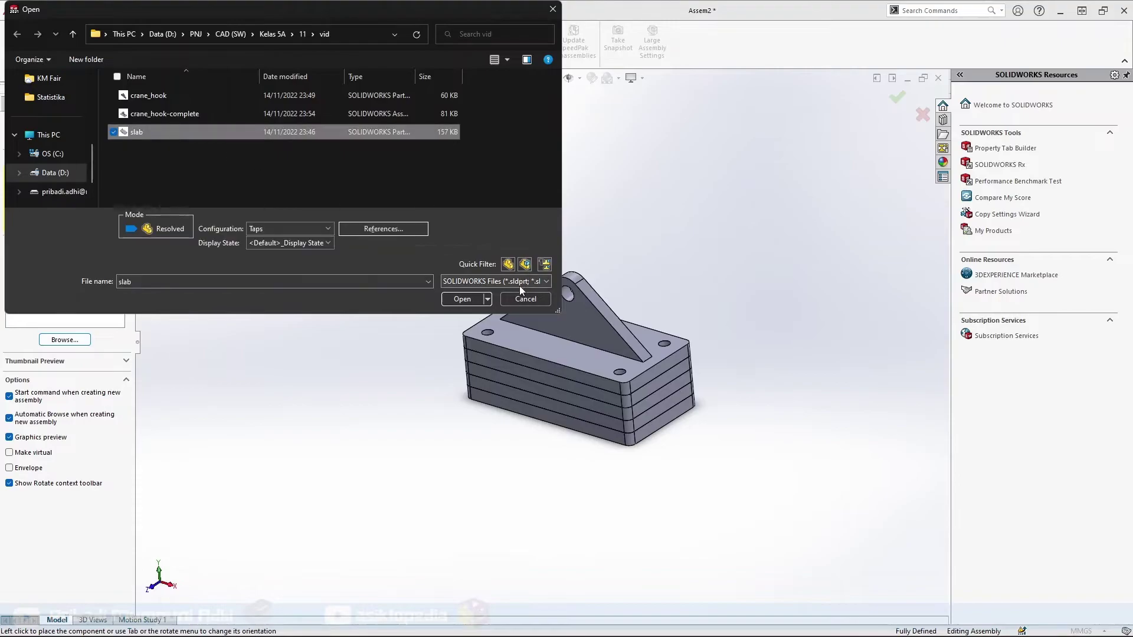
pyautogui.click(459, 300)
pyautogui.click(37, 348)
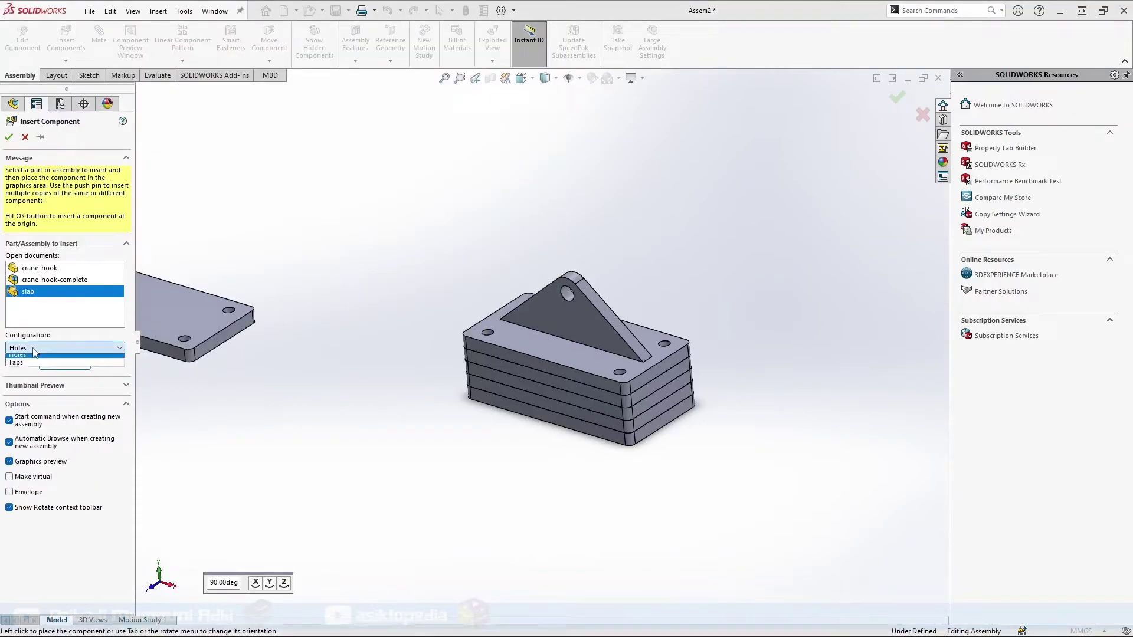
pyautogui.click(36, 365)
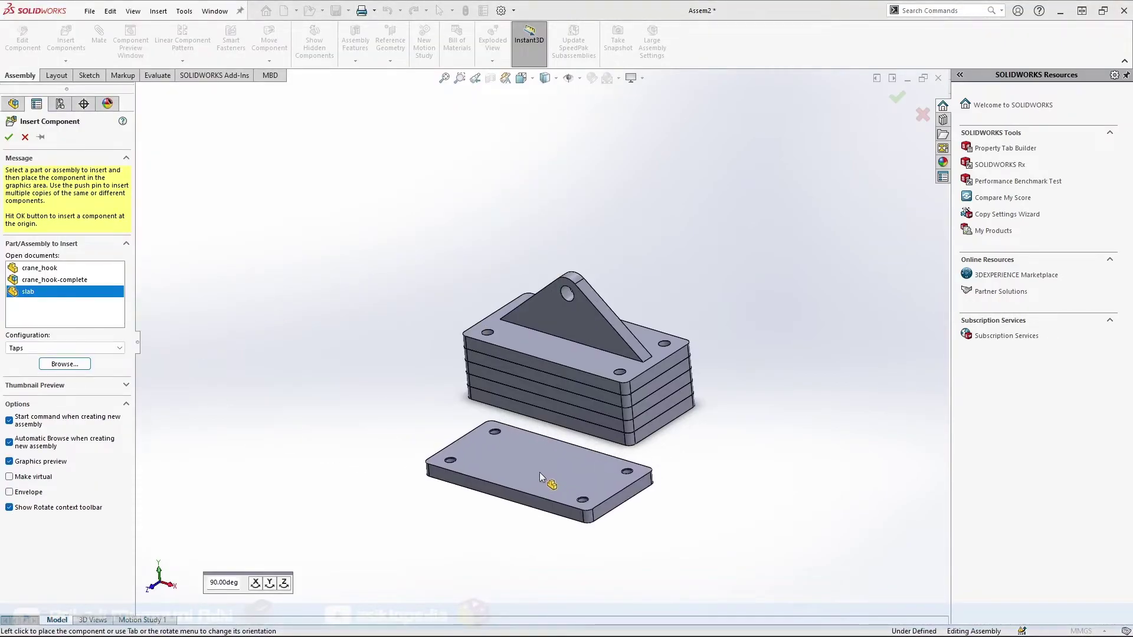
pyautogui.click(539, 472)
pyautogui.click(542, 471)
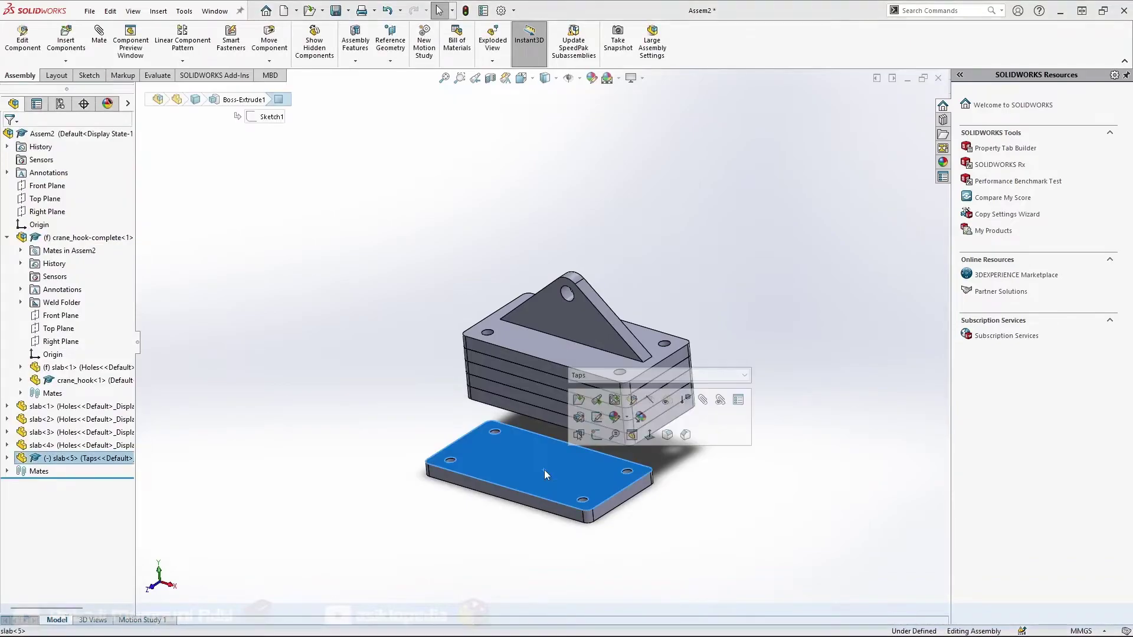
# - Mate the tapped slab's top face coincident with the bottom face of slab-4
pyautogui.click(99, 39)
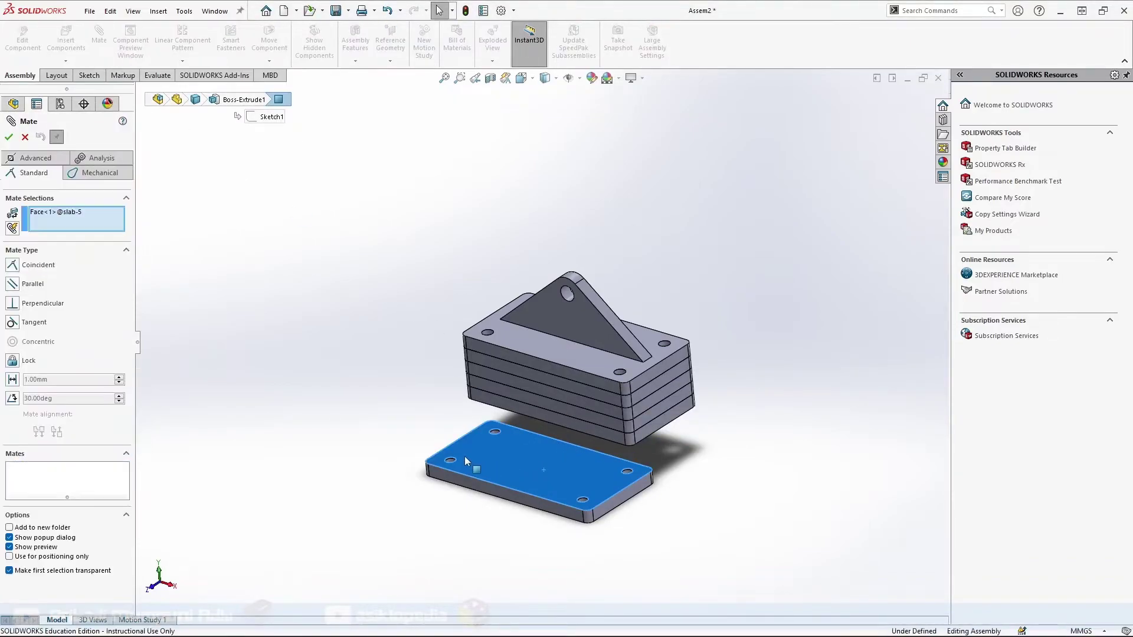
pyautogui.moveTo(725, 477); pyautogui.dragTo(638, 410, button='middle')
pyautogui.click(638, 411)
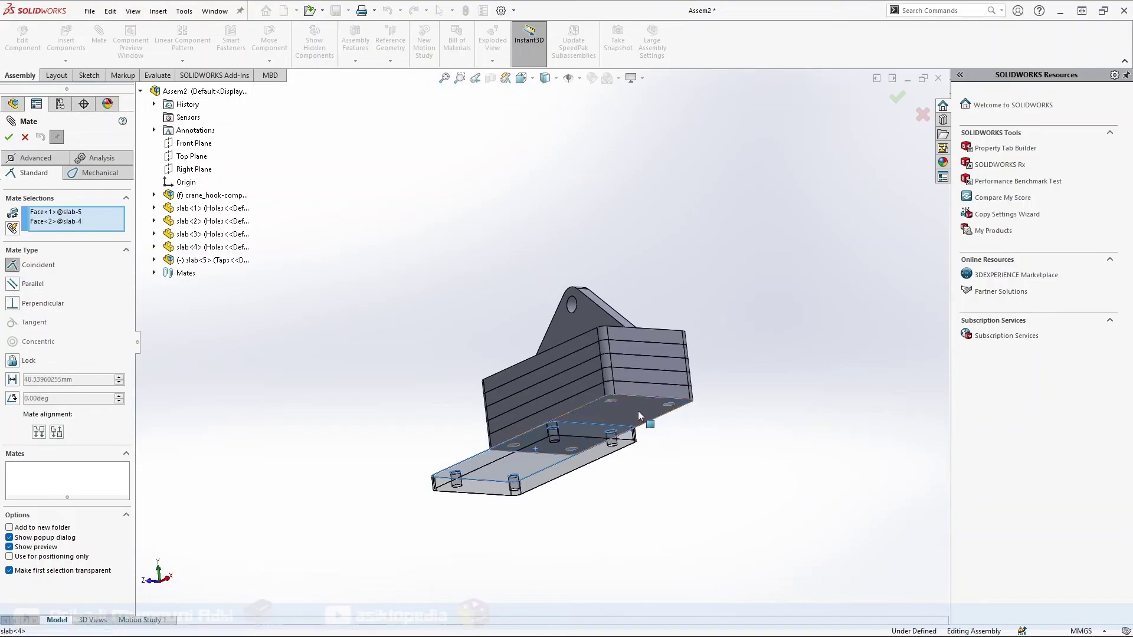
pyautogui.click(841, 525)
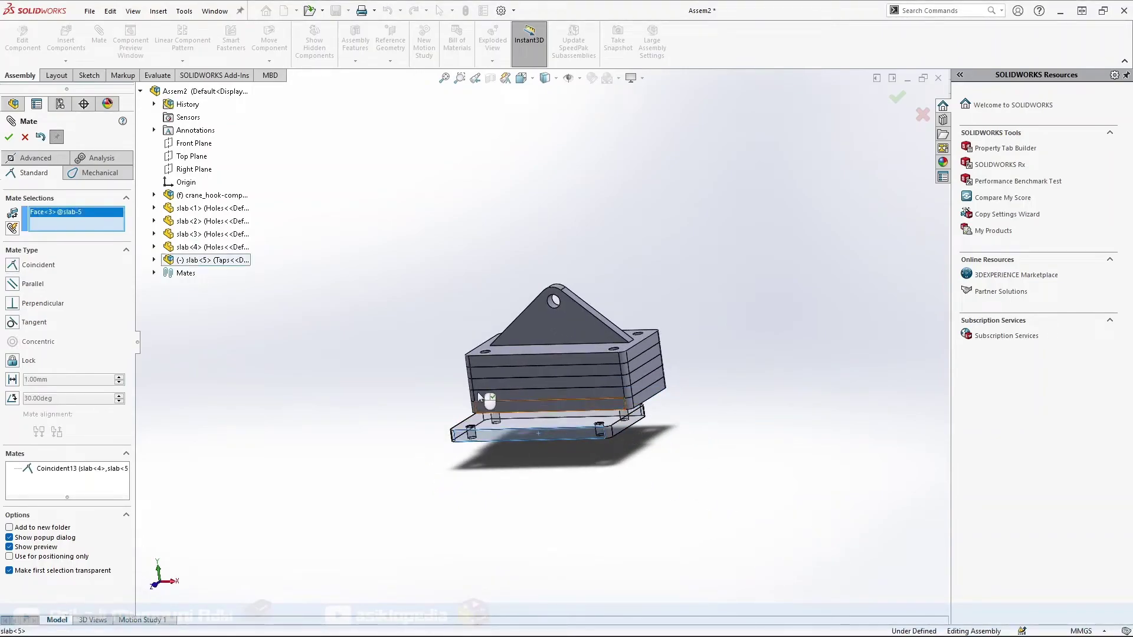
# - Add coincident side-face and end-face mates between the tapped slab and slab-4
pyautogui.click(535, 417)
pyautogui.rightClick(86, 227)
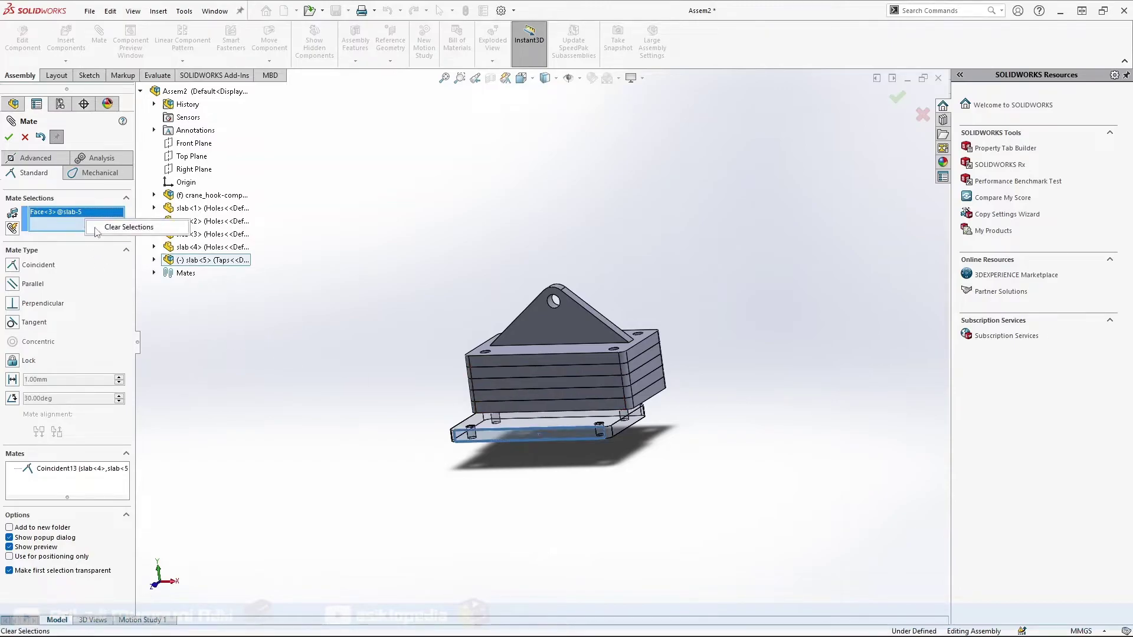
pyautogui.click(141, 230)
pyautogui.click(578, 403)
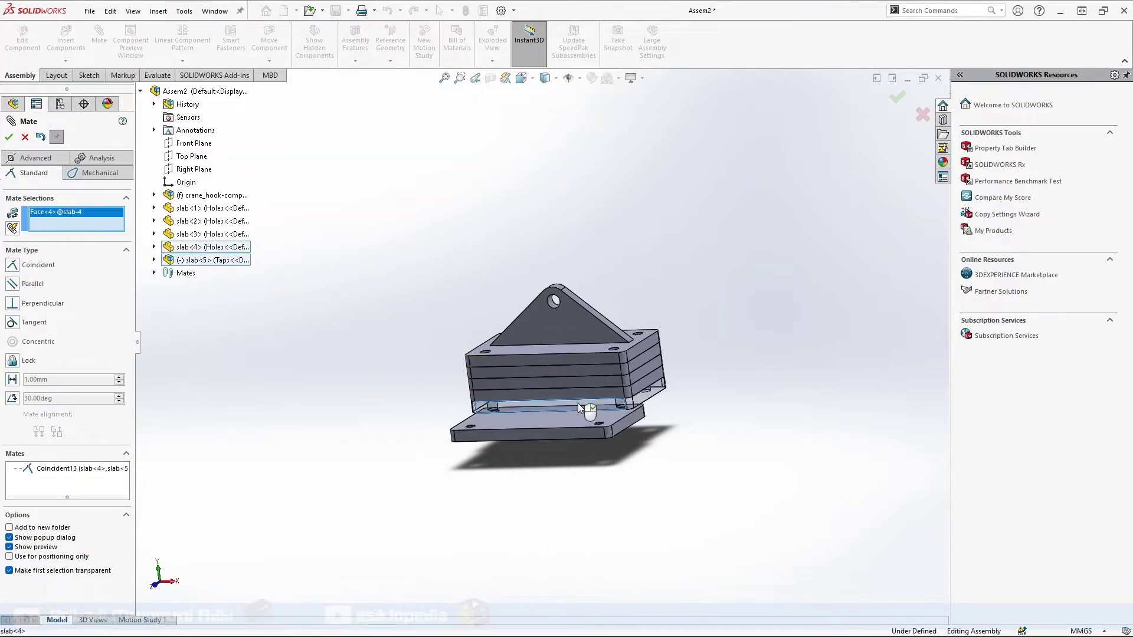
pyautogui.click(565, 433)
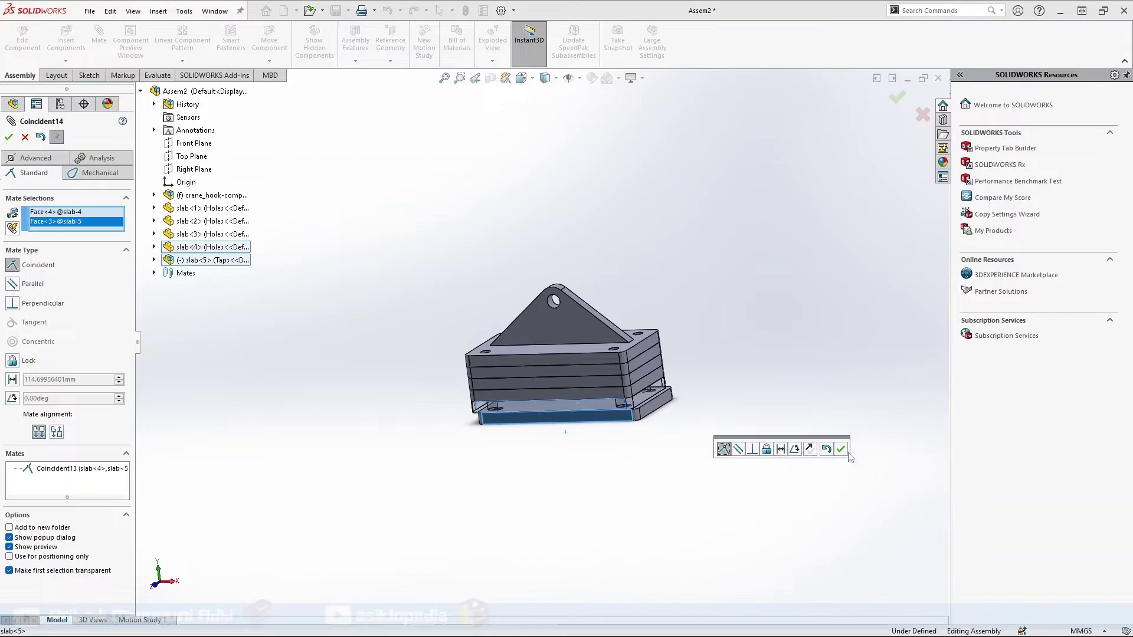
pyautogui.click(837, 448)
pyautogui.scroll(-5, 732, 439)
pyautogui.click(596, 376)
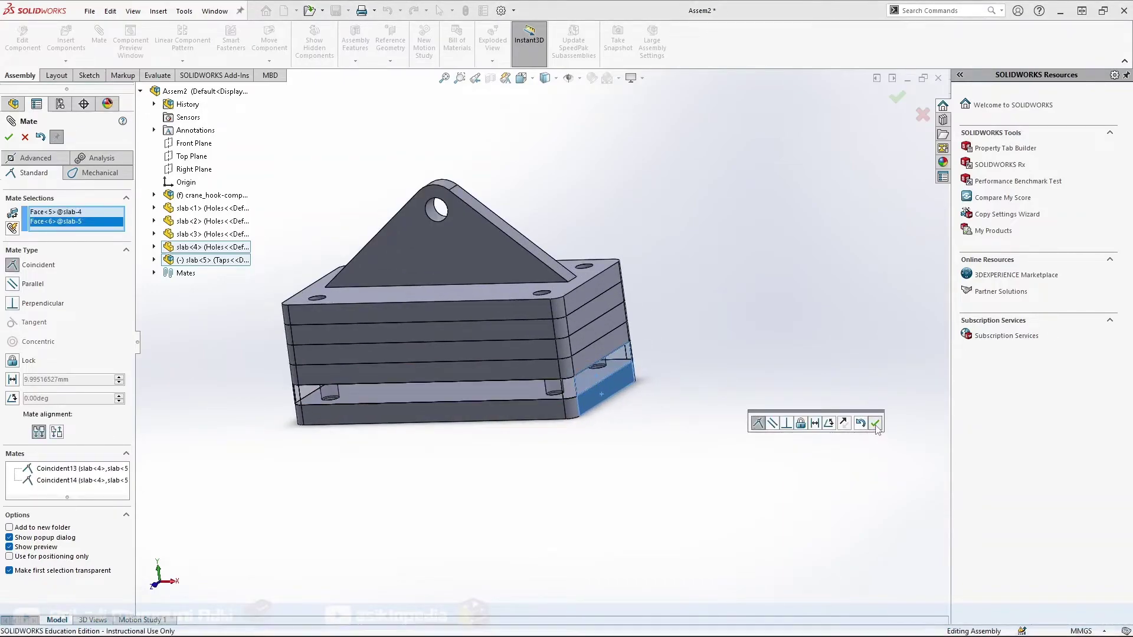
pyautogui.click(875, 423)
pyautogui.click(9, 137)
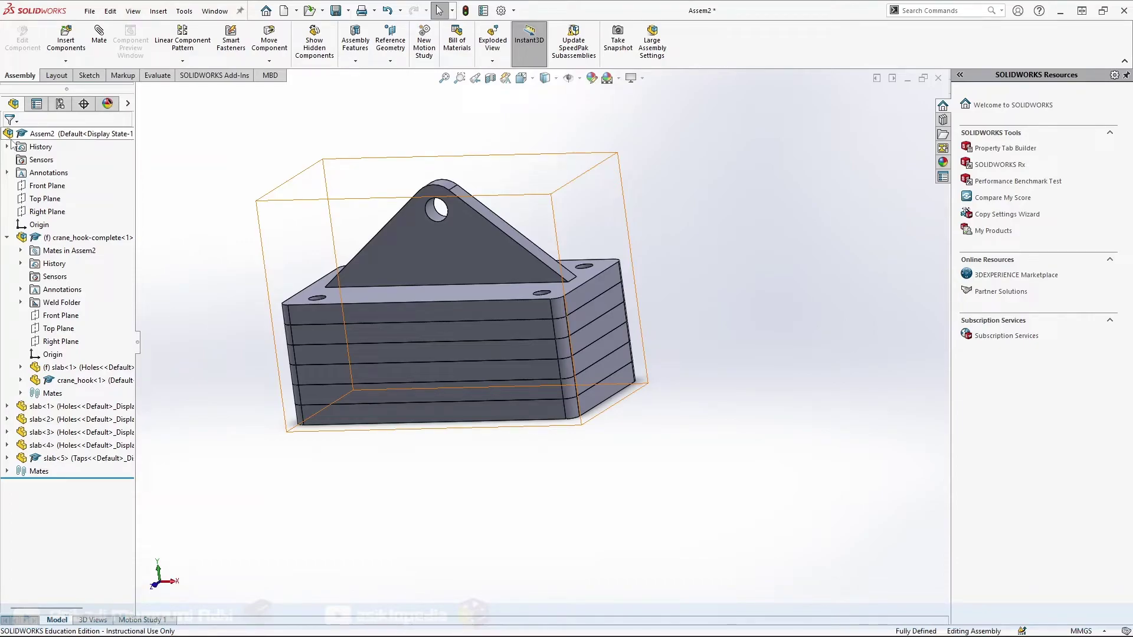
# - Collapse all items in the Assem2 model tree and switch to isometric view
pyautogui.press('Escape')
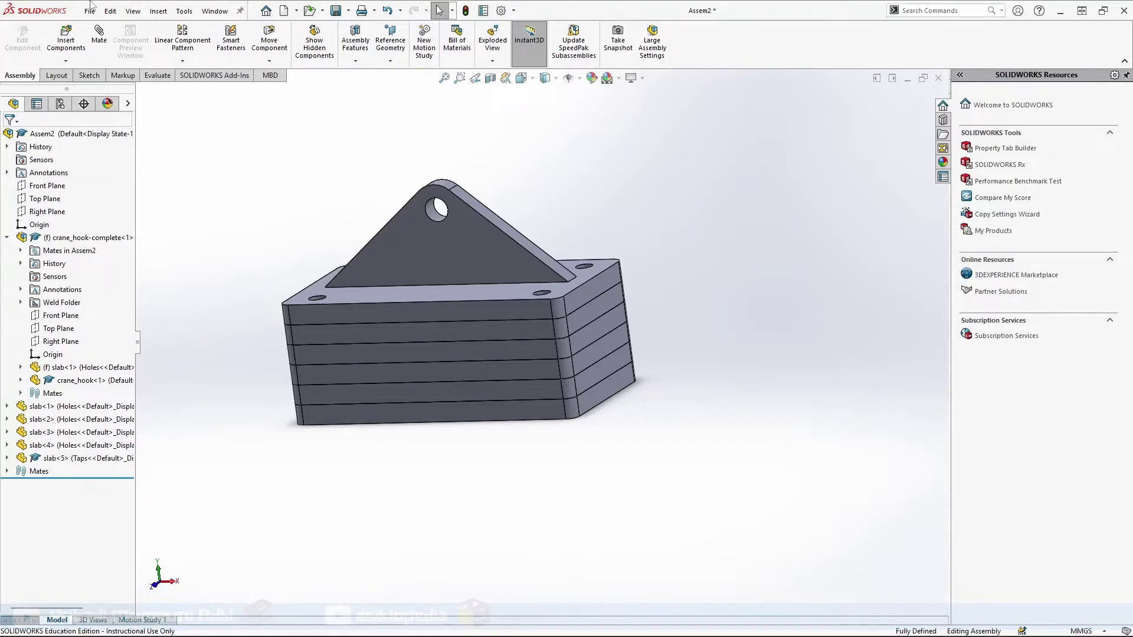
pyautogui.rightClick(53, 140)
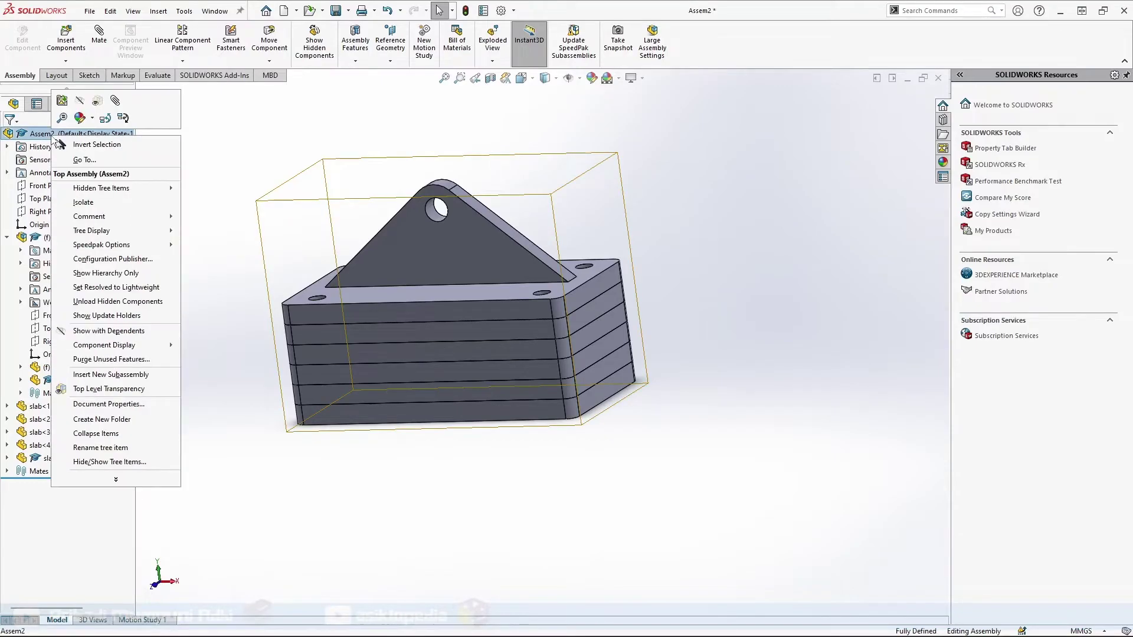
pyautogui.click(135, 437)
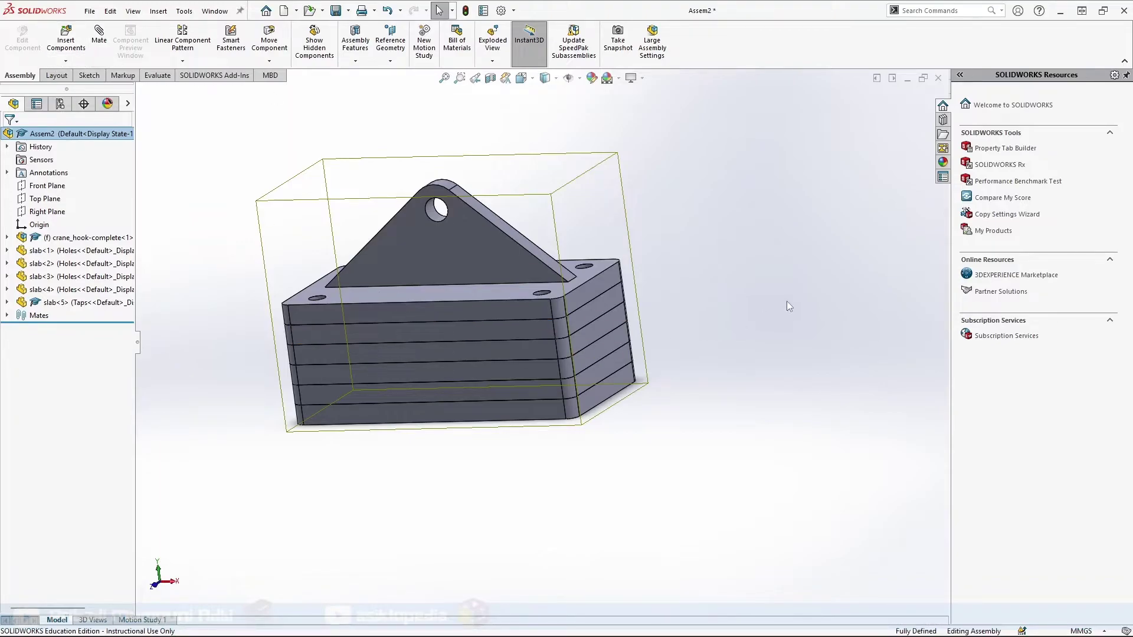
pyautogui.click(643, 311)
pyautogui.hotkey('ctrl', '7')
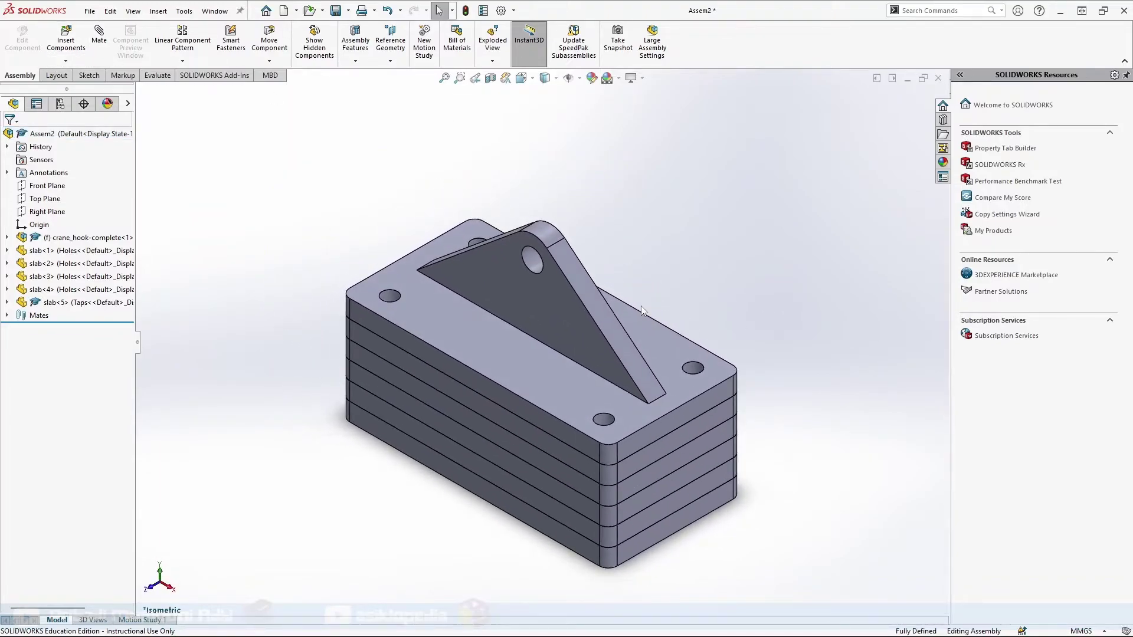
# - Open the colour appearance editor for the crane_hook component
pyautogui.click(56, 239)
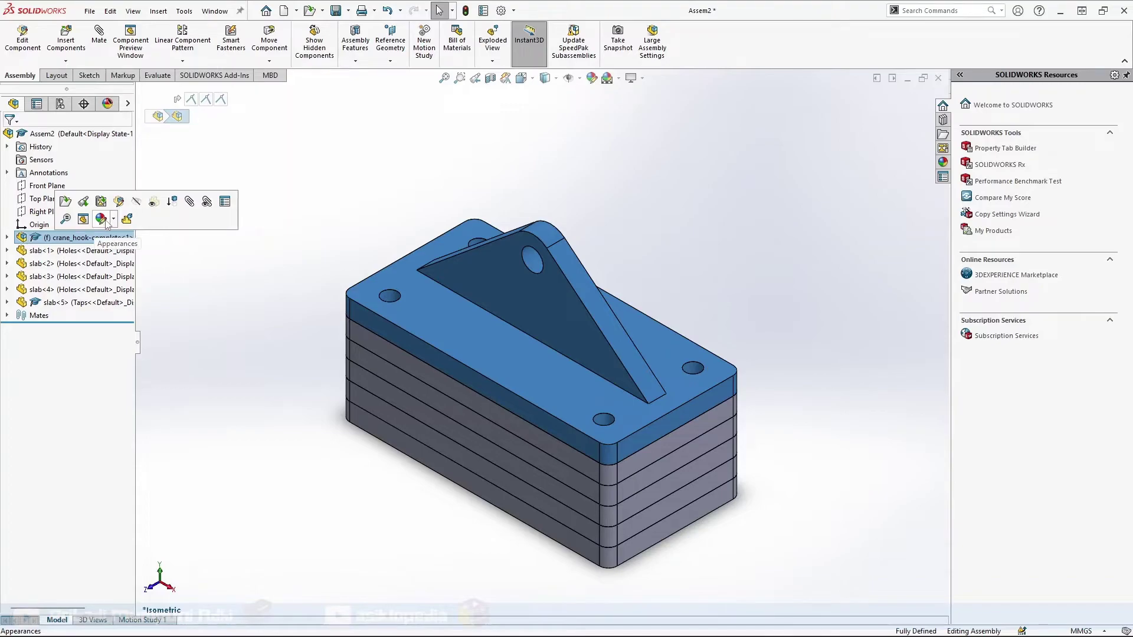
pyautogui.click(107, 220)
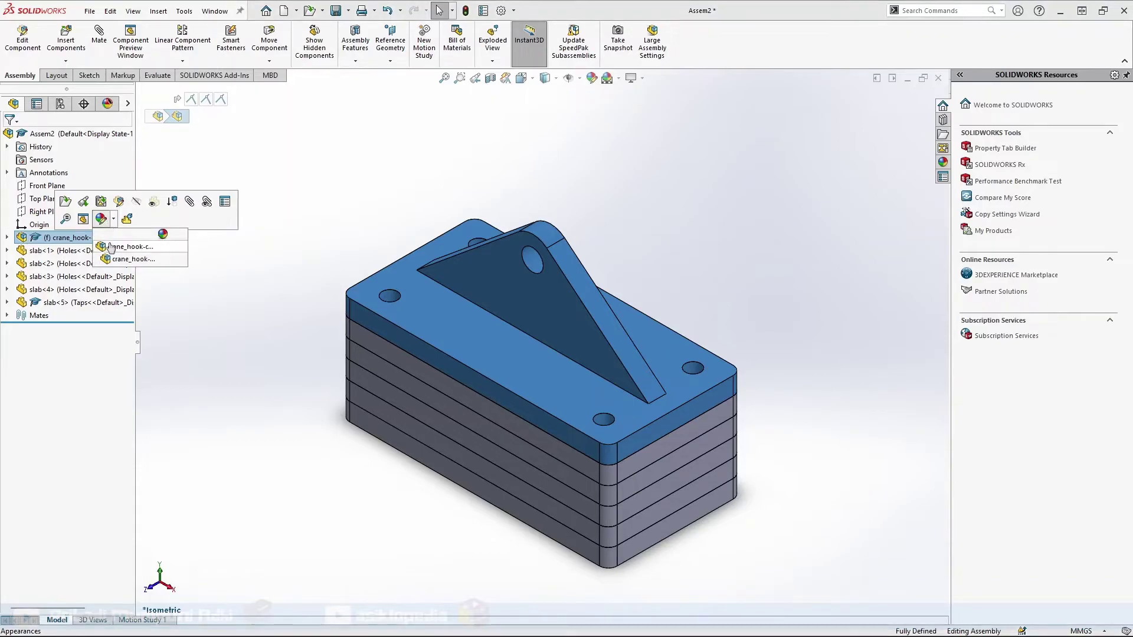
pyautogui.click(135, 263)
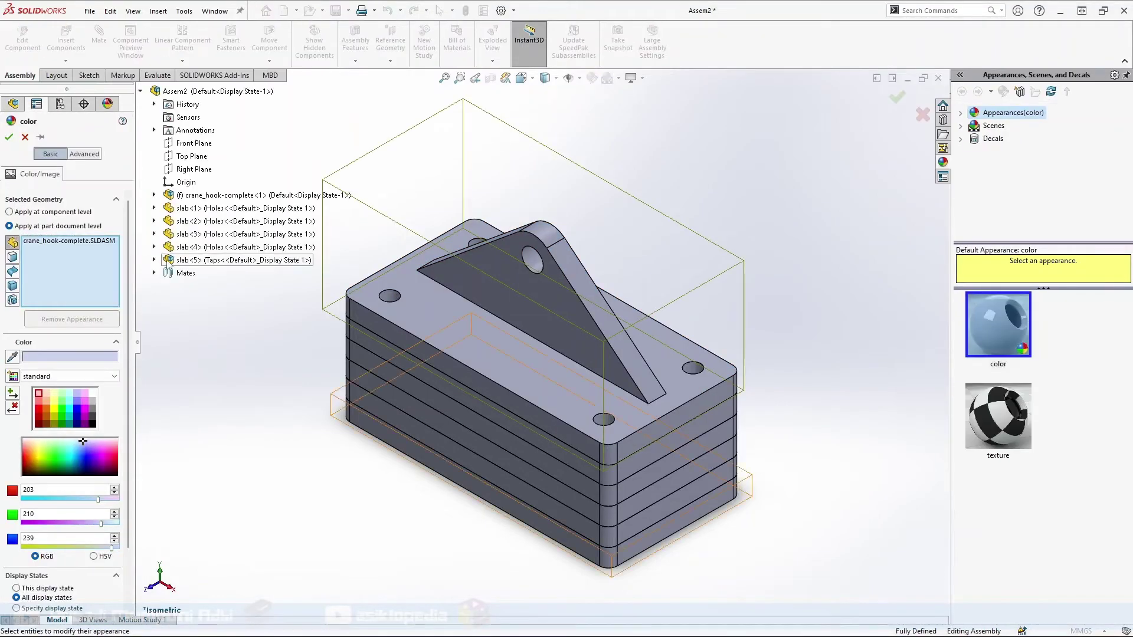
pyautogui.click(39, 410)
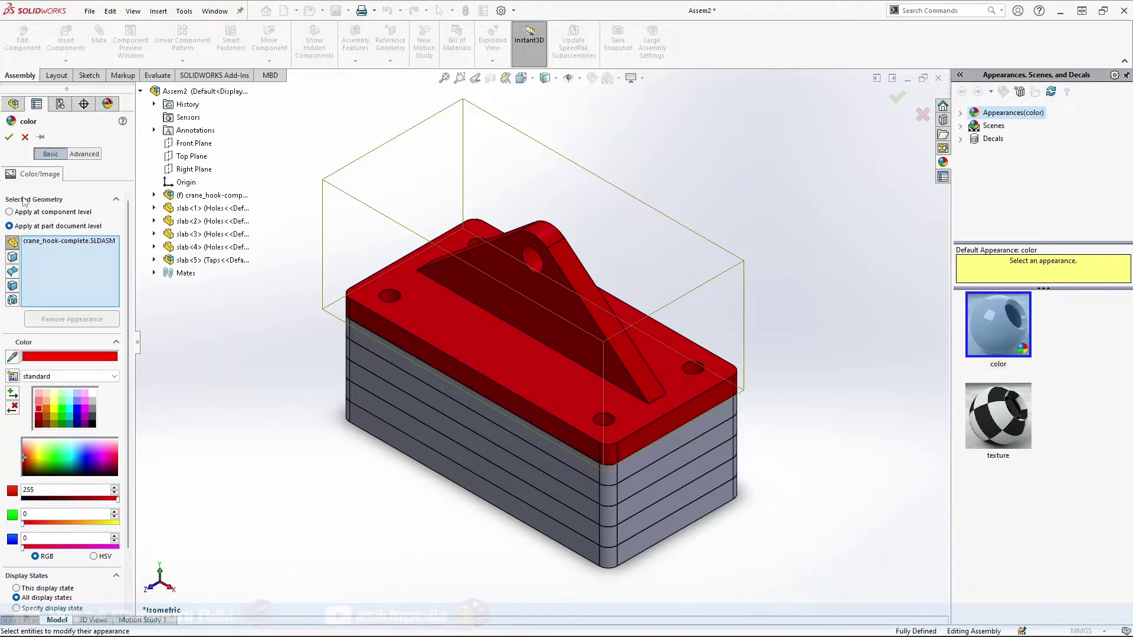
pyautogui.click(9, 137)
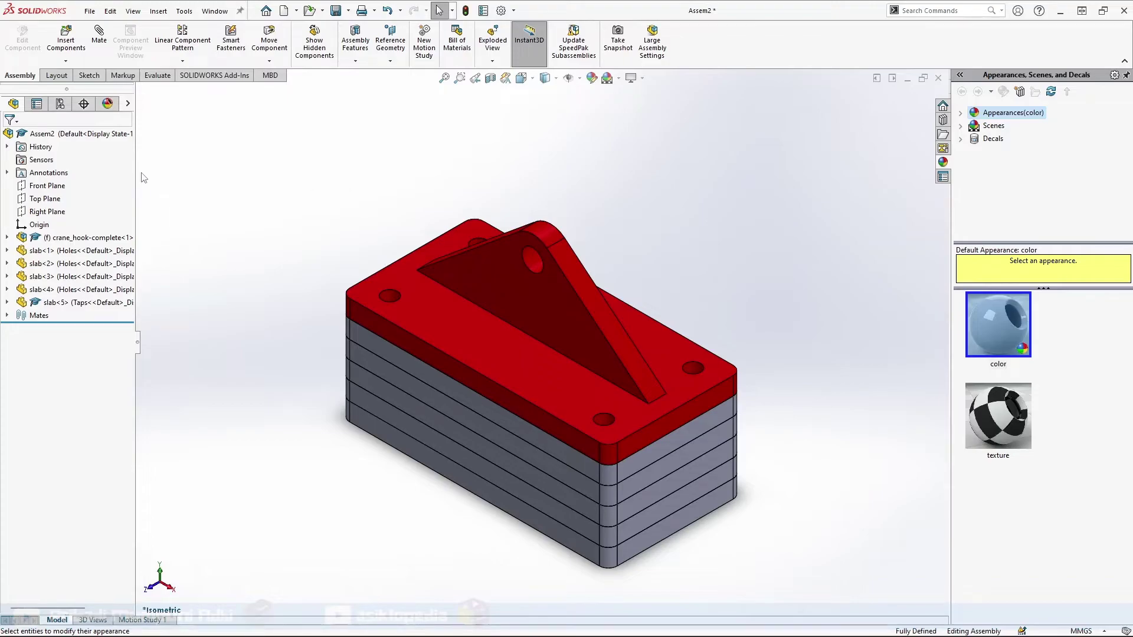
pyautogui.click(57, 251)
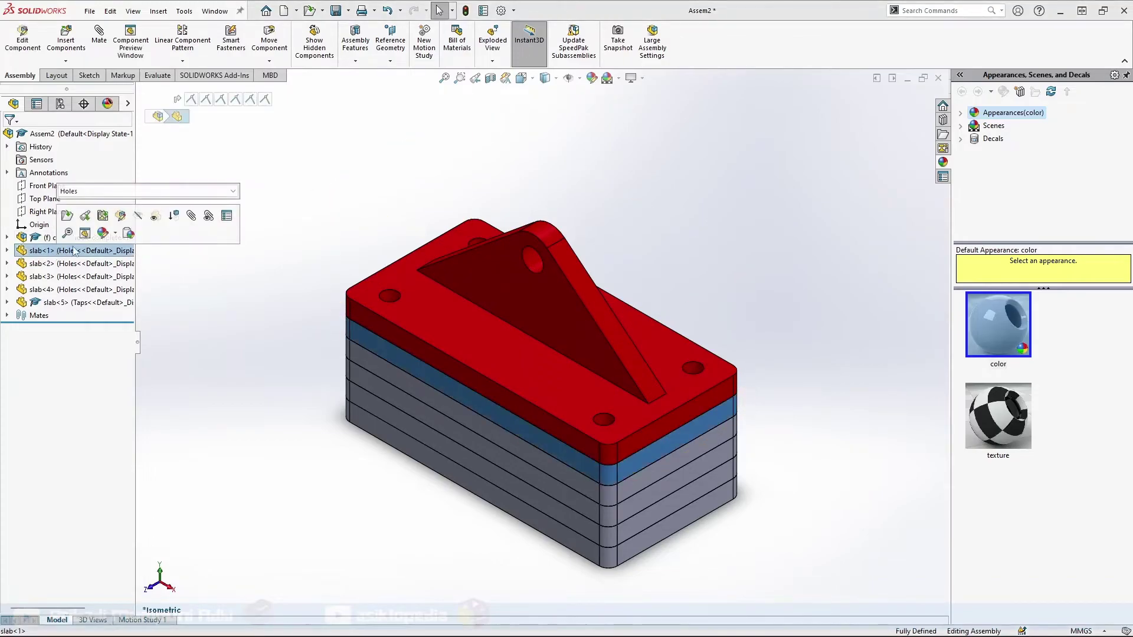
pyautogui.click(104, 234)
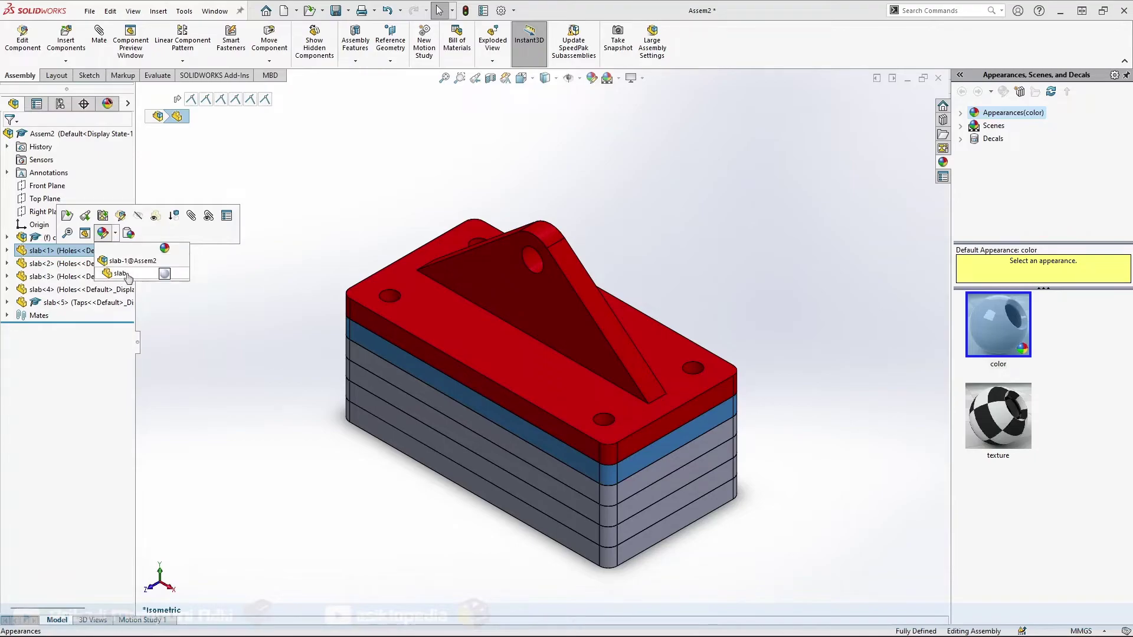
pyautogui.click(128, 275)
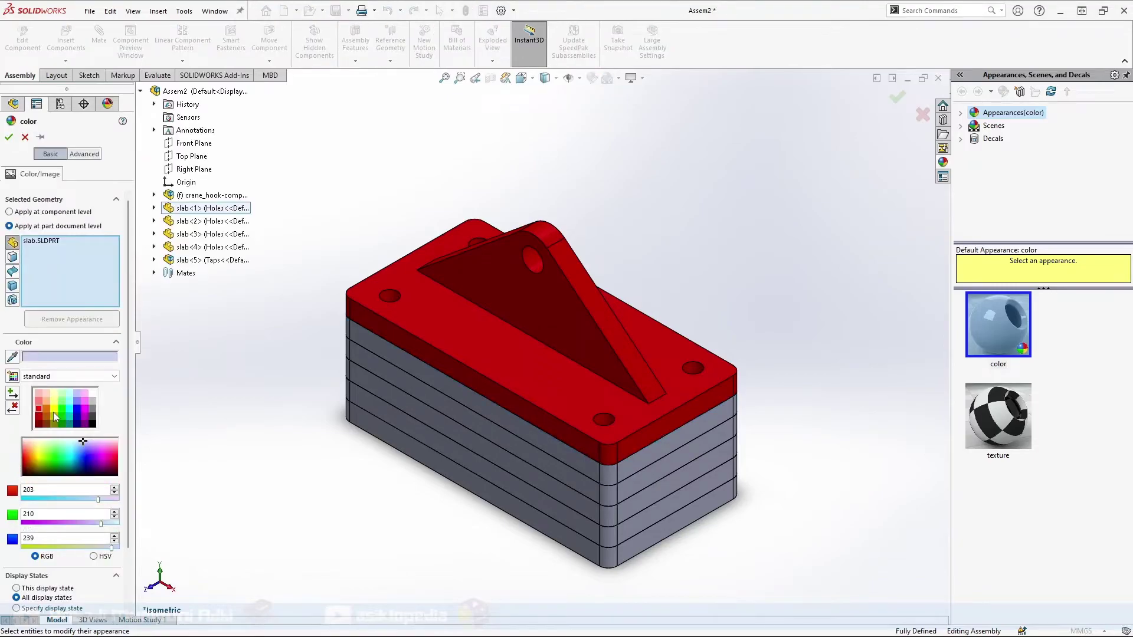
pyautogui.click(62, 414)
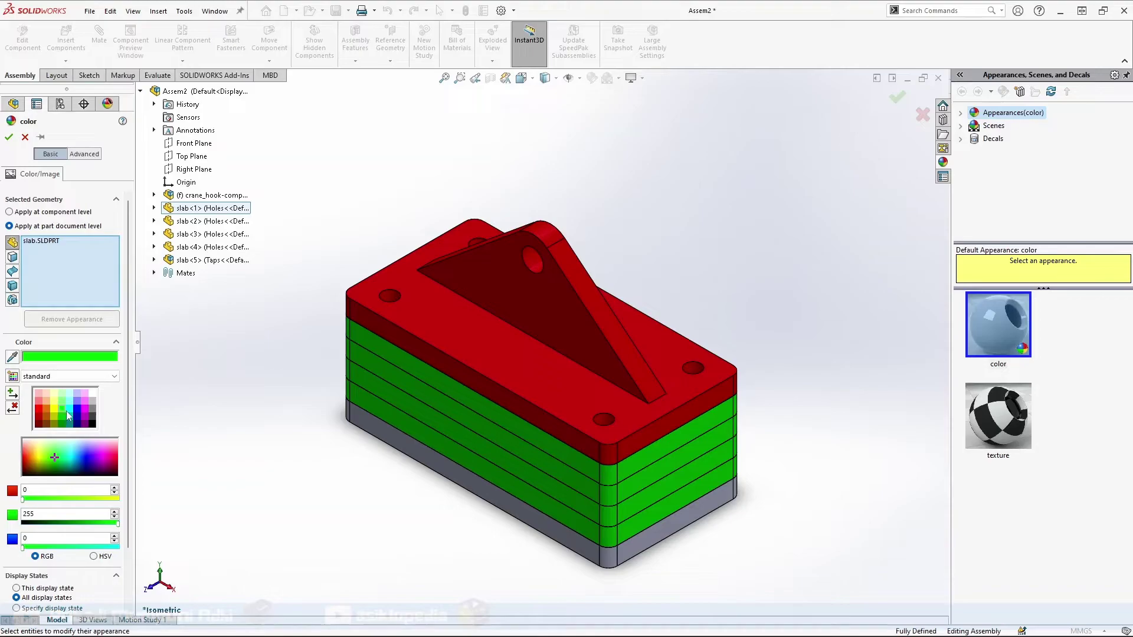
# - Colour the top slab, slab<1>, green
pyautogui.click(25, 137)
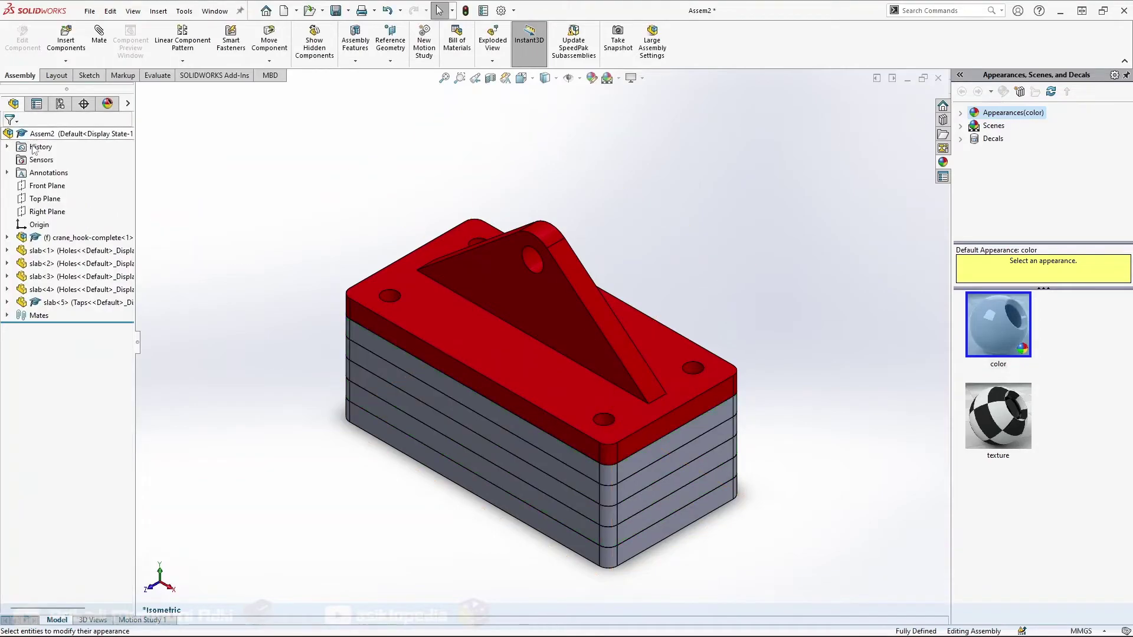
pyautogui.click(61, 253)
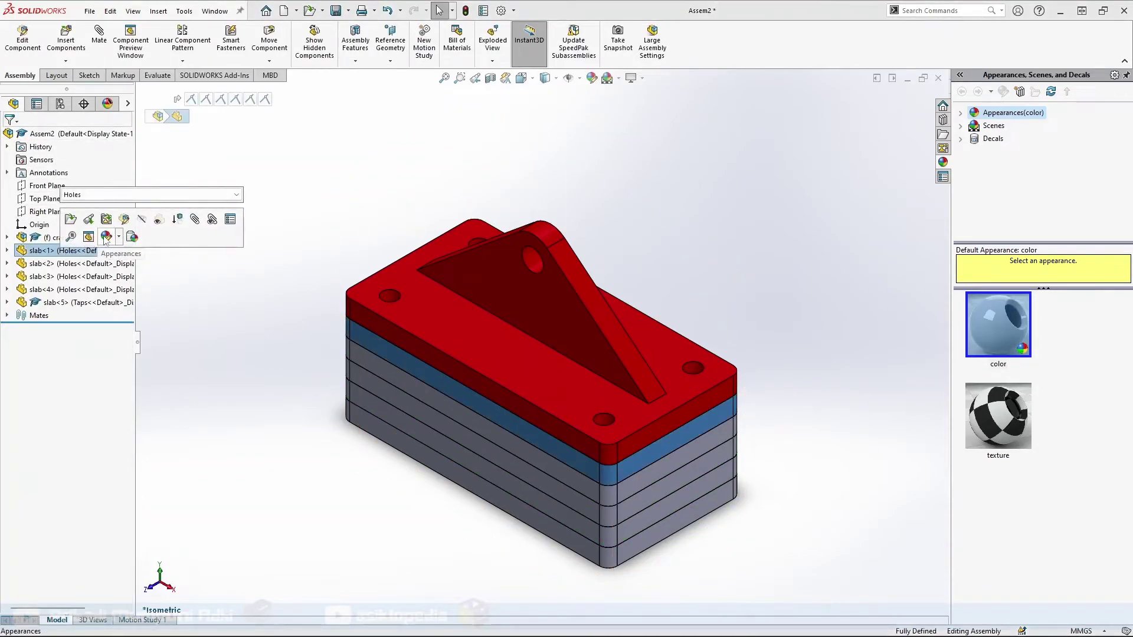
pyautogui.click(107, 237)
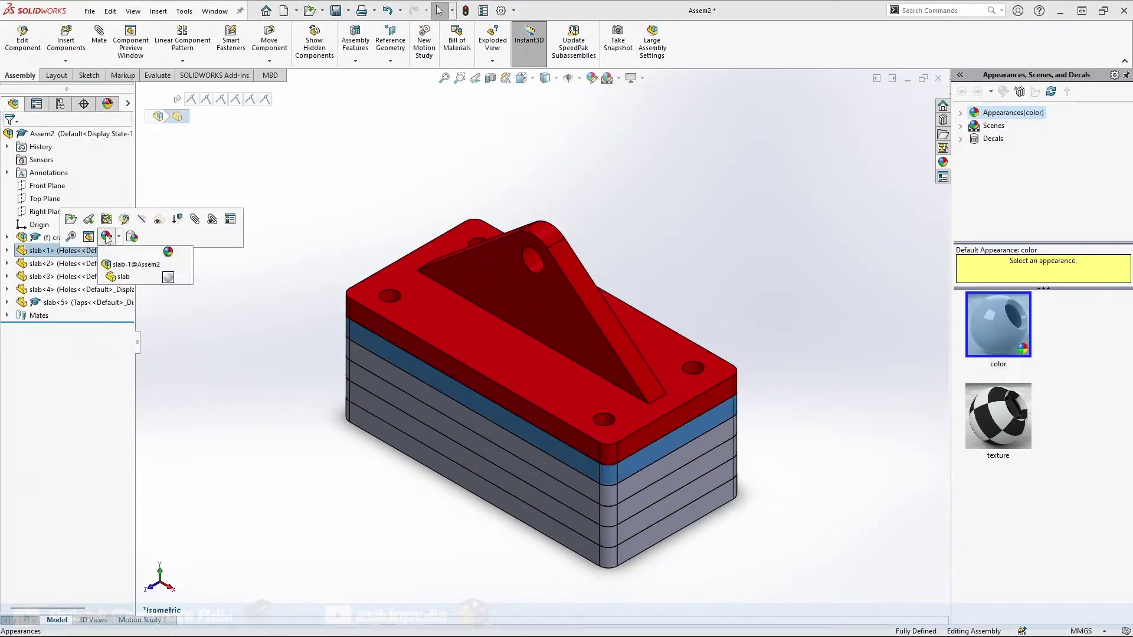
pyautogui.click(113, 264)
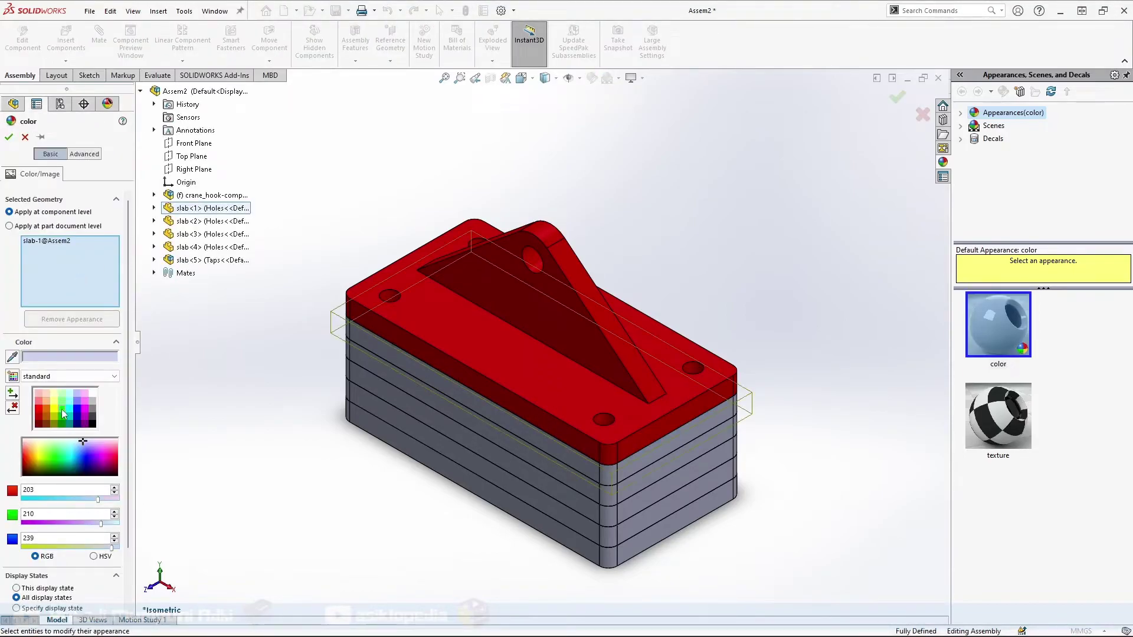
pyautogui.click(64, 413)
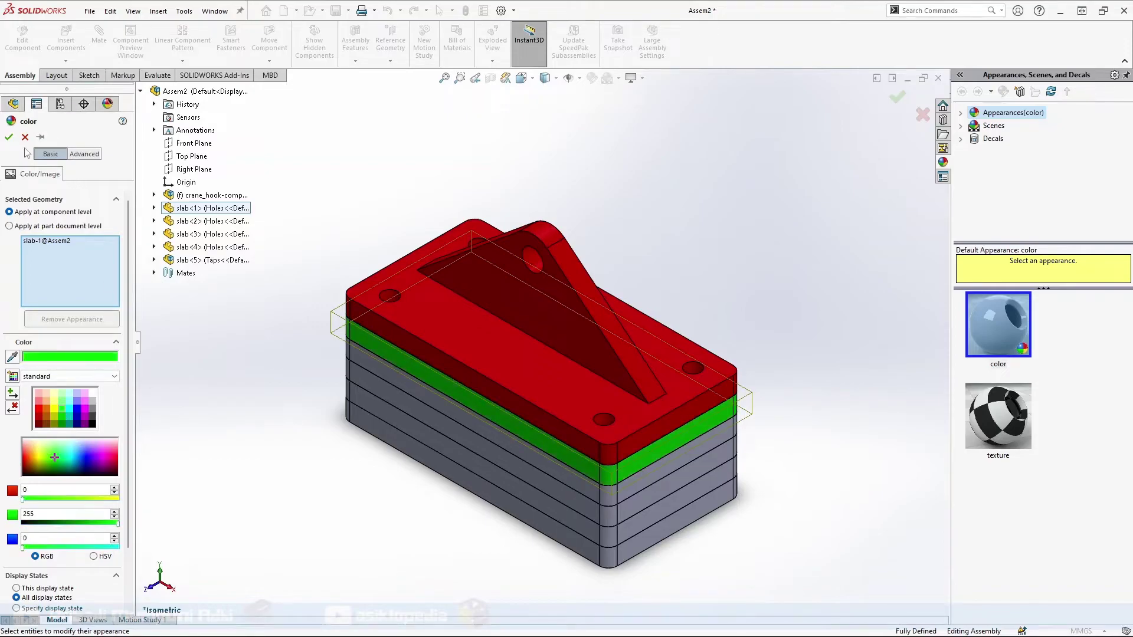
pyautogui.click(9, 137)
# - Colour the second slab, slab<2>, cyan
pyautogui.click(65, 264)
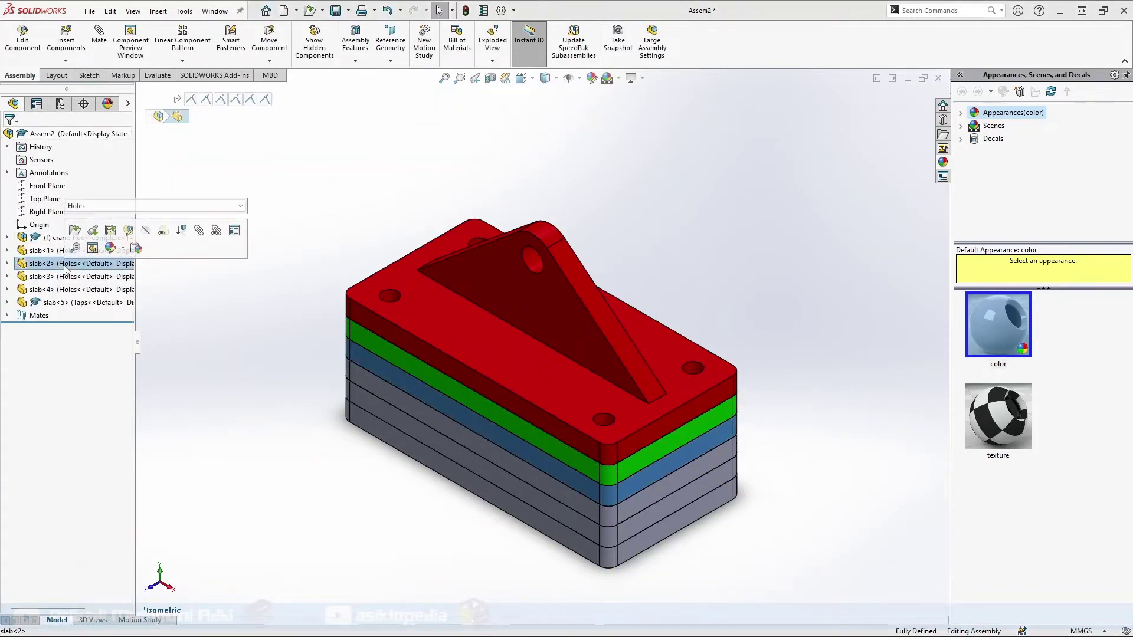
pyautogui.click(110, 247)
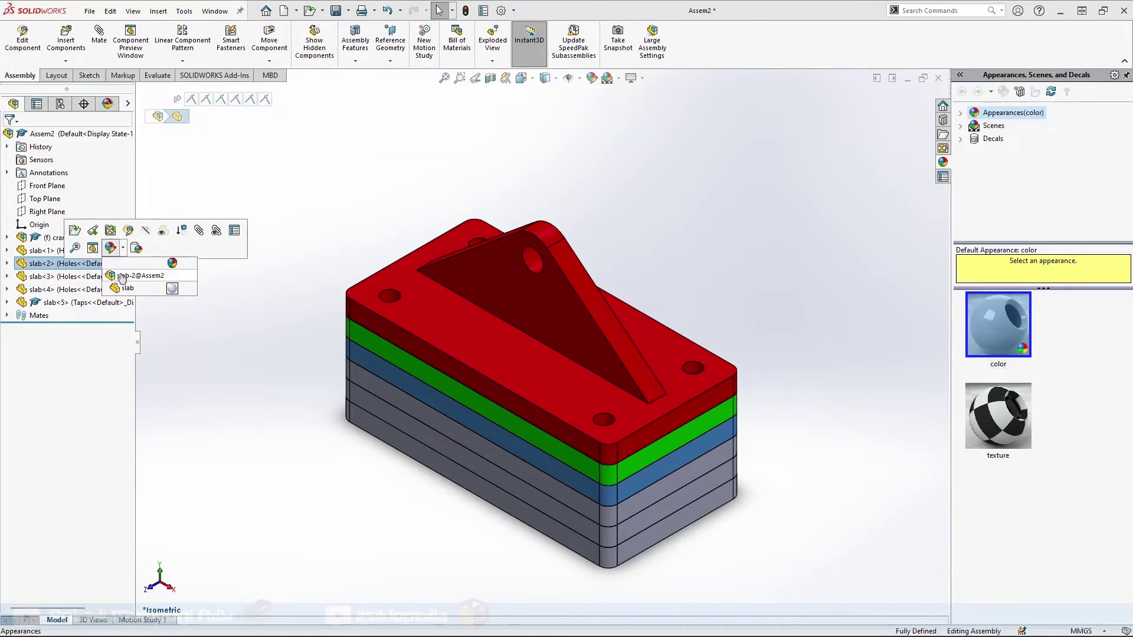
pyautogui.click(122, 275)
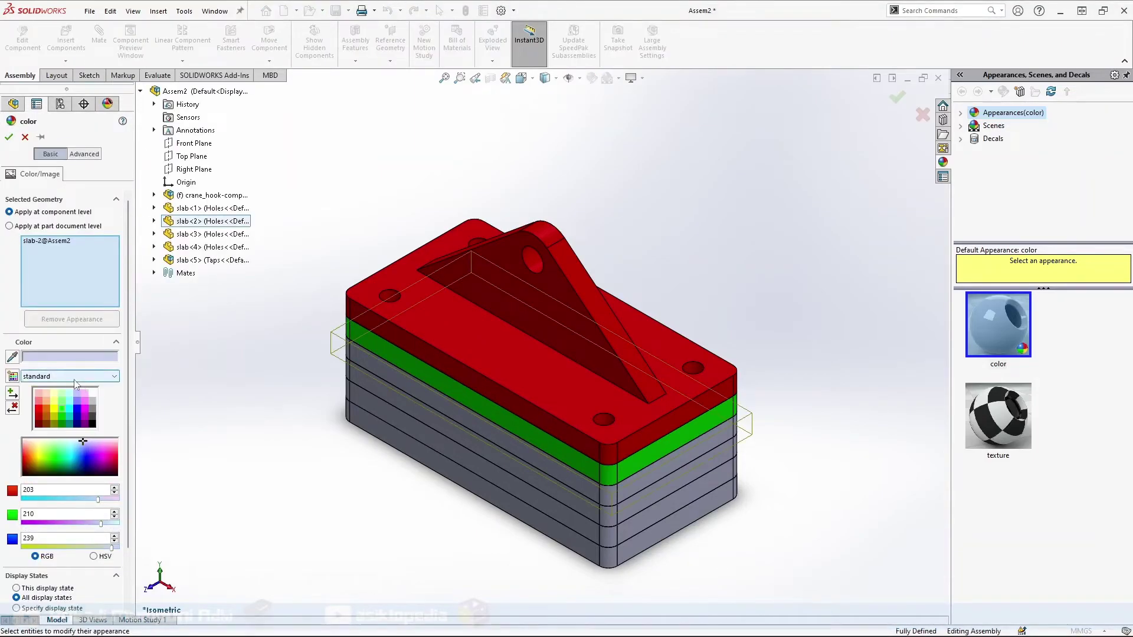
pyautogui.click(69, 412)
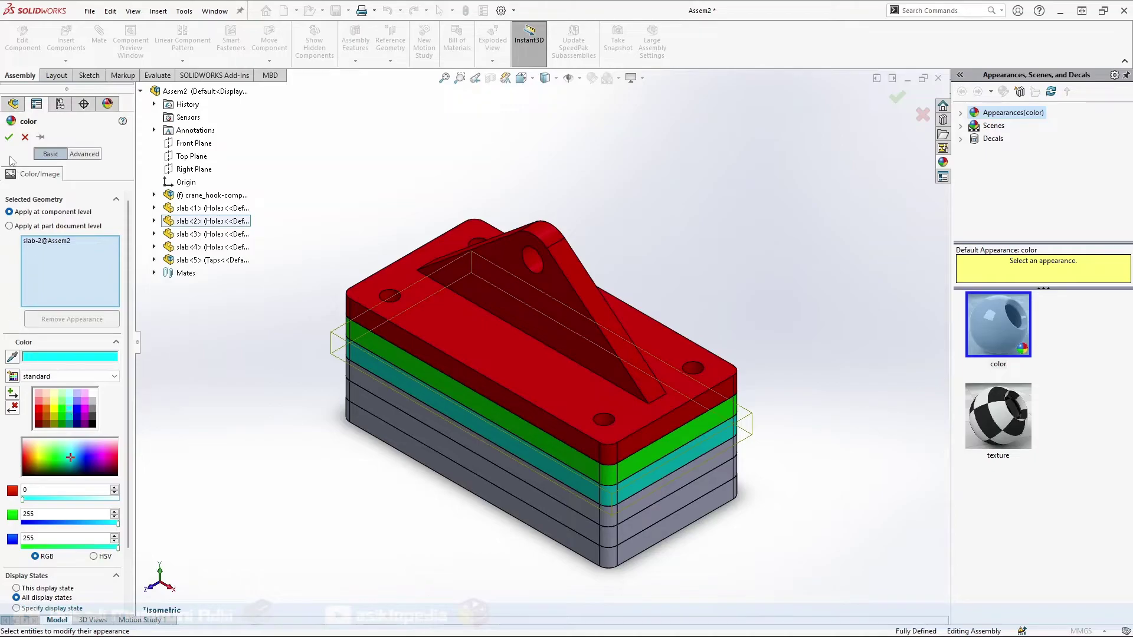
pyautogui.click(8, 137)
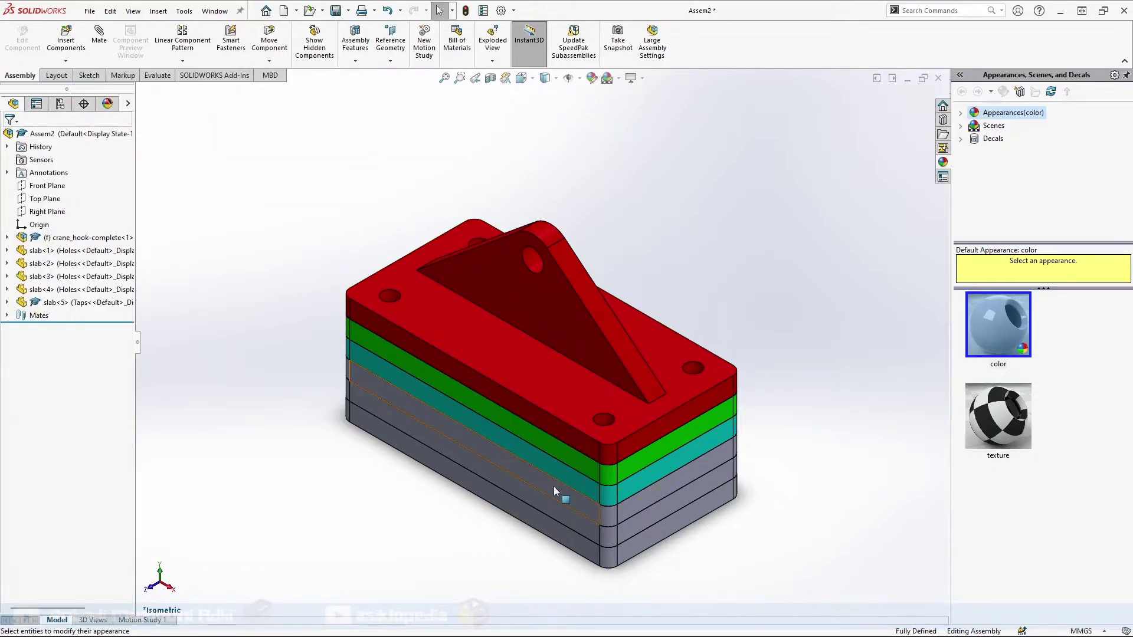
# - Colour slab<3> blue and slab<4> magenta
pyautogui.click(61, 281)
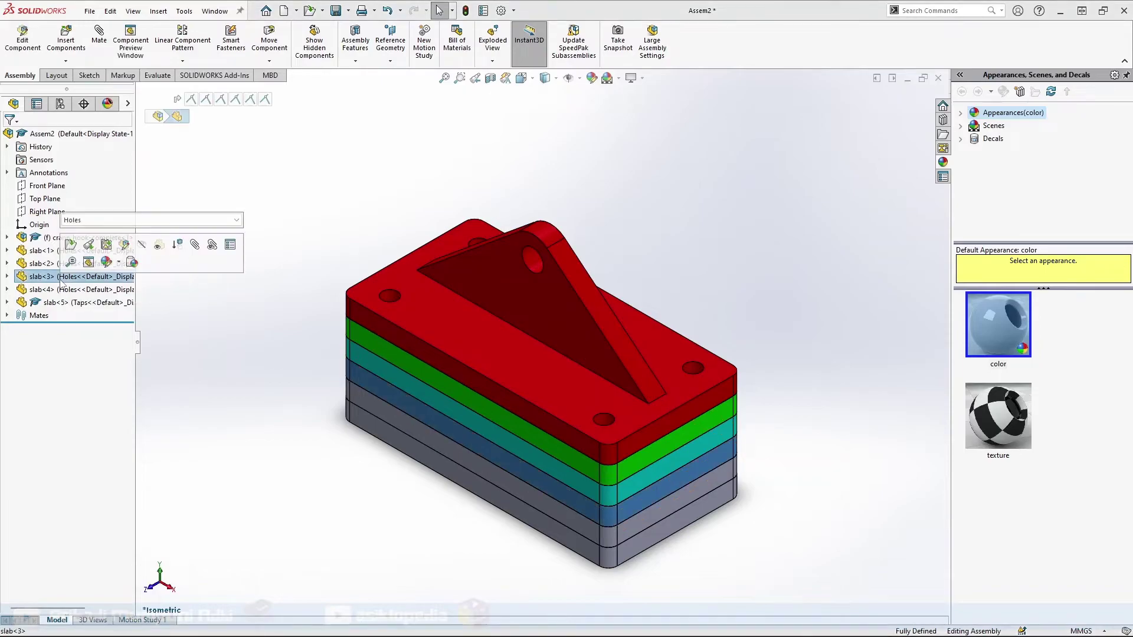
pyautogui.click(106, 264)
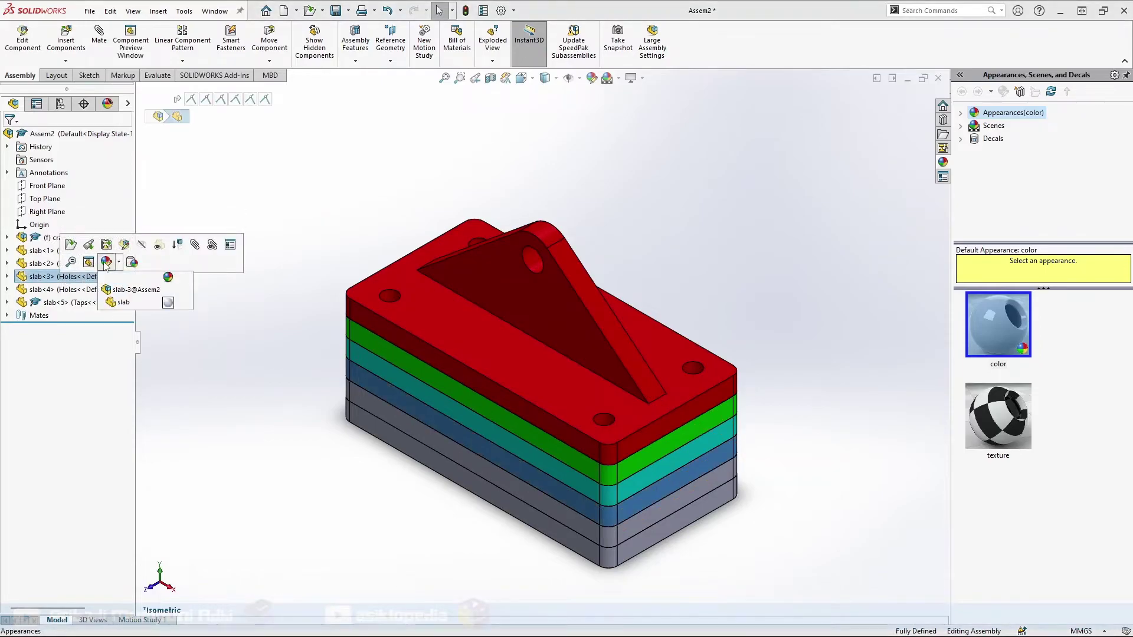
pyautogui.click(134, 297)
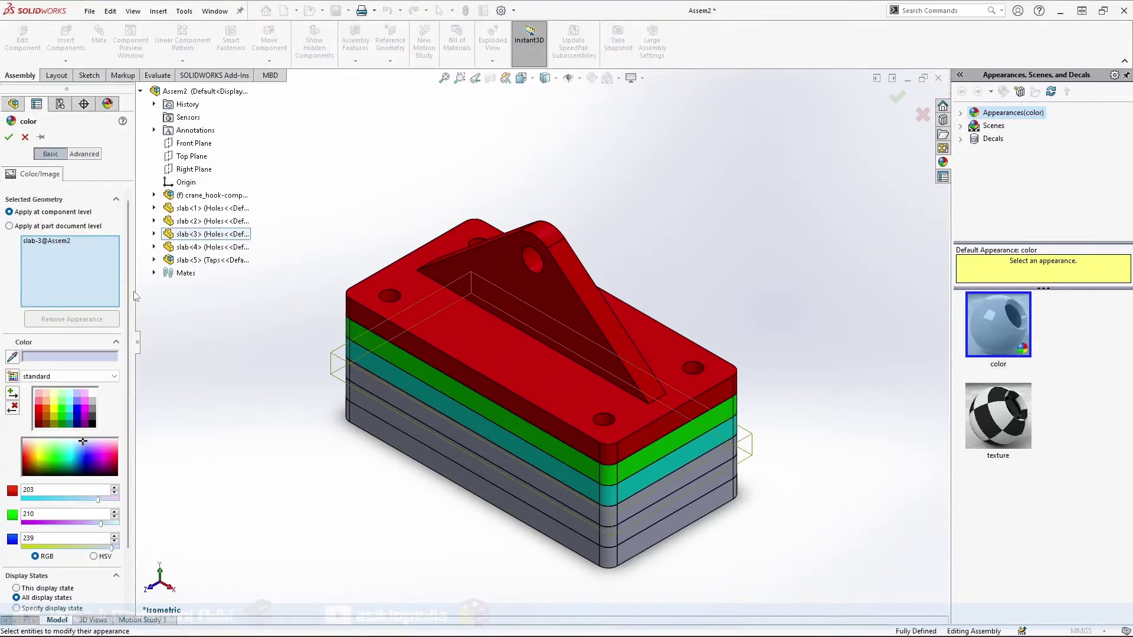
pyautogui.click(76, 408)
pyautogui.click(8, 137)
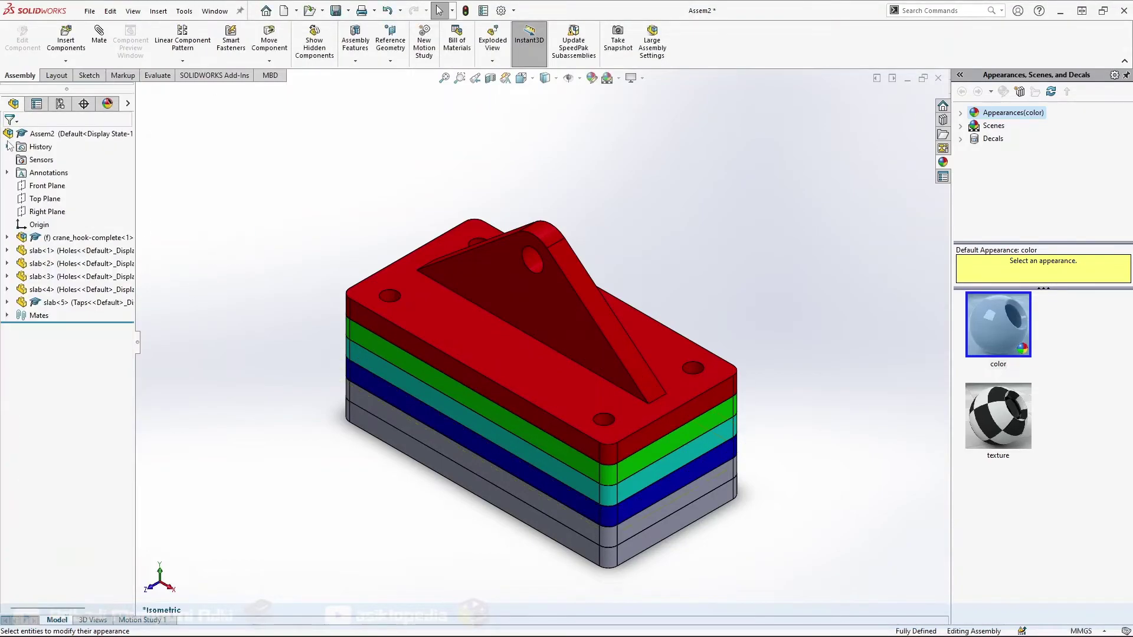
pyautogui.click(50, 290)
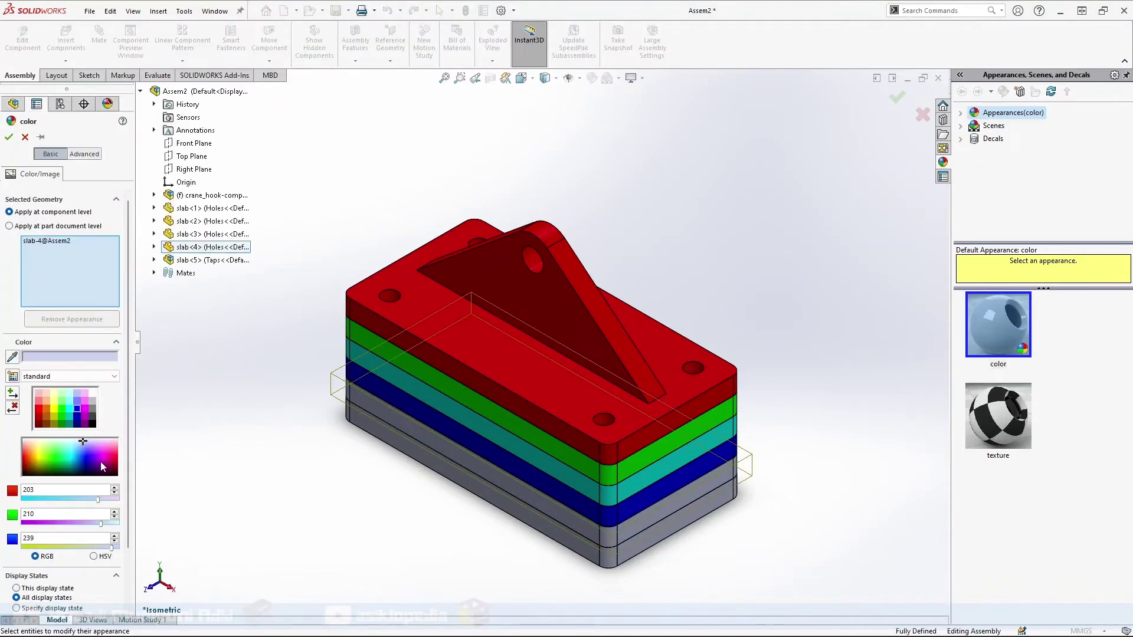
pyautogui.click(86, 409)
pyautogui.click(8, 137)
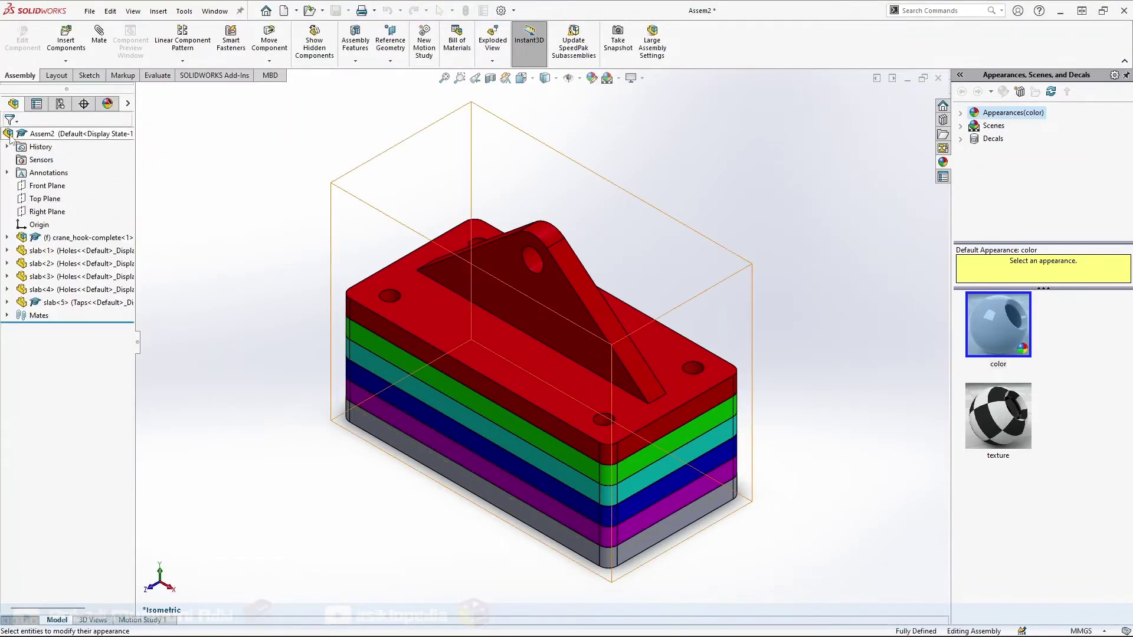
# - Colour the bottom slab, slab<5>, yellow
pyautogui.click(47, 303)
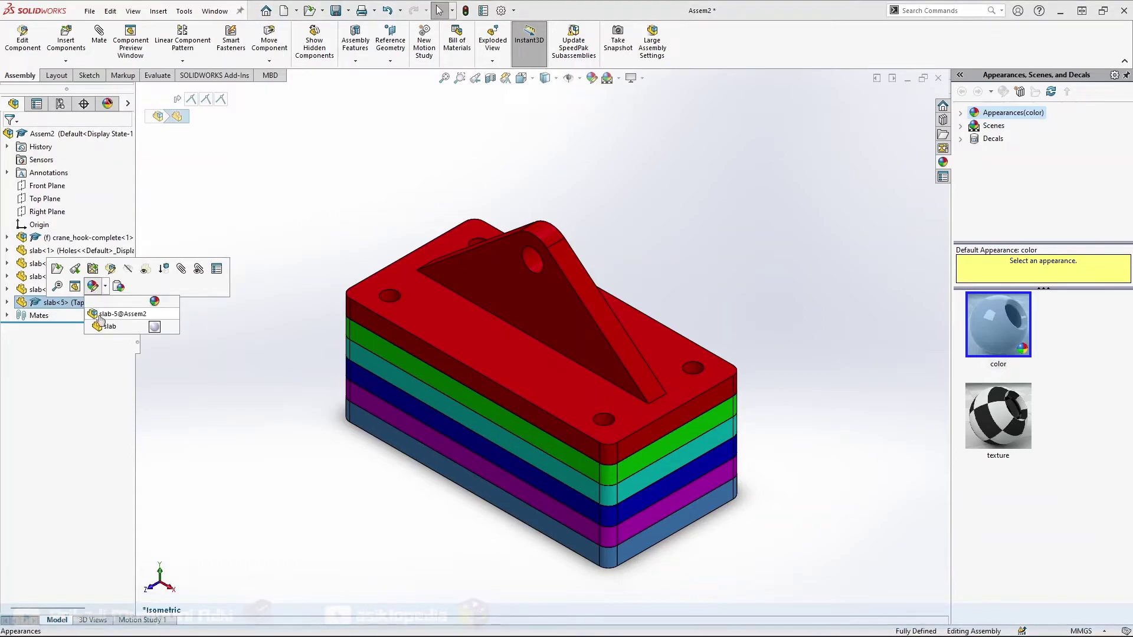
pyautogui.click(101, 314)
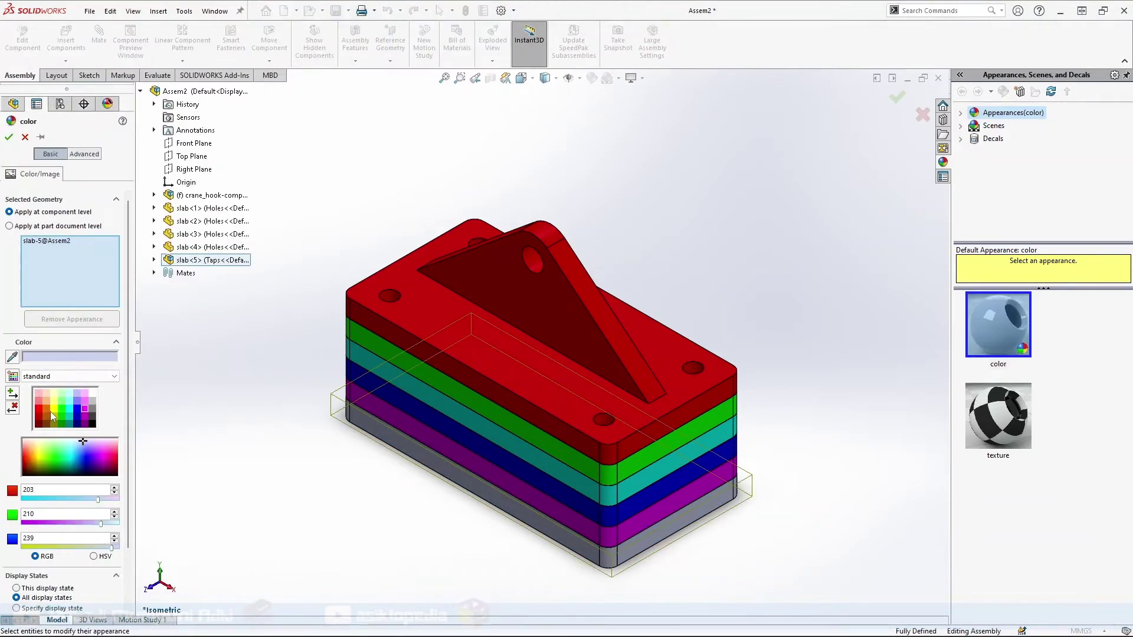
pyautogui.click(52, 408)
pyautogui.click(8, 137)
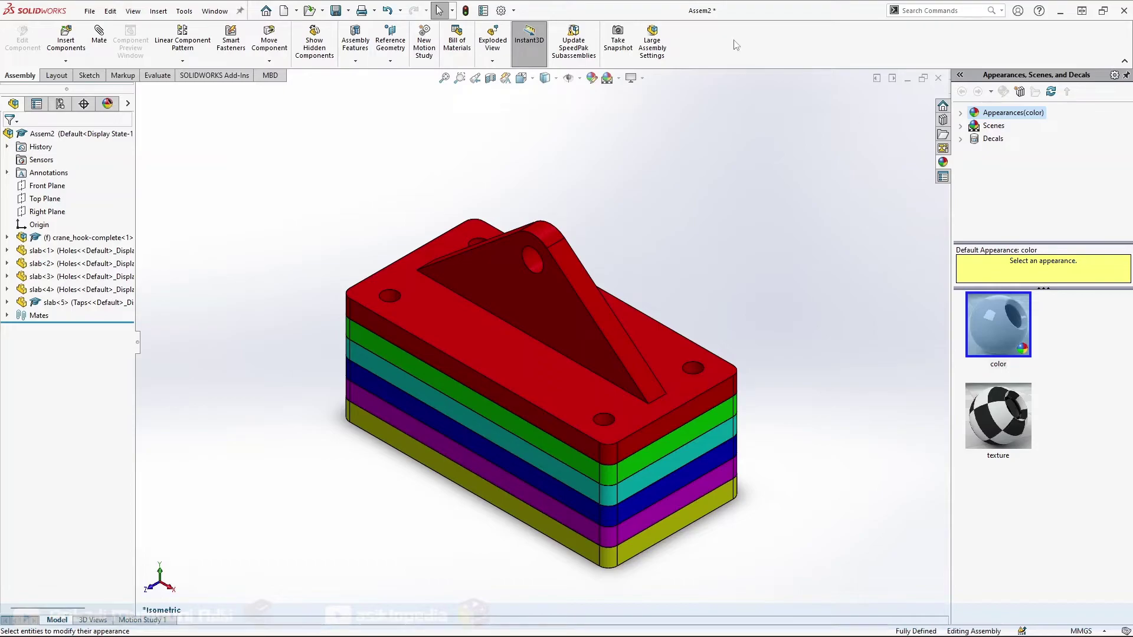
pyautogui.click(514, 10)
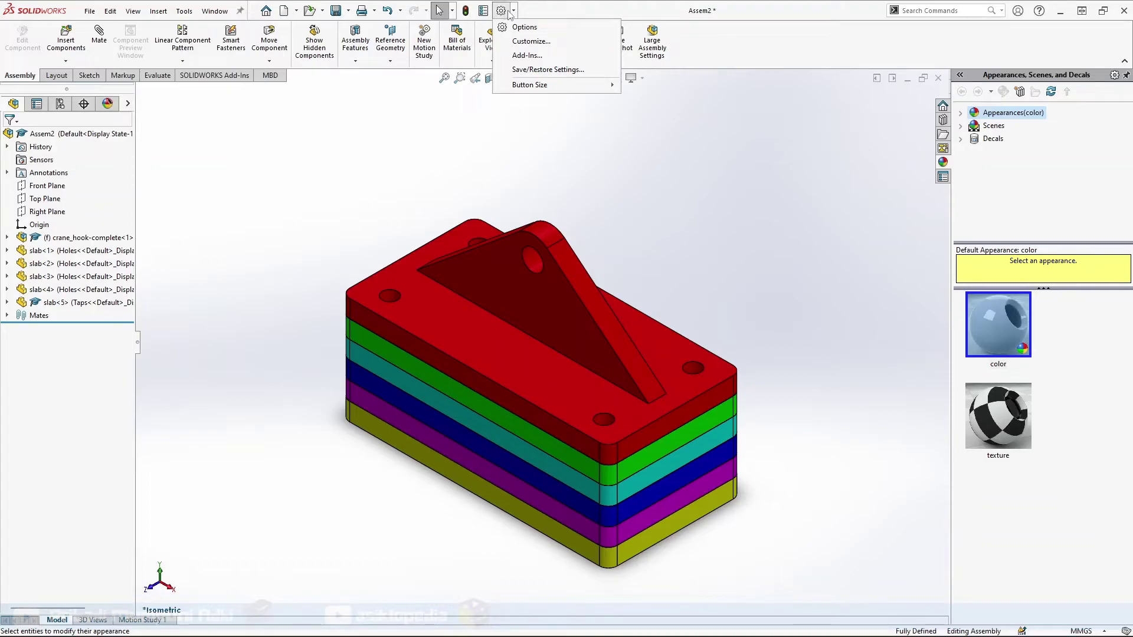
# - In Add-Ins, enable SOLIDWORKS Toolbox Library and SOLIDWORKS Toolbox Utilities
pyautogui.click(519, 56)
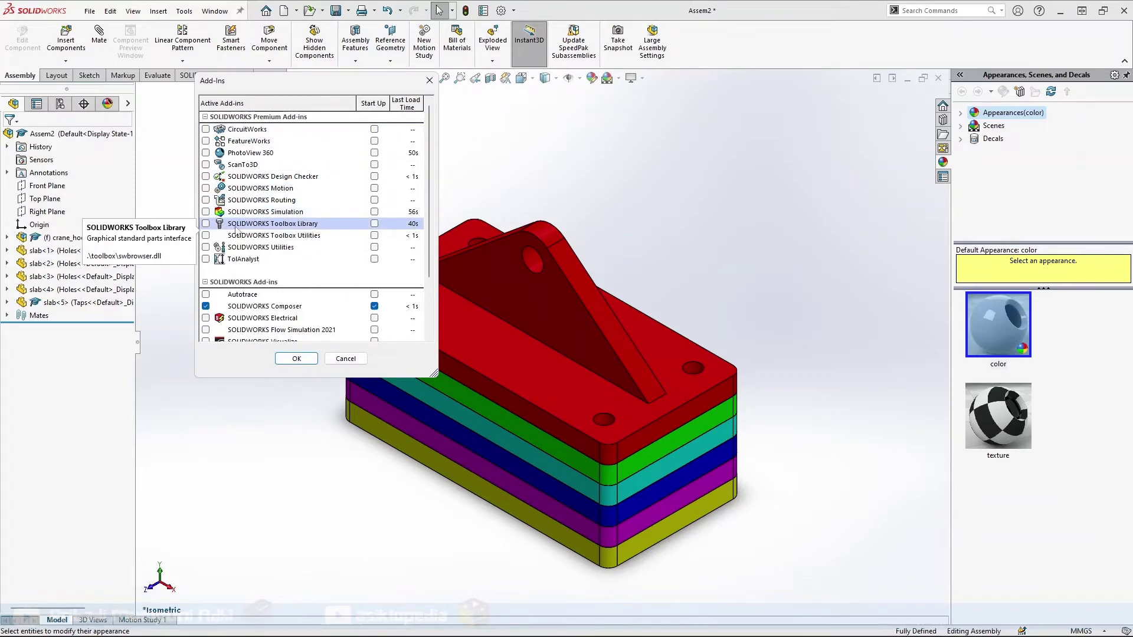
pyautogui.click(206, 223)
pyautogui.click(206, 235)
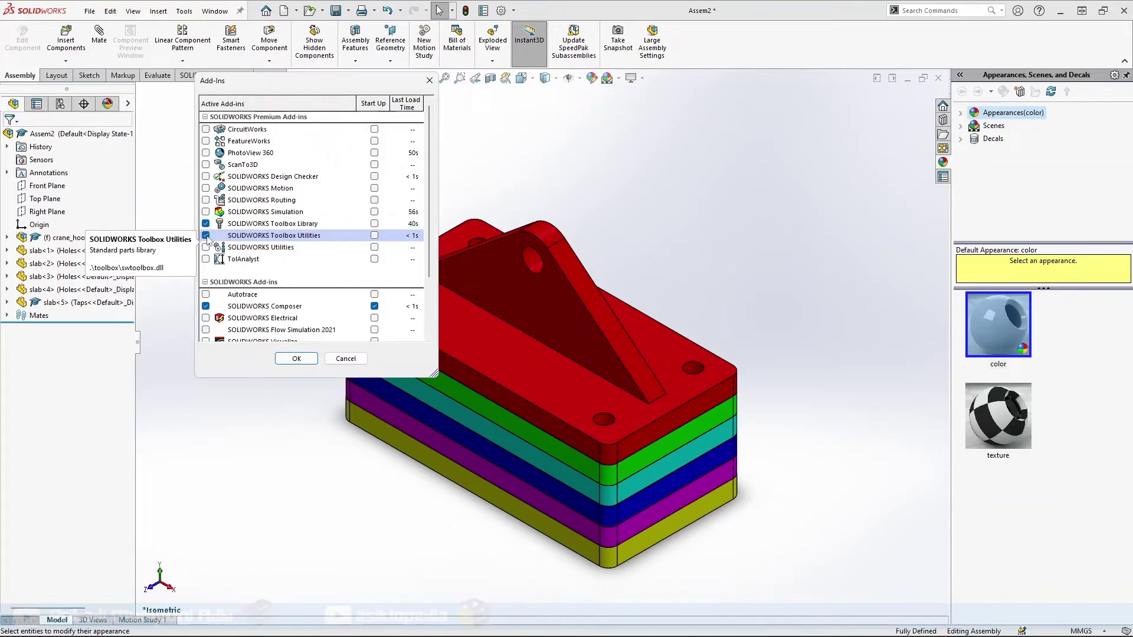
pyautogui.click(296, 359)
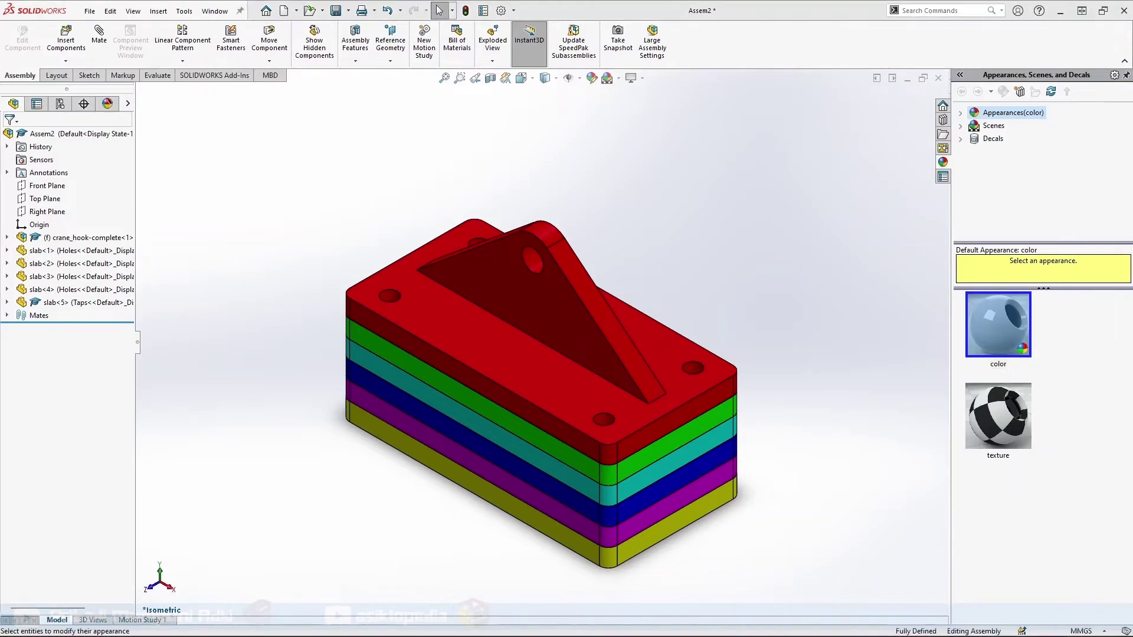
# - Browse Design Library Toolbox > ISO > Washers > Plain Washers and select ISO 7089 Normal Grade A
pyautogui.click(943, 120)
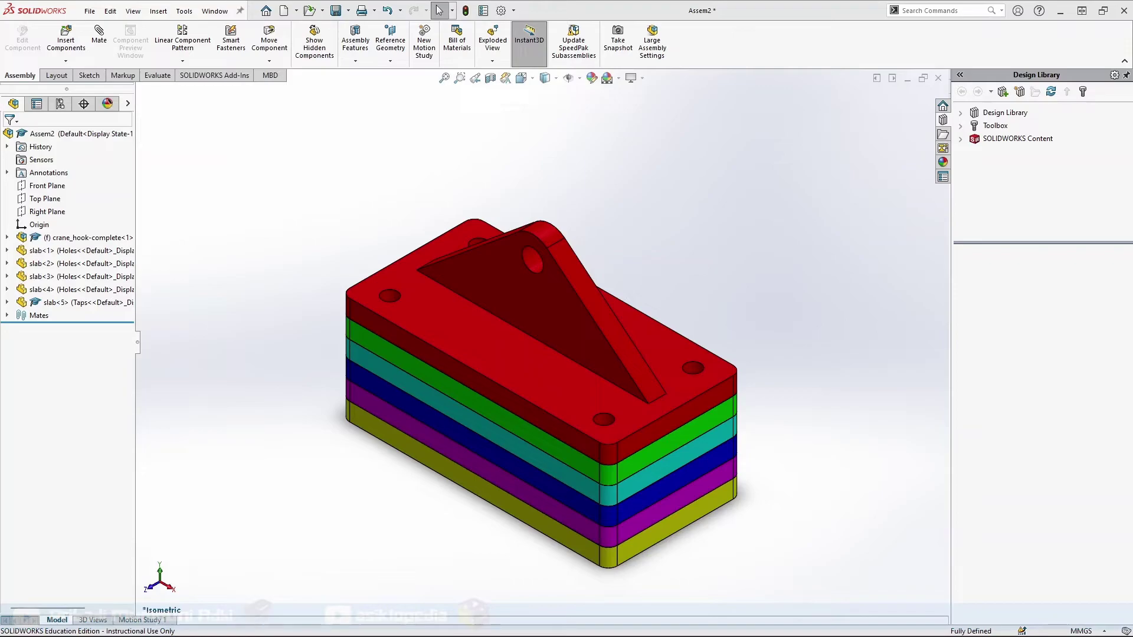
pyautogui.click(960, 125)
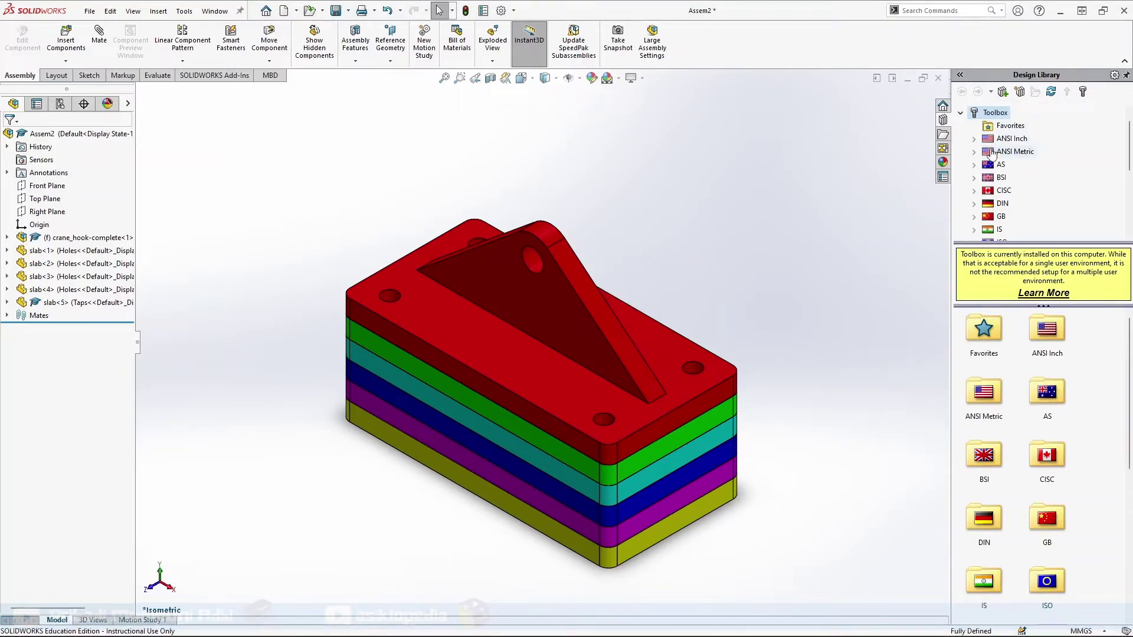
pyautogui.scroll(-1, 997, 157)
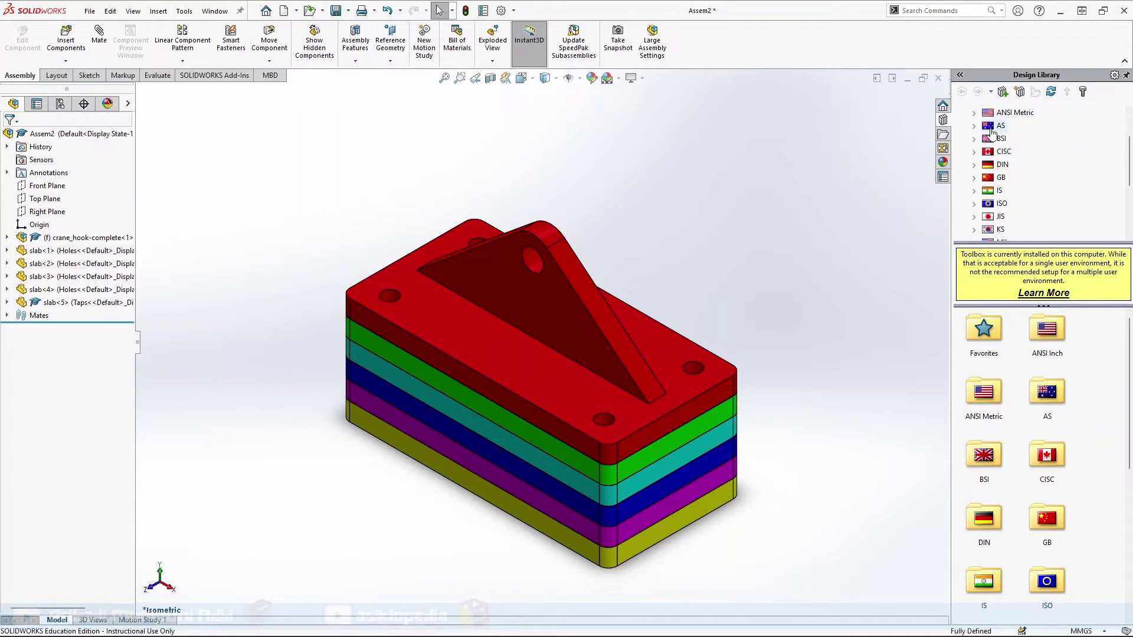
pyautogui.click(975, 205)
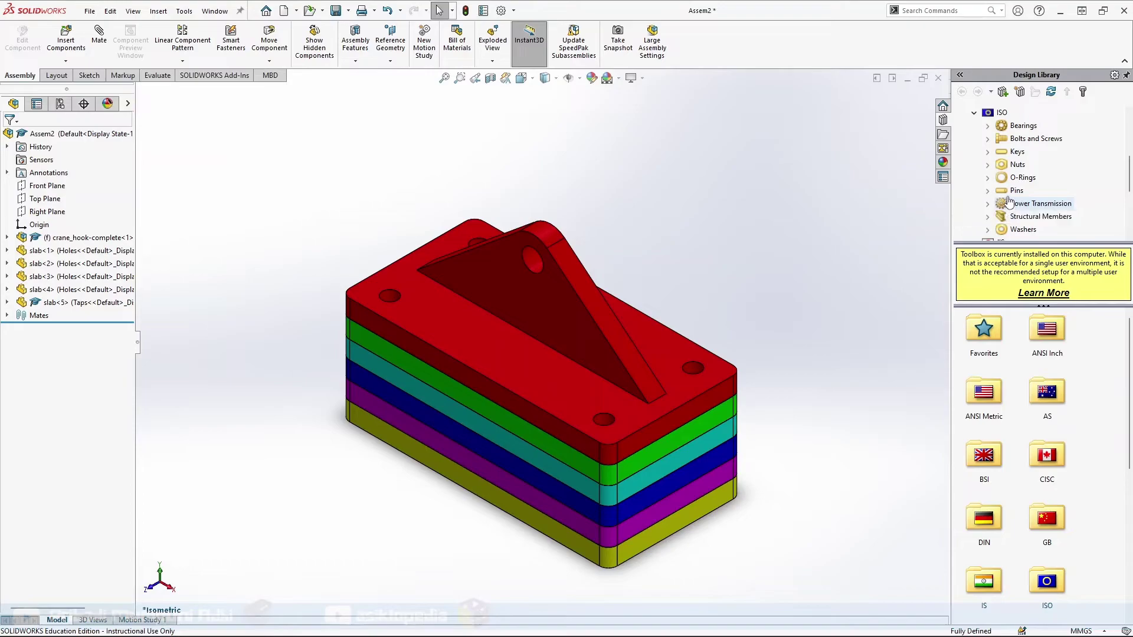
pyautogui.click(987, 230)
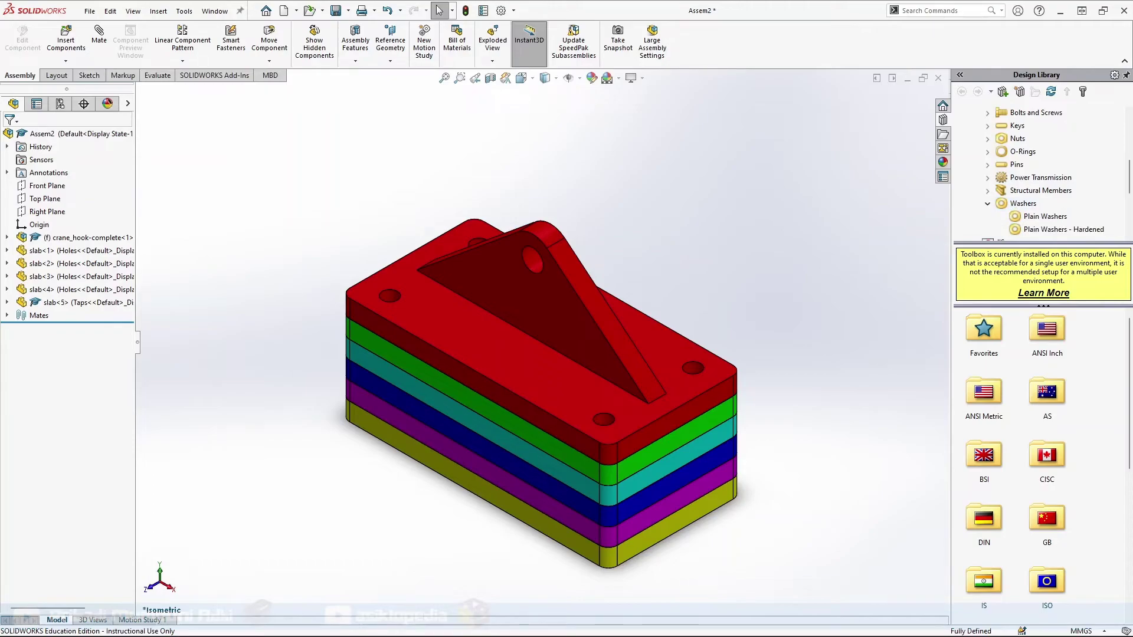
pyautogui.click(1045, 217)
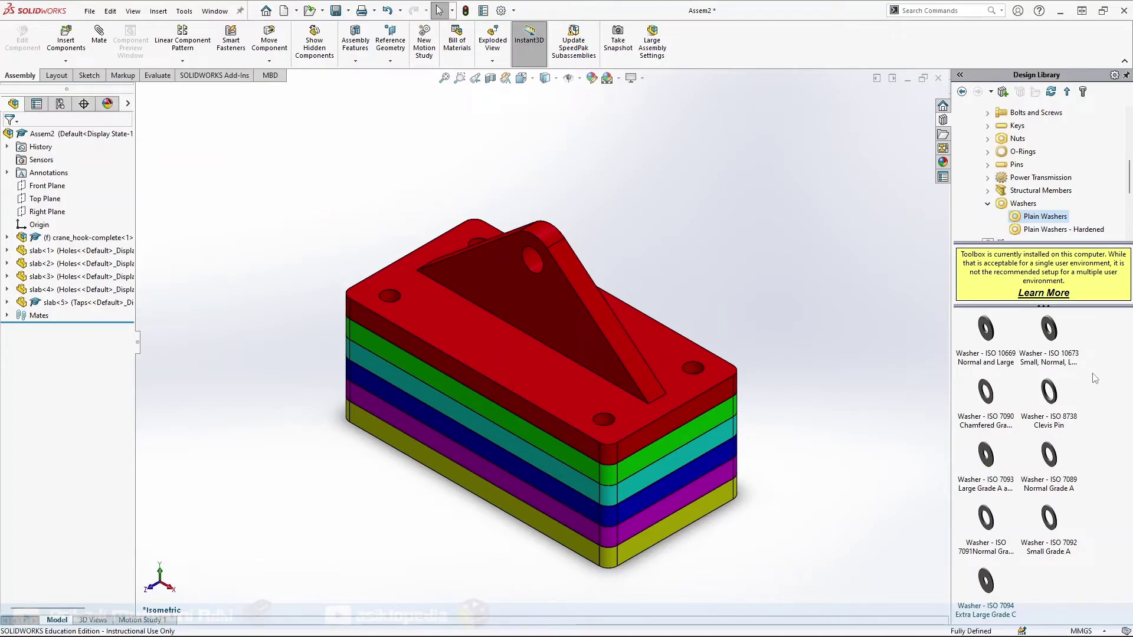
pyautogui.click(1050, 463)
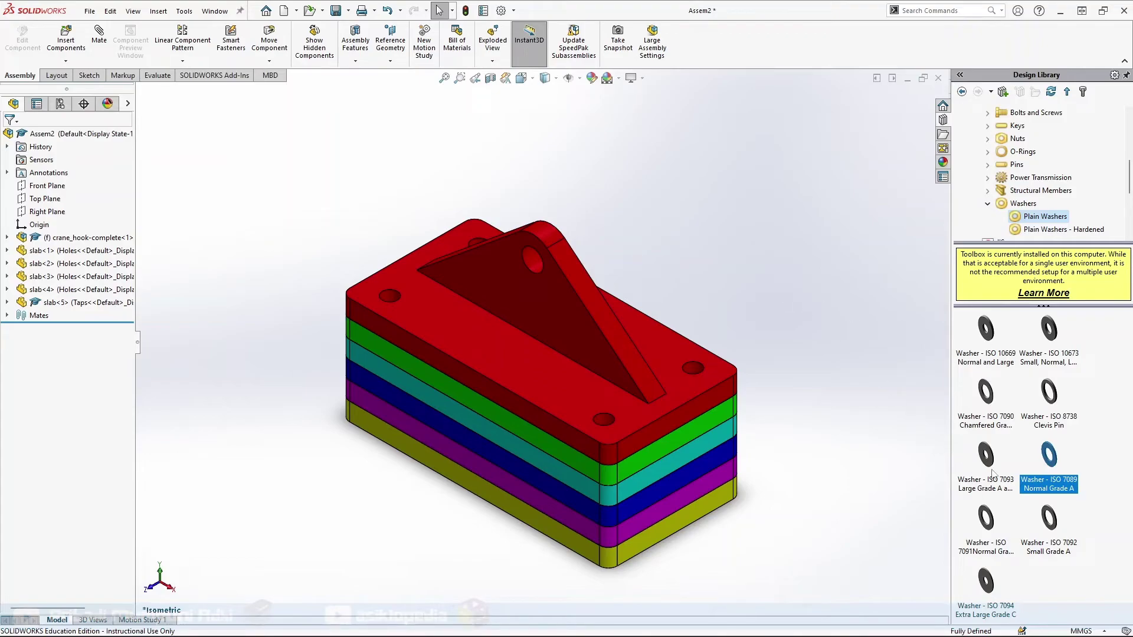
# - Drop the ISO 7089 washer onto the front hole with size M16
pyautogui.moveTo(1047, 461); pyautogui.dragTo(1016, 456)
pyautogui.moveTo(773, 399); pyautogui.dragTo(607, 419)
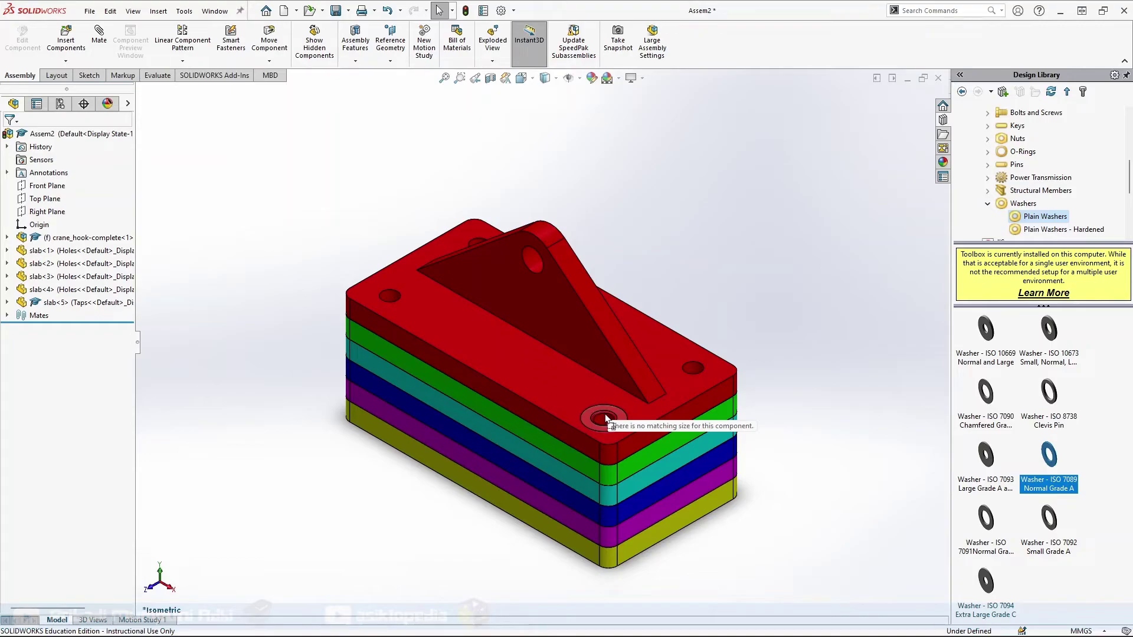
pyautogui.moveTo(606, 418); pyautogui.dragTo(606, 418)
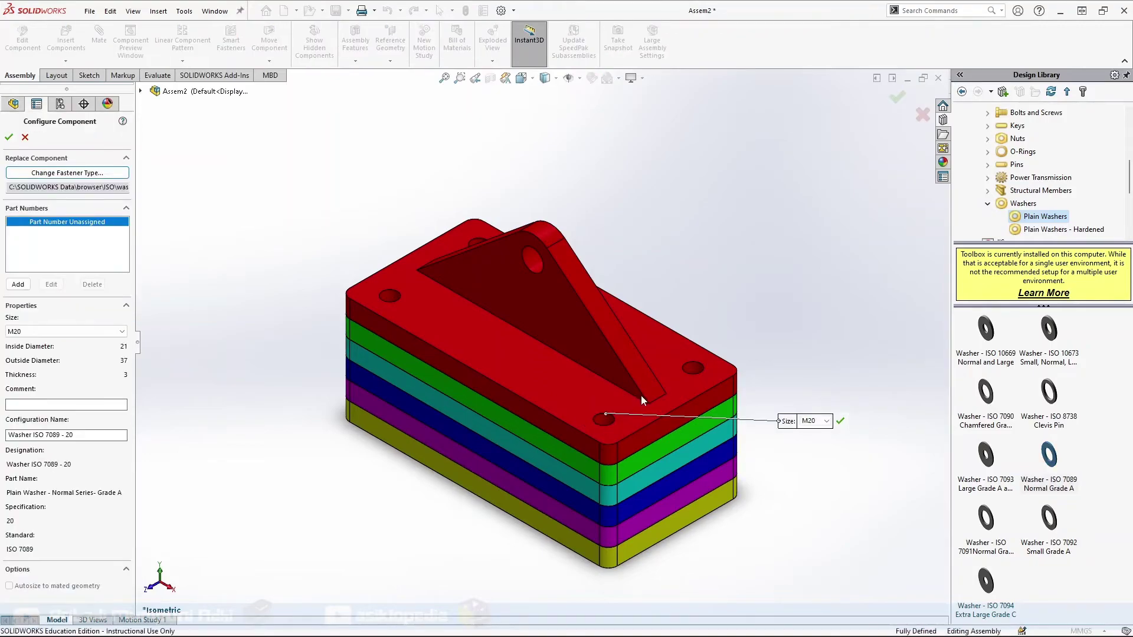
pyautogui.click(825, 421)
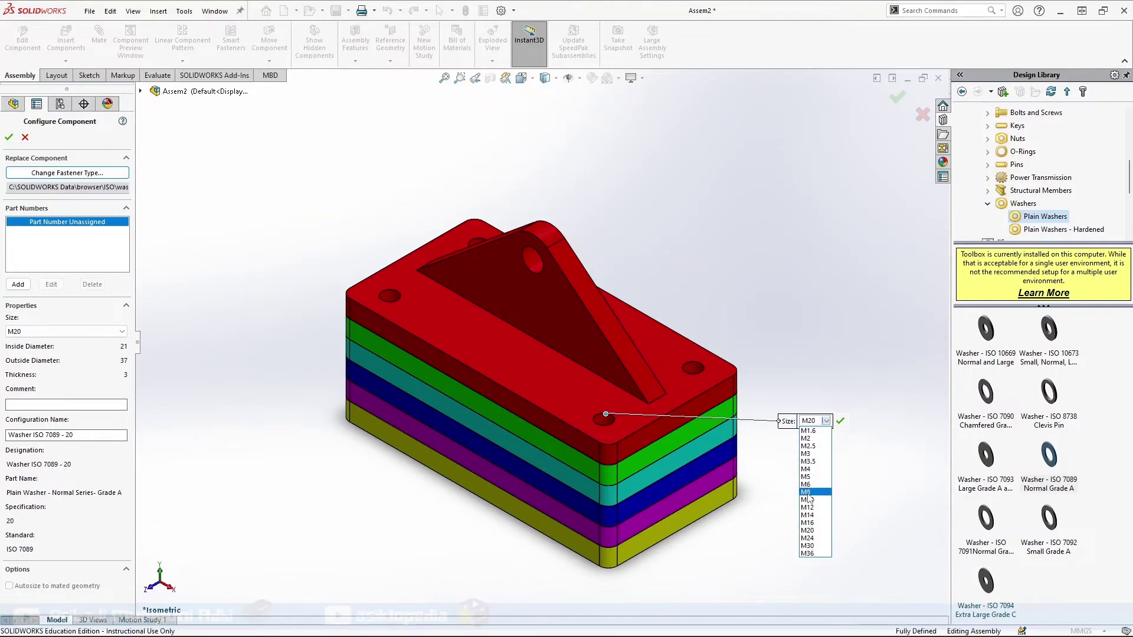
pyautogui.click(807, 523)
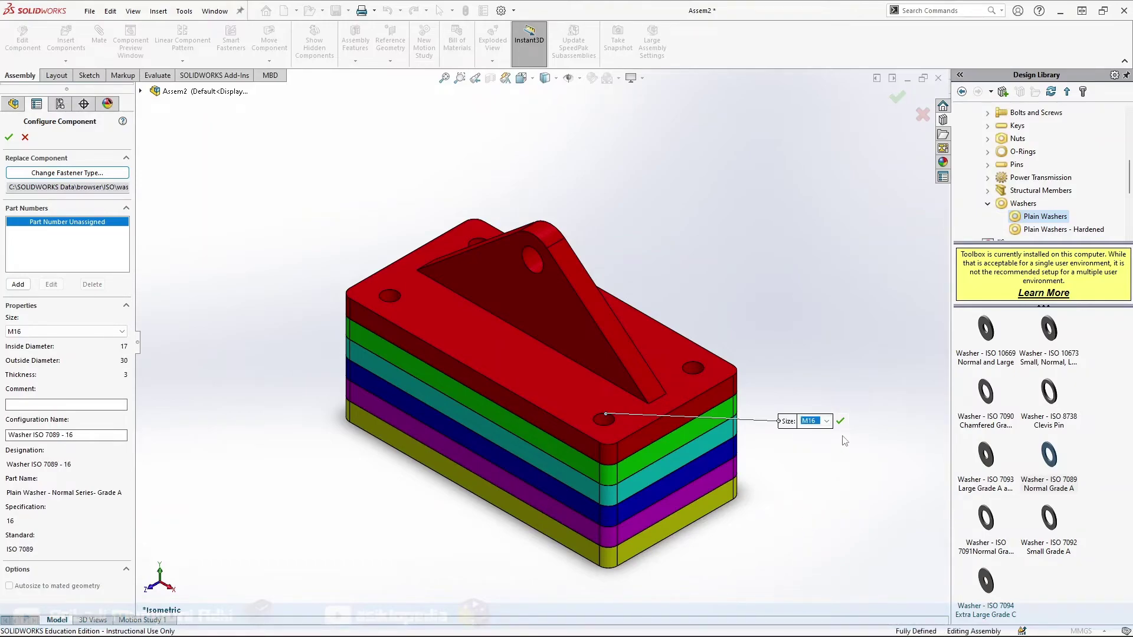
pyautogui.click(840, 420)
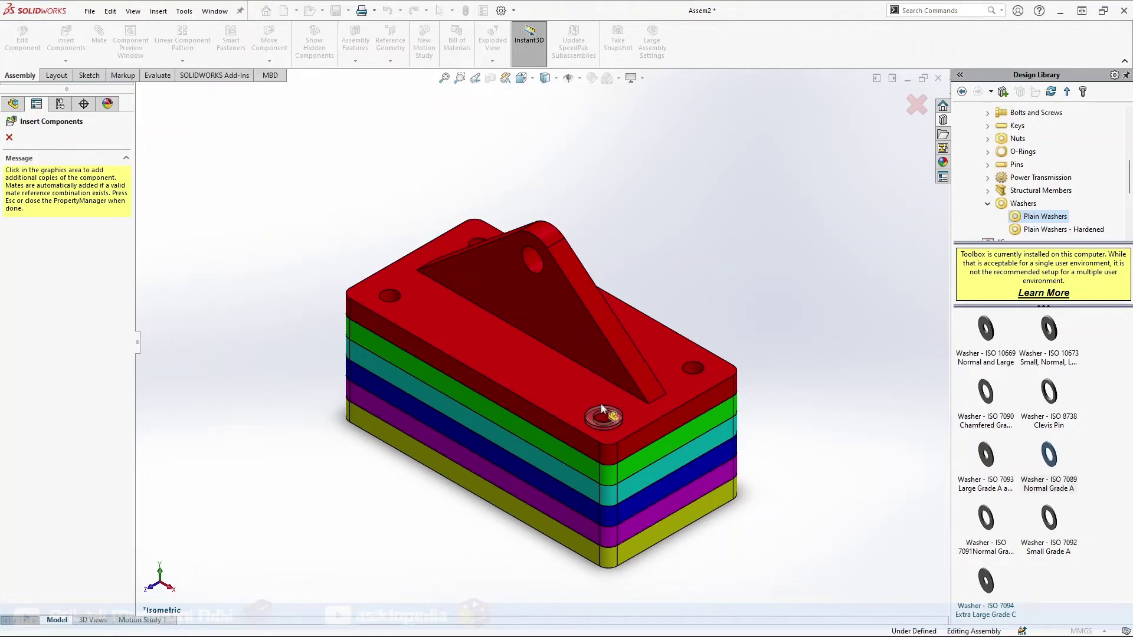
# - Place M16 washers in the front, right, left and far corner holes
pyautogui.click(601, 403)
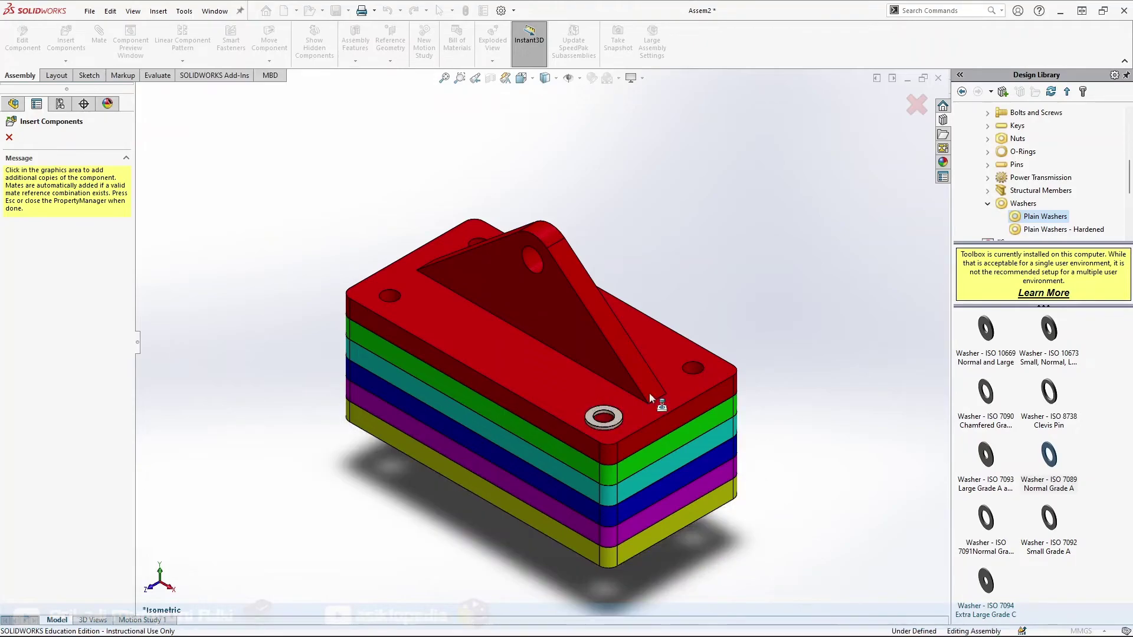
pyautogui.click(695, 374)
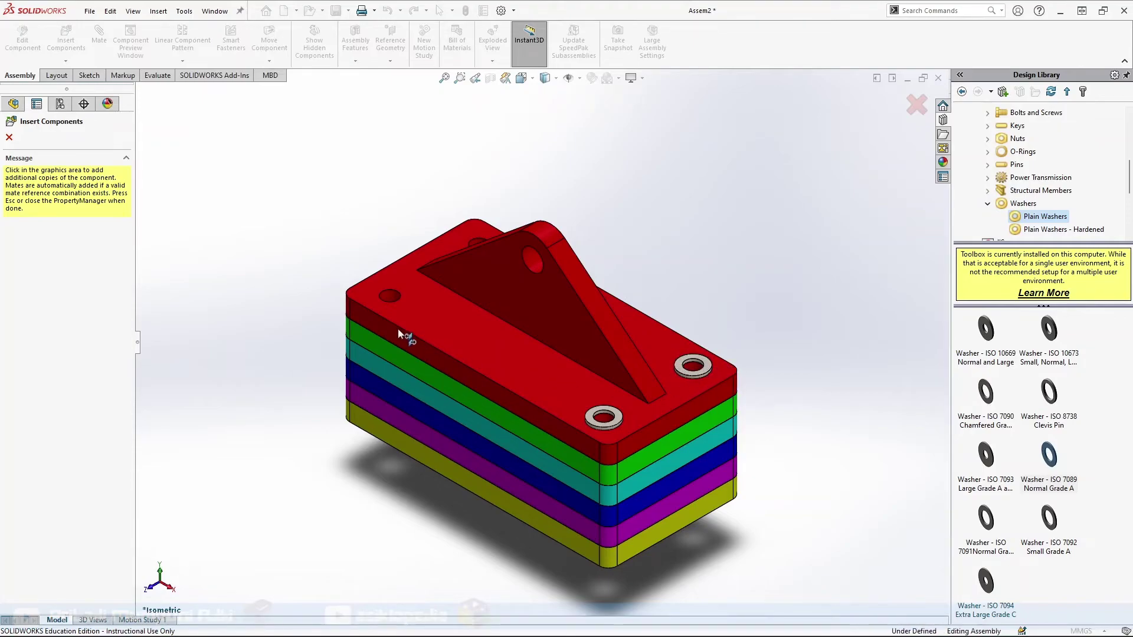
pyautogui.click(387, 303)
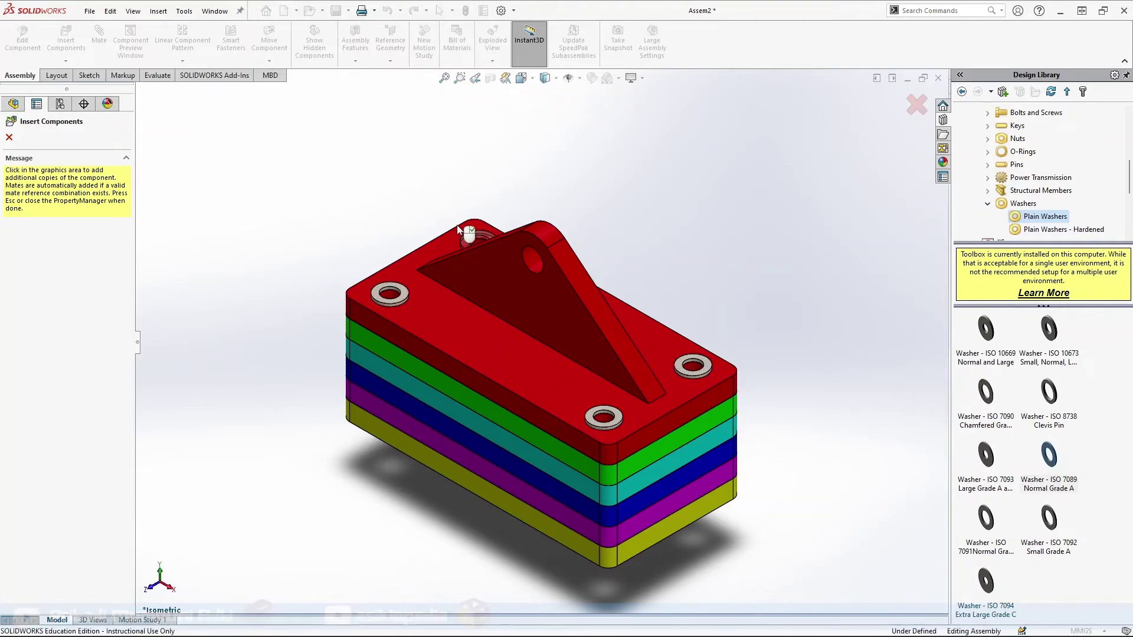
pyautogui.moveTo(424, 254); pyautogui.dragTo(474, 277, button='middle')
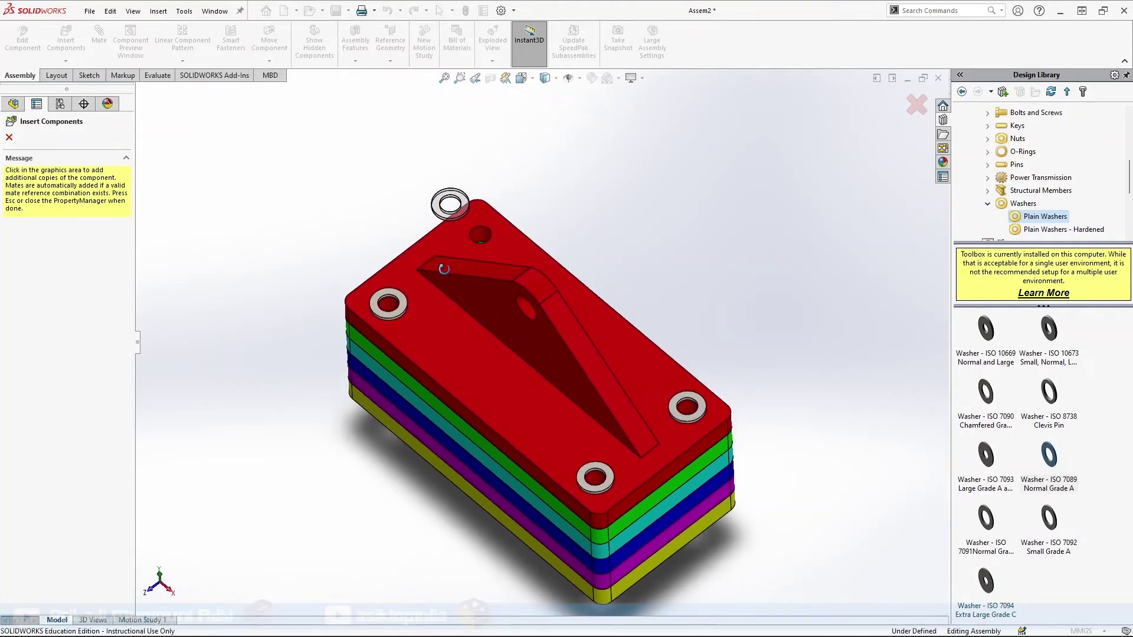
pyautogui.click(488, 241)
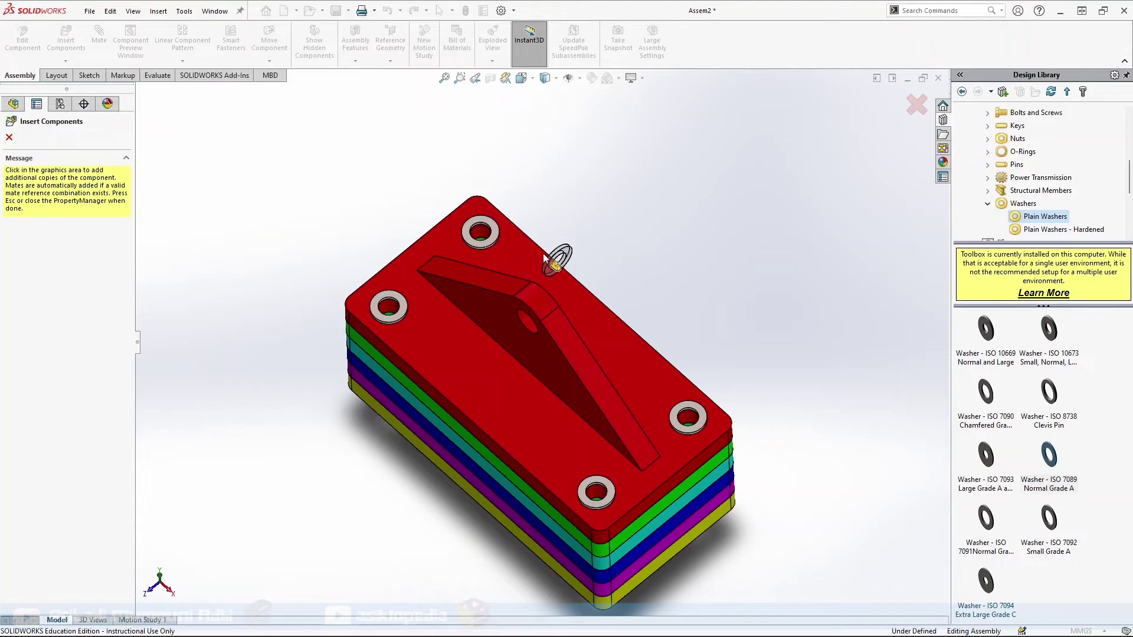
pyautogui.click(9, 137)
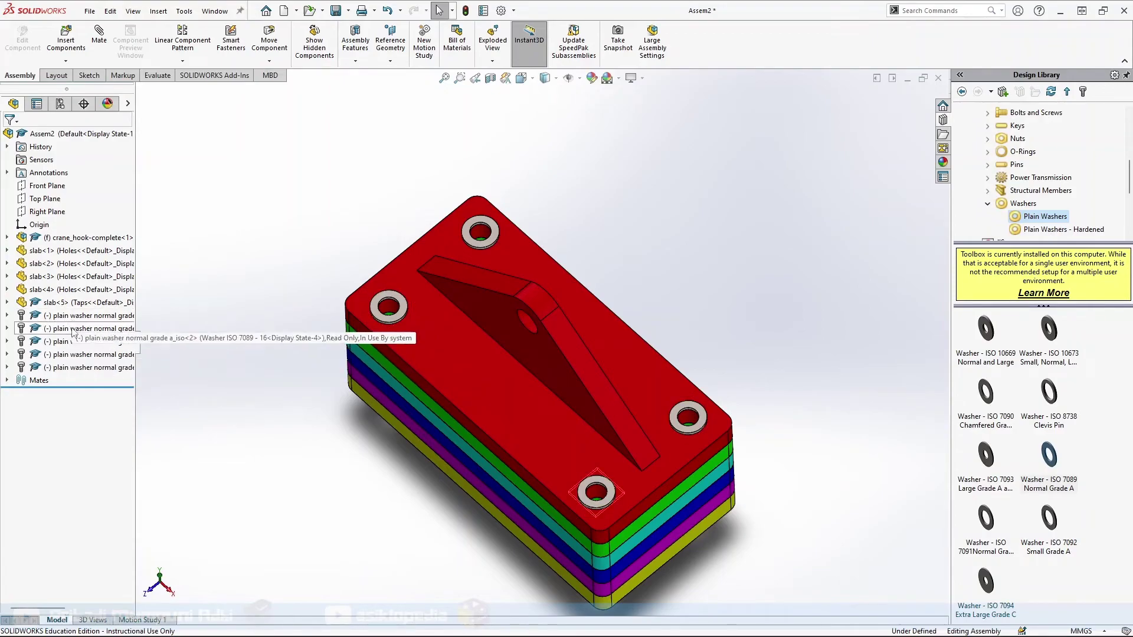
# - Delete the surplus plain washer and return to the isometric view
pyautogui.click(73, 317)
pyautogui.rightClick(73, 317)
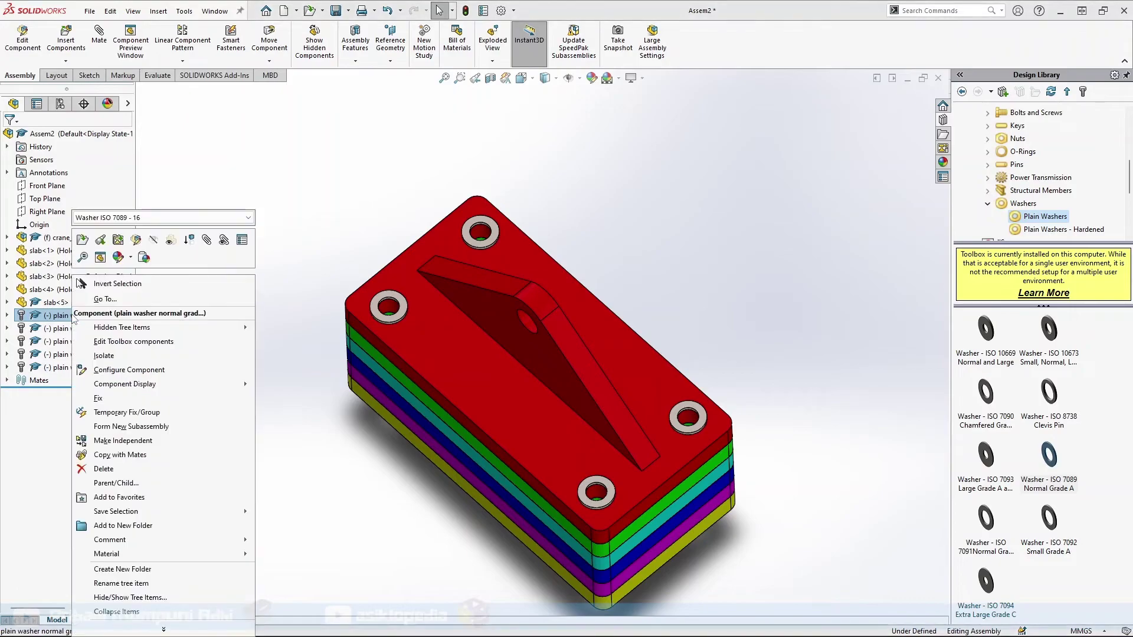
pyautogui.click(104, 469)
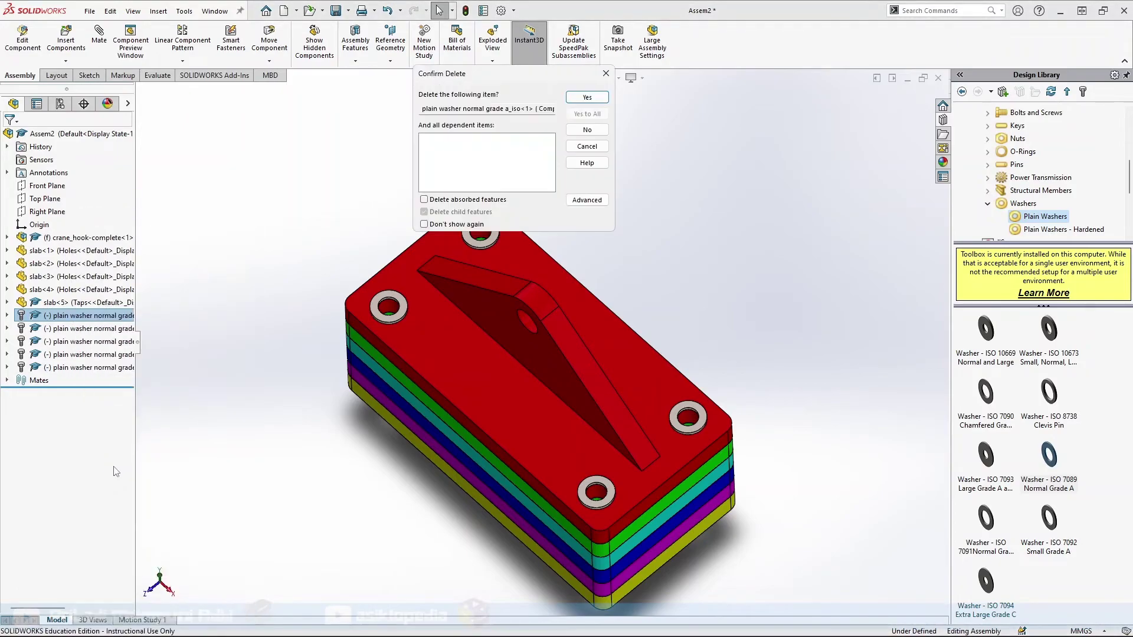
pyautogui.click(578, 99)
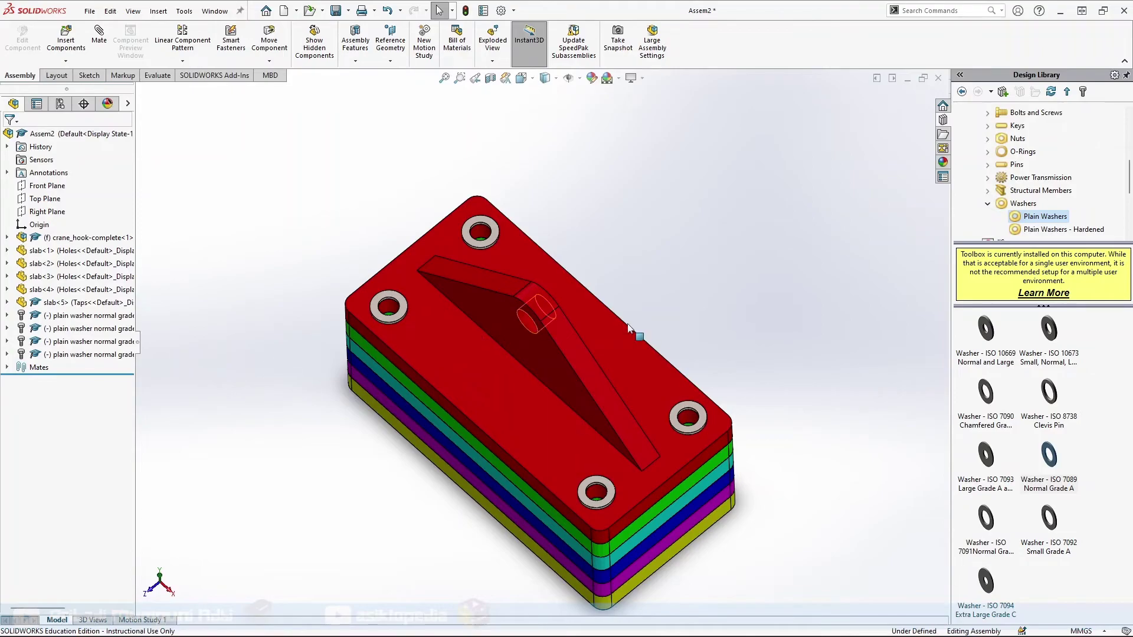
pyautogui.press('Up')
pyautogui.hotkey('ctrl', '7')
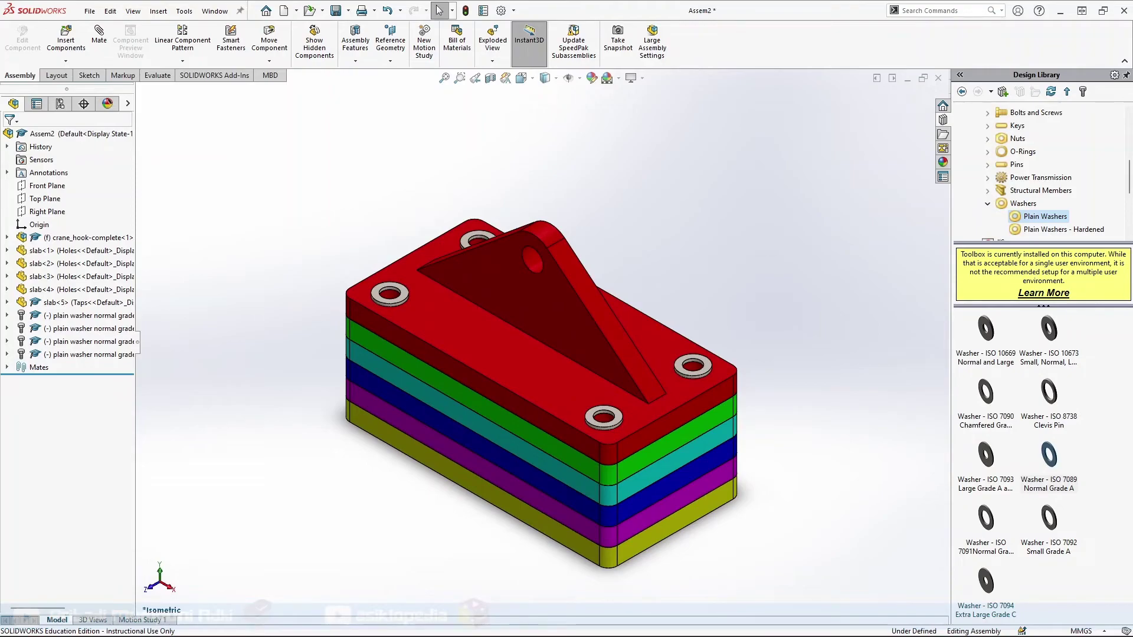
# - Browse the Toolbox ISO Bolts and Screws > Hex Bolts and Screws and select Hex Screw Grade AB ISO 4014
pyautogui.click(986, 207)
pyautogui.scroll(3, 1013, 204)
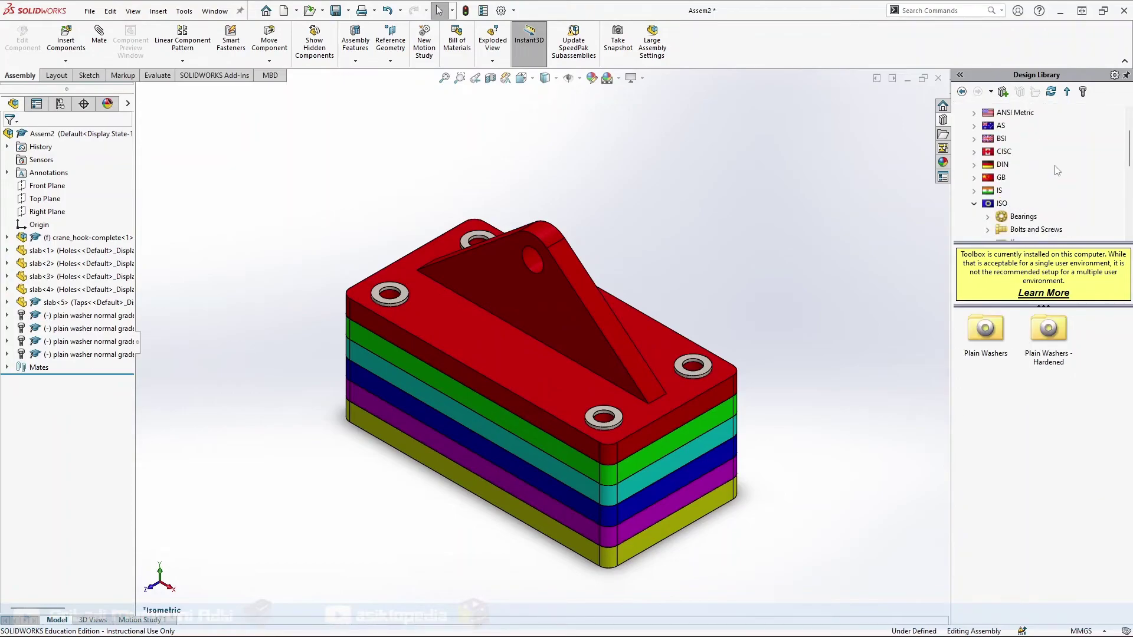
pyautogui.scroll(-1, 1061, 158)
pyautogui.scroll(-1, 1063, 162)
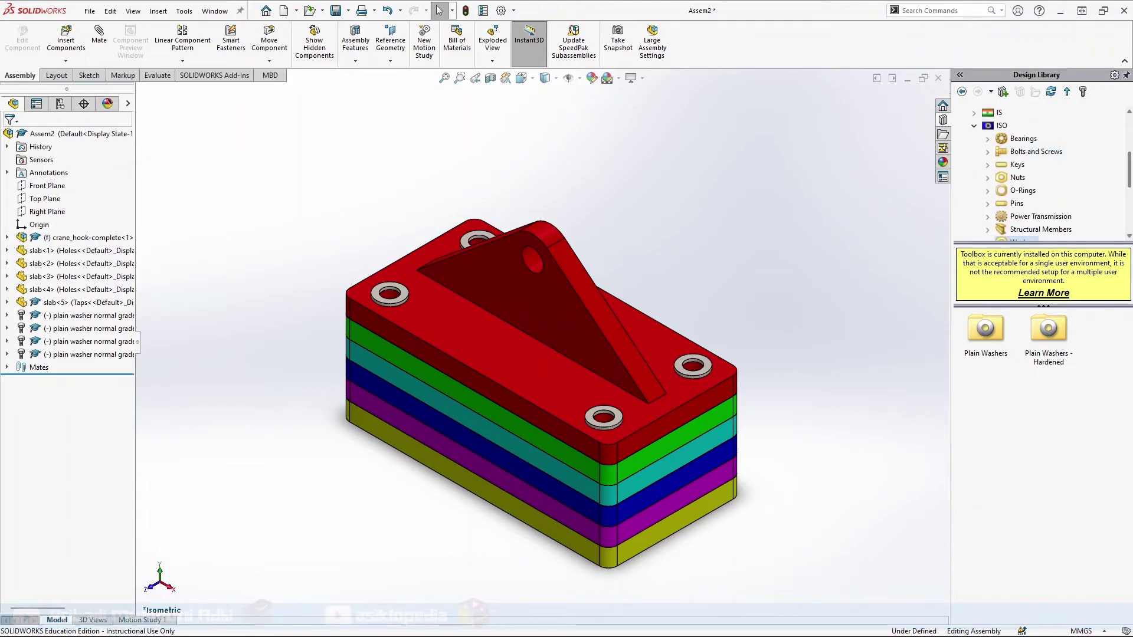
pyautogui.click(988, 153)
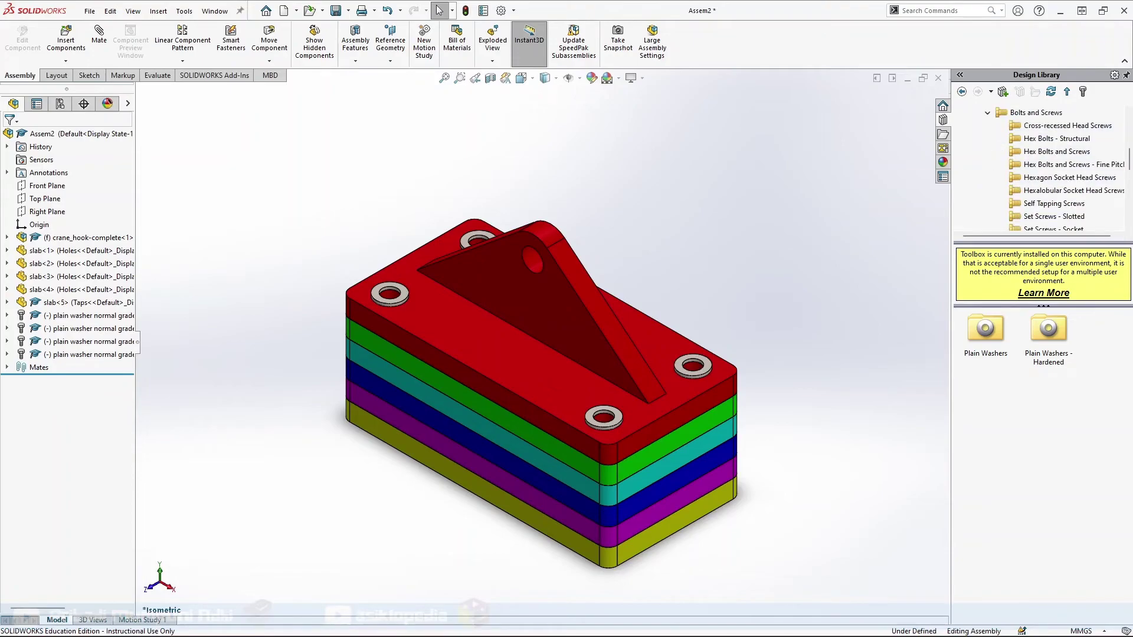
pyautogui.click(1048, 153)
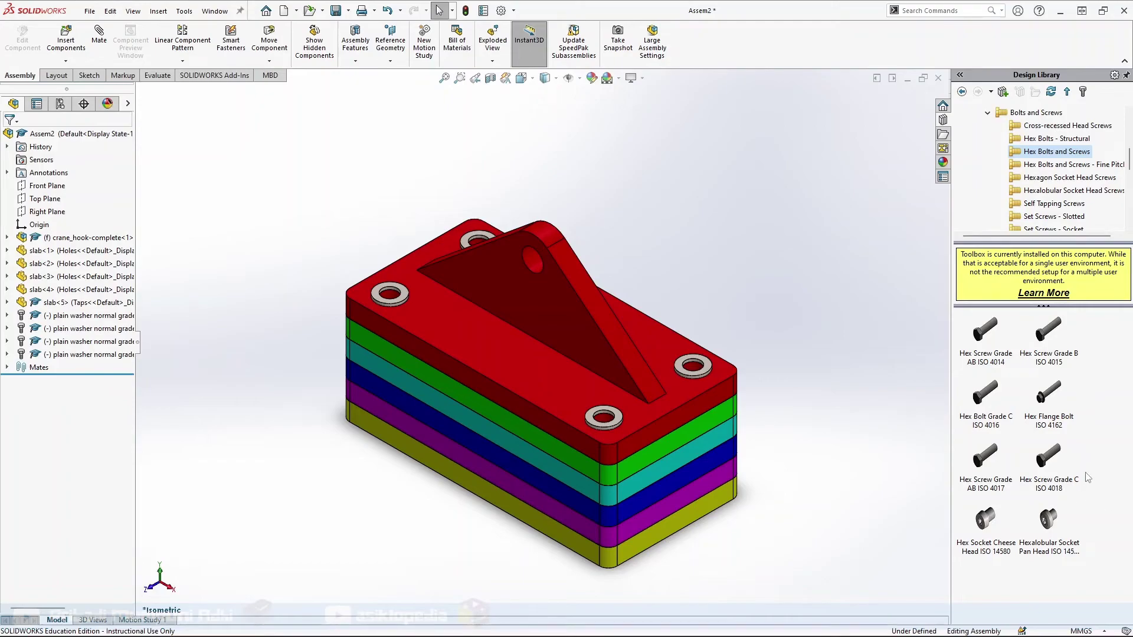
pyautogui.click(984, 334)
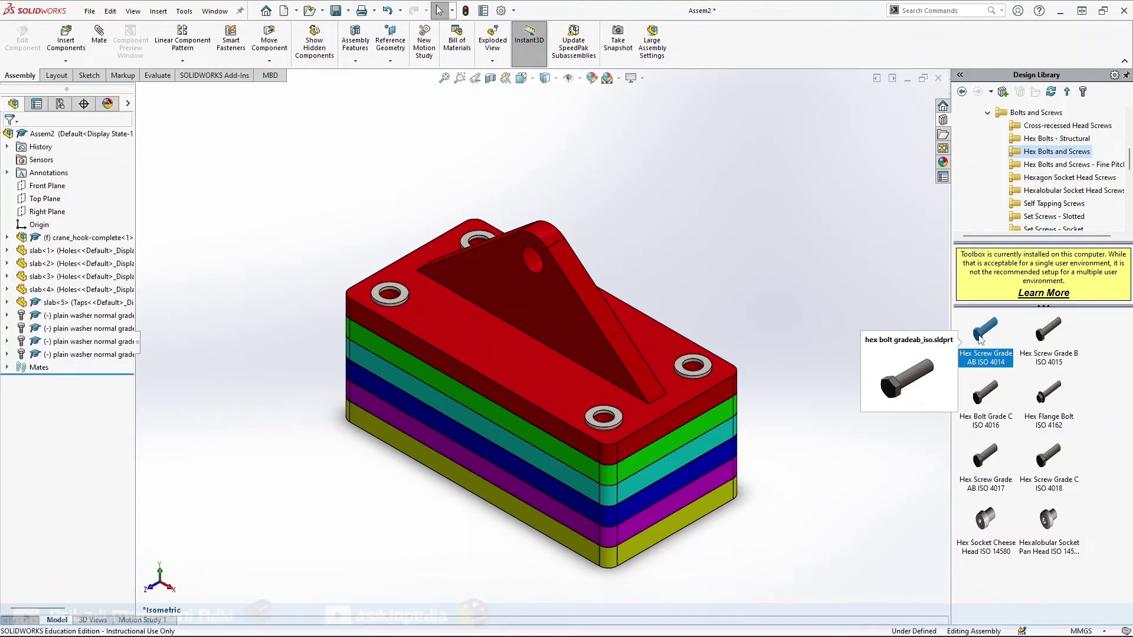
# - Try placing an M16 Hex Screw ISO 4014 in the front washer, then undo it
pyautogui.moveTo(980, 335); pyautogui.dragTo(604, 419)
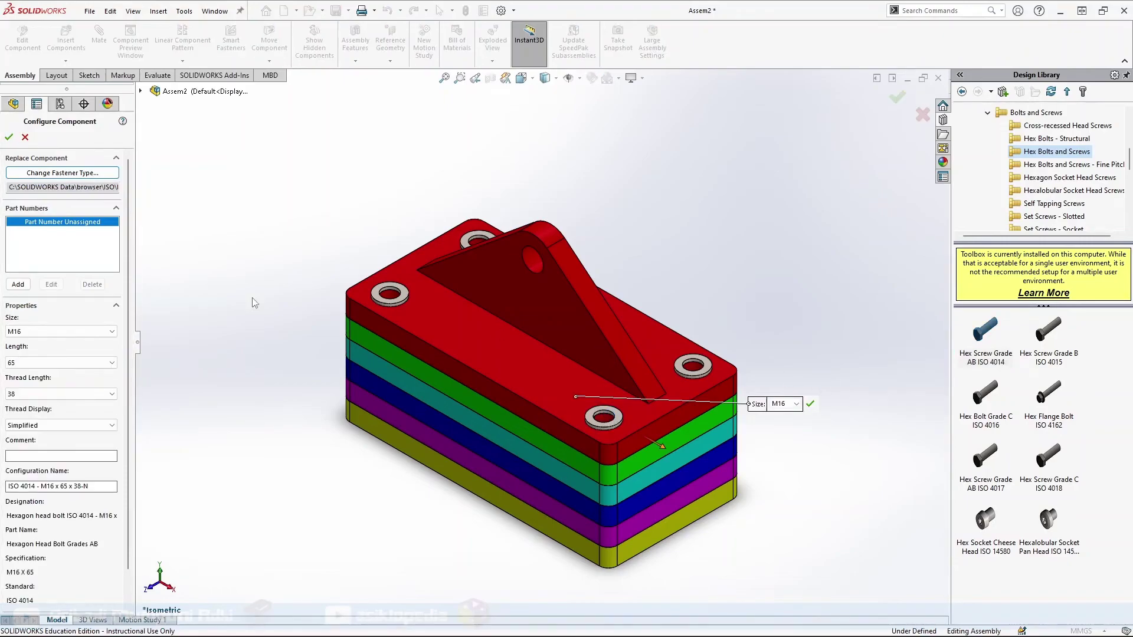
pyautogui.click(25, 137)
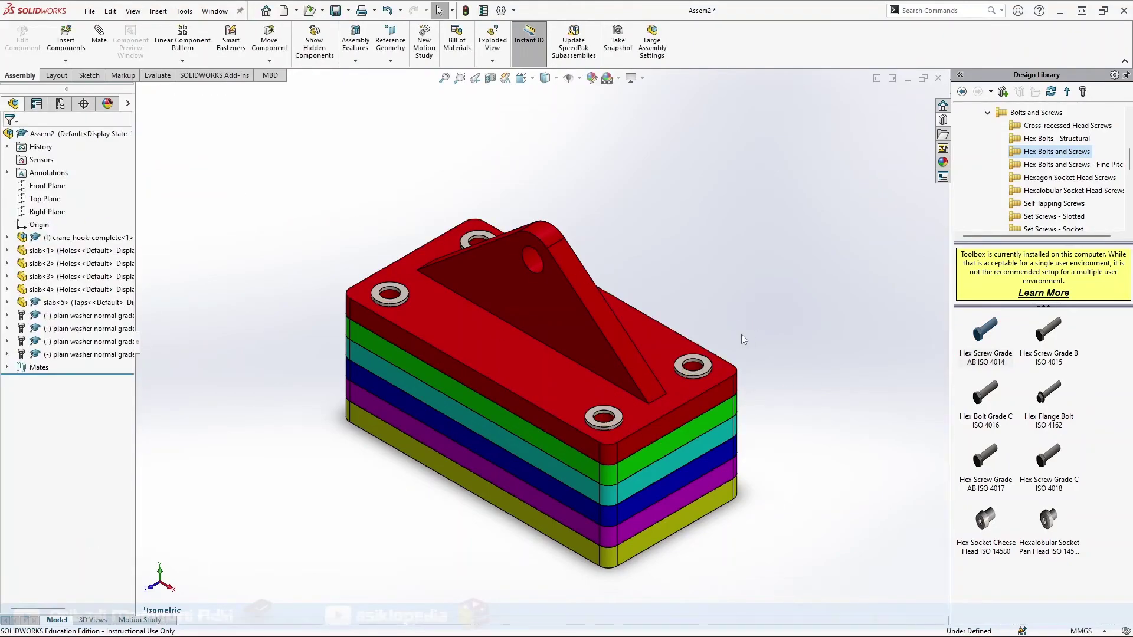
pyautogui.moveTo(976, 345); pyautogui.dragTo(606, 415)
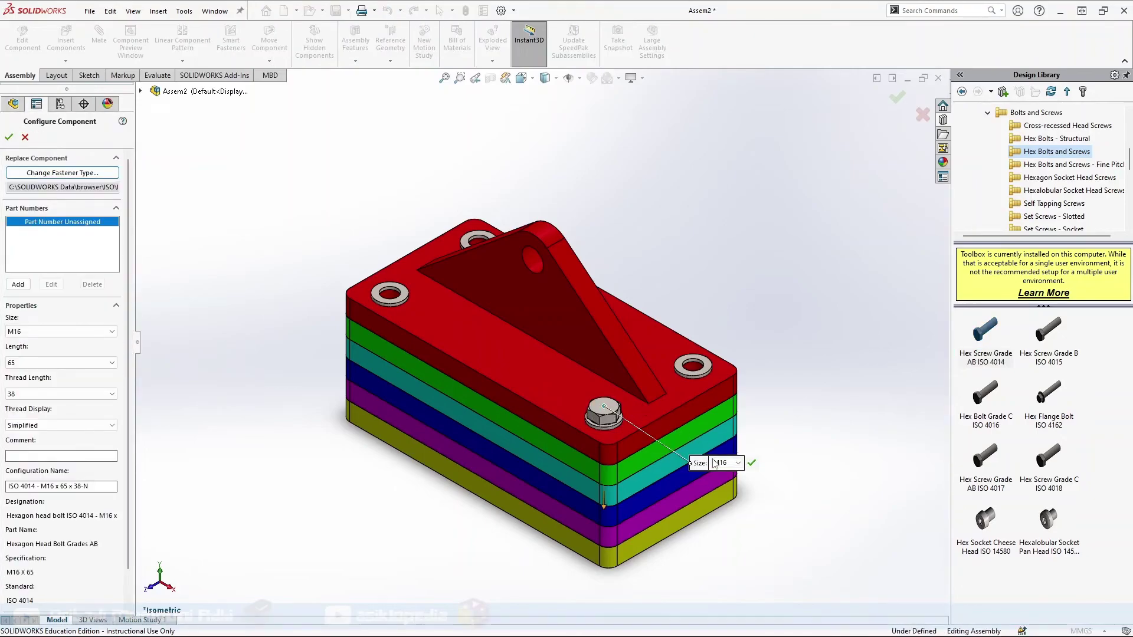
pyautogui.click(751, 464)
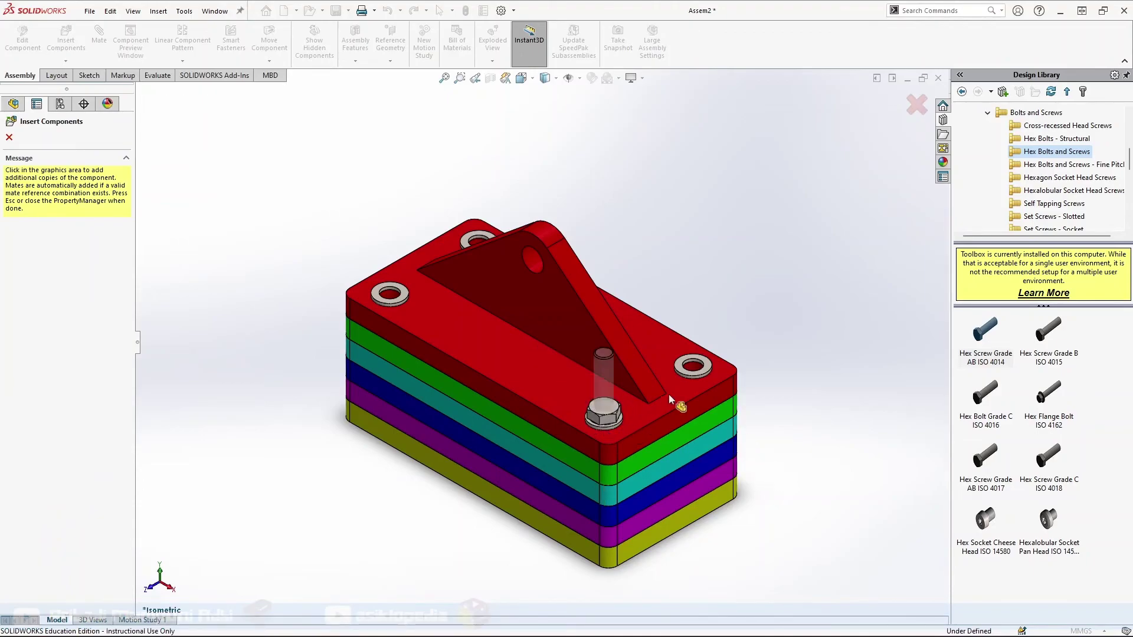
pyautogui.click(9, 137)
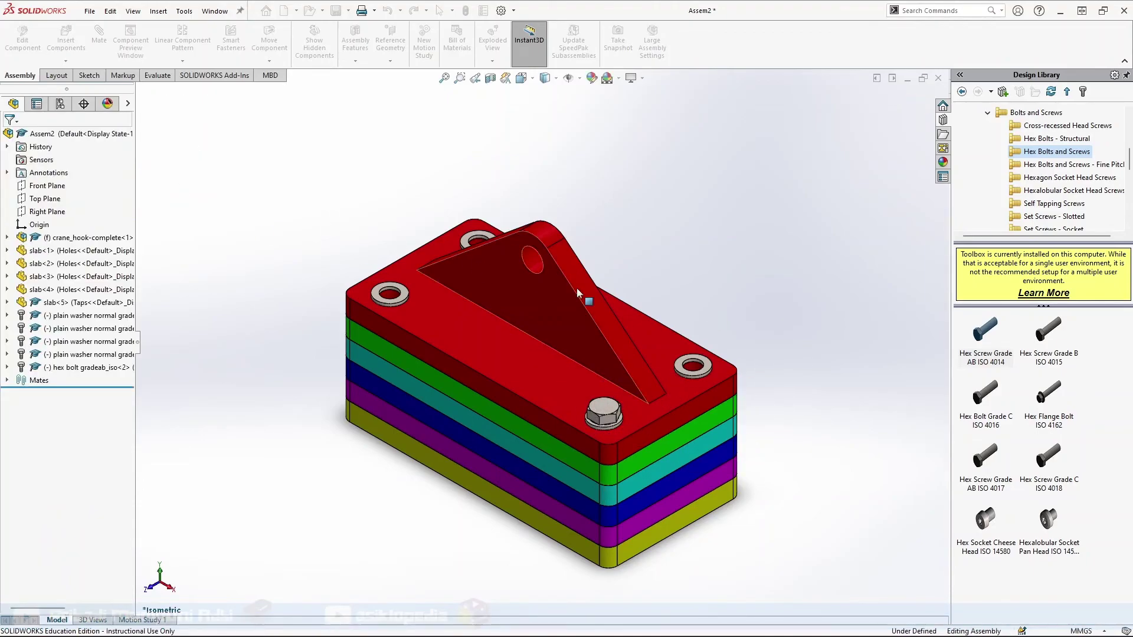
pyautogui.hotkey('ctrl', 'z')
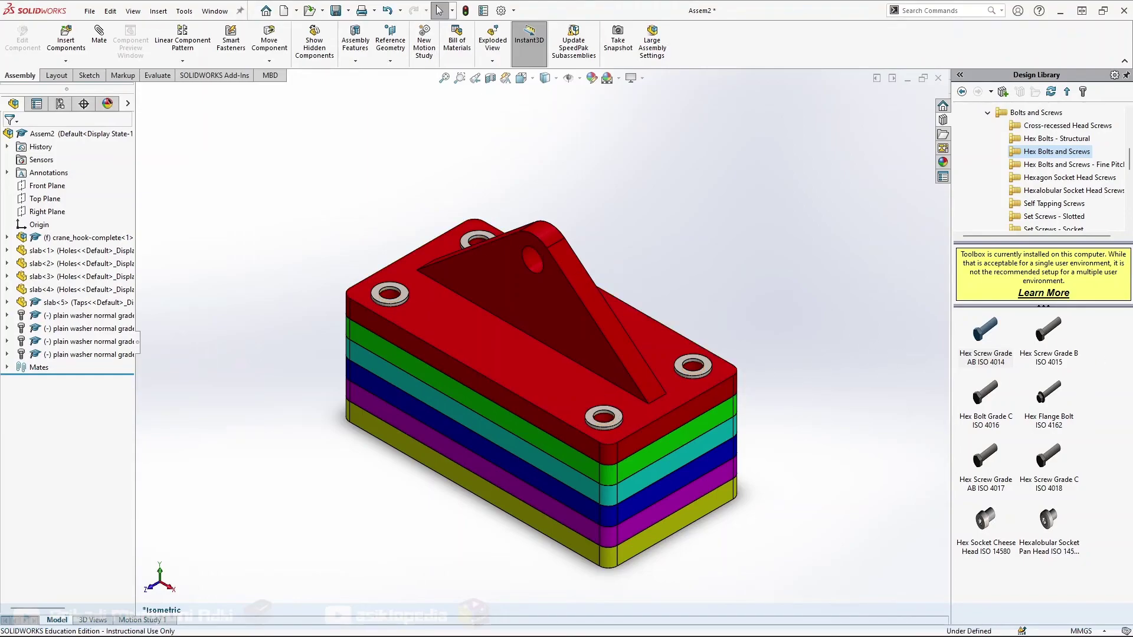
# - Drop the Hex Screw ISO 4014 into the front washer hole again
pyautogui.moveTo(985, 330); pyautogui.dragTo(609, 419)
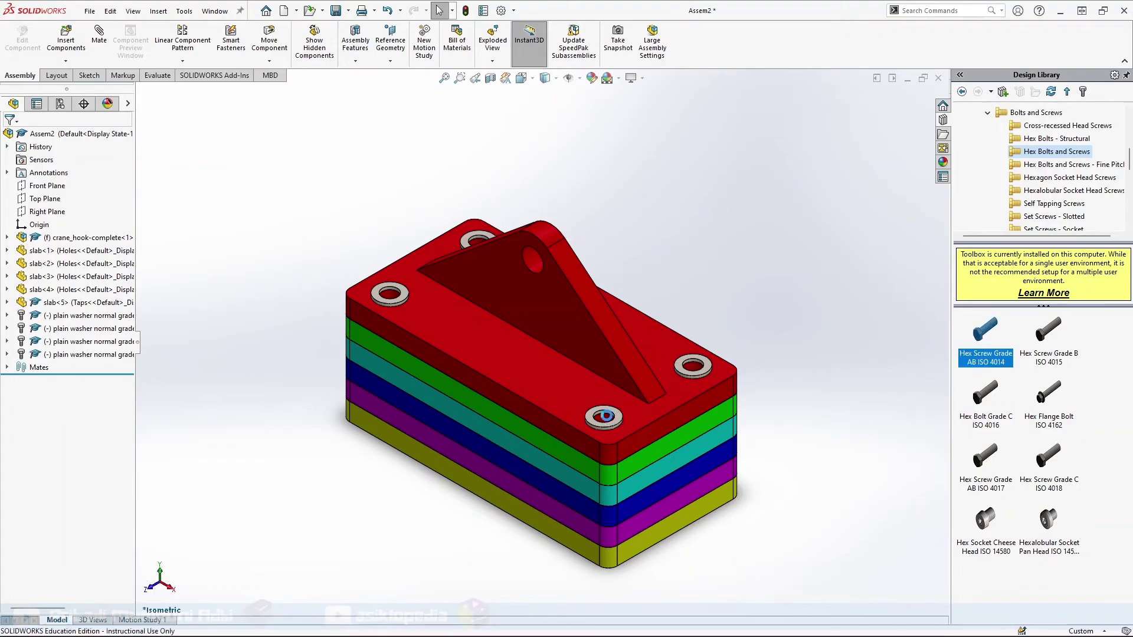
pyautogui.moveTo(609, 418); pyautogui.dragTo(606, 416)
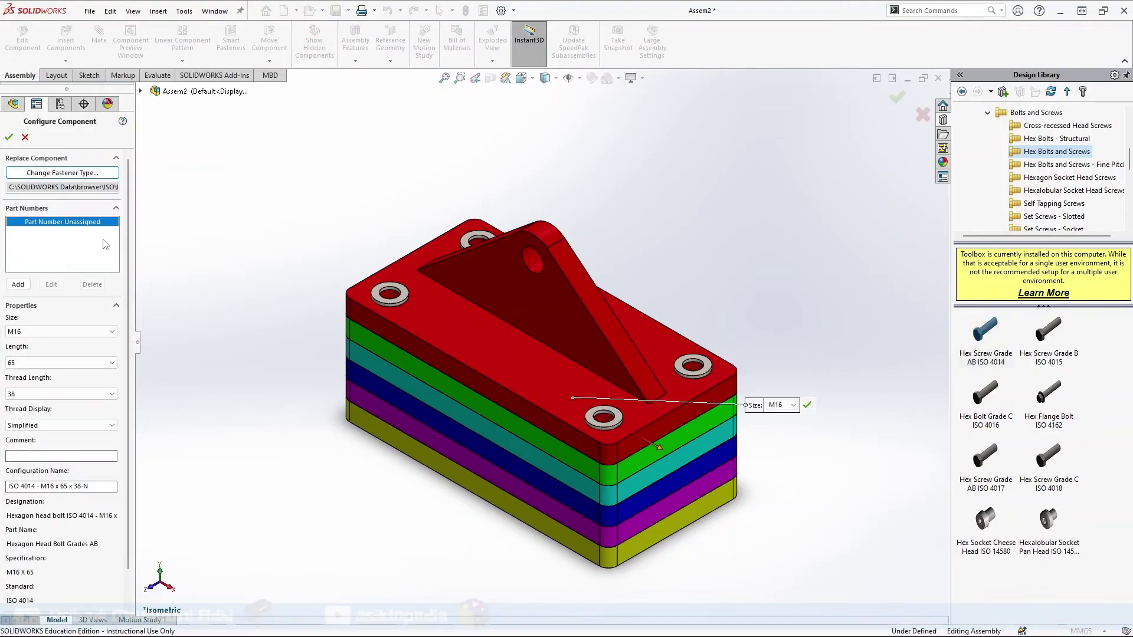
pyautogui.click(24, 137)
pyautogui.moveTo(984, 338); pyautogui.dragTo(604, 409)
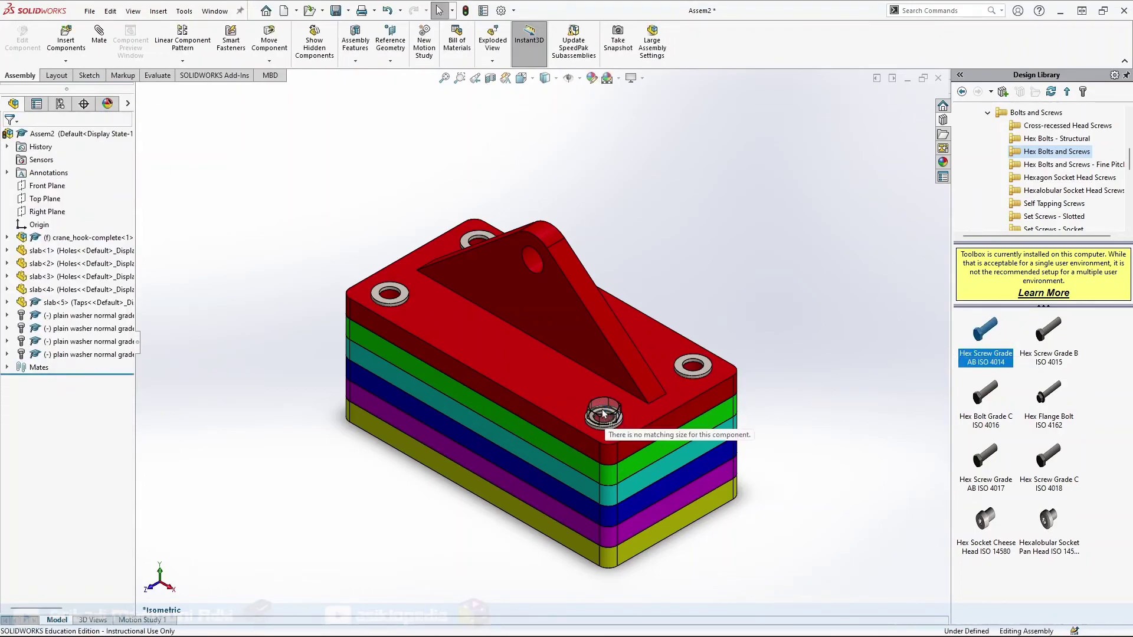
pyautogui.moveTo(604, 409); pyautogui.dragTo(643, 409)
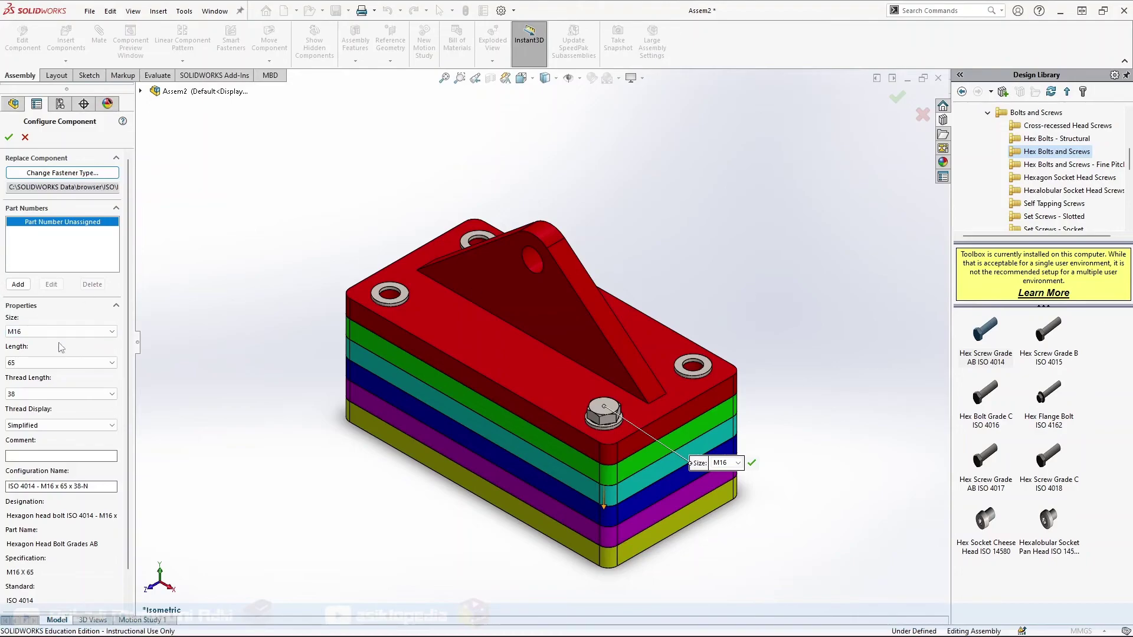
# - Set the M16 hex bolt length to 120 after trying 65 and 140
pyautogui.click(46, 366)
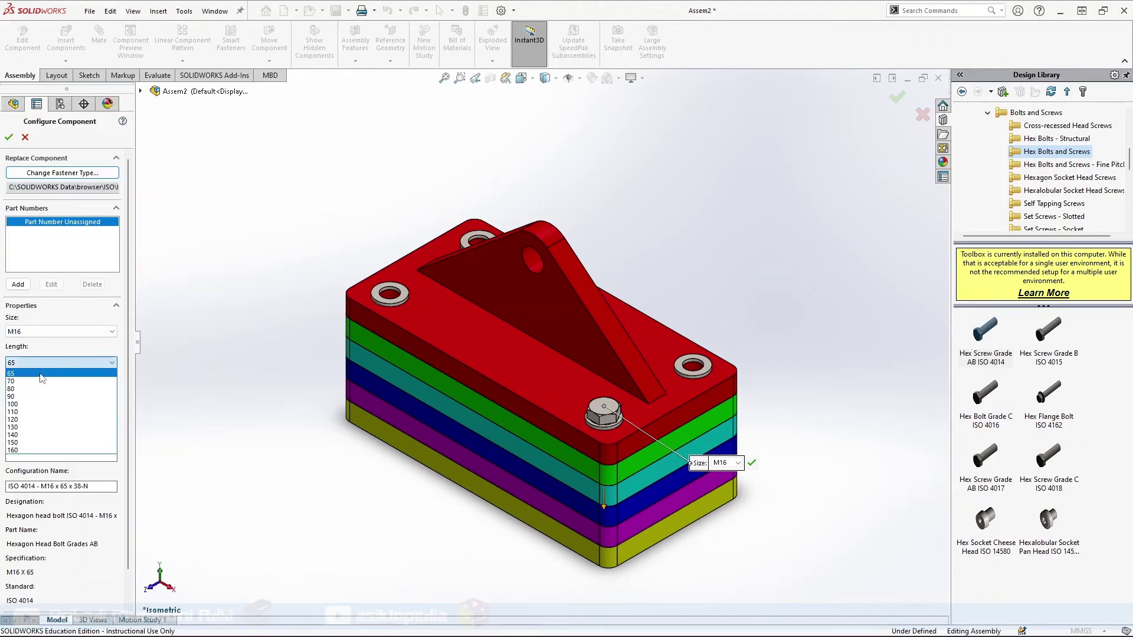
pyautogui.click(28, 418)
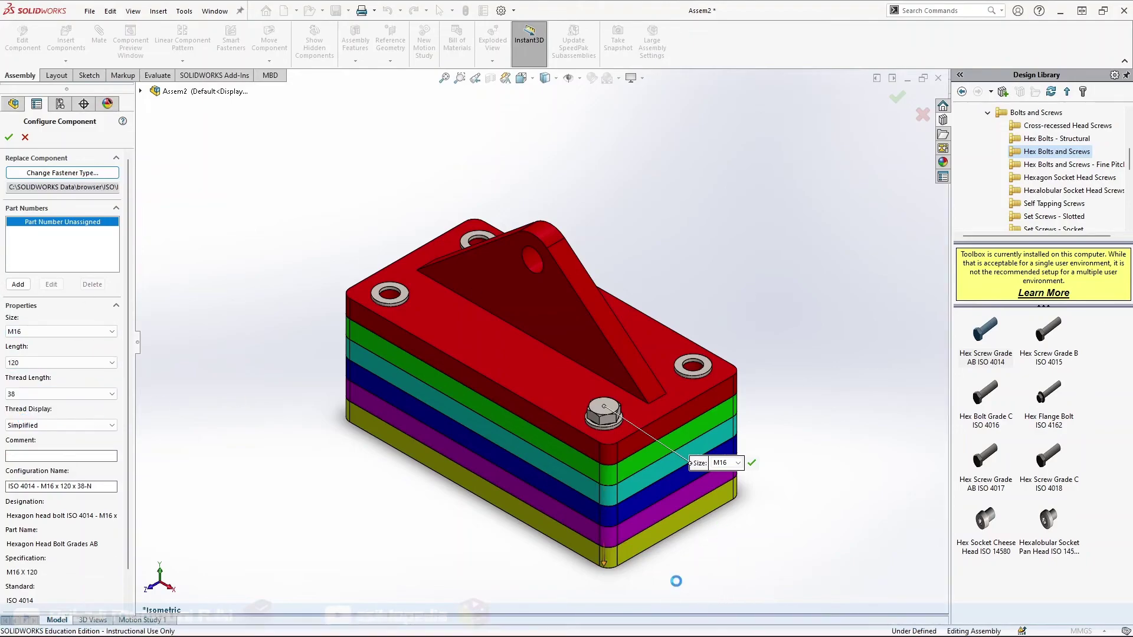
pyautogui.moveTo(675, 581); pyautogui.dragTo(702, 342, button='middle')
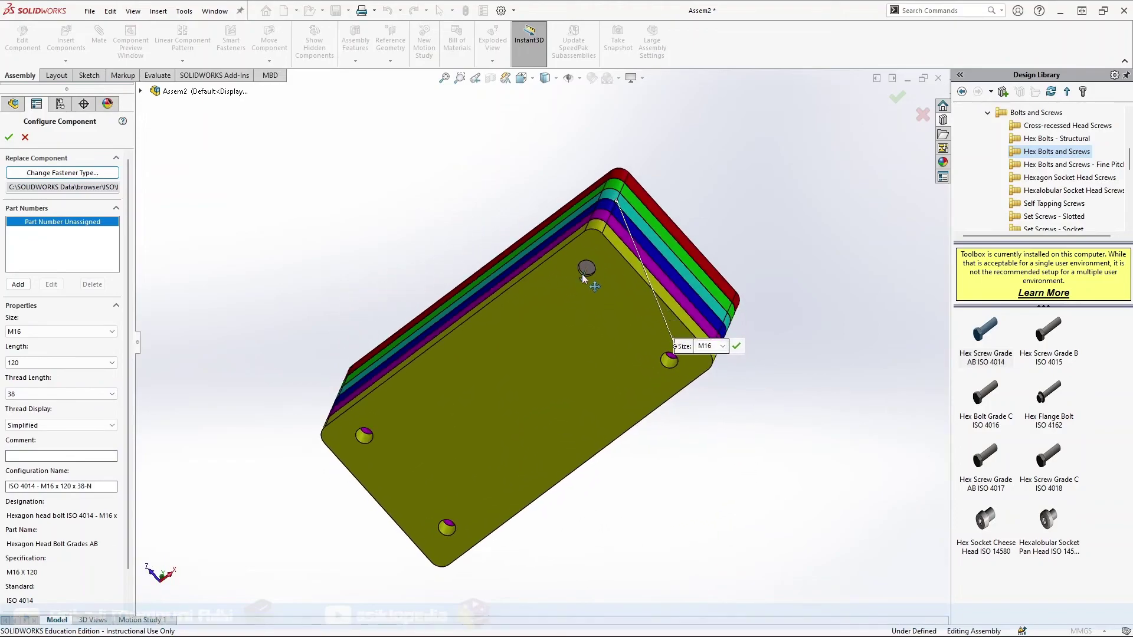
pyautogui.click(80, 363)
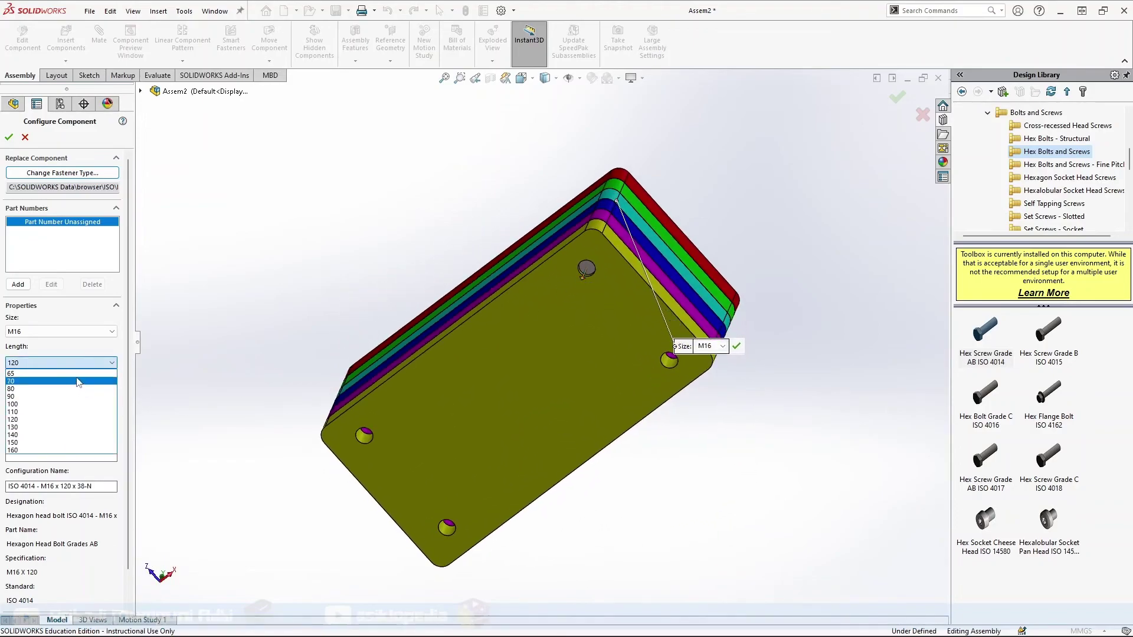
pyautogui.click(77, 374)
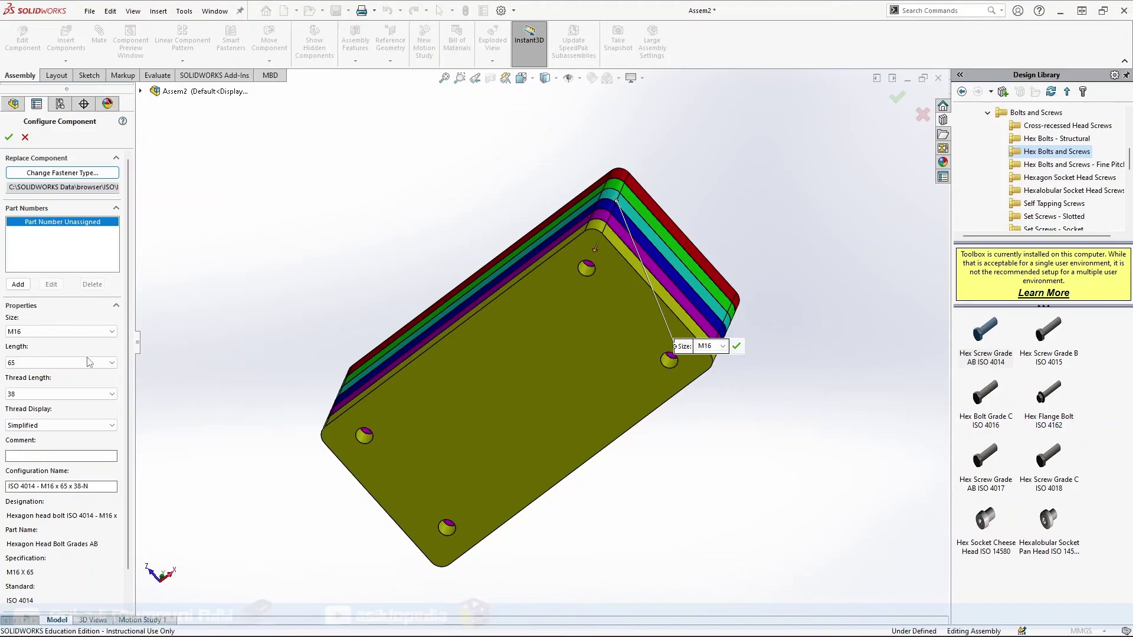
pyautogui.click(88, 362)
pyautogui.click(50, 435)
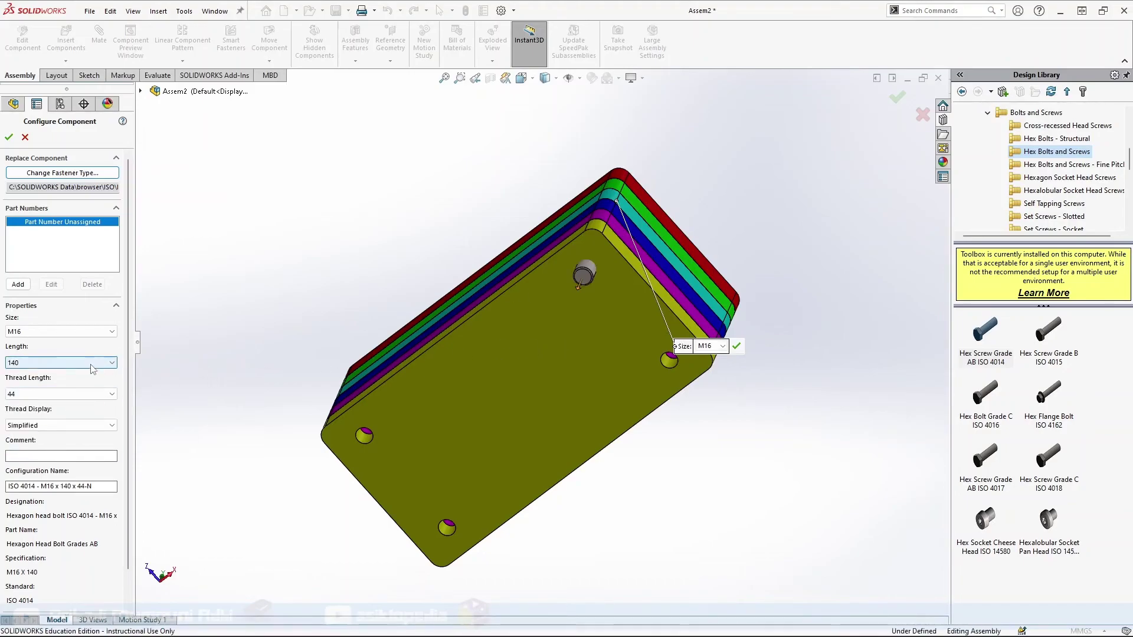
pyautogui.click(59, 363)
pyautogui.click(37, 420)
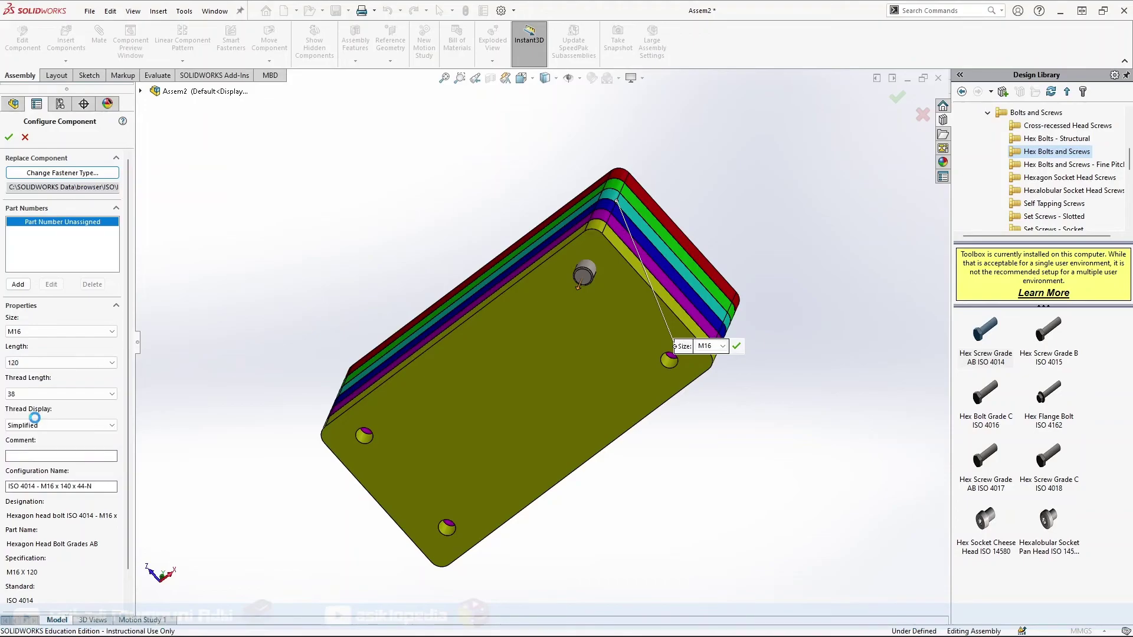
pyautogui.moveTo(420, 236); pyautogui.dragTo(469, 440, button='middle')
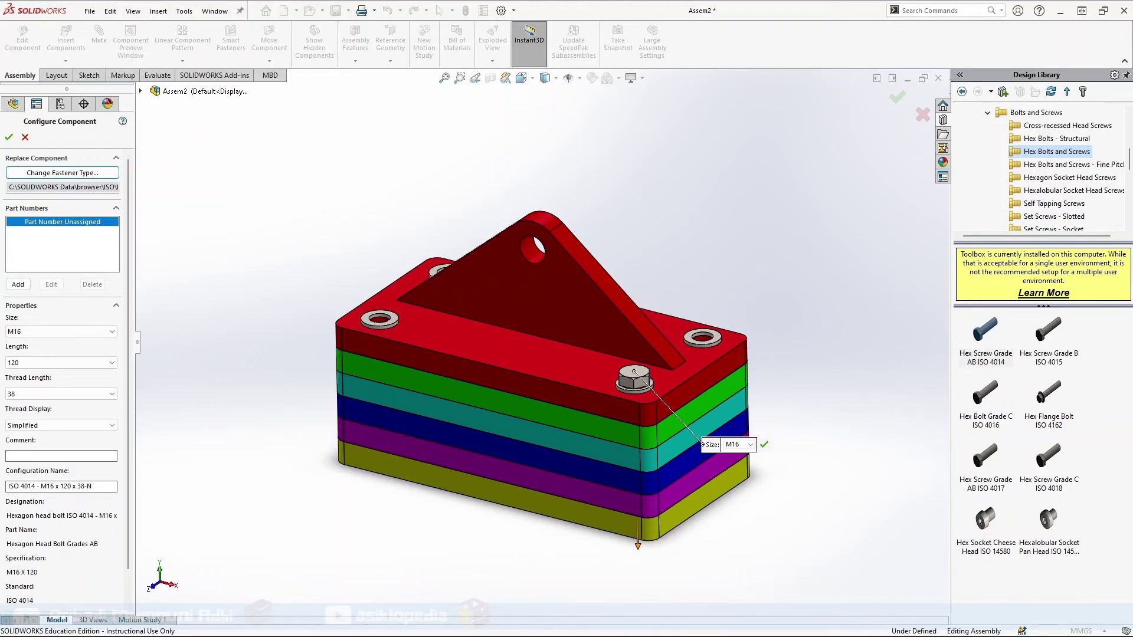
# - Set the bolt's thread display to Cosmetic and confirm the configuration
pyautogui.click(59, 425)
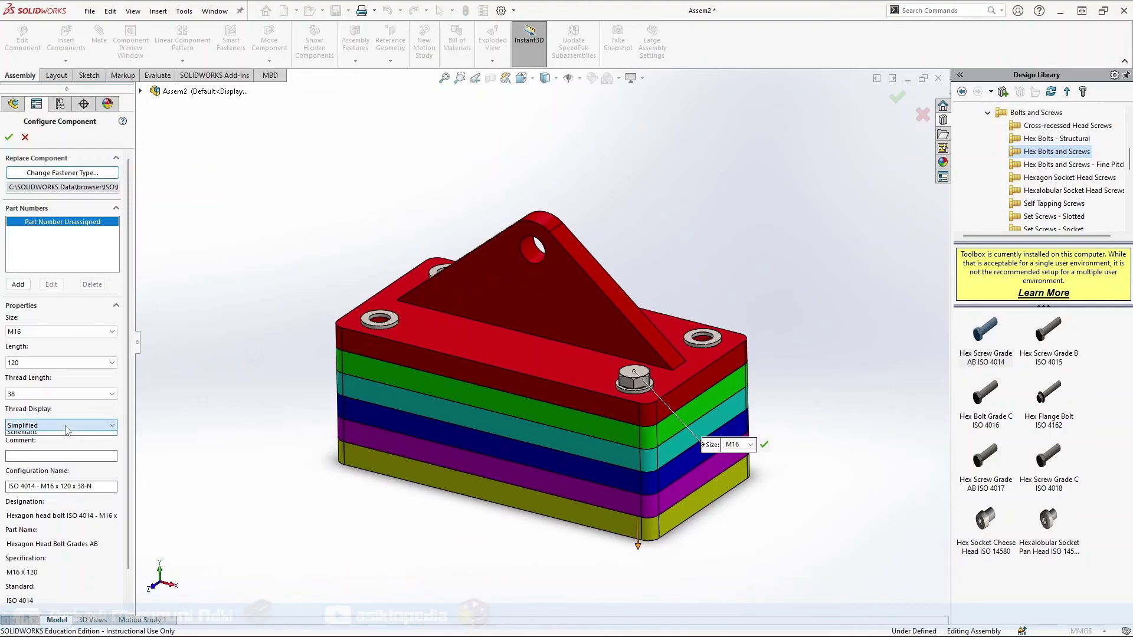
pyautogui.click(56, 444)
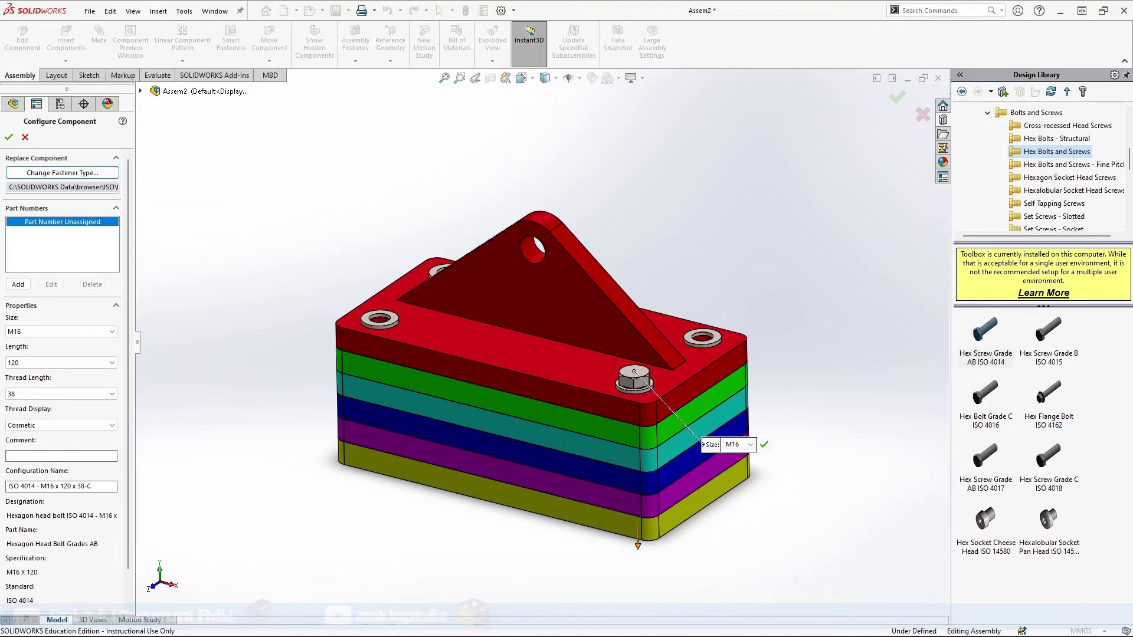
pyautogui.click(56, 425)
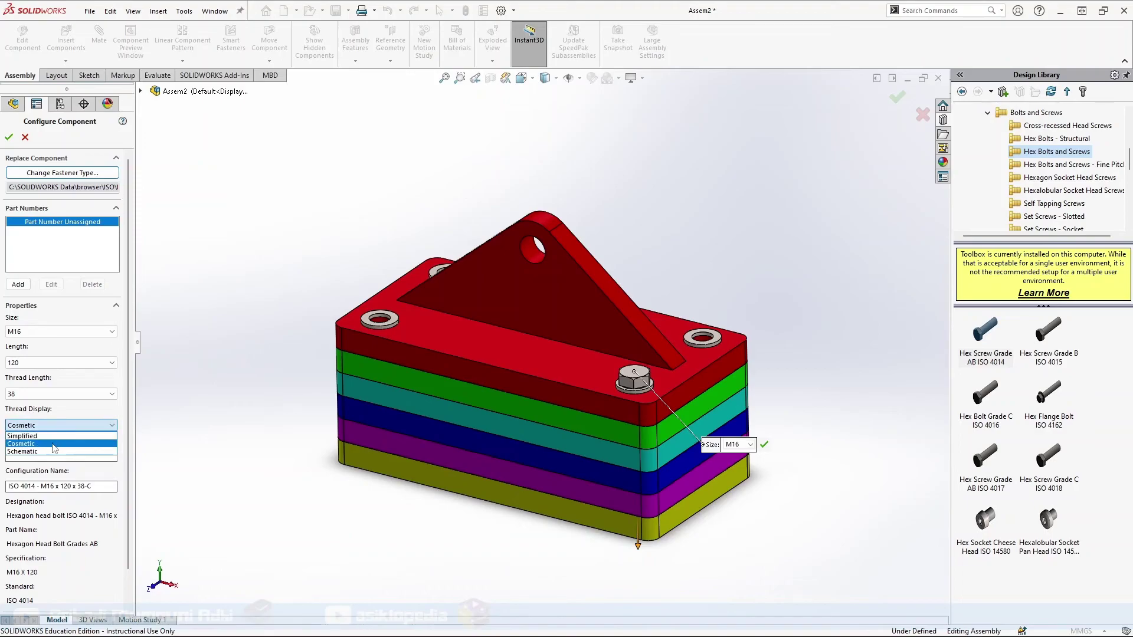
pyautogui.click(53, 445)
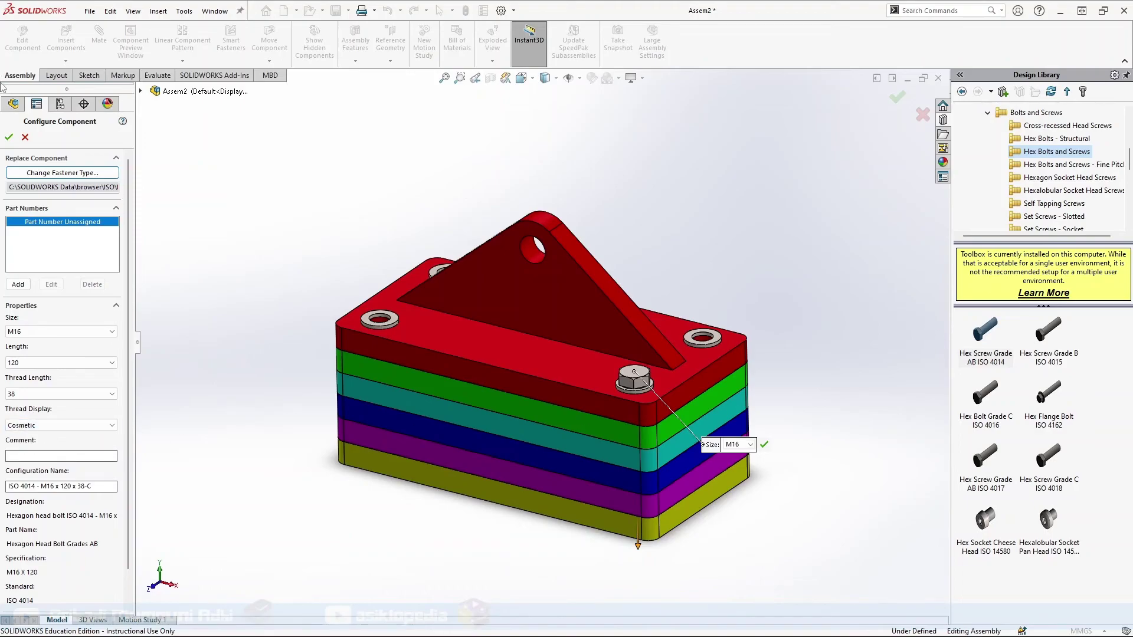
pyautogui.click(897, 98)
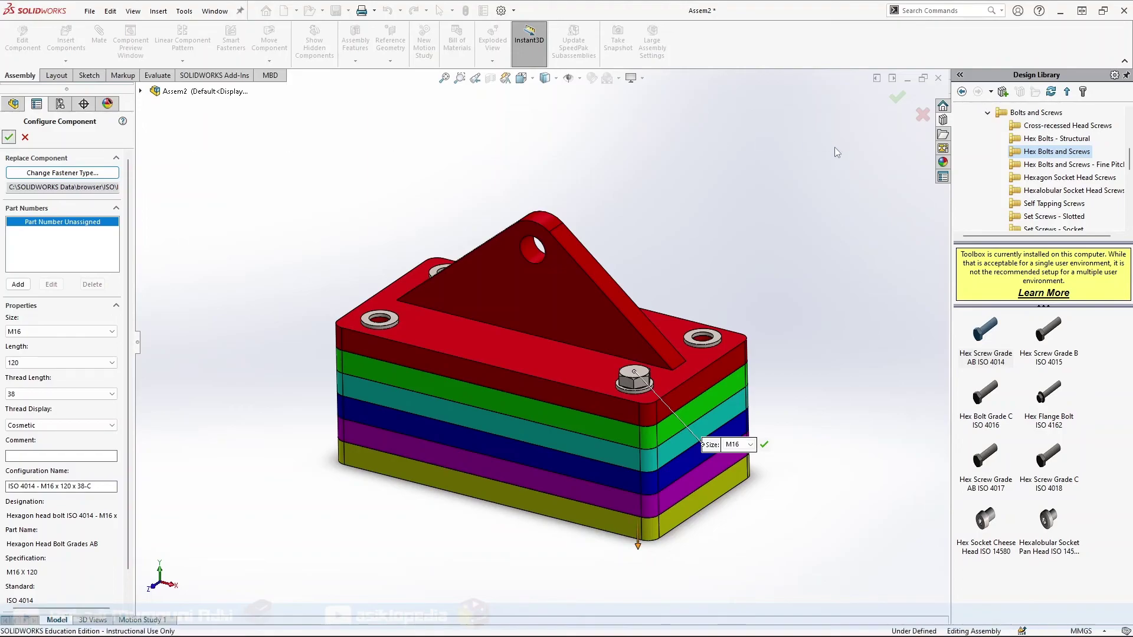
# - Insert bolt copies into the back-right, front-left and back-left washer holes, then return to isometric view
pyautogui.click(703, 337)
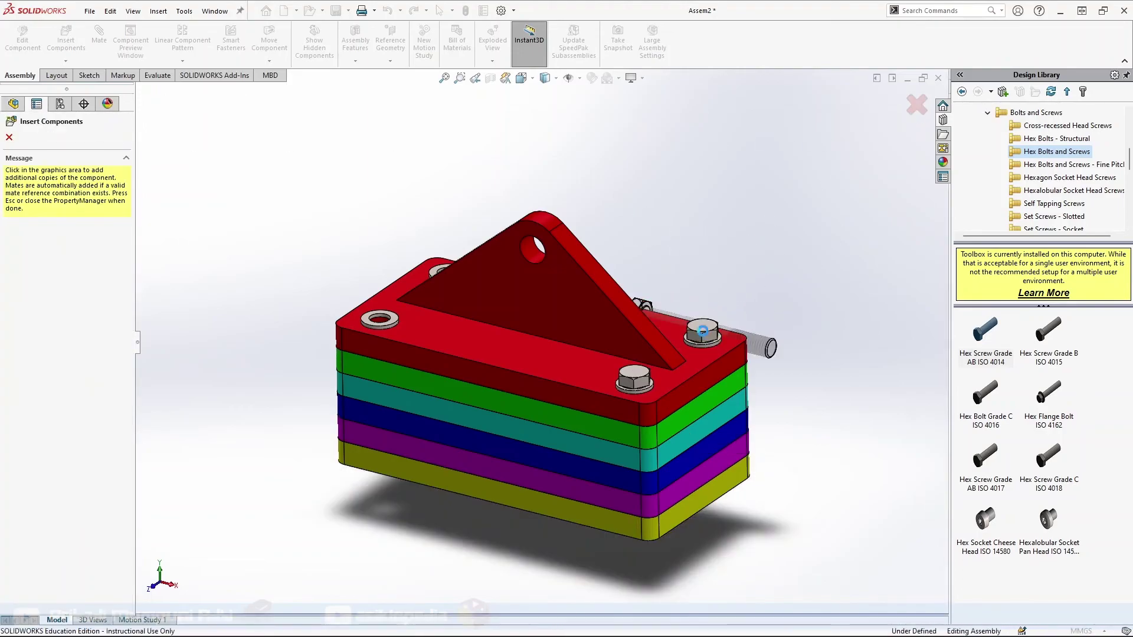
pyautogui.click(377, 317)
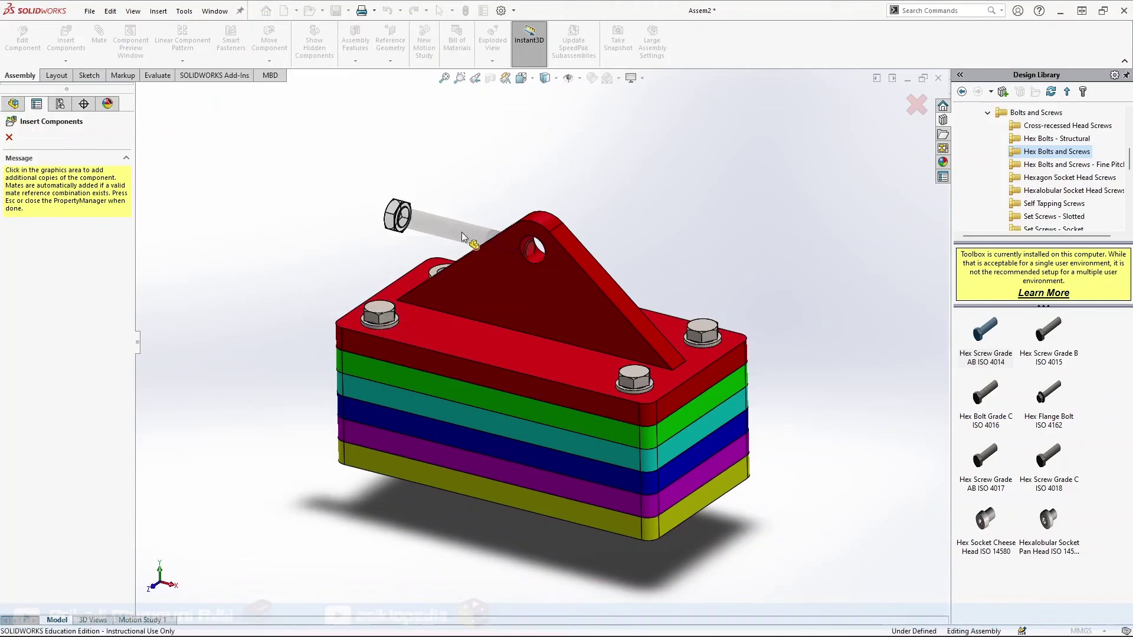
pyautogui.moveTo(422, 255); pyautogui.dragTo(437, 272, button='middle')
pyautogui.click(449, 260)
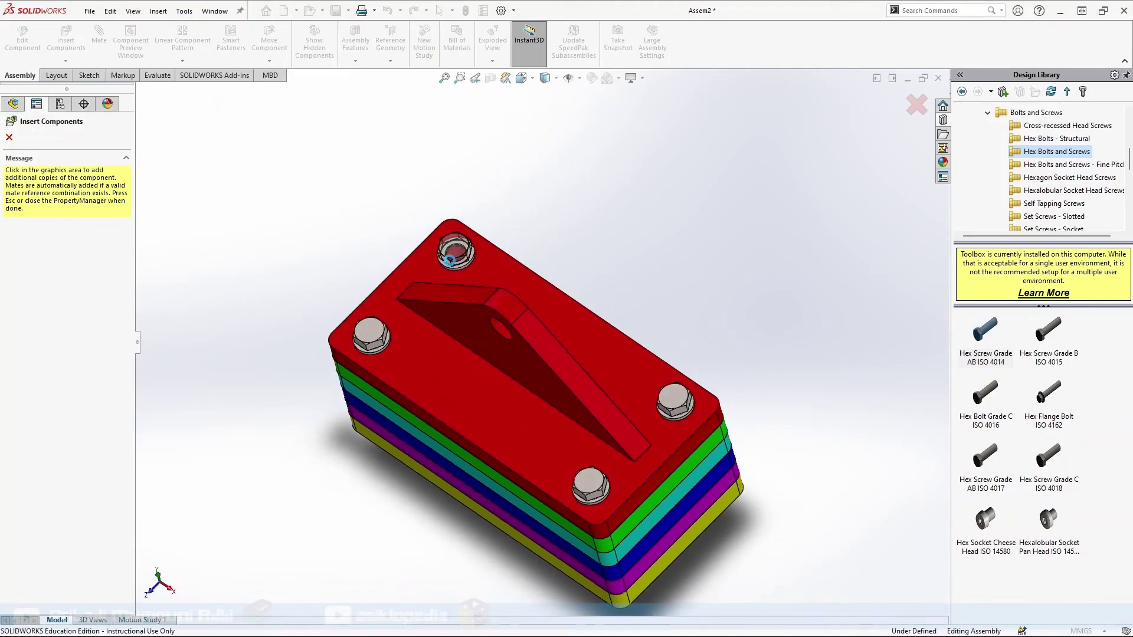
pyautogui.click(10, 138)
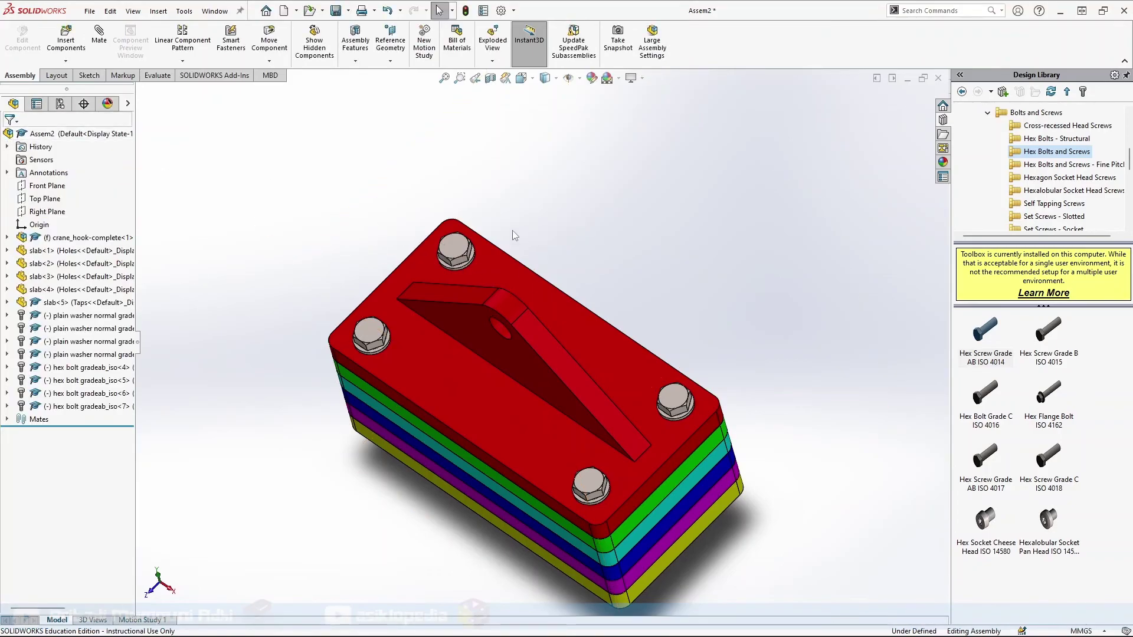
pyautogui.hotkey('ctrl', '7')
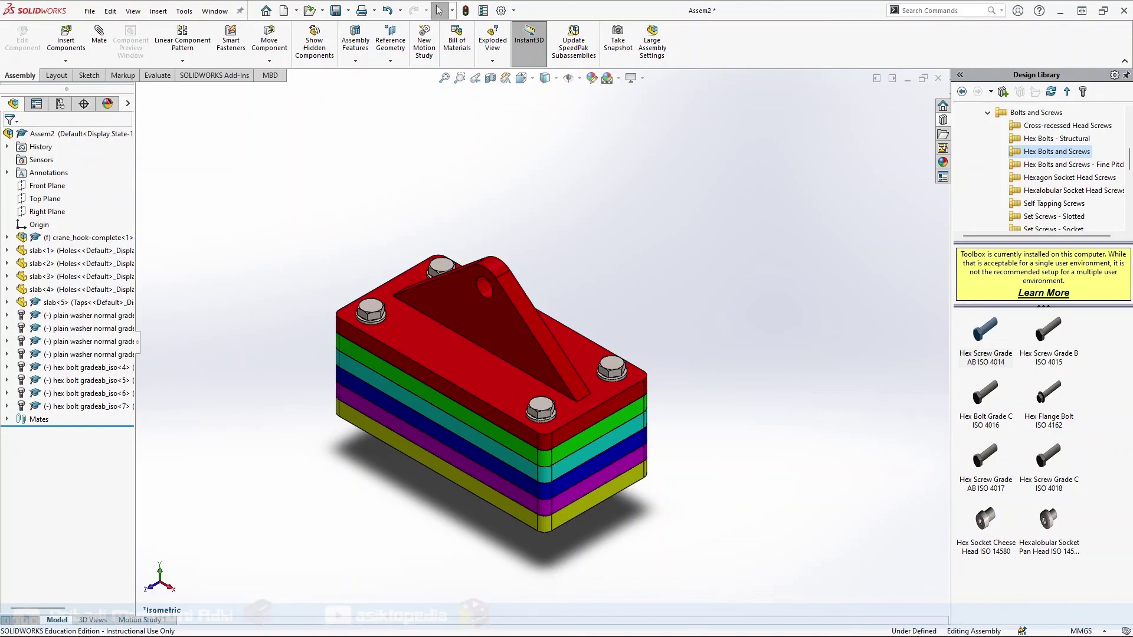
# - Rebuild and save all documents, naming the assembly 'Block_magnet', then zoom to fit
pyautogui.click(335, 10)
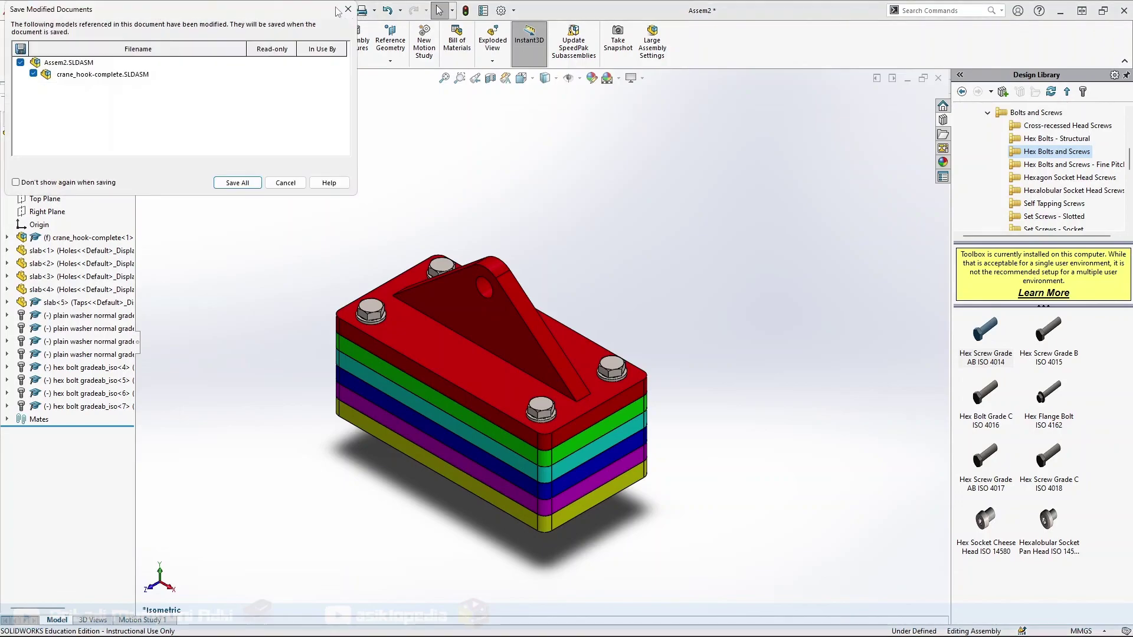
pyautogui.click(238, 183)
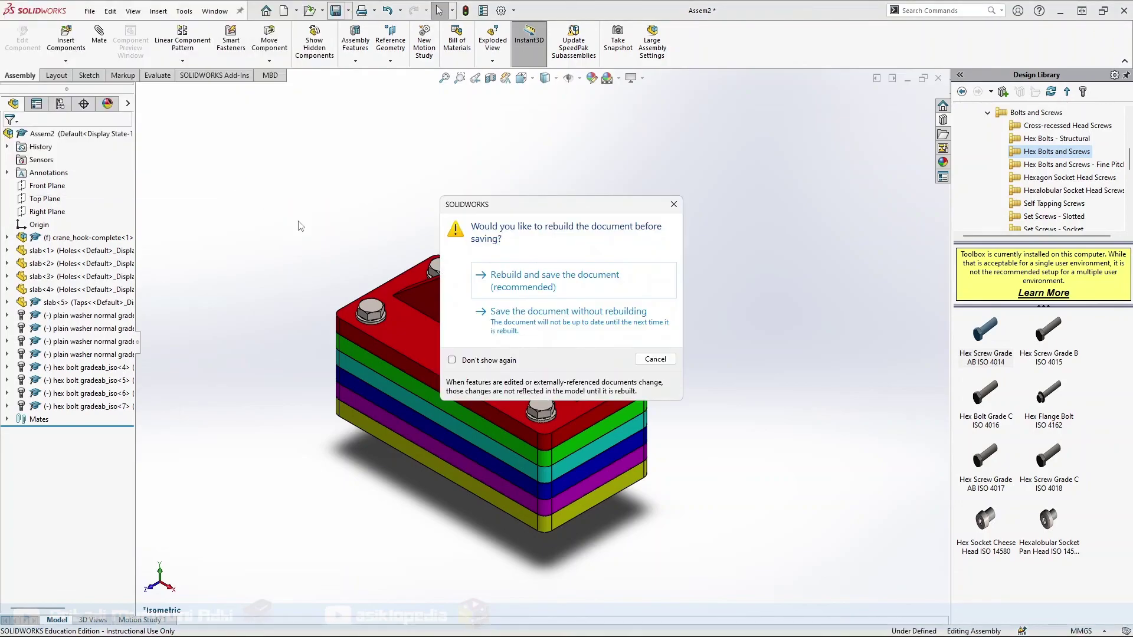
pyautogui.click(605, 287)
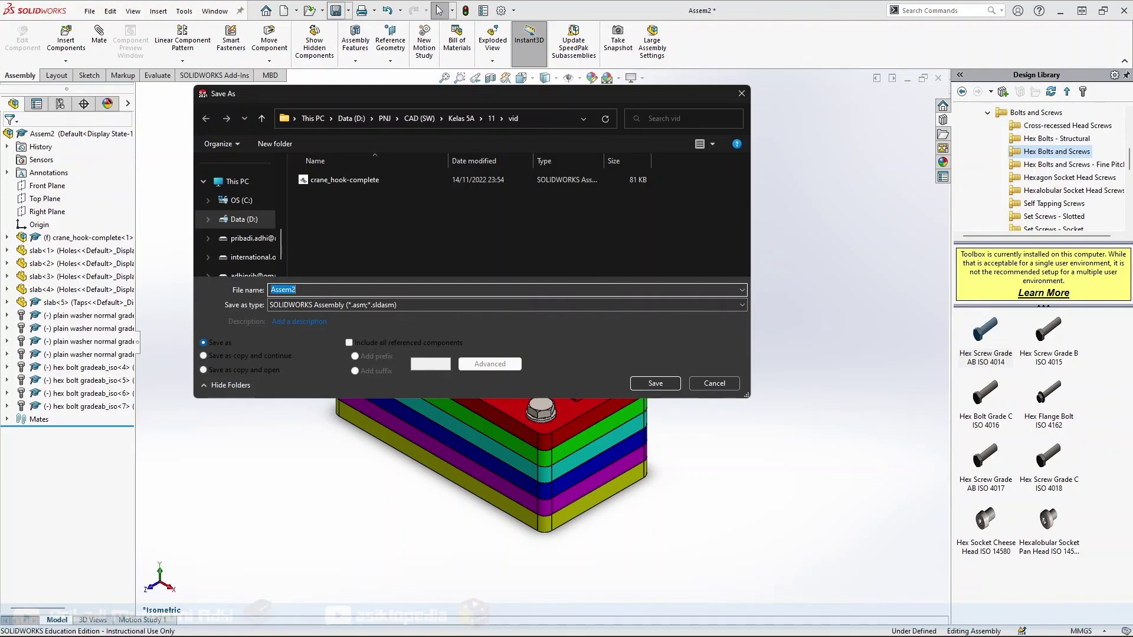
pyautogui.write('B')
pyautogui.write('lock')
pyautogui.write('_magnet')
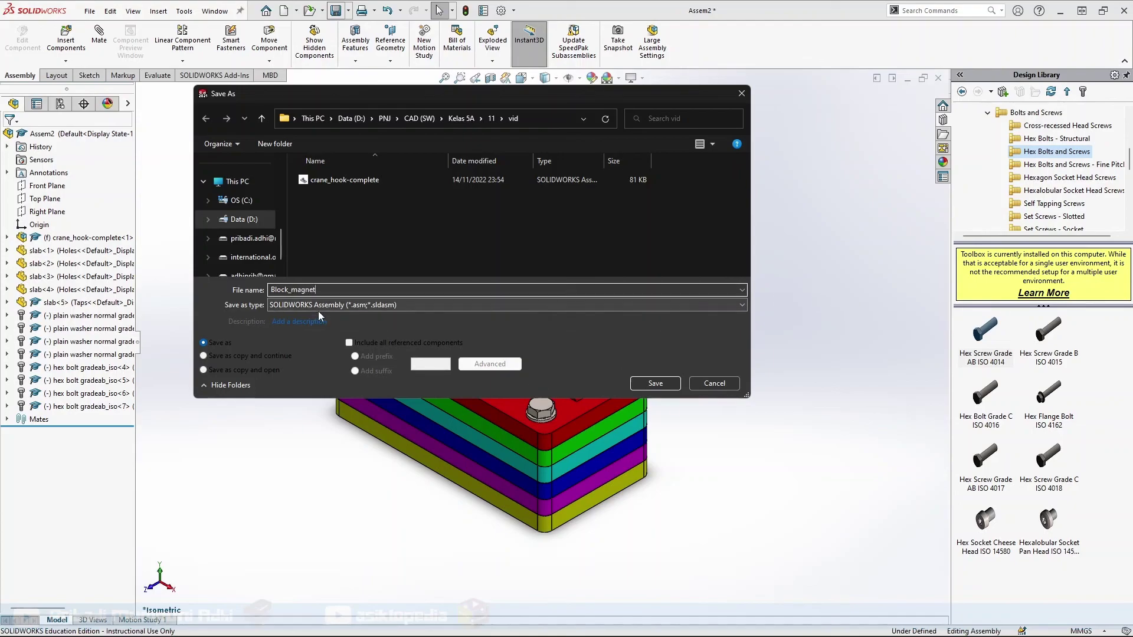
pyautogui.click(634, 382)
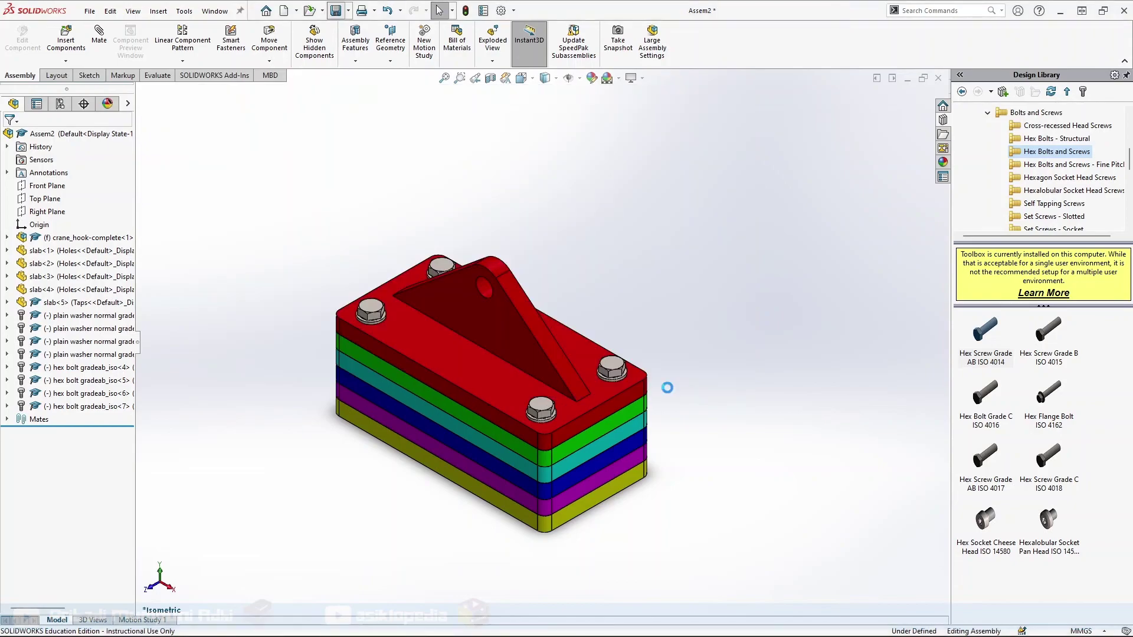
pyautogui.press('f')
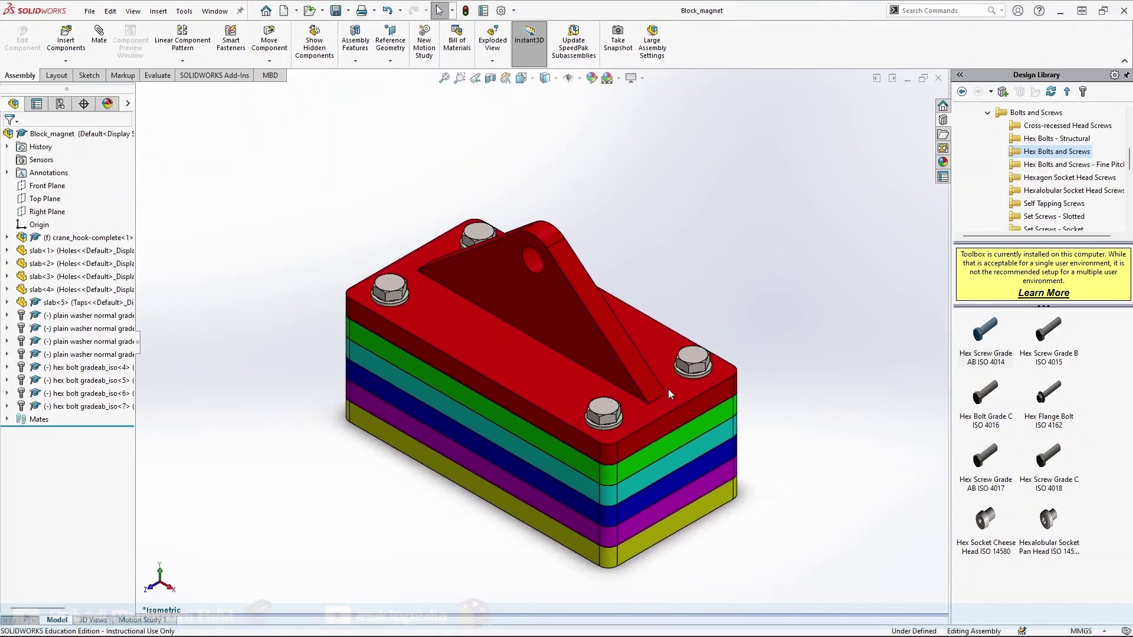